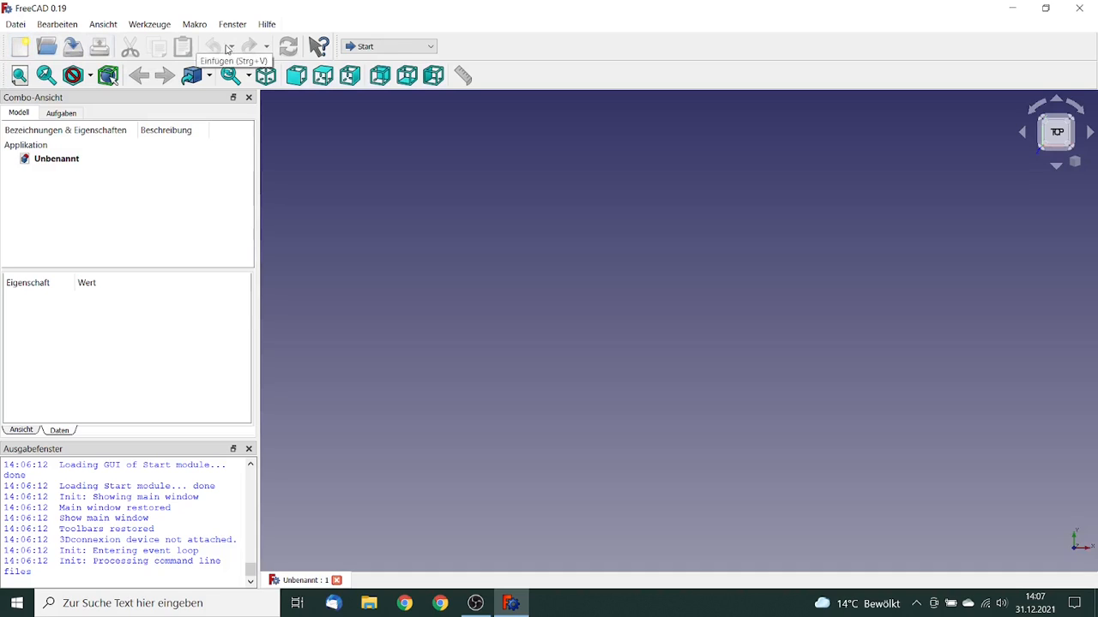
Switch to the Part Design workbench, create a new body and start a sketch on its XY plane.
click(432, 47)
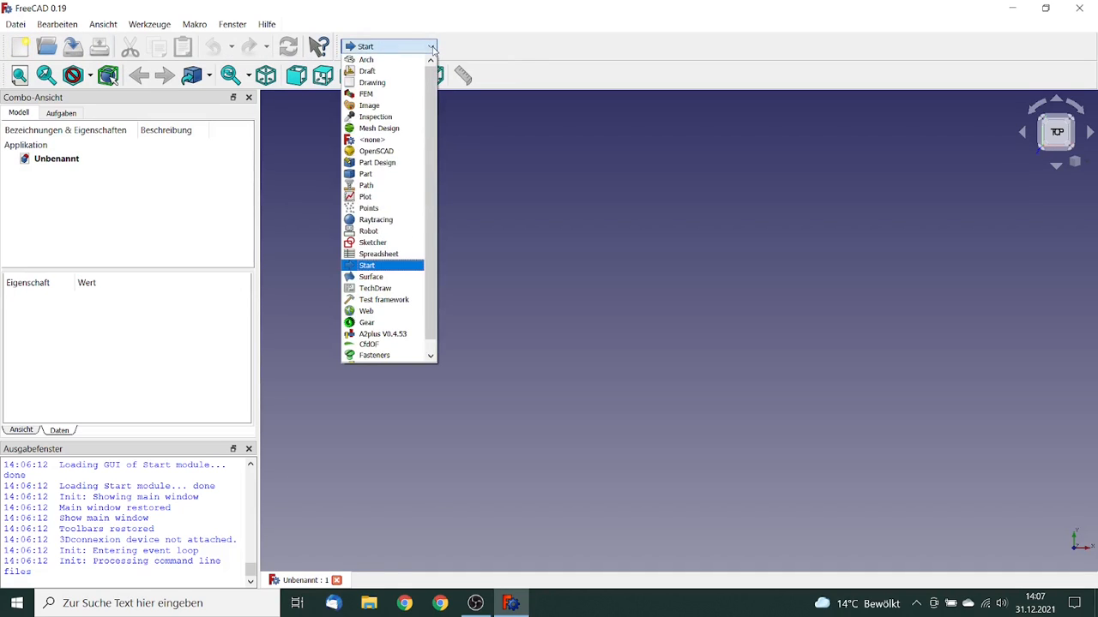
click(398, 162)
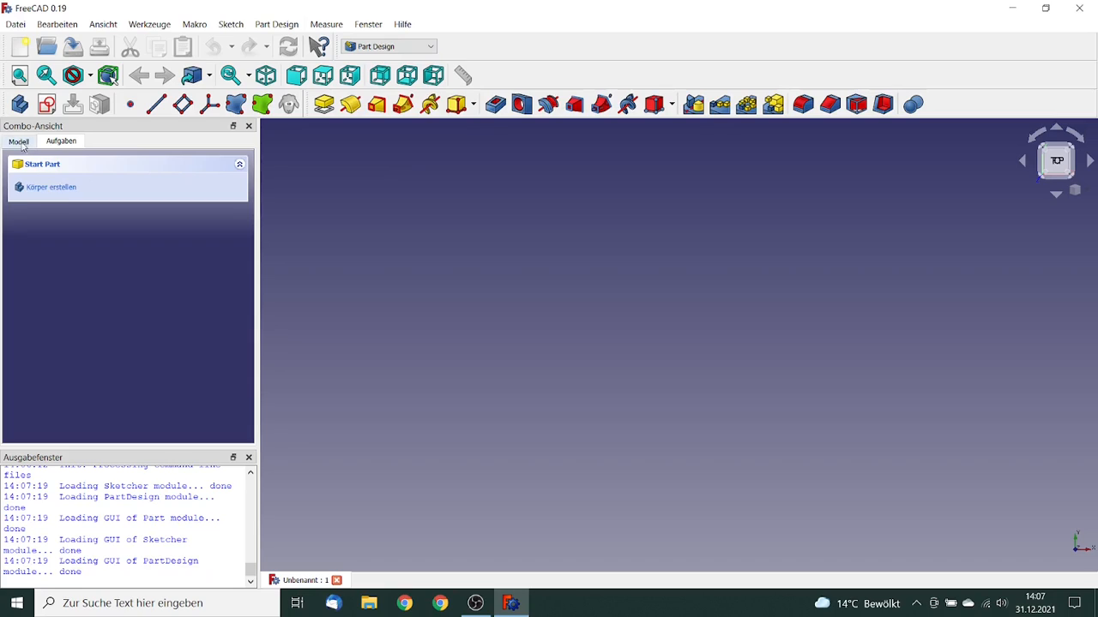
click(42, 187)
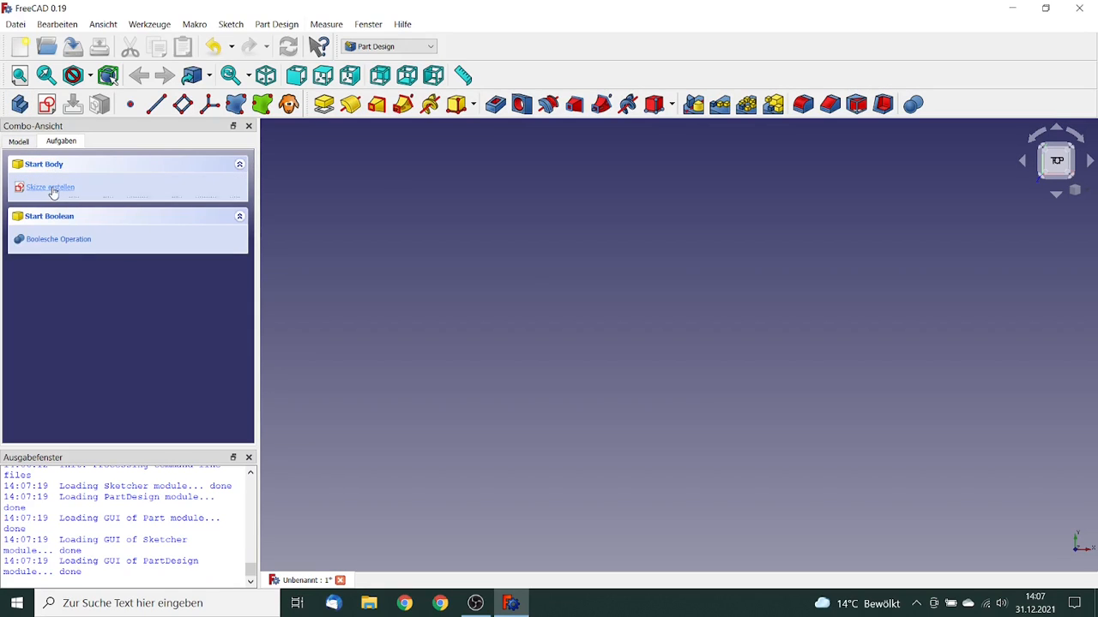
click(52, 188)
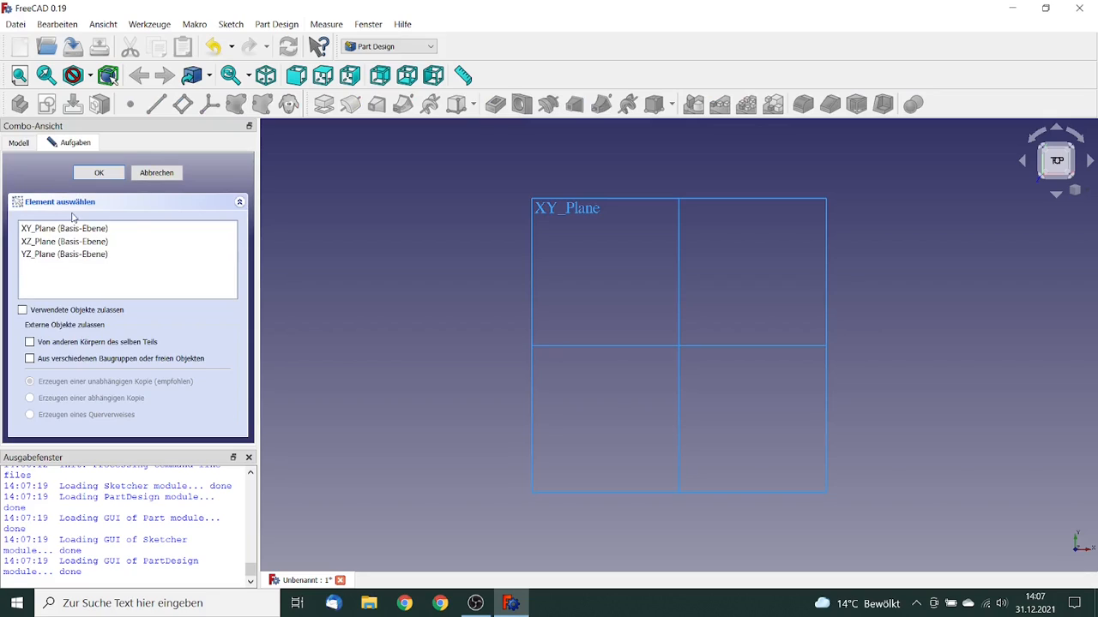
click(83, 229)
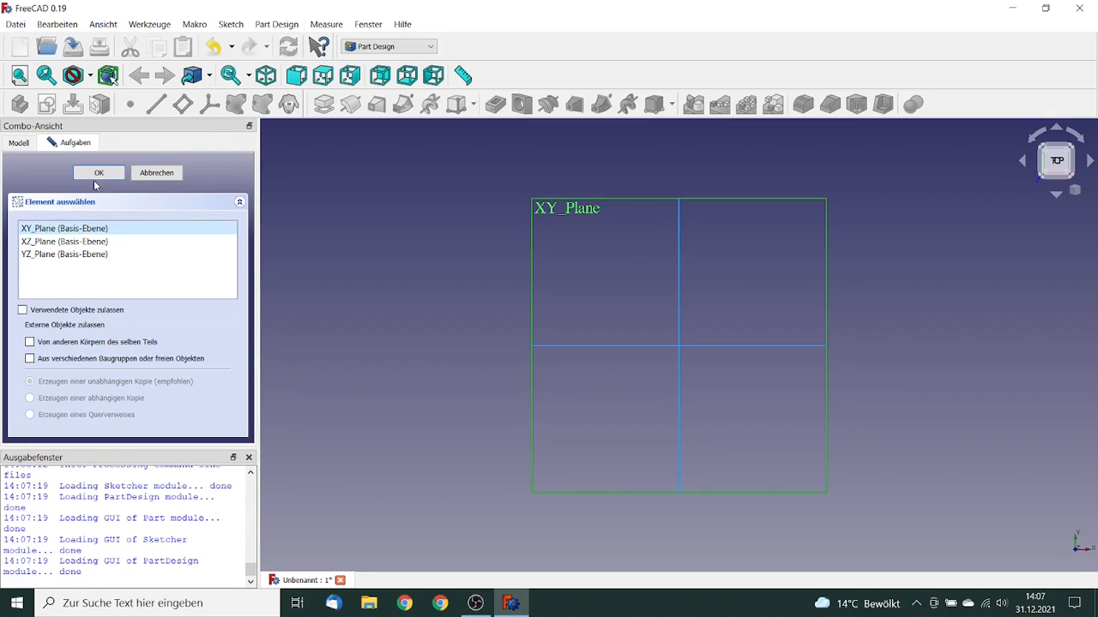
click(110, 175)
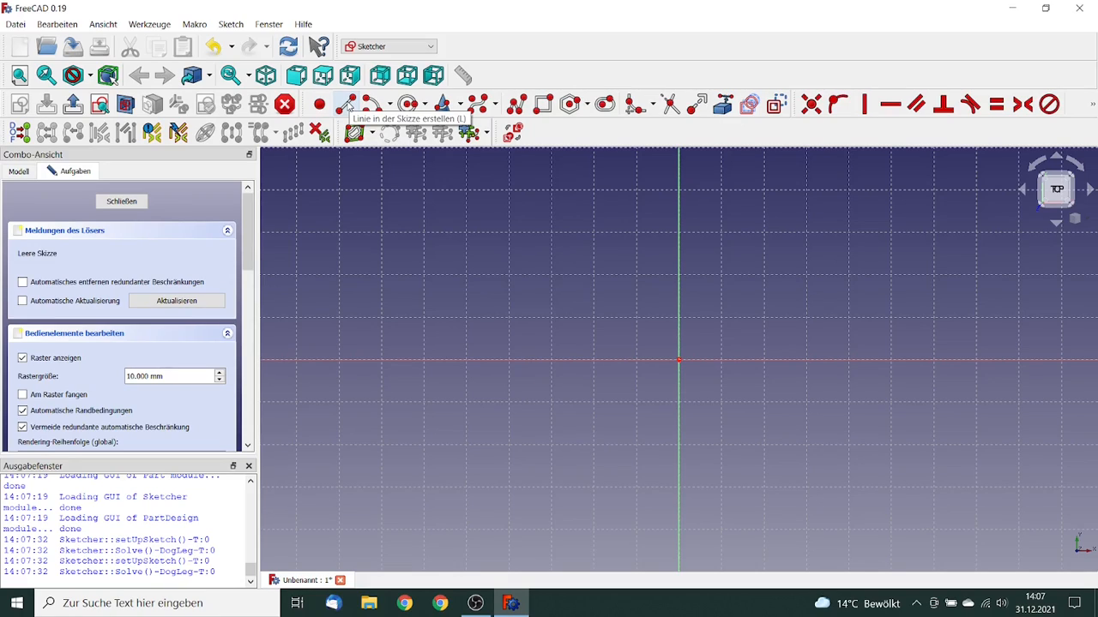
Sketch a horizontal line about 182 mm long just above the horizontal axis, crossing the vertical axis.
click(346, 103)
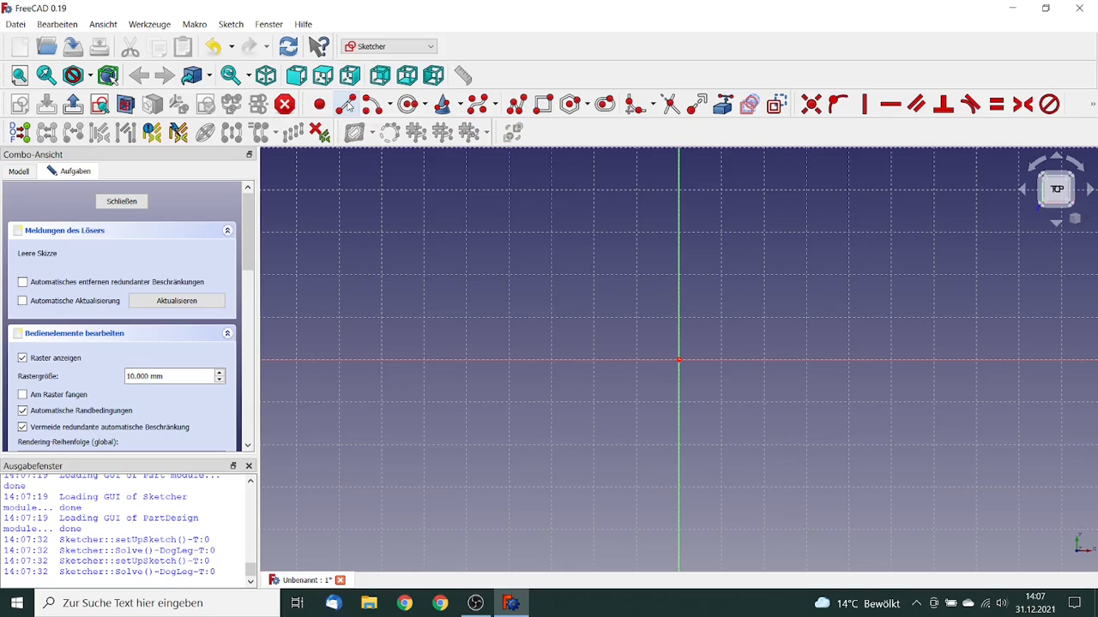
click(296, 320)
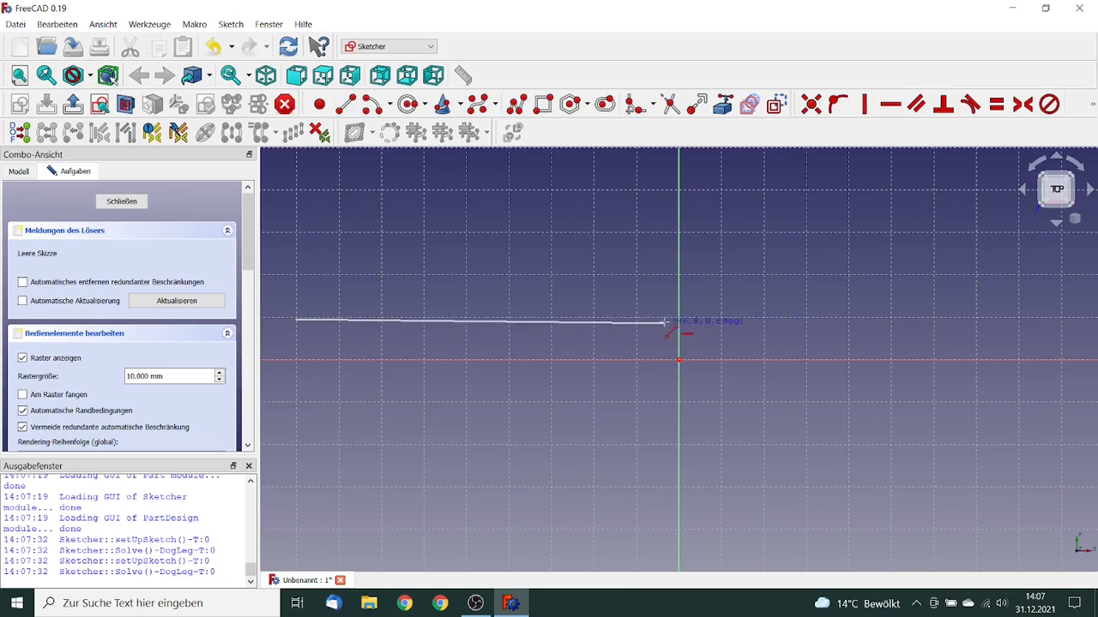
click(1066, 320)
right_click(1062, 331)
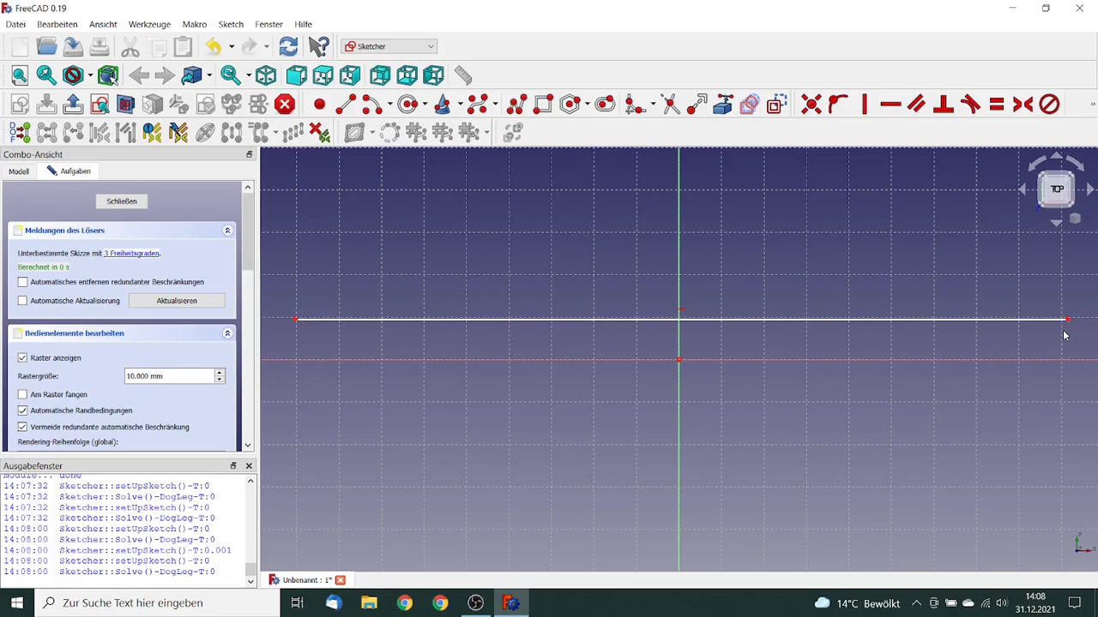
Constrain the vertical distance between the line's right endpoint and the horizontal axis to 125 mm.
click(1067, 321)
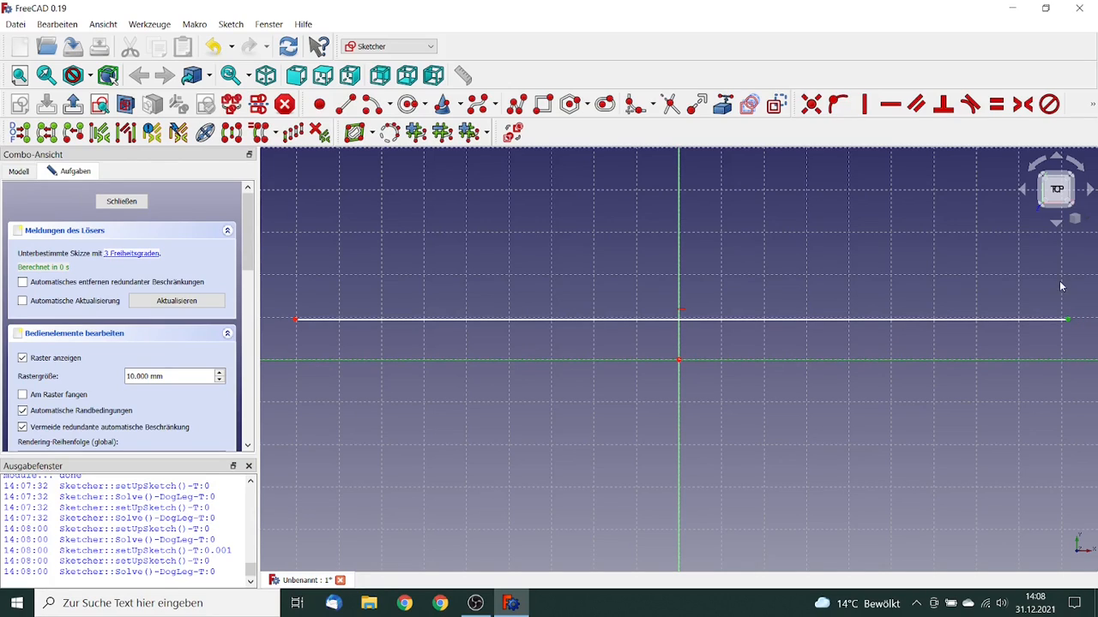
click(1093, 105)
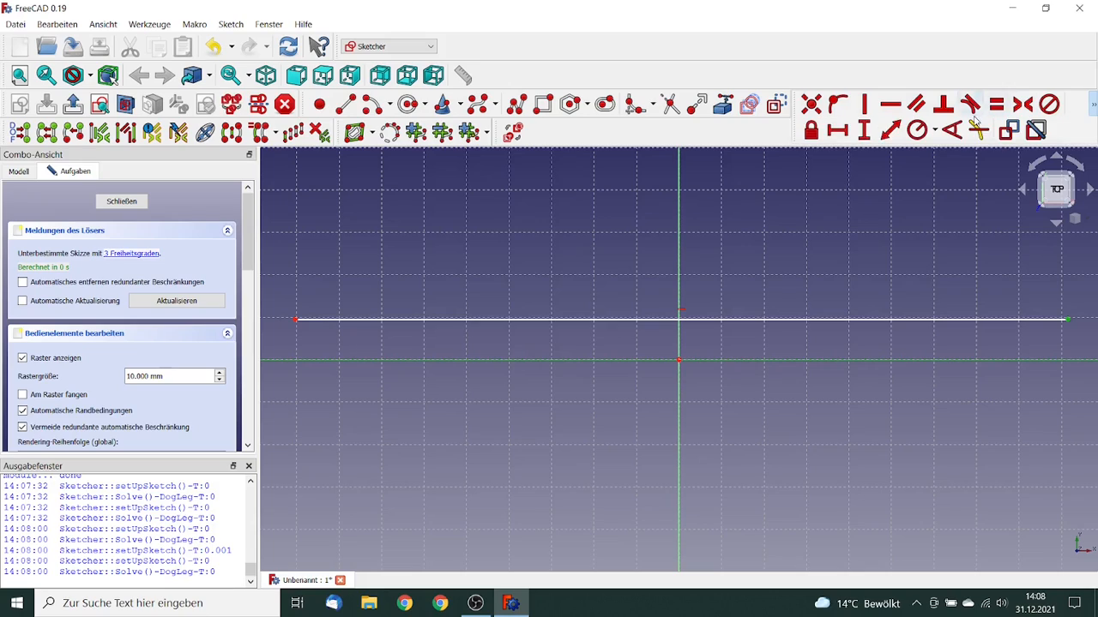
click(866, 129)
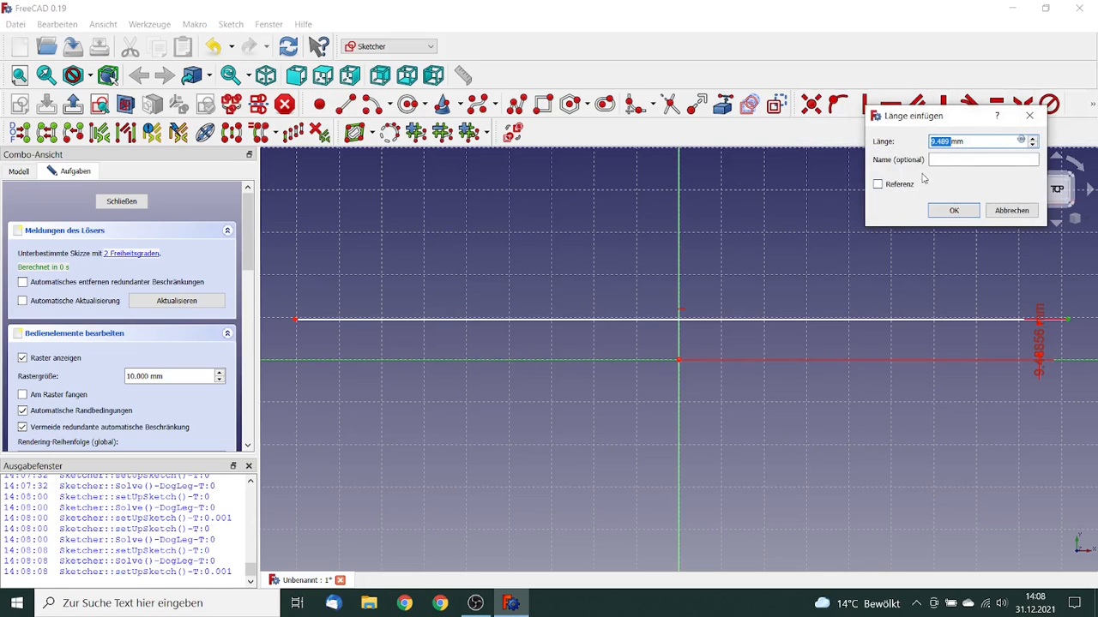
click(978, 140)
key(ctrl+a)
text(1)
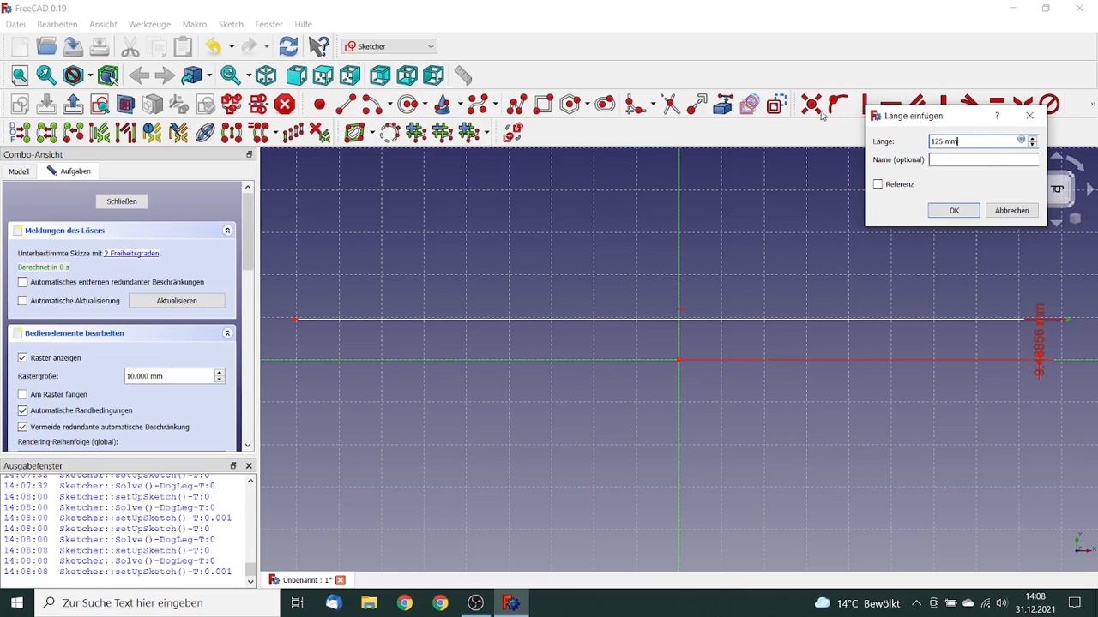
text(25)
click(950, 212)
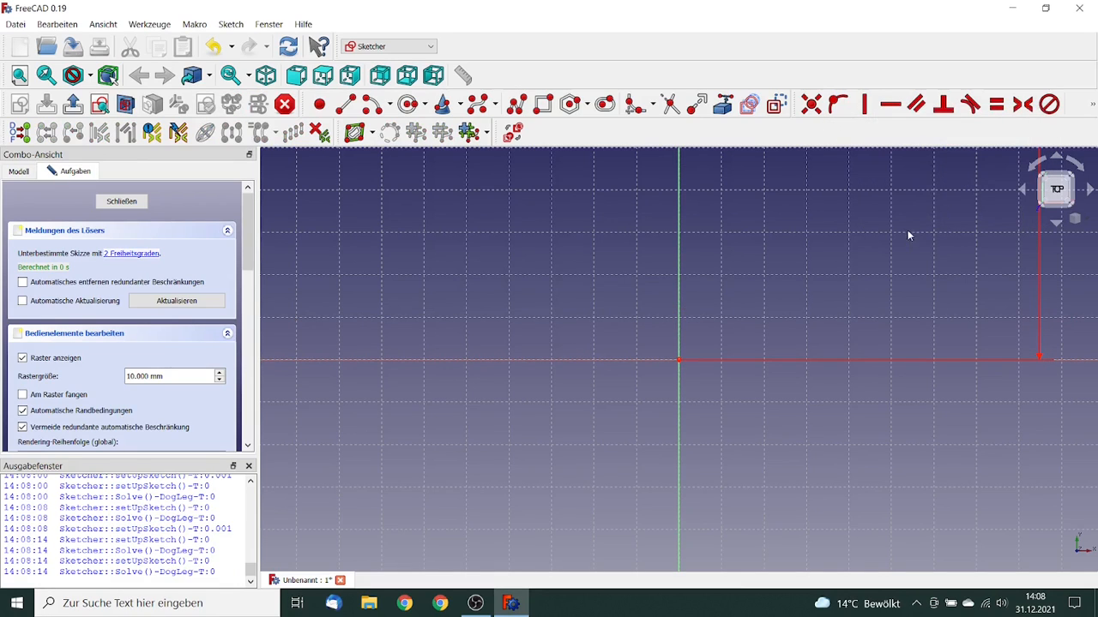
Constrain the horizontal distance between the line's two endpoints to 4.5 m.
scroll(880, 221, down, 5)
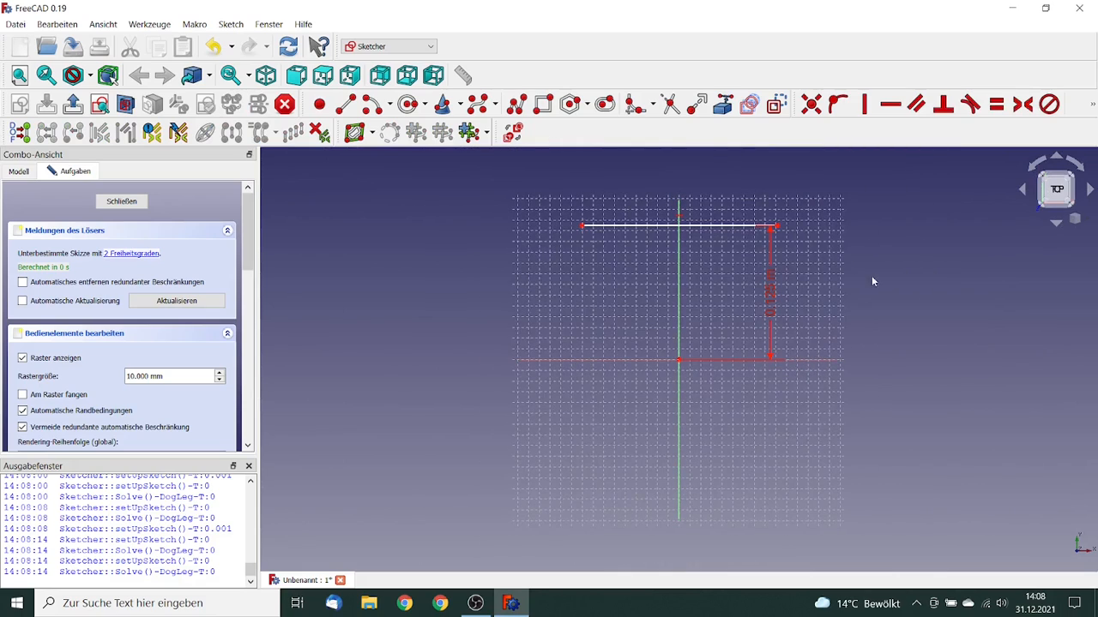
scroll(710, 342, up, 8)
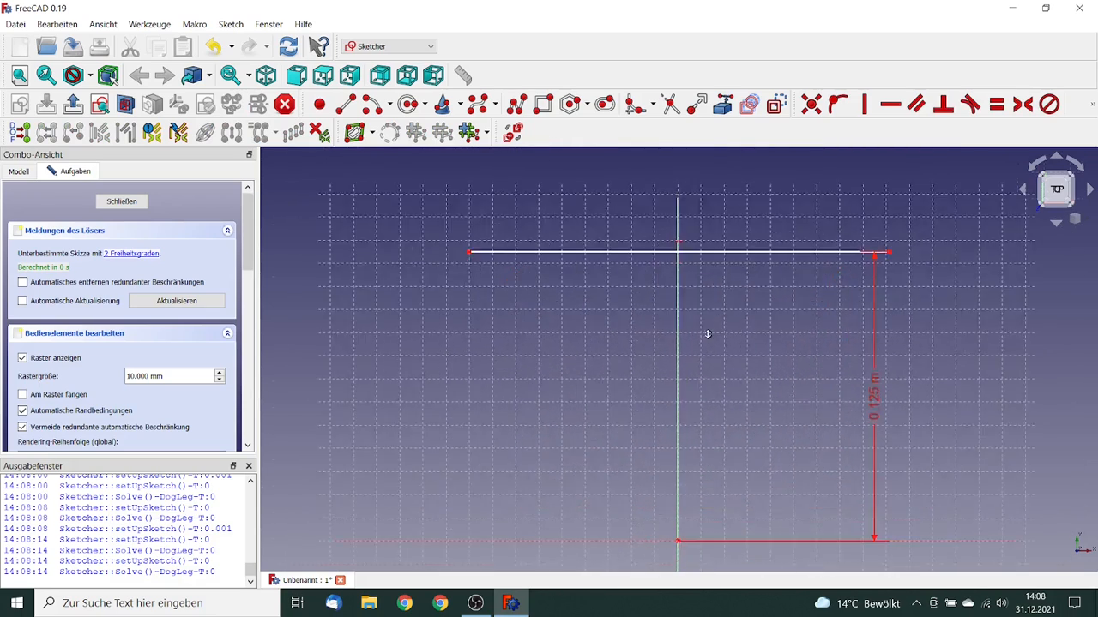
click(364, 199)
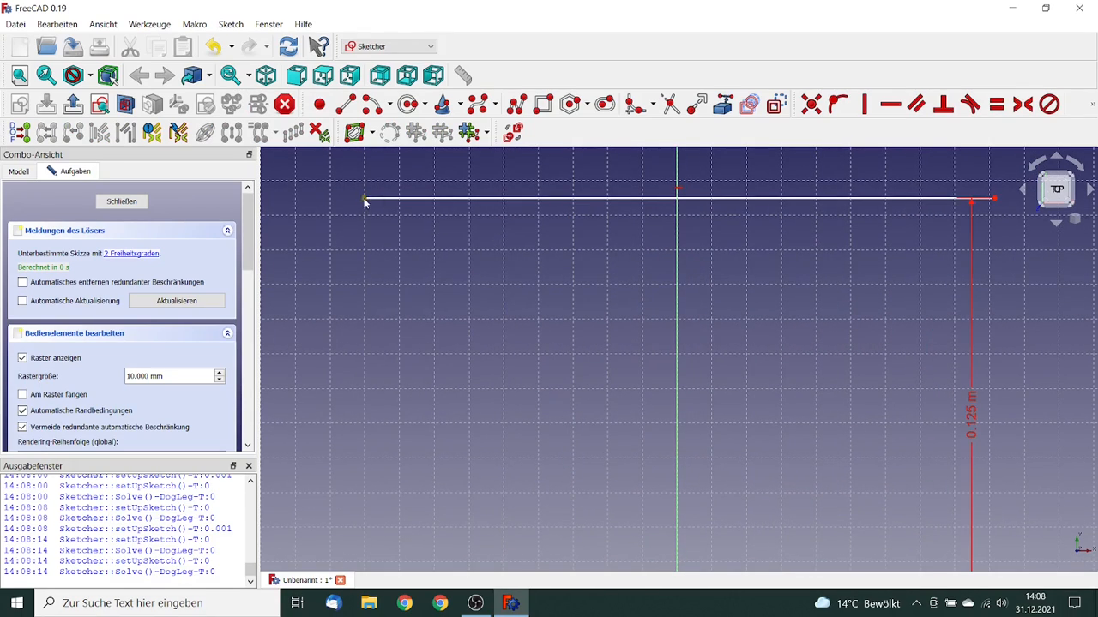
click(995, 201)
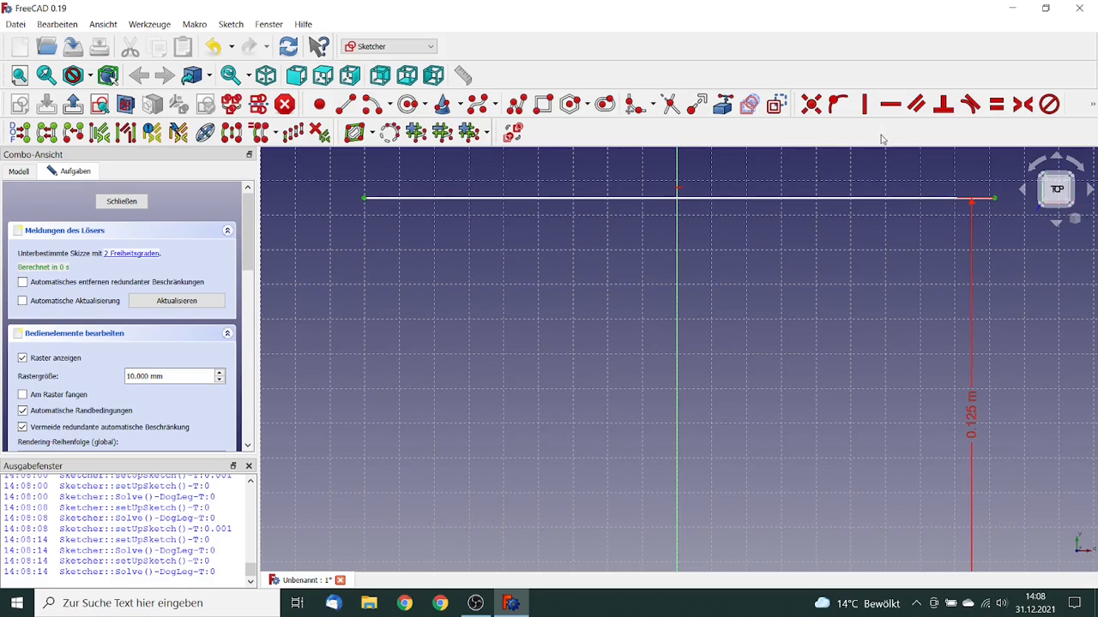
click(1092, 104)
click(837, 131)
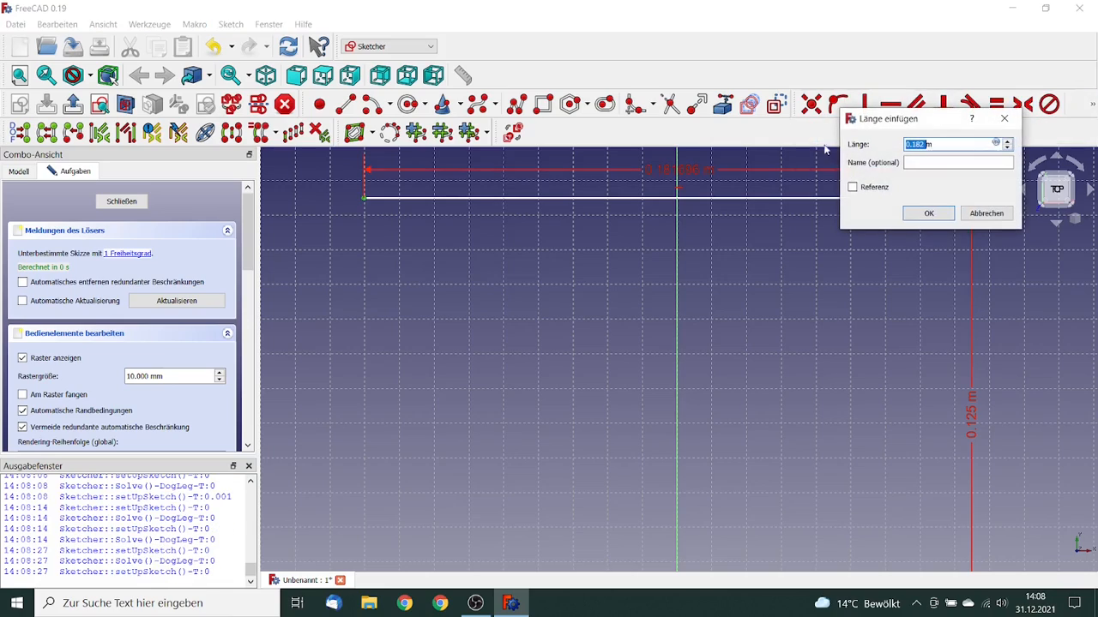
drag(946, 144, 786, 135)
text(4.5)
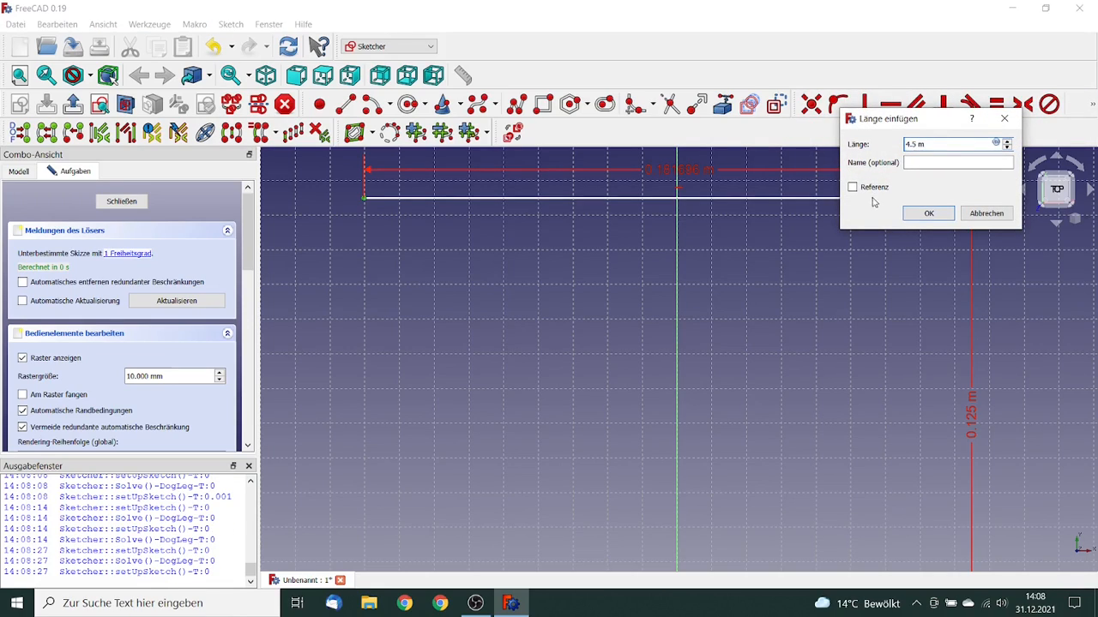
click(928, 212)
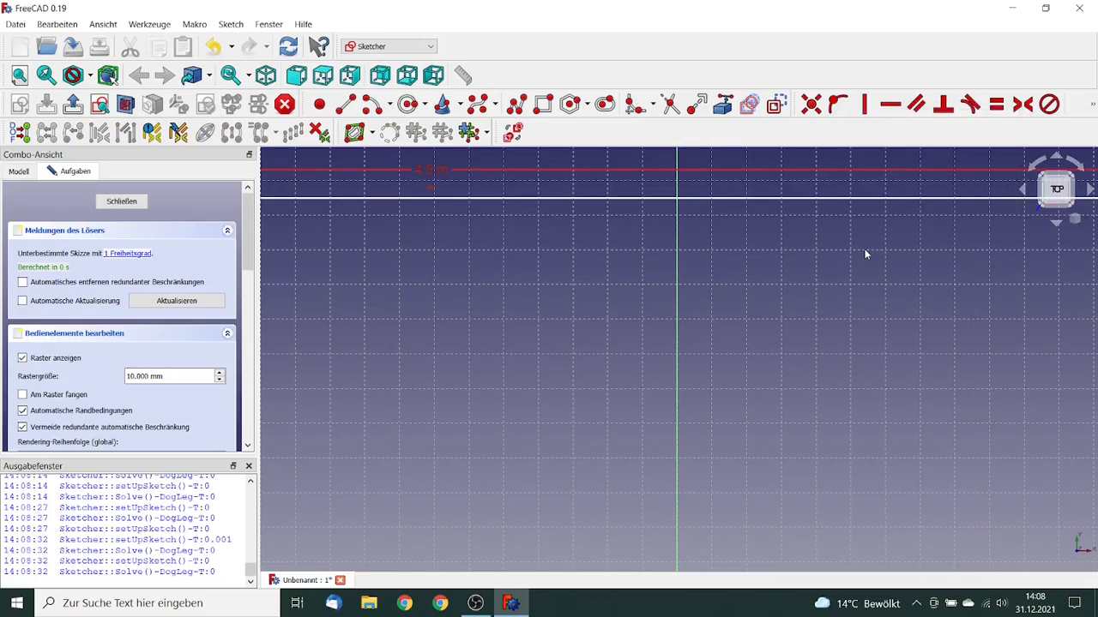
Set the sketch grid size to 100 mm and delete the dimensioned horizontal line.
middle_drag(866, 249, 855, 385)
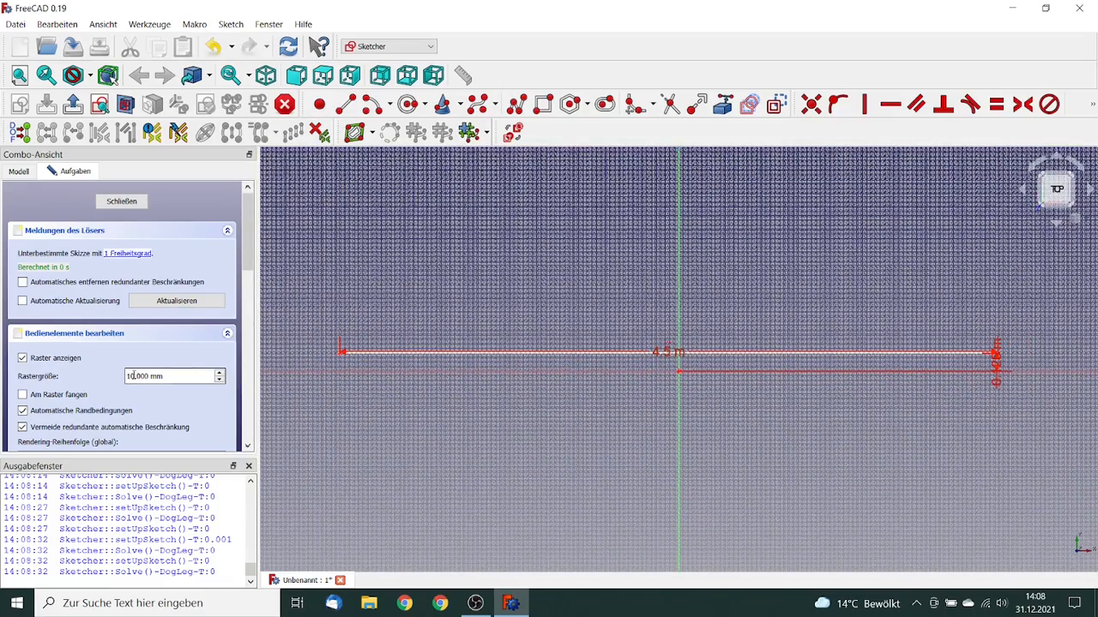
text(0)
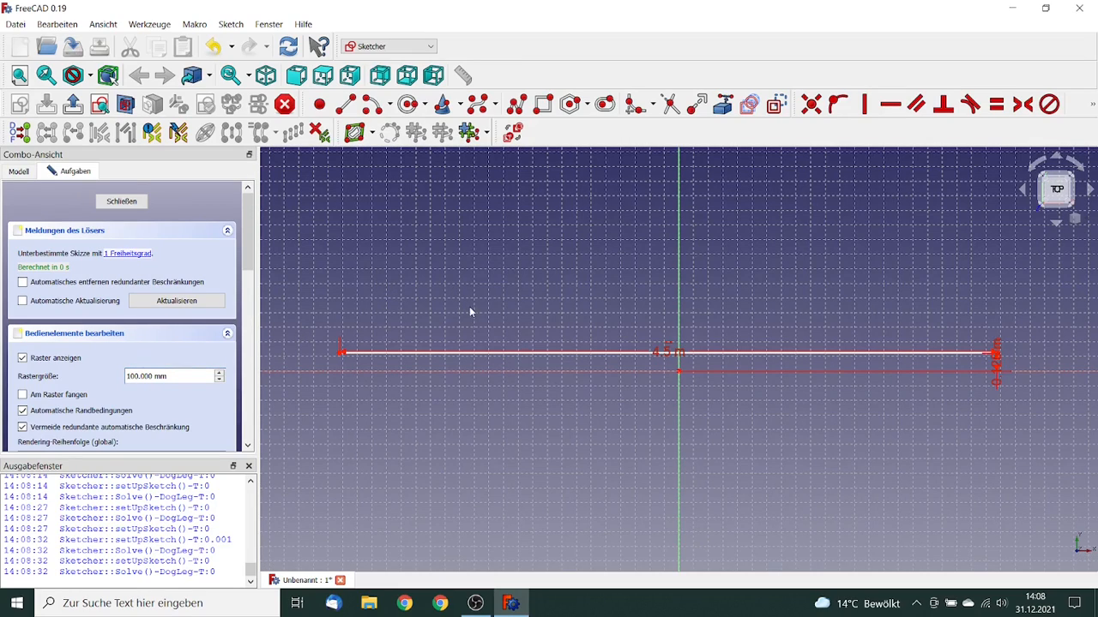
click(480, 353)
key(Delete)
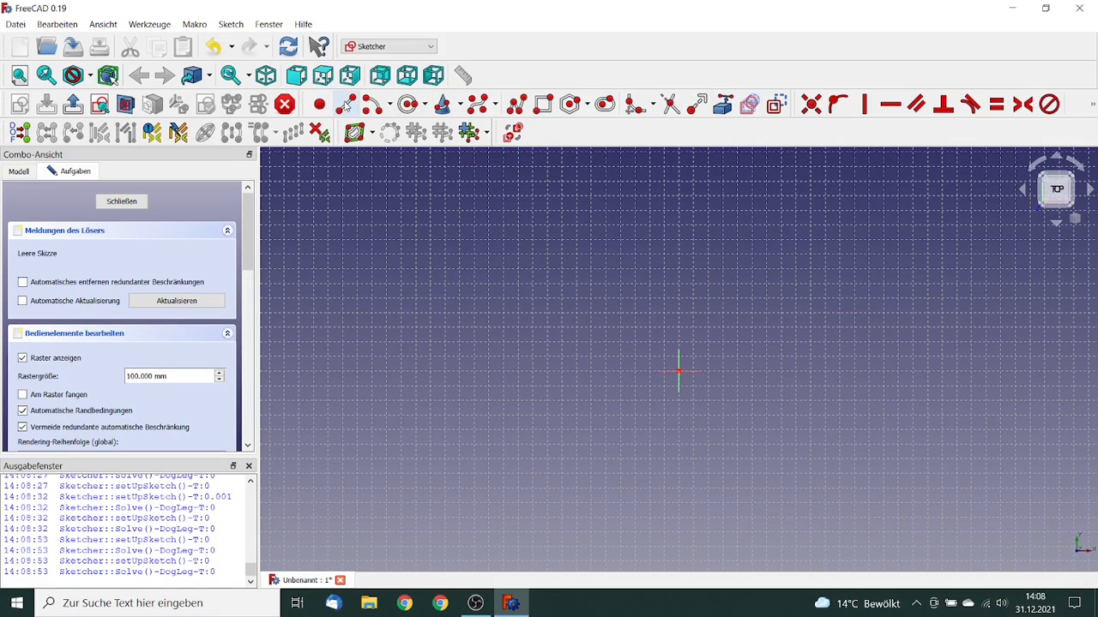
Sketch five horizontal lines joined end to end just above the horizontal axis, with the long middle one crossing the vertical axis.
click(346, 104)
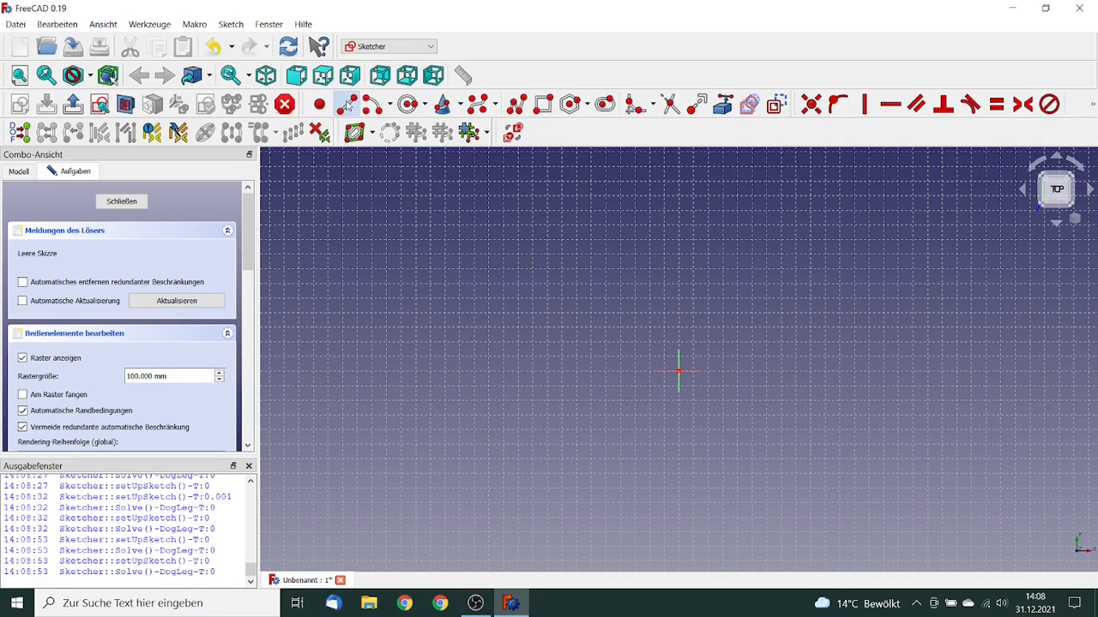
click(357, 355)
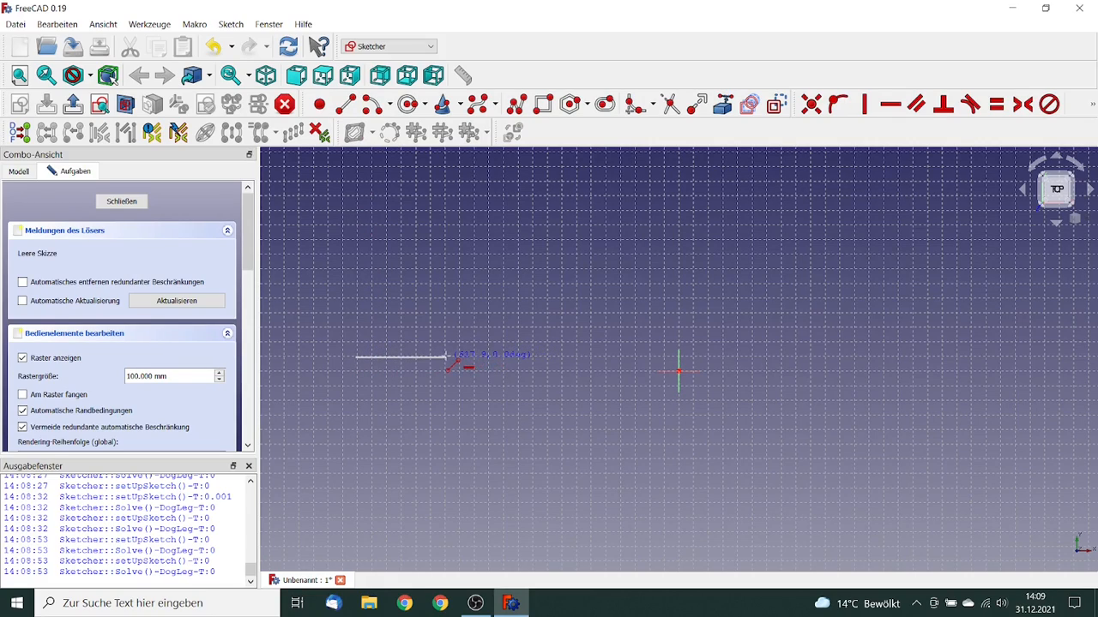
click(446, 357)
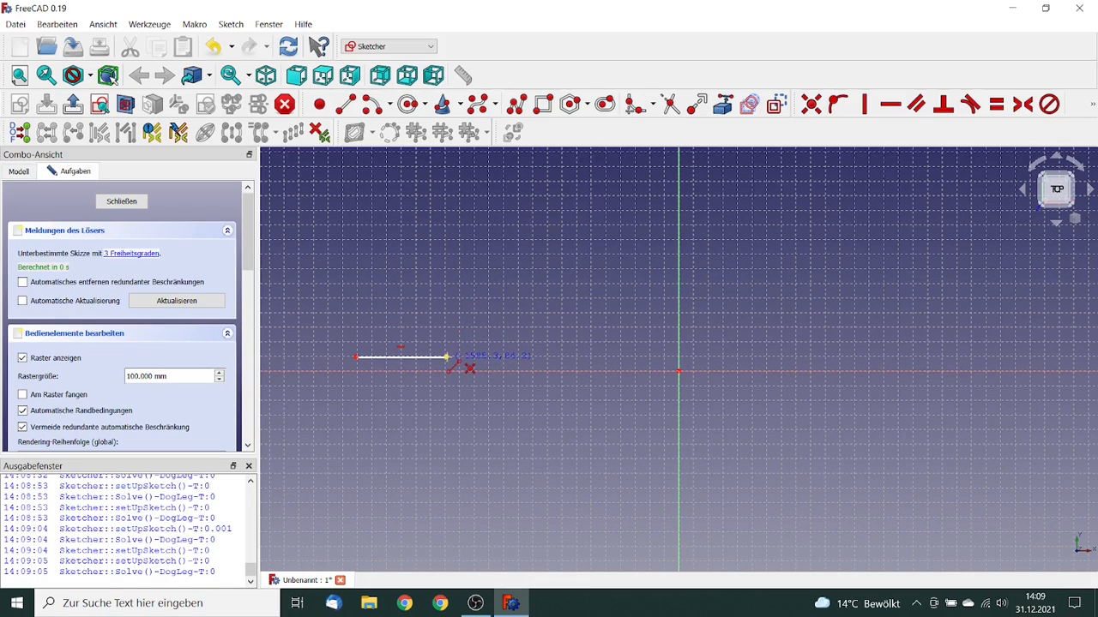
click(446, 357)
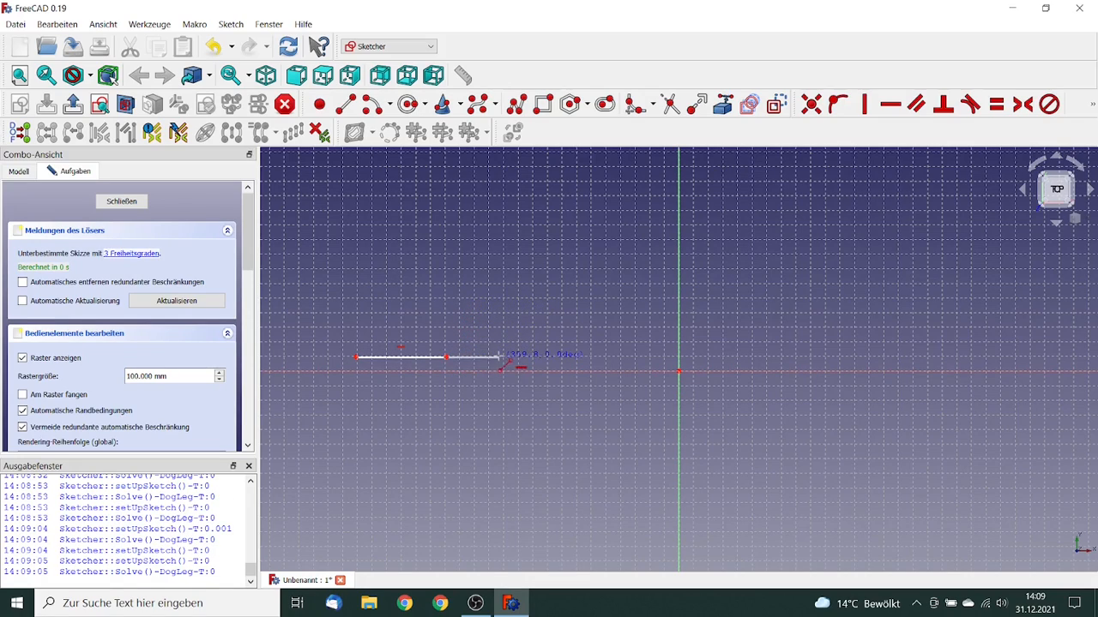
click(546, 357)
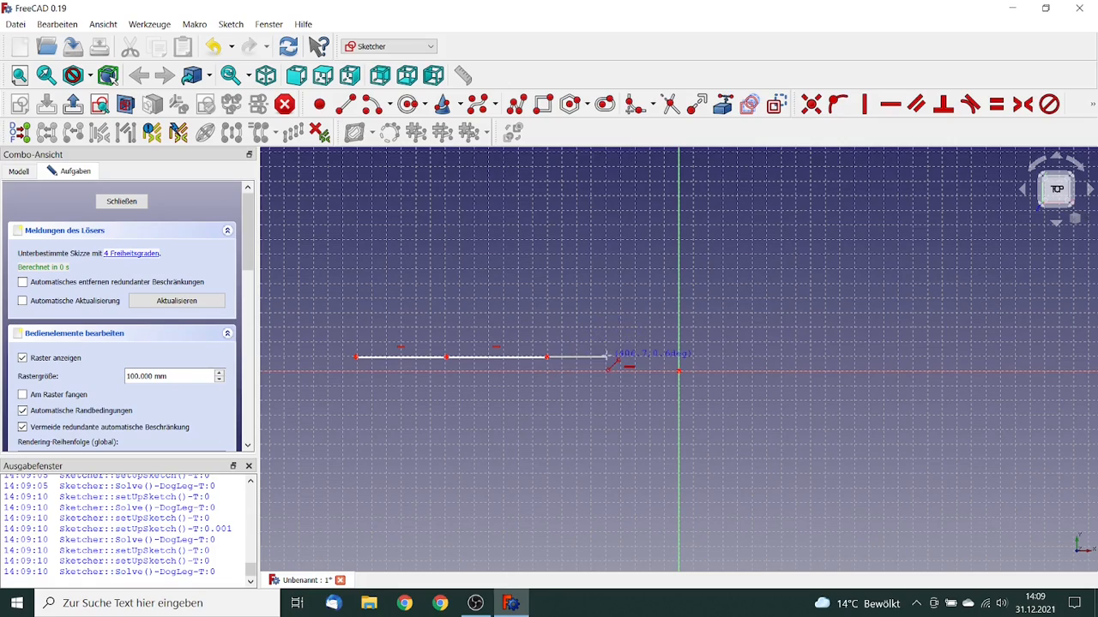
click(804, 357)
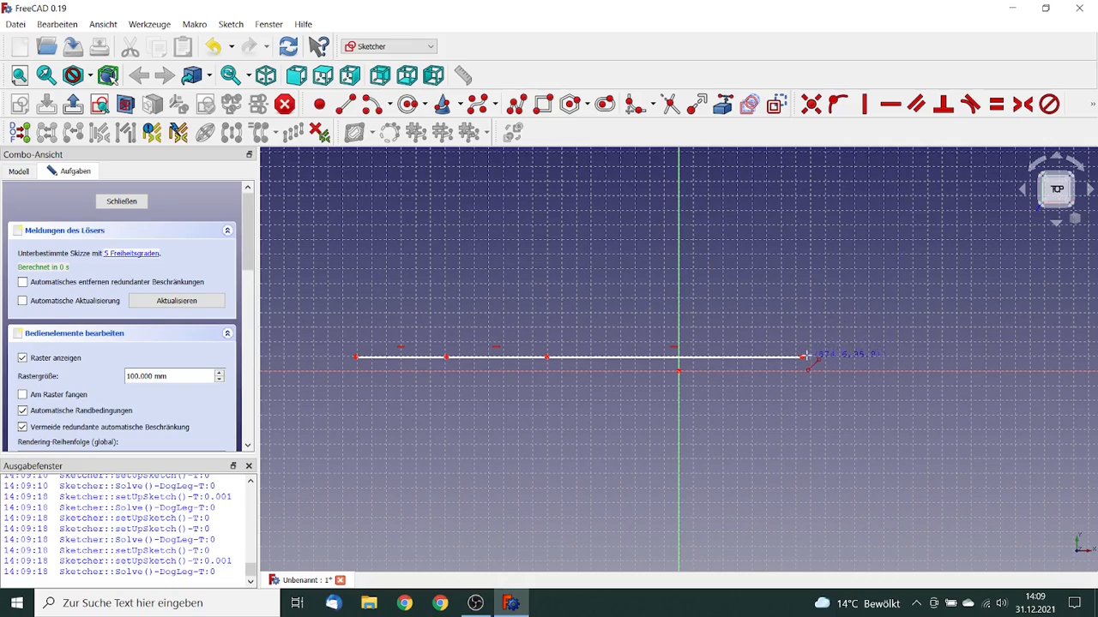
click(892, 356)
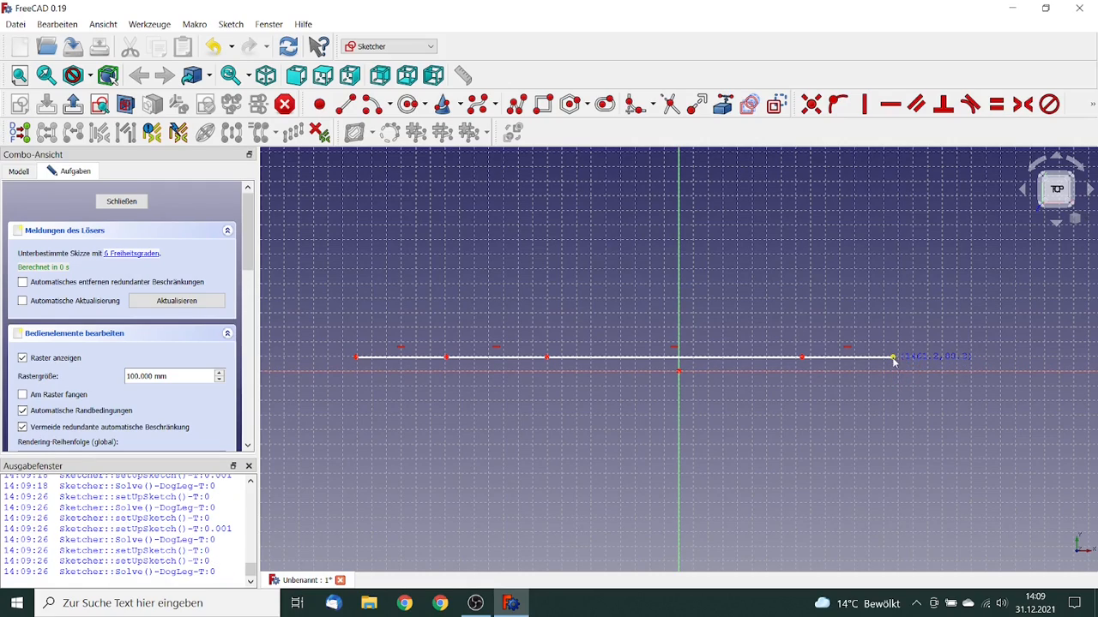
click(990, 356)
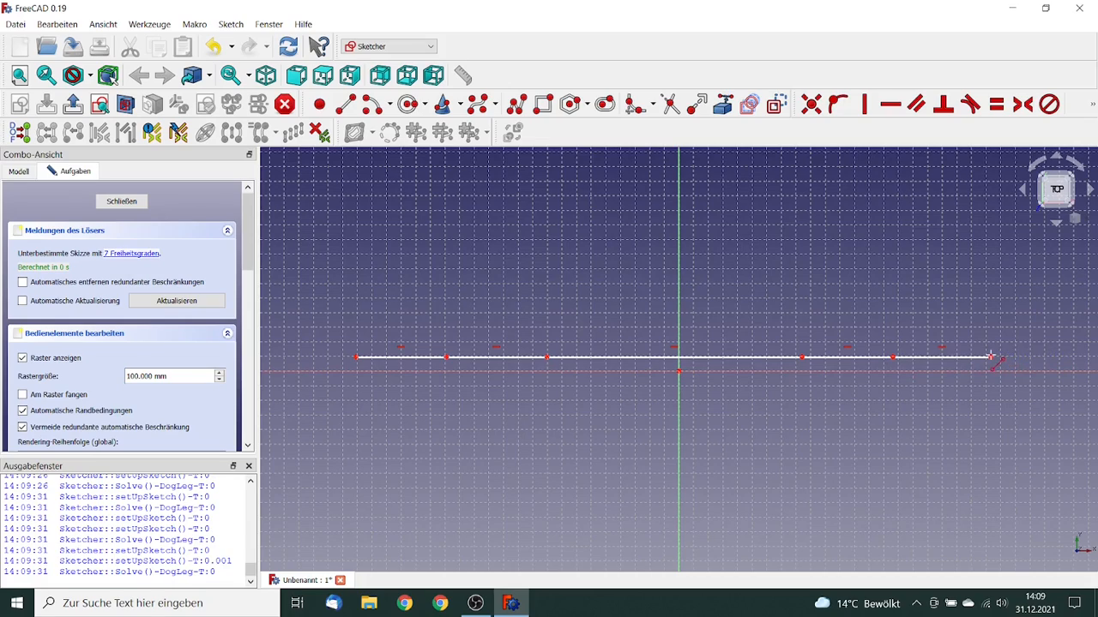
right_click(975, 299)
scroll(503, 387, up, 2)
click(554, 355)
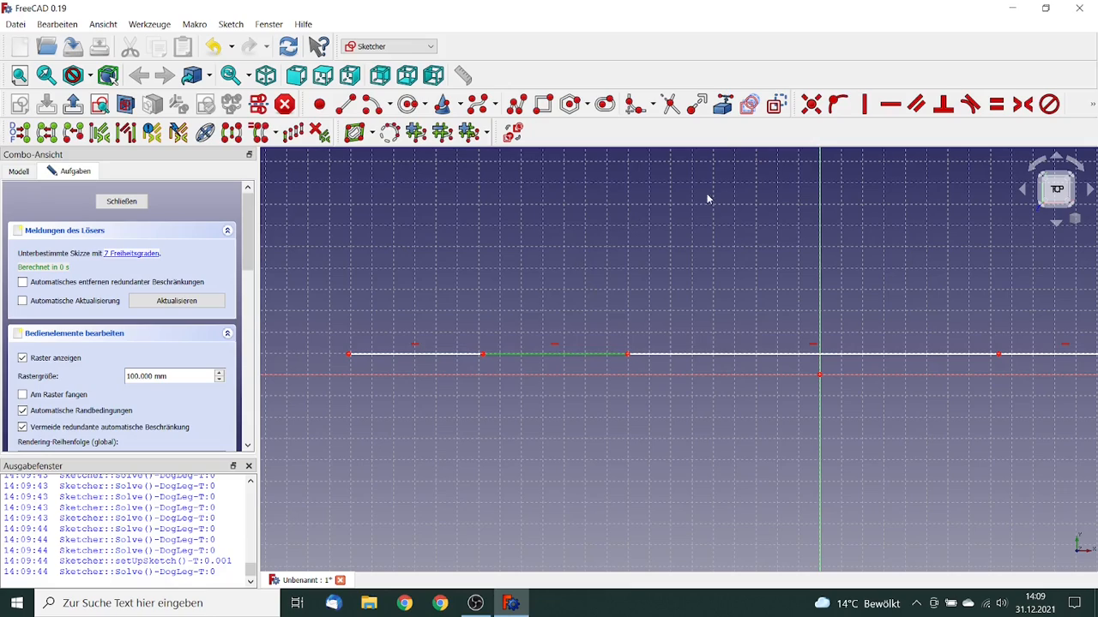
click(723, 105)
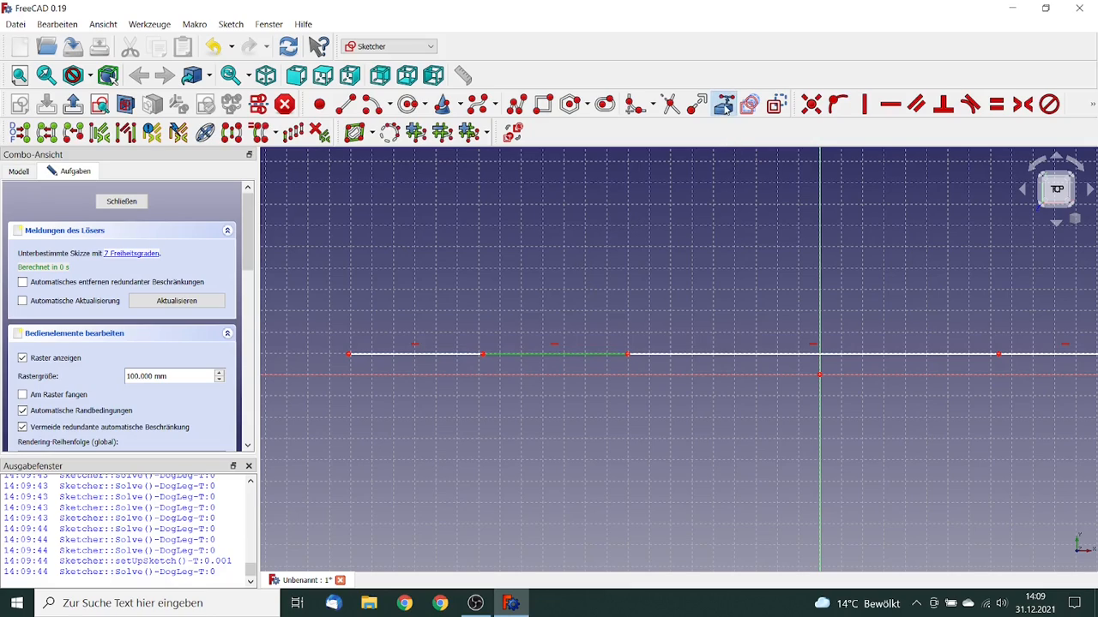
click(695, 211)
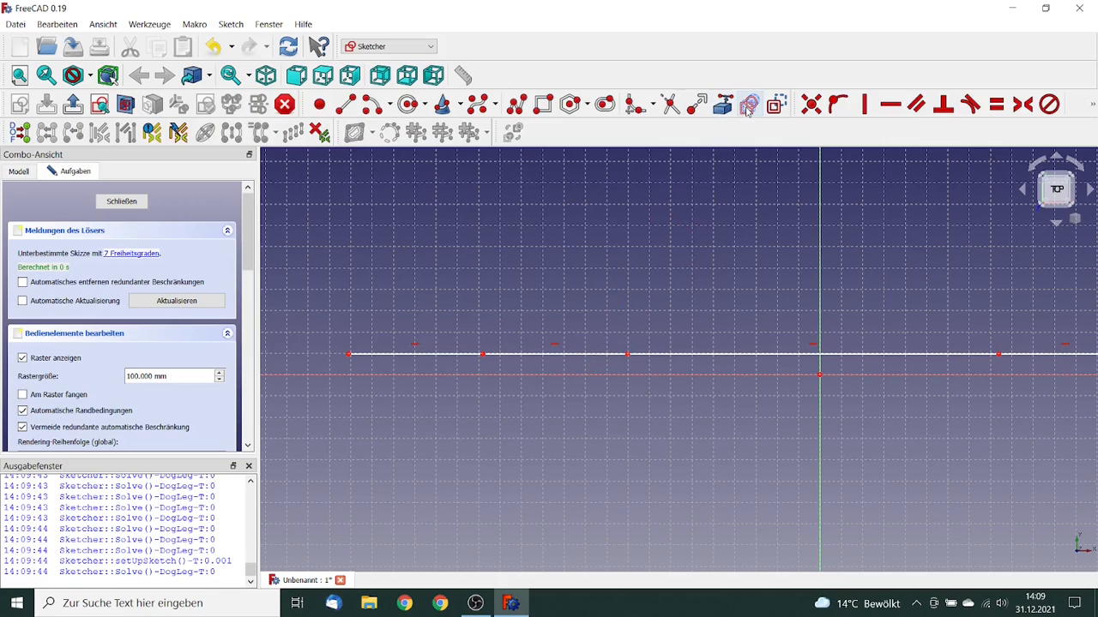
Convert the two short horizontal segments on either side of the long middle line to construction geometry.
right_click(673, 209)
click(571, 354)
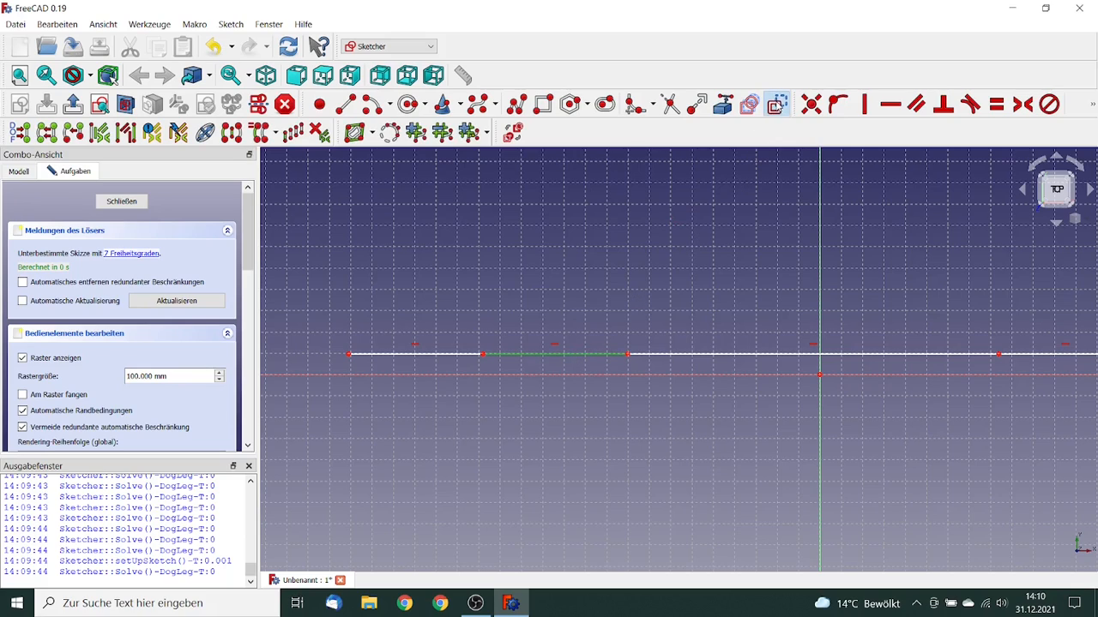
click(777, 103)
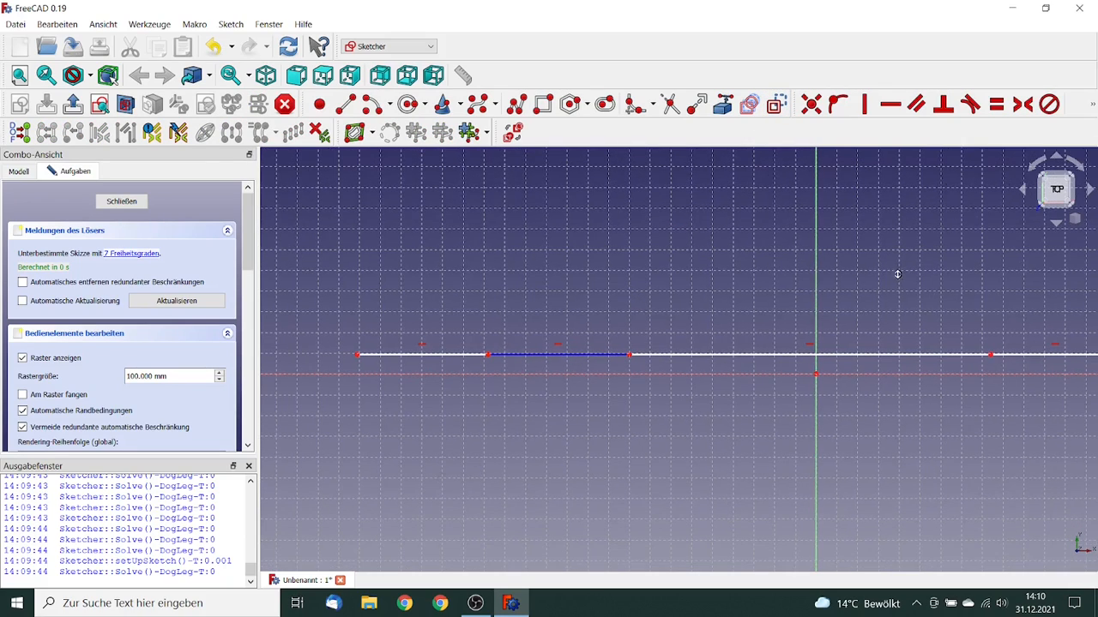
middle_drag(997, 297, 863, 285)
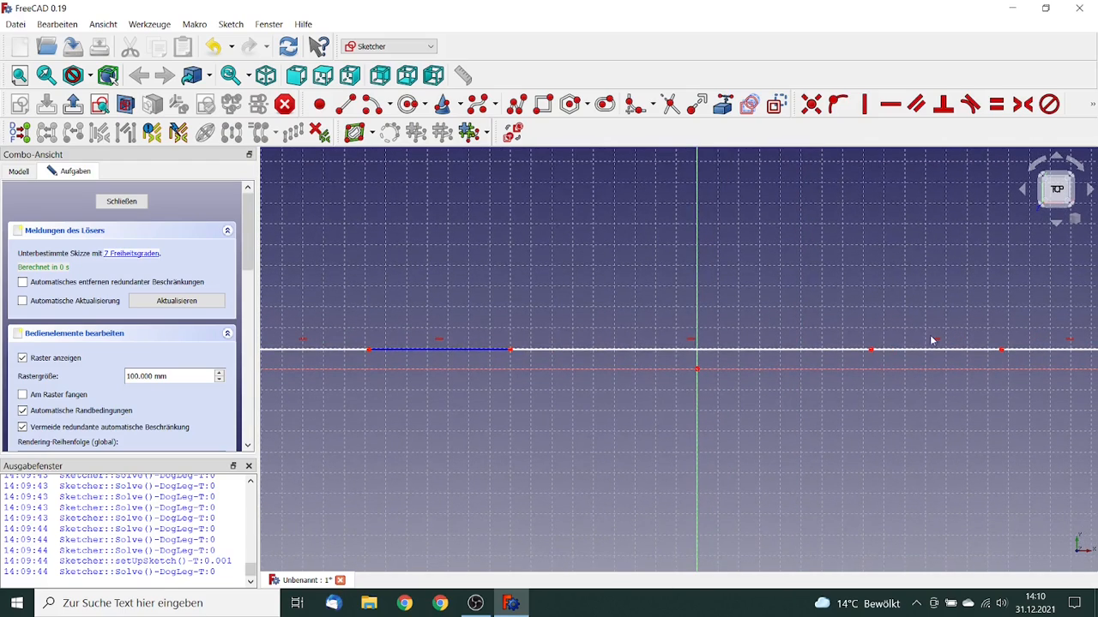
click(933, 350)
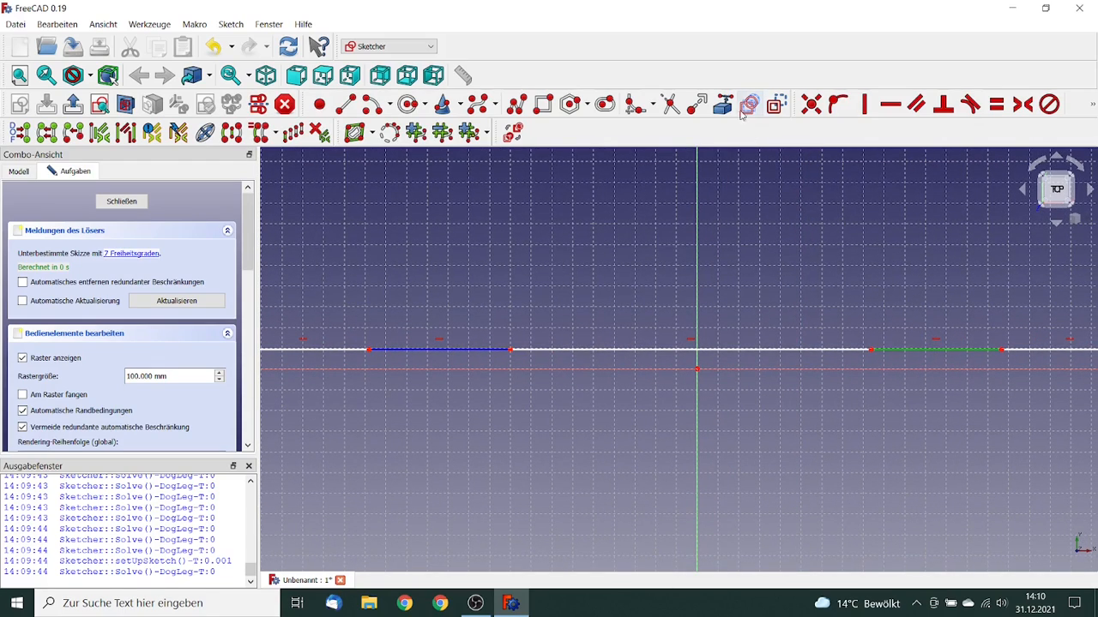
click(776, 104)
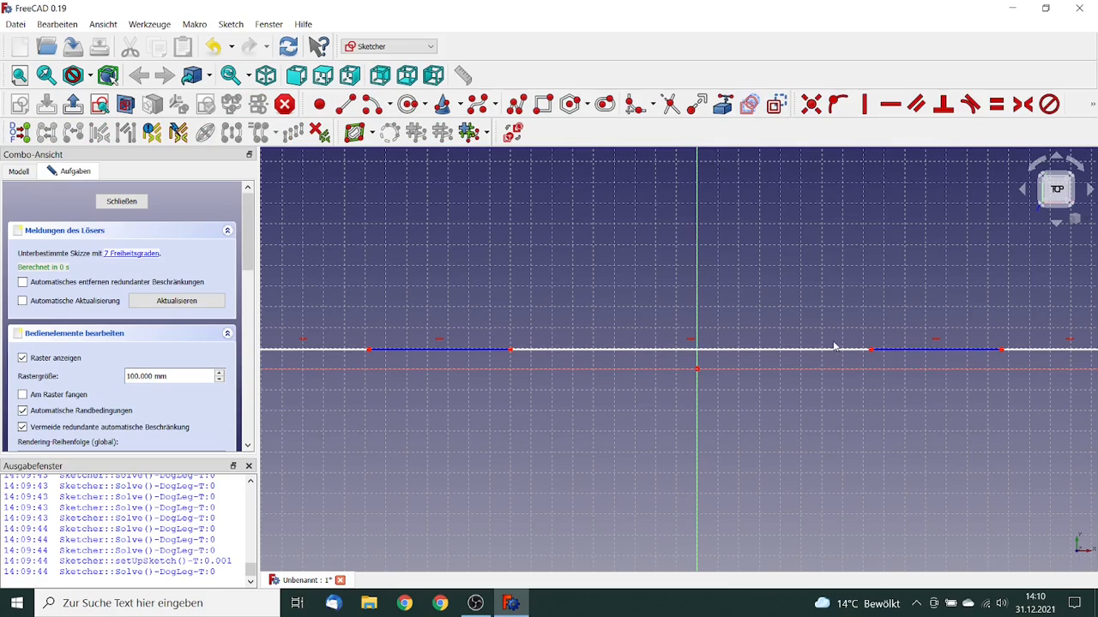
Sketch a centre-and-endpoints arc about 1.4 m in diameter, bulging below the left construction line and starting at its left endpoint.
click(391, 106)
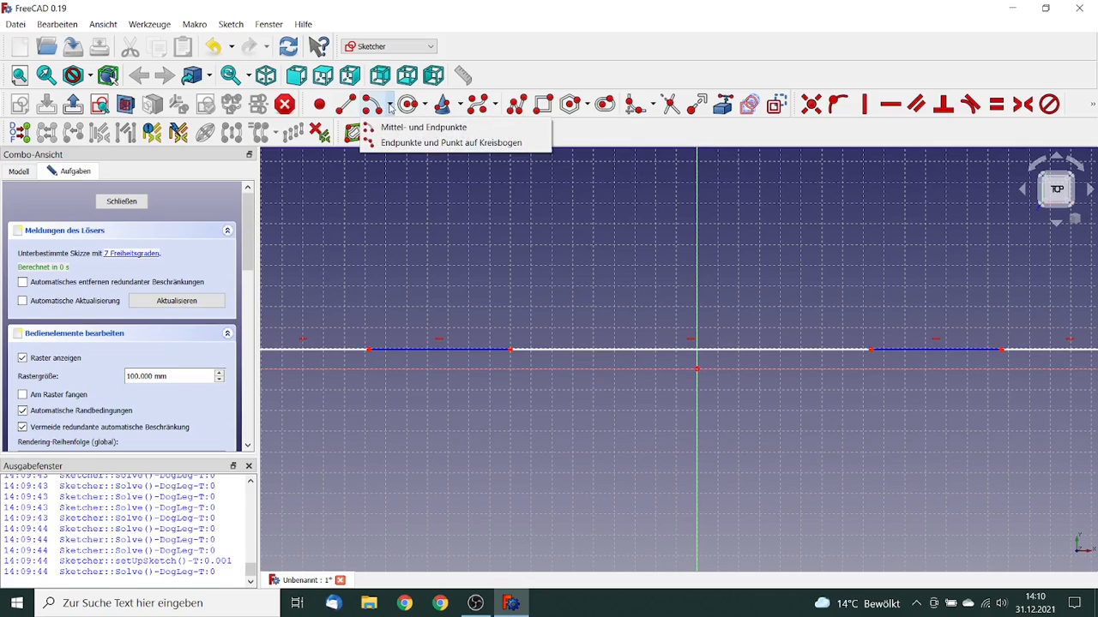
click(400, 127)
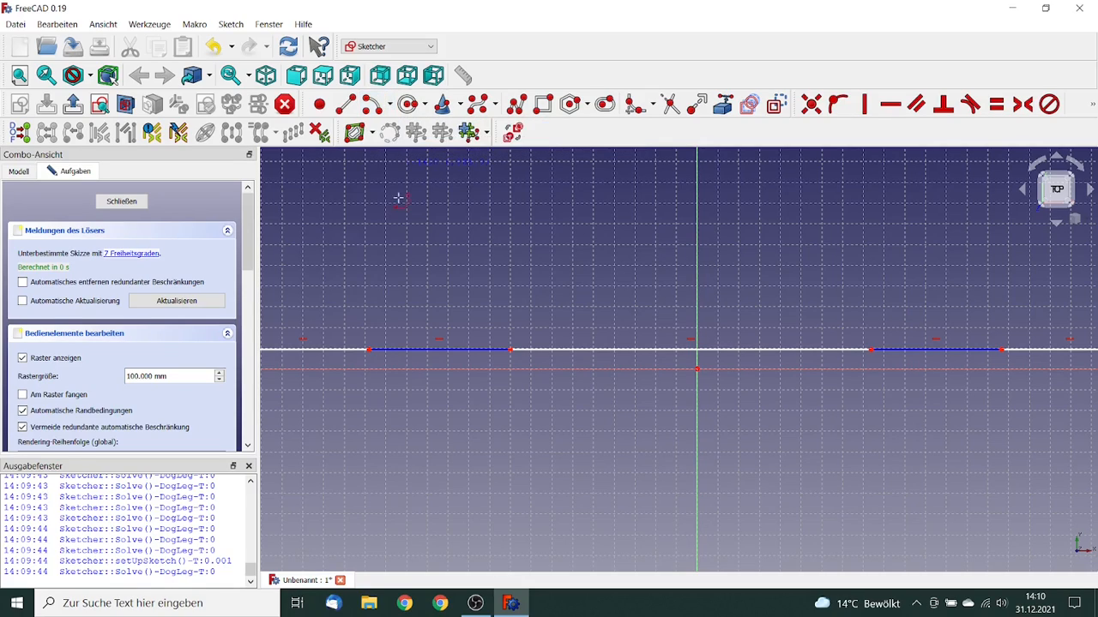
click(443, 225)
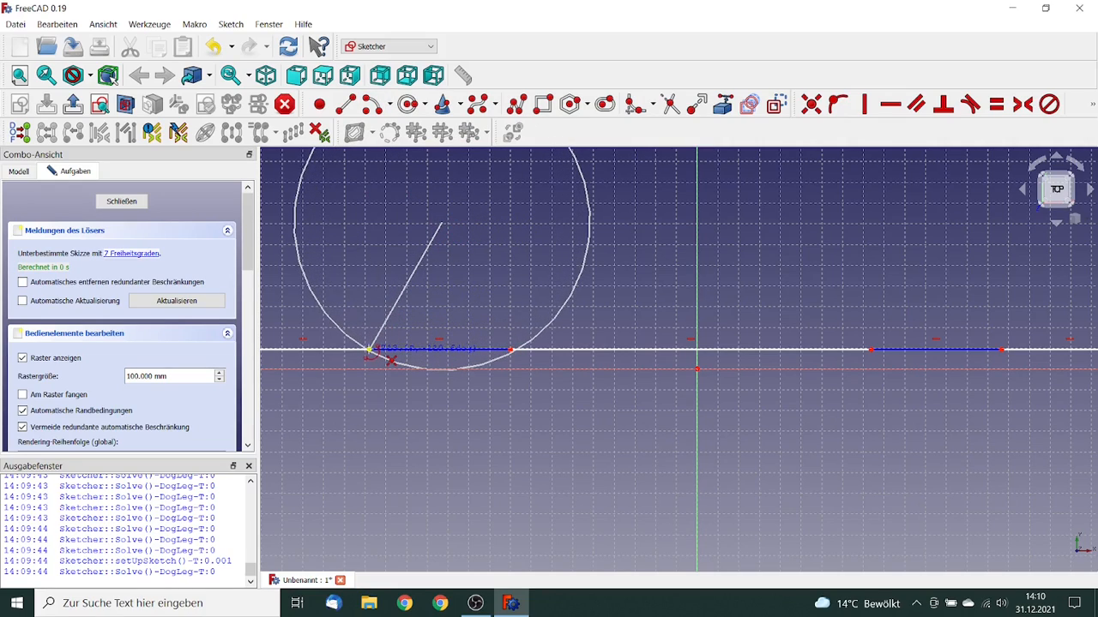
click(369, 349)
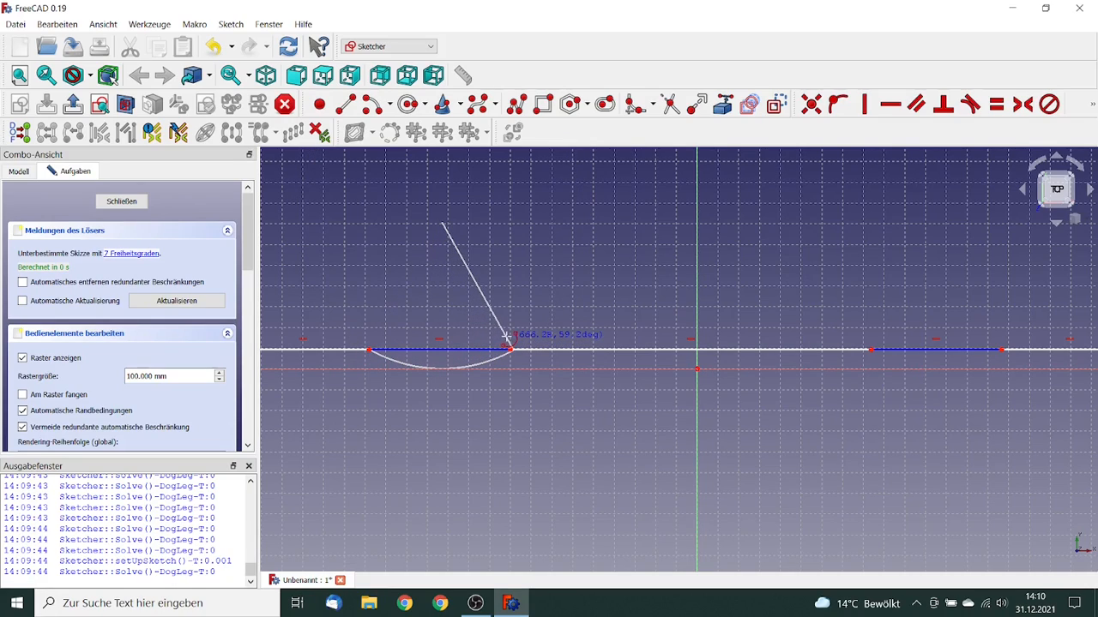
click(531, 333)
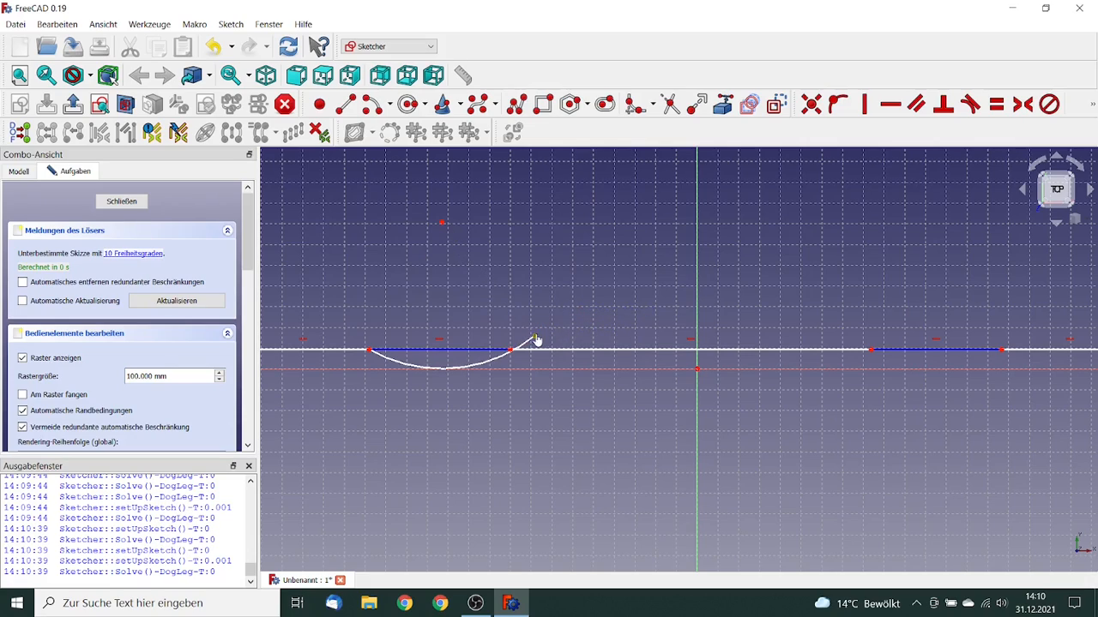
Make the arc's free end coincident with the left construction line's right endpoint and constrain the arc tangent to the horizontal axis.
click(535, 337)
click(511, 349)
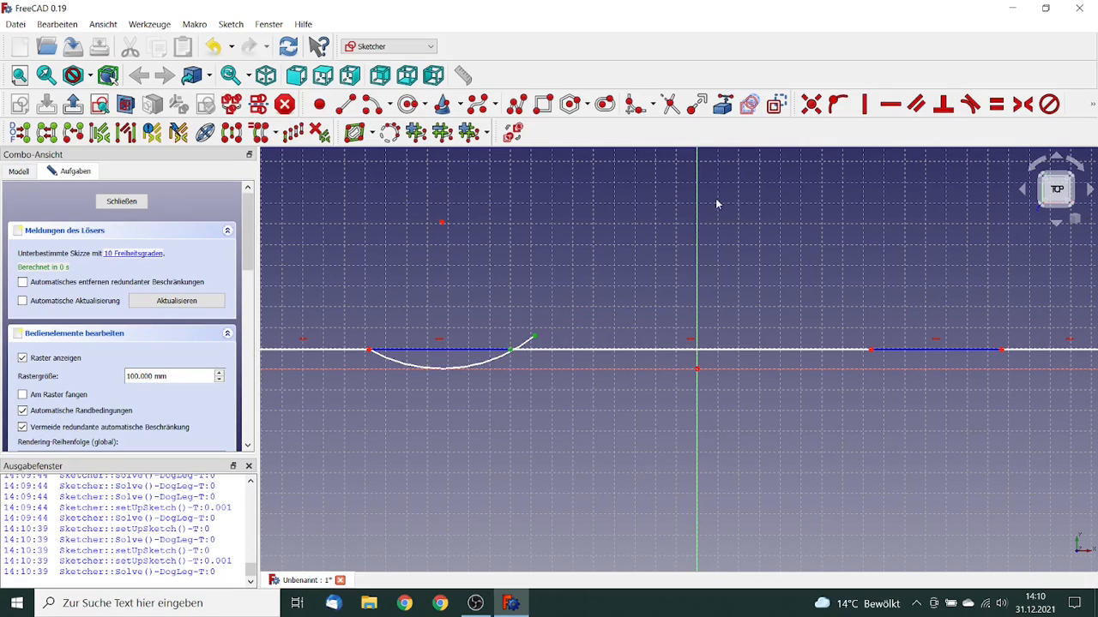
click(810, 104)
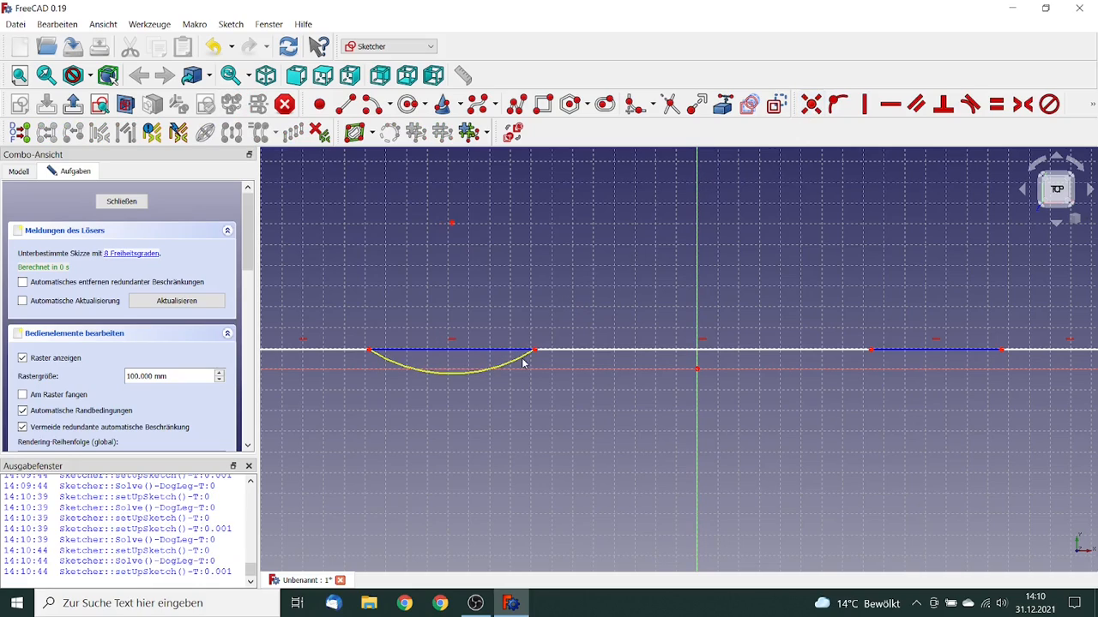
click(465, 374)
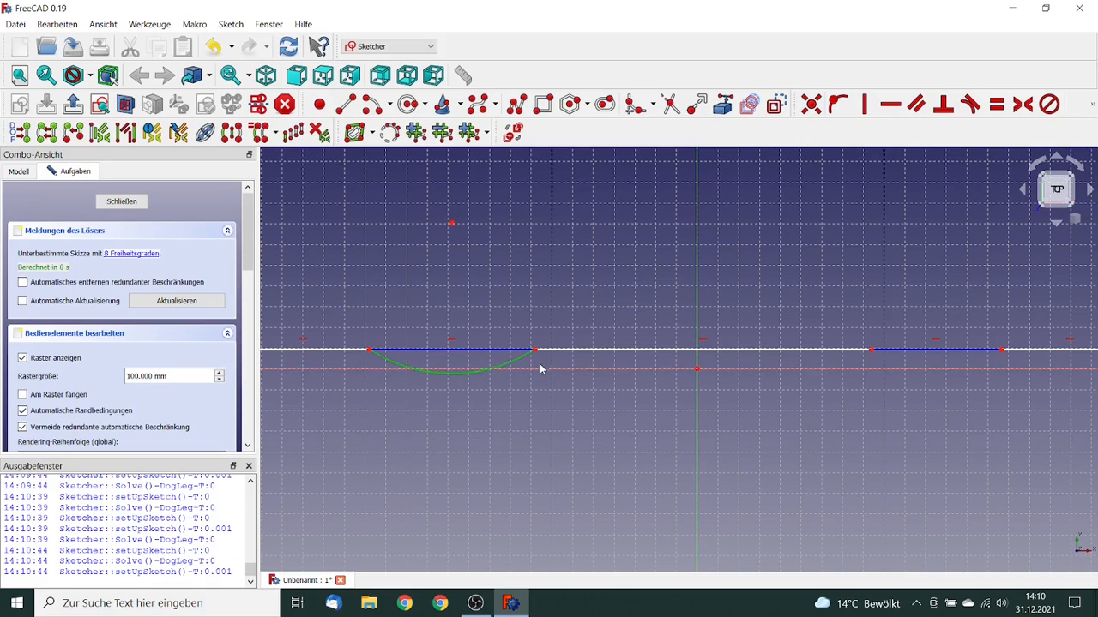
click(538, 368)
click(970, 103)
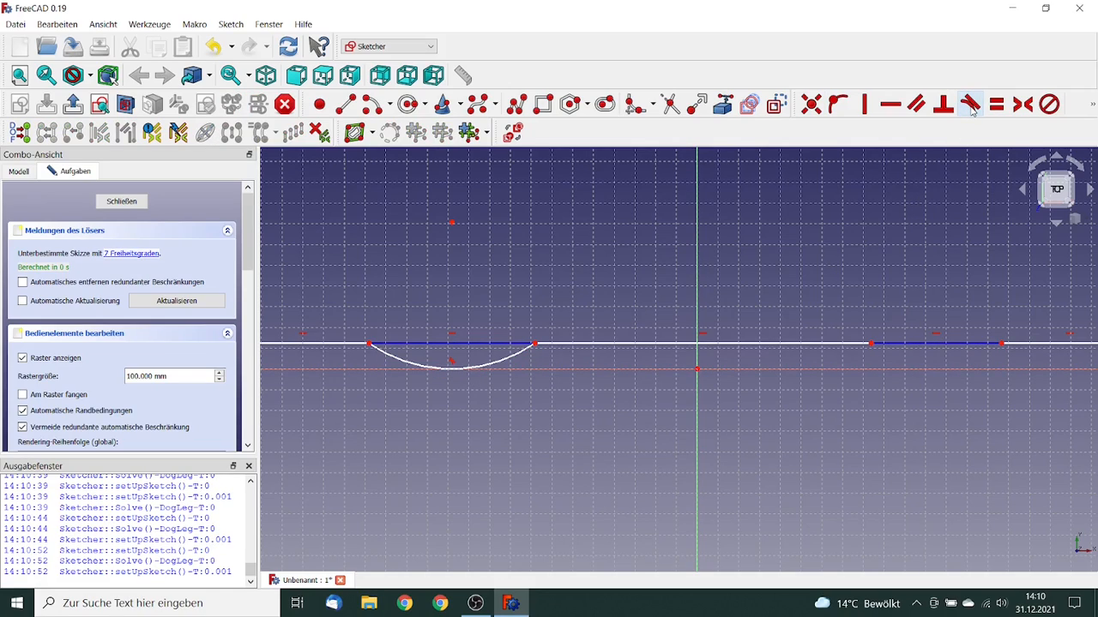
Constrain the left arc's diameter to 700 mm and place its dimension label below the arc.
click(509, 361)
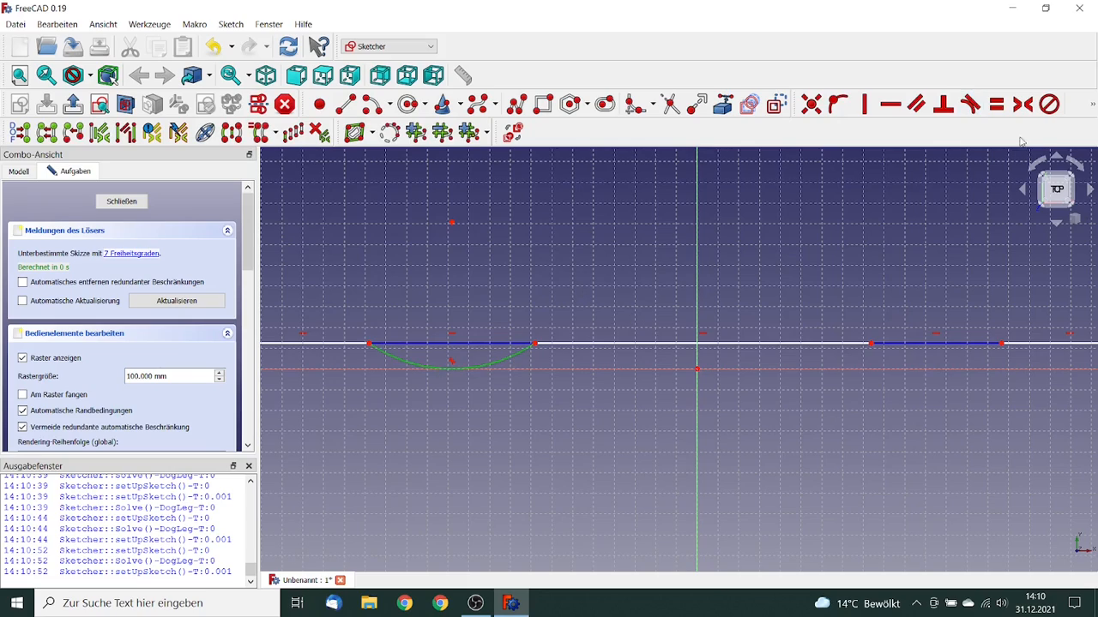
click(1092, 103)
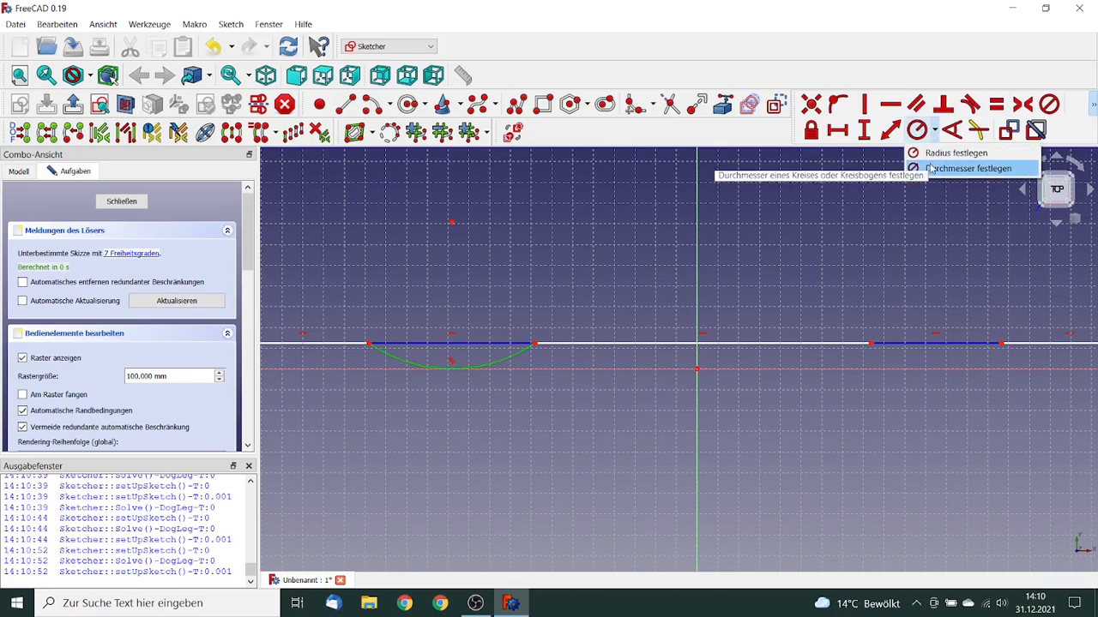
click(957, 168)
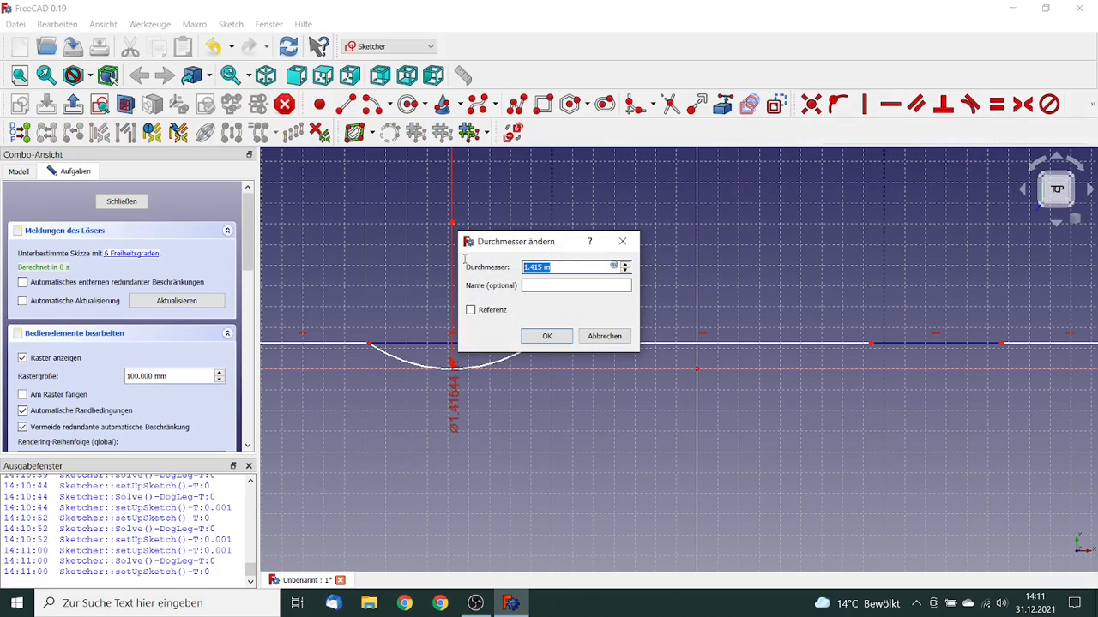
text(700)
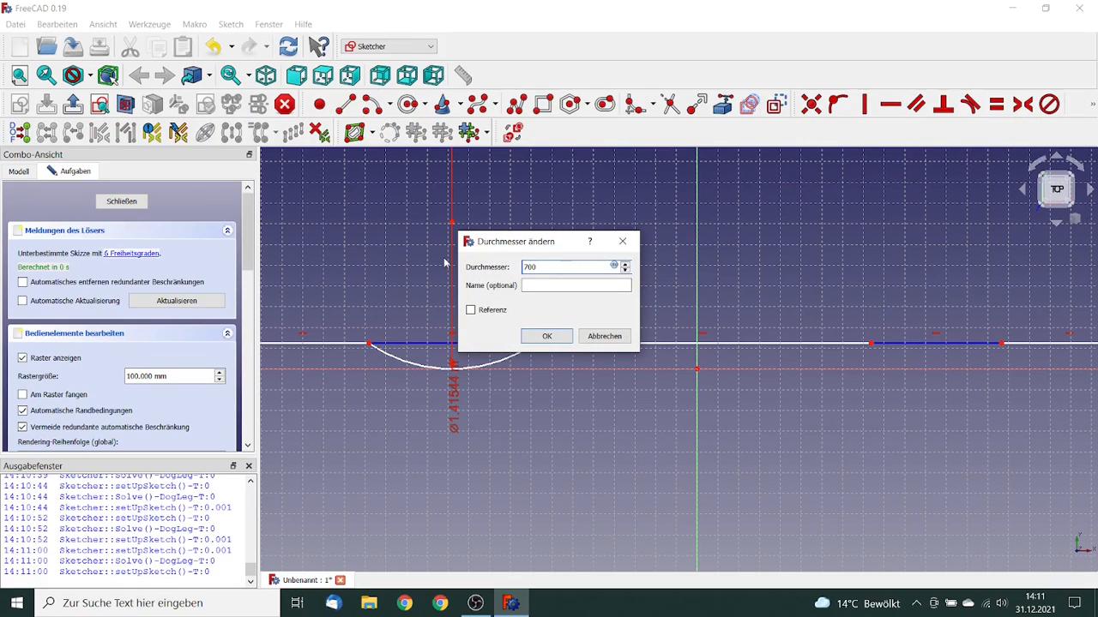
text( mm)
click(547, 336)
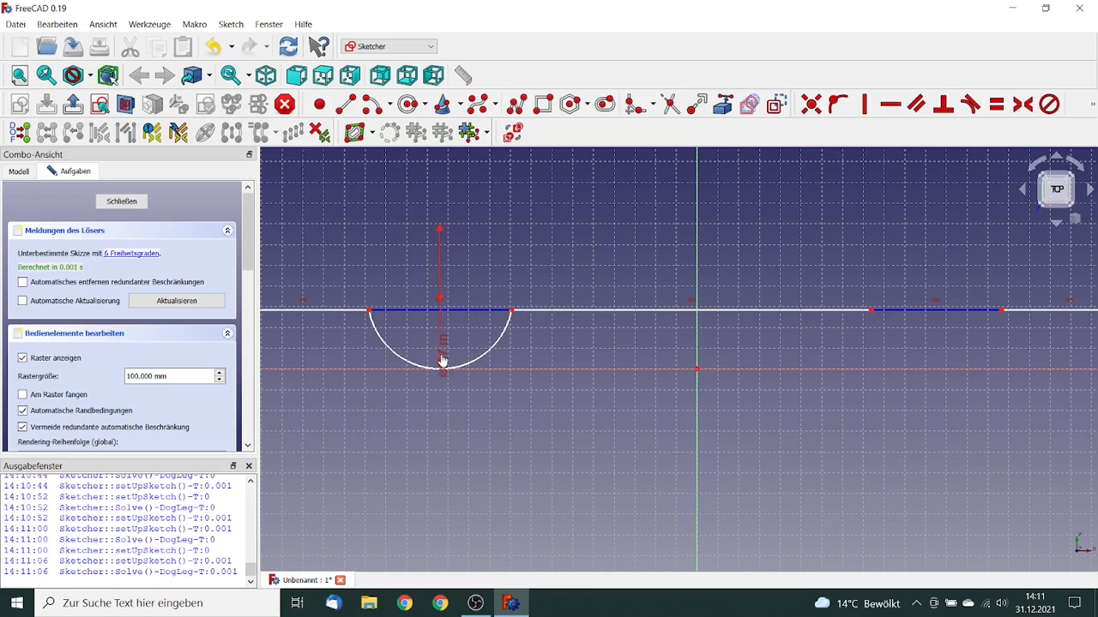
drag(443, 363, 476, 429)
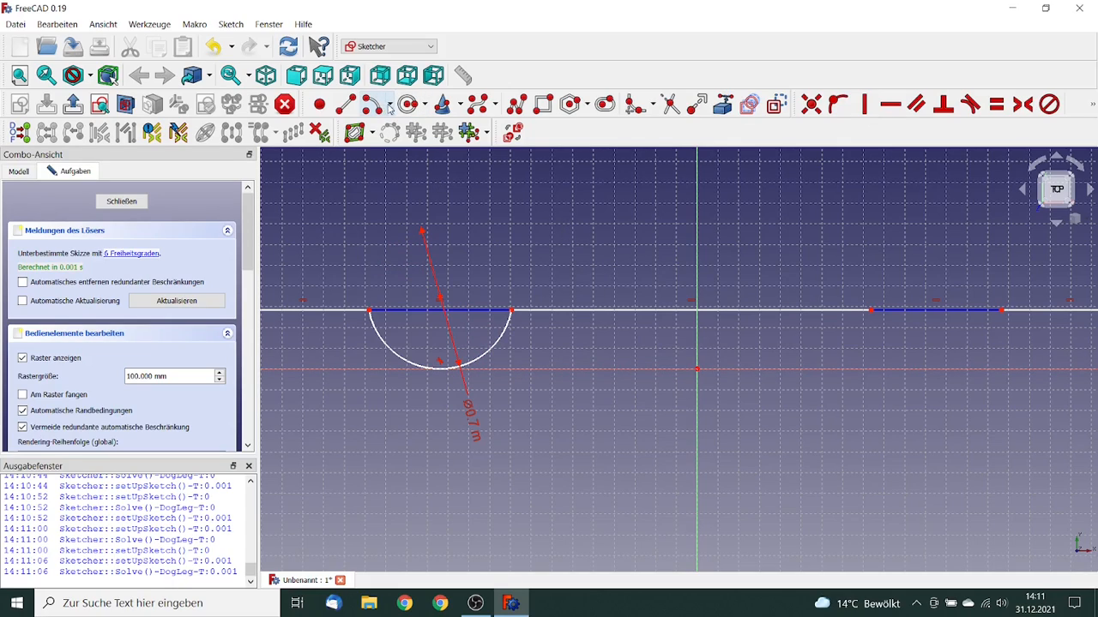
Sketch a centre-and-endpoints arc bulging below the right construction line, starting at that line's left endpoint.
click(372, 103)
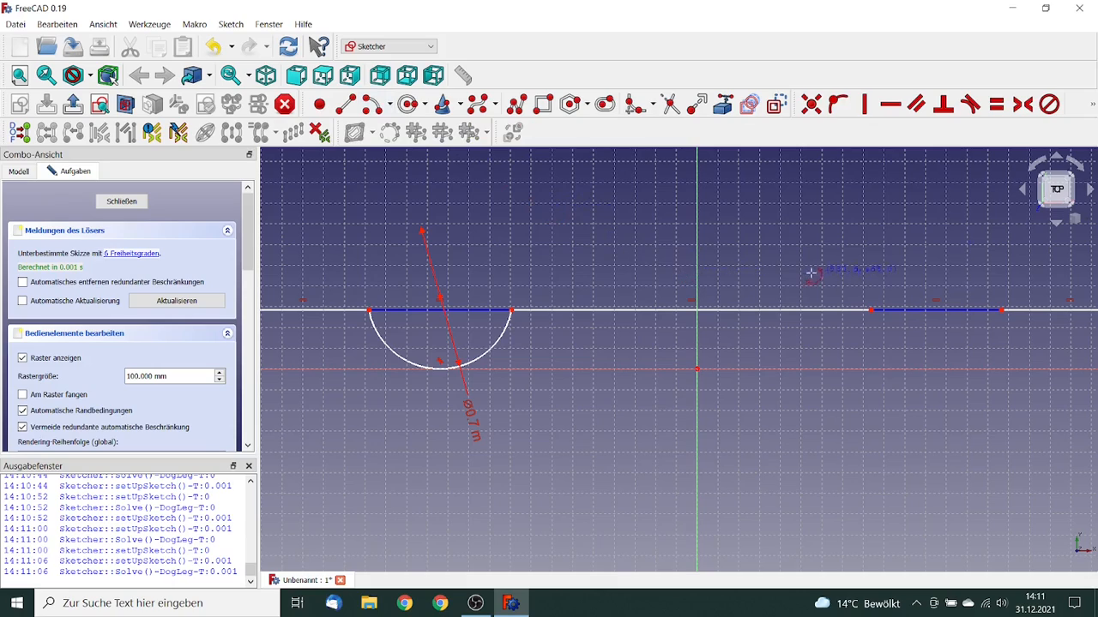
click(929, 206)
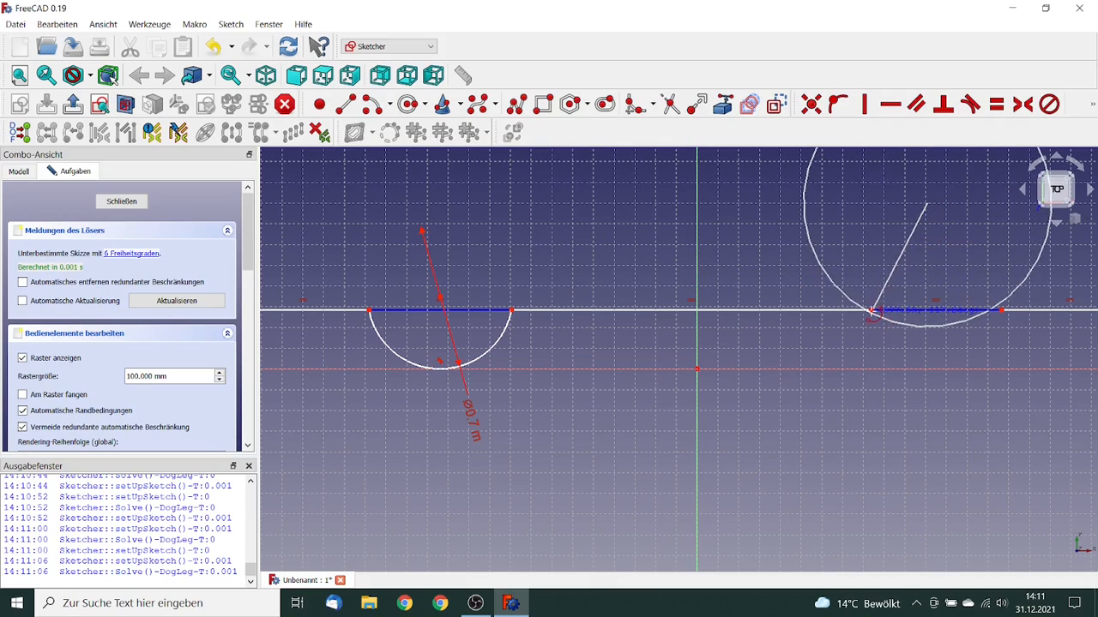
click(870, 311)
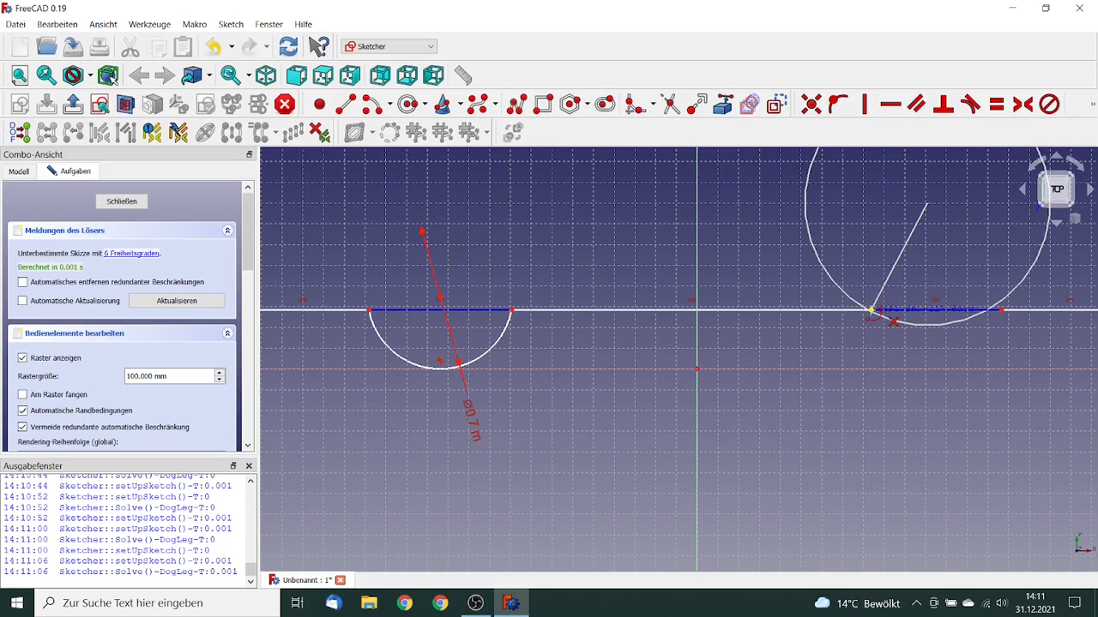
click(998, 266)
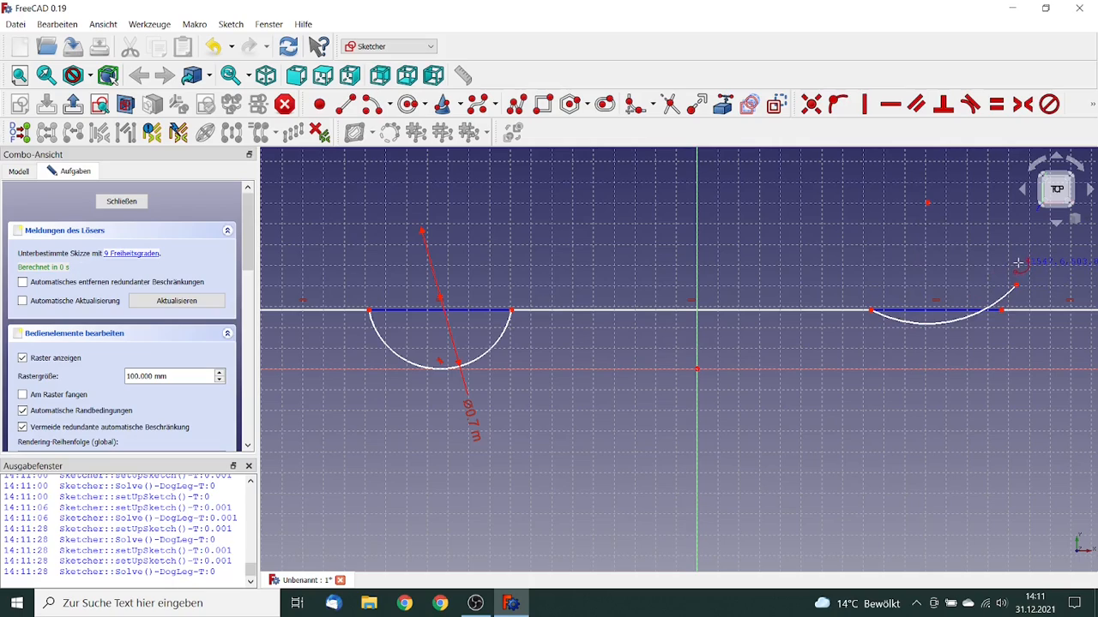
Make the right arc's free end coincident with its construction line's right endpoint and constrain the arc tangent to the horizontal axis.
click(1016, 285)
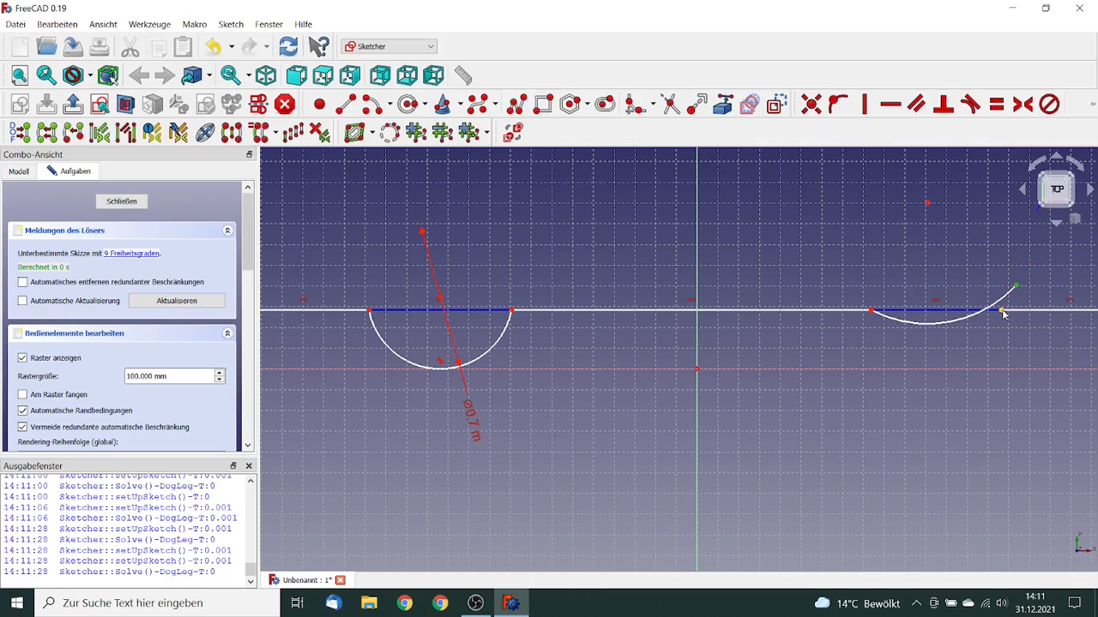
click(1002, 313)
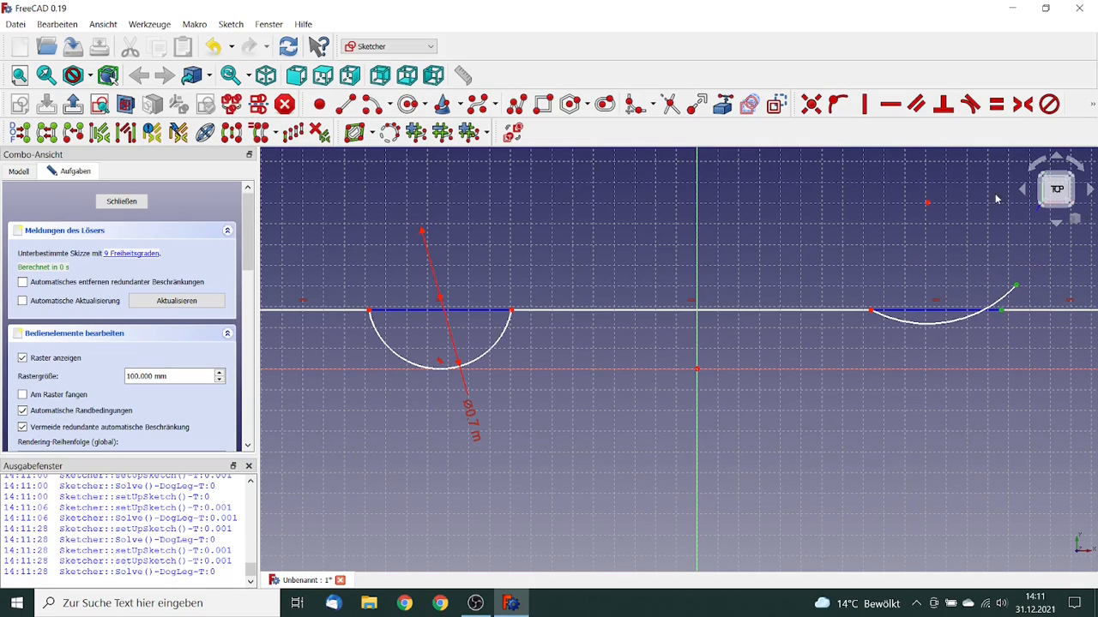
click(810, 104)
click(948, 334)
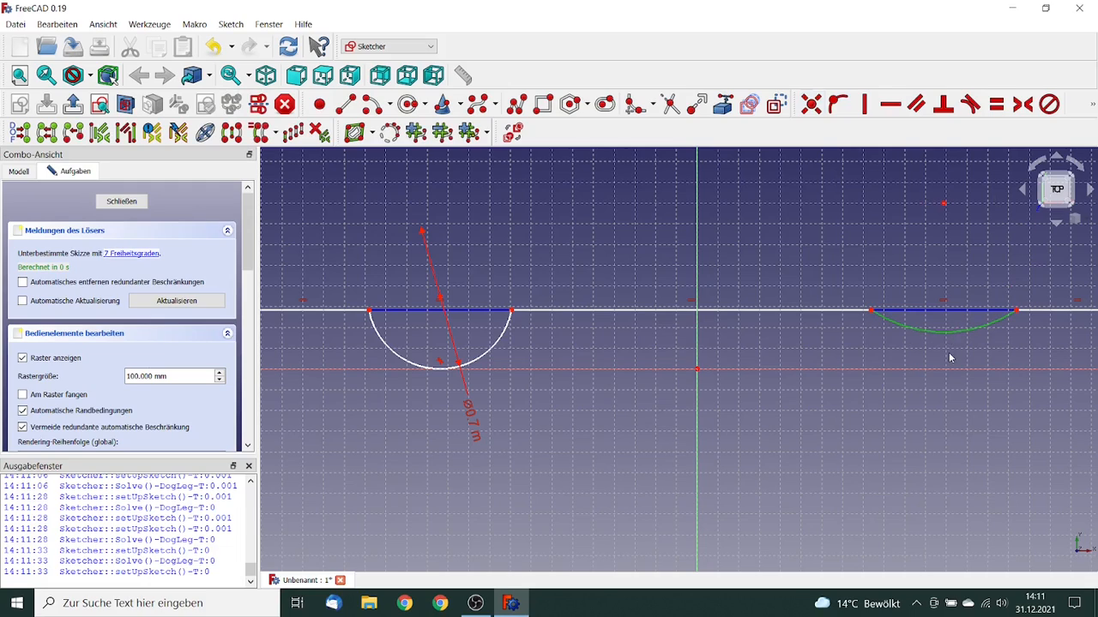
click(950, 370)
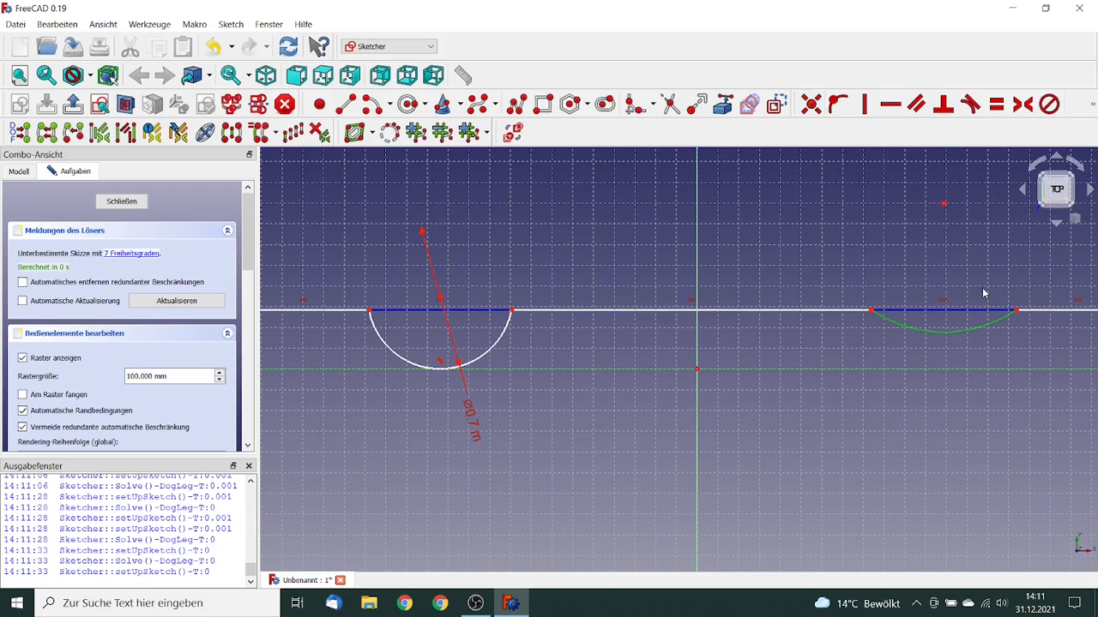
click(970, 103)
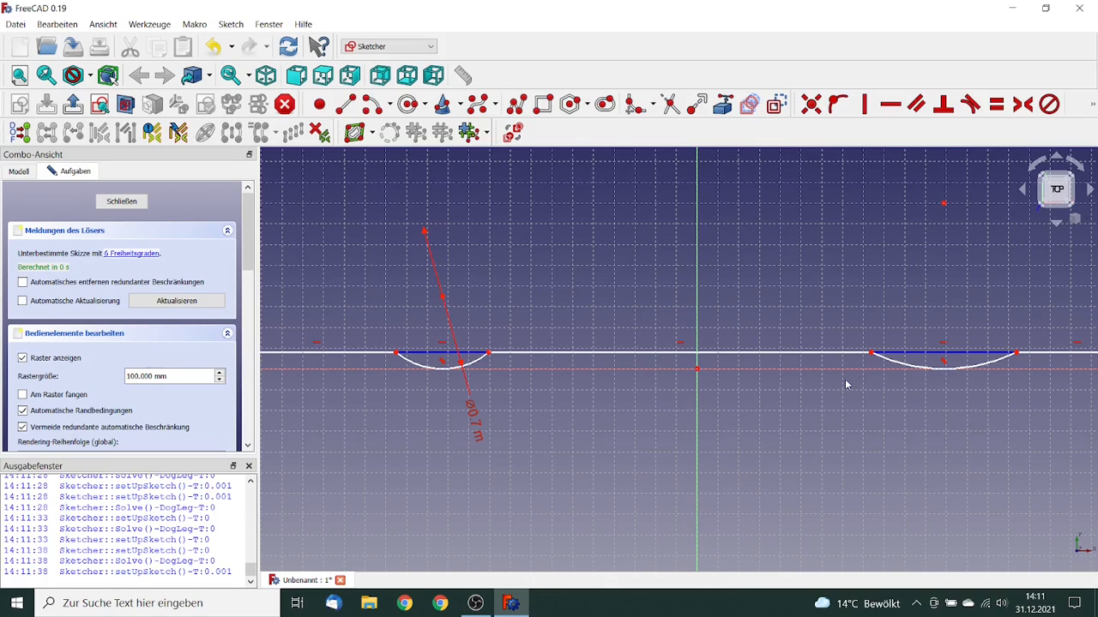
Constrain the right arc's diameter to 700 mm.
click(901, 364)
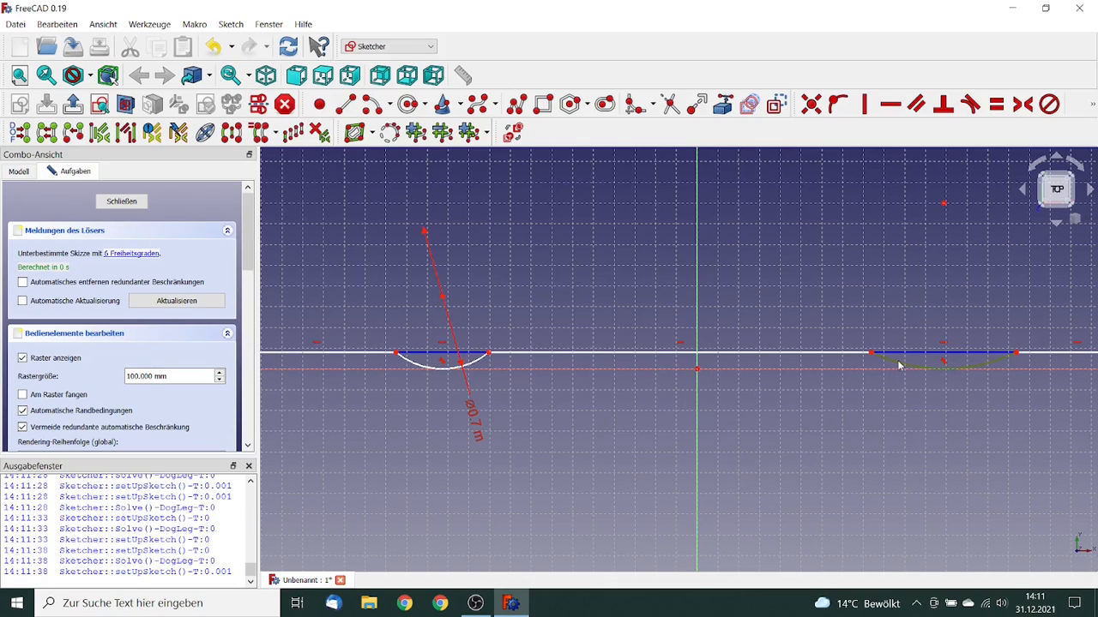
click(1093, 108)
click(935, 131)
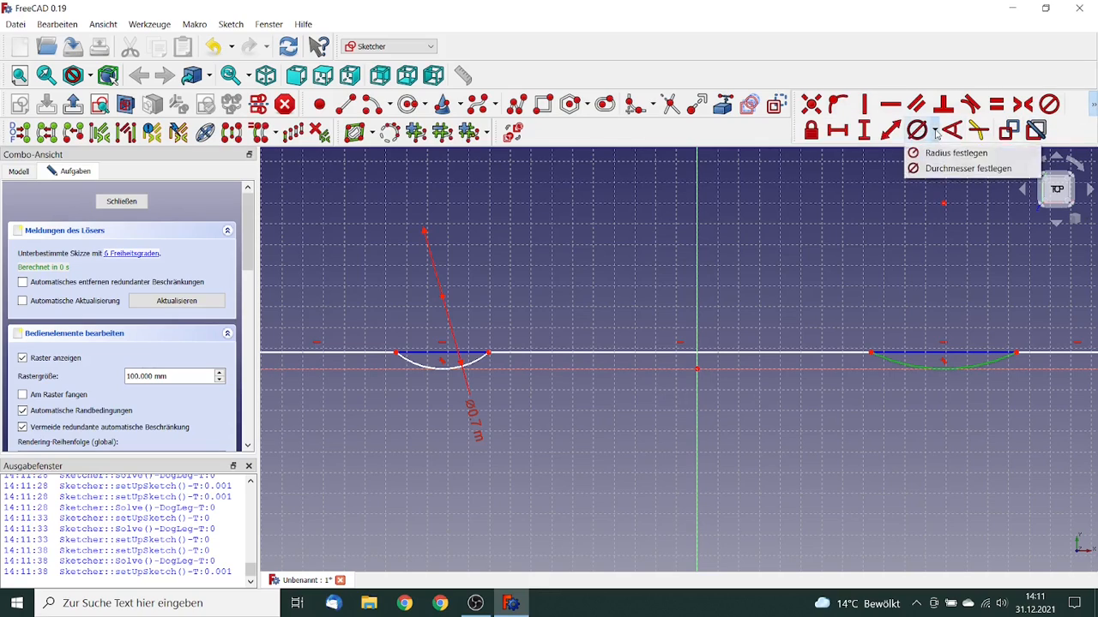
click(960, 168)
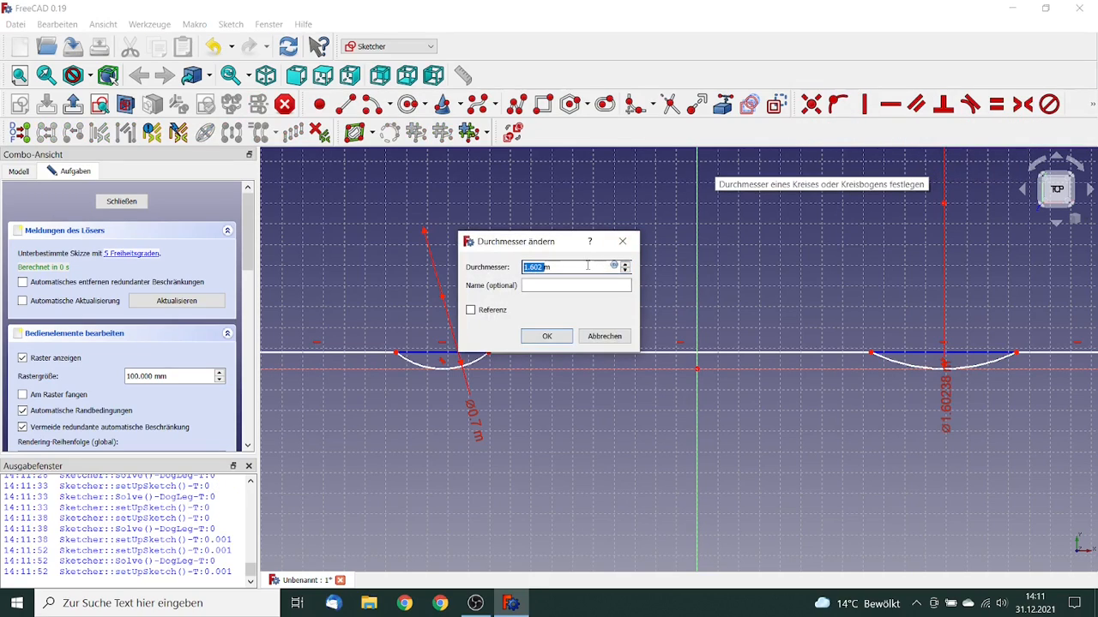
text(700)
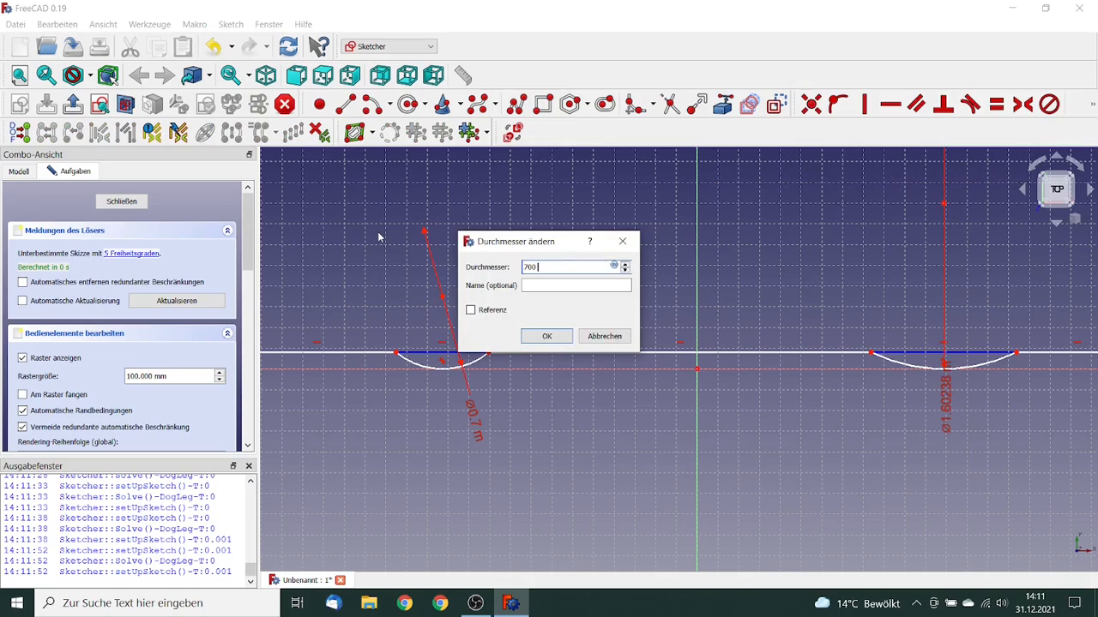
click(552, 337)
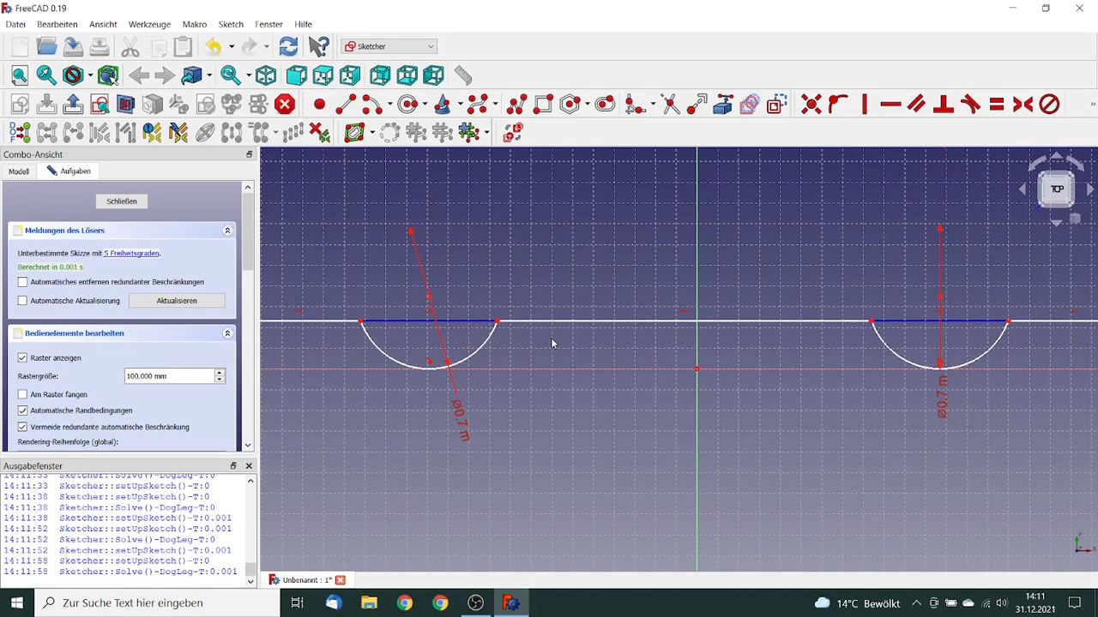
click(429, 298)
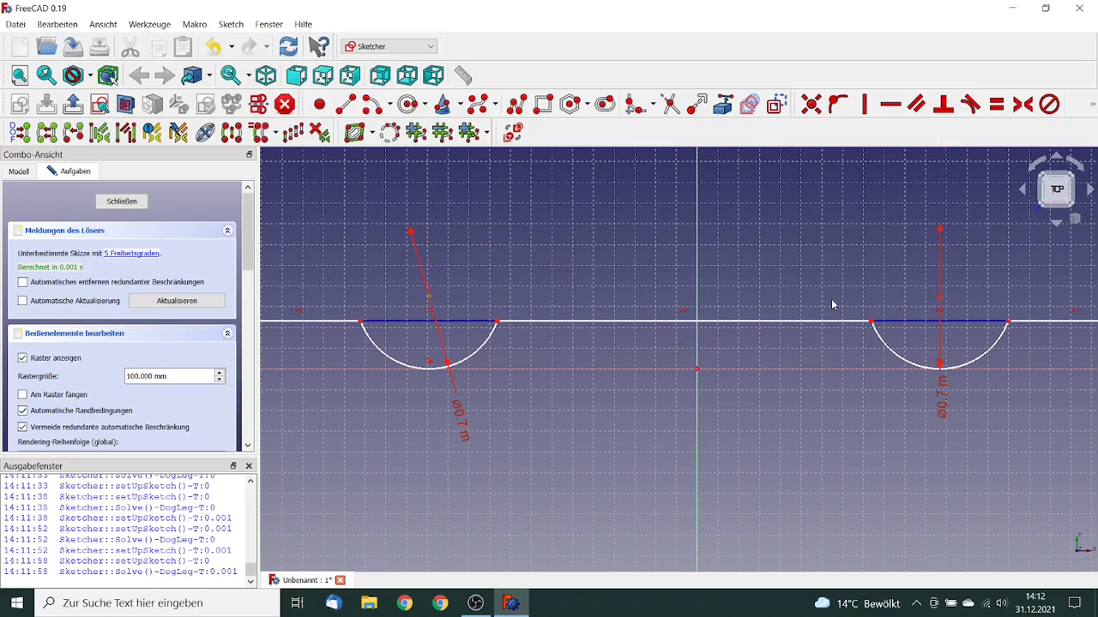
click(941, 299)
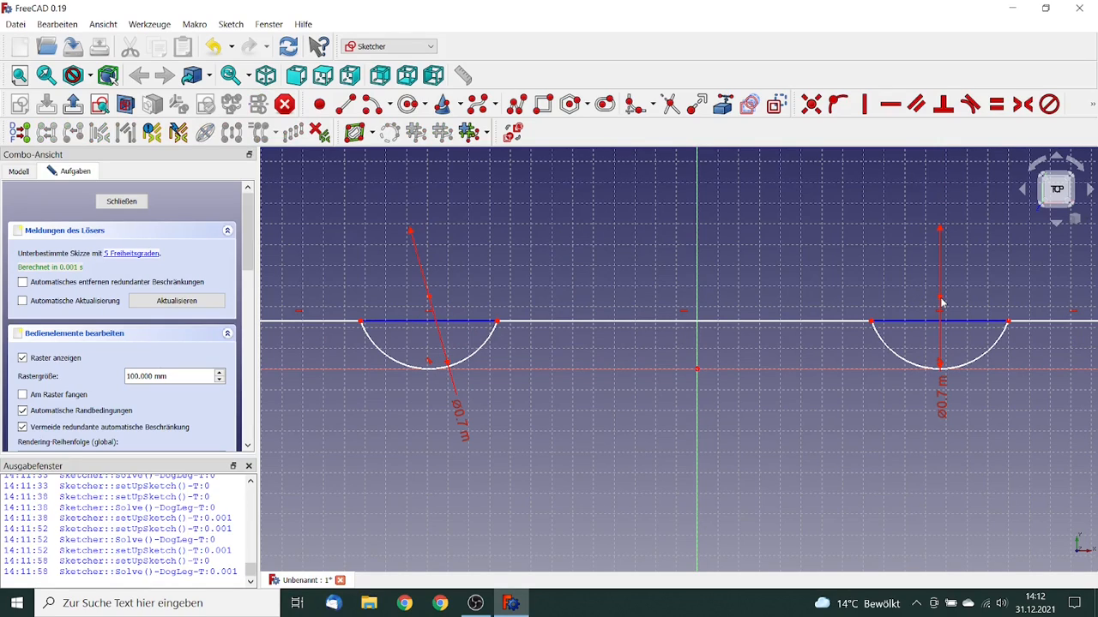
click(1091, 105)
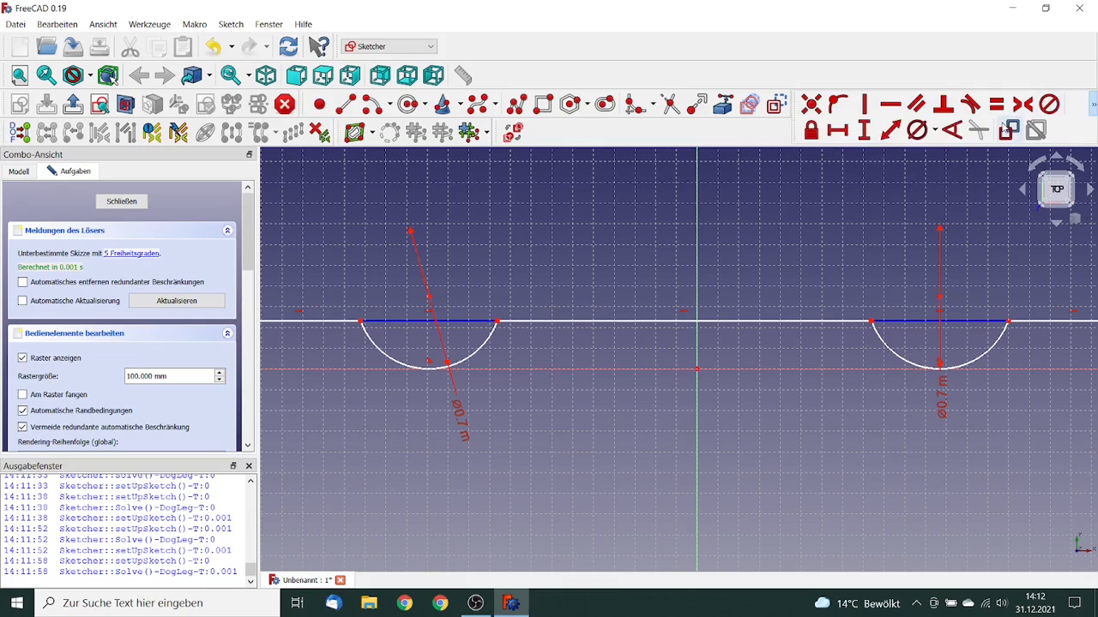
click(842, 134)
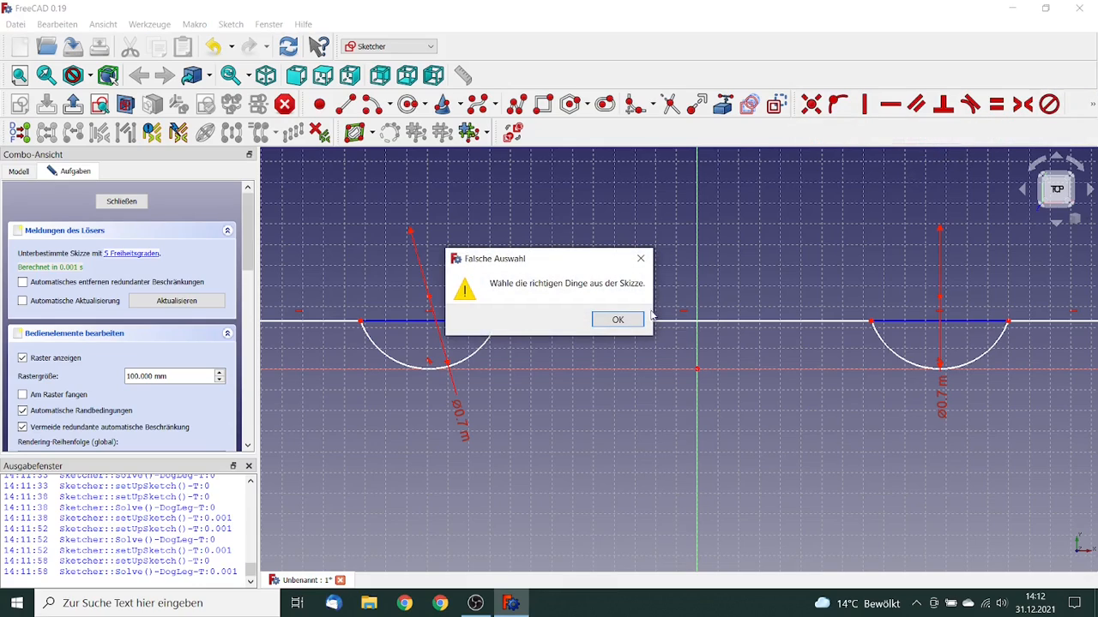
click(621, 322)
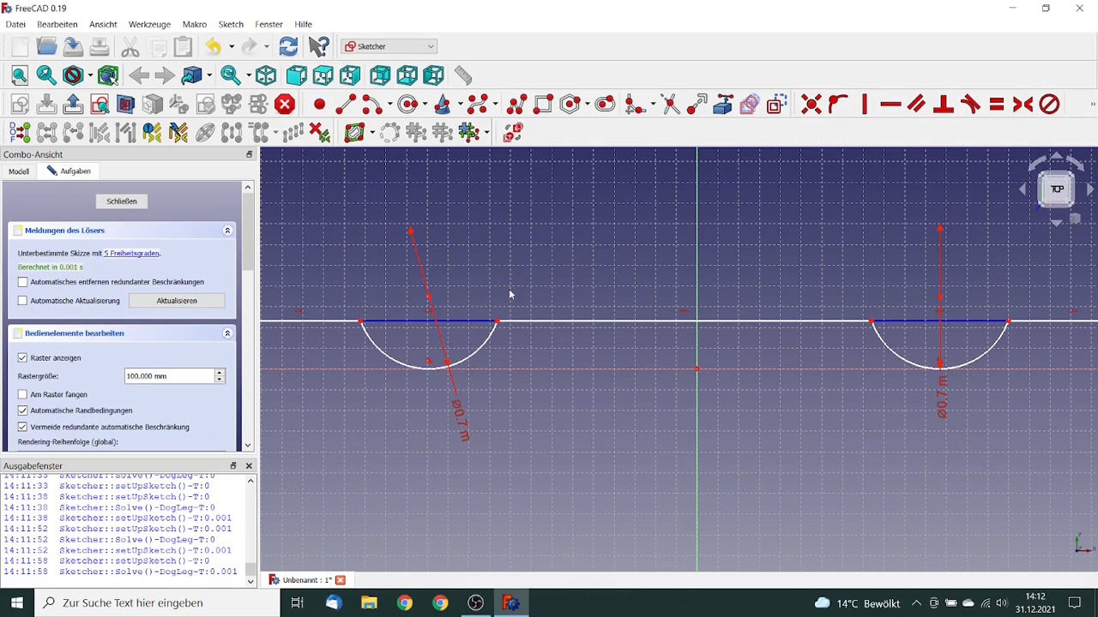
Constrain the horizontal distance between the two arc centres to 2.45 m.
click(428, 299)
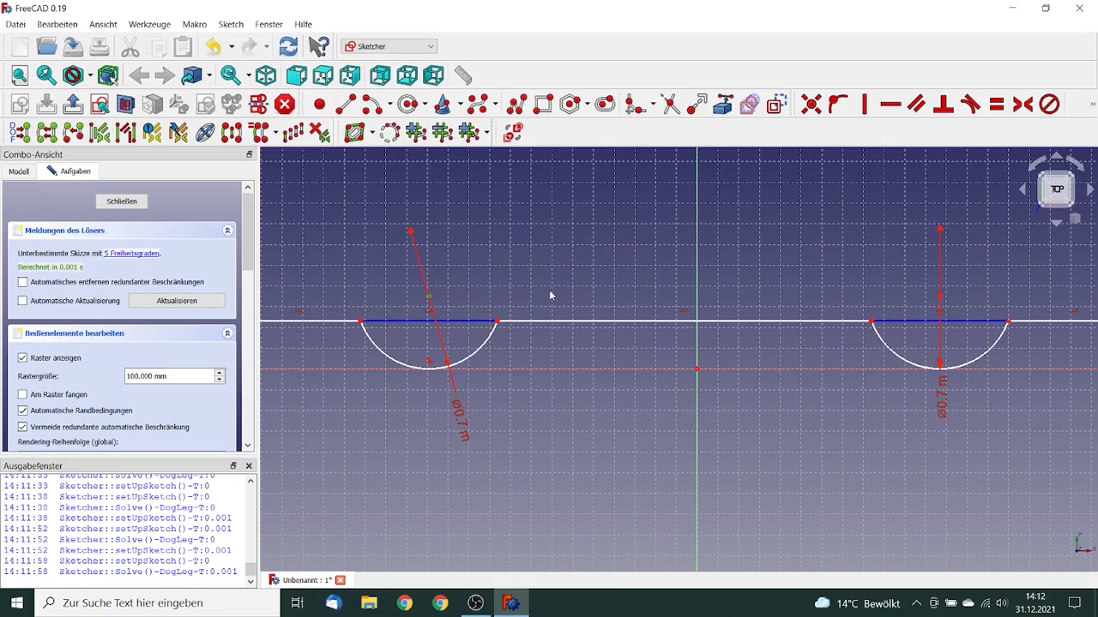
click(940, 299)
click(1092, 107)
click(838, 129)
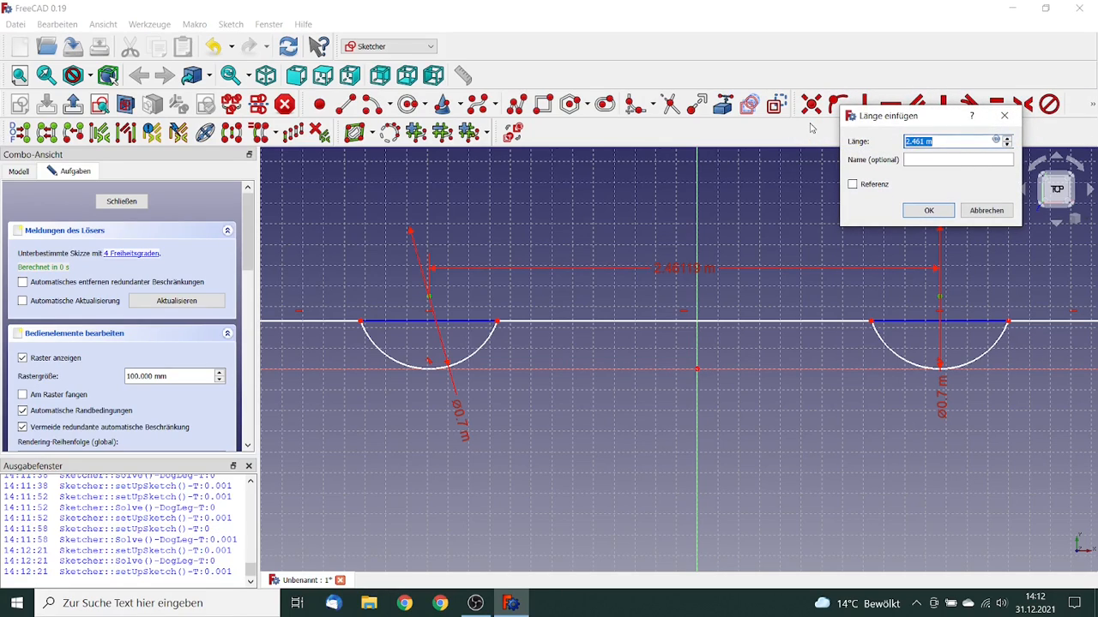
text(2.)
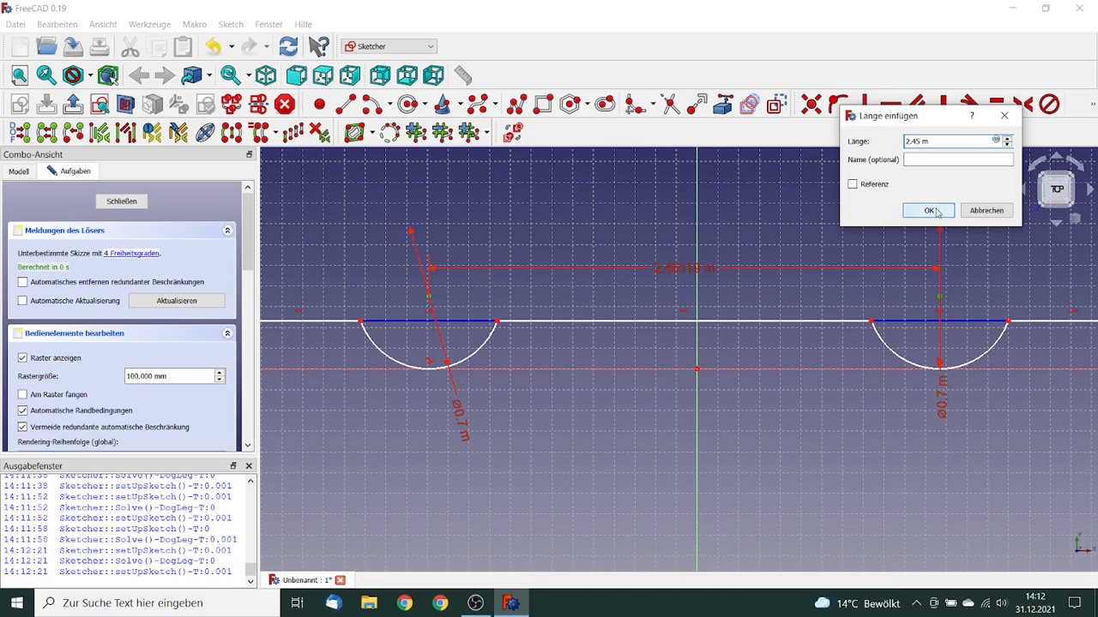
click(933, 211)
Constrain the horizontal distance from the right arc's centre to the line chain's right endpoint to 1 m.
scroll(793, 237, down, 2)
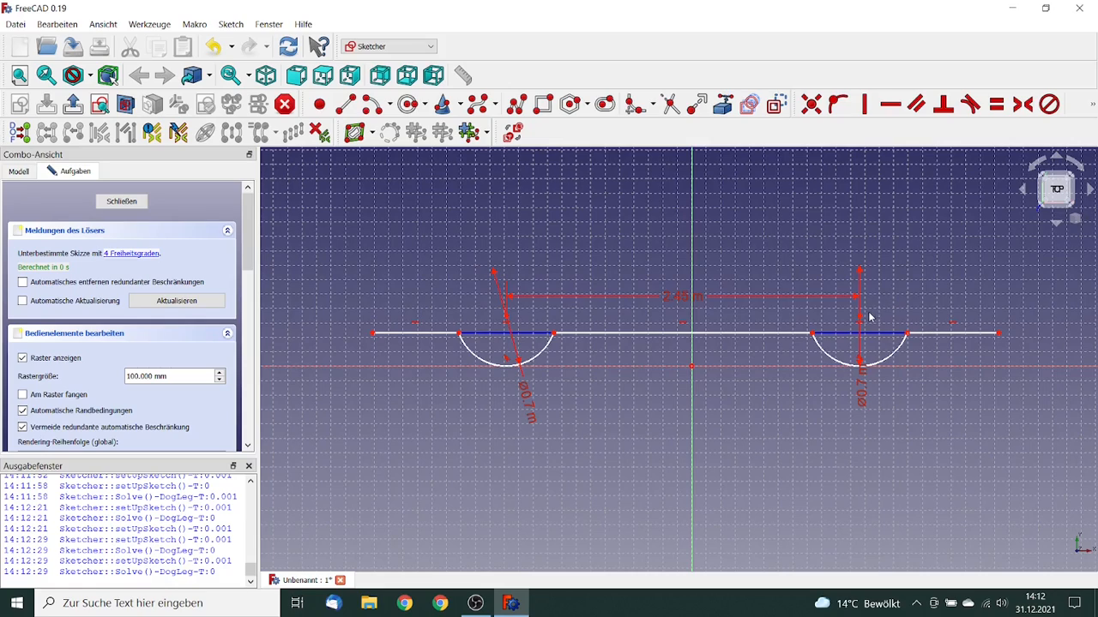
click(864, 318)
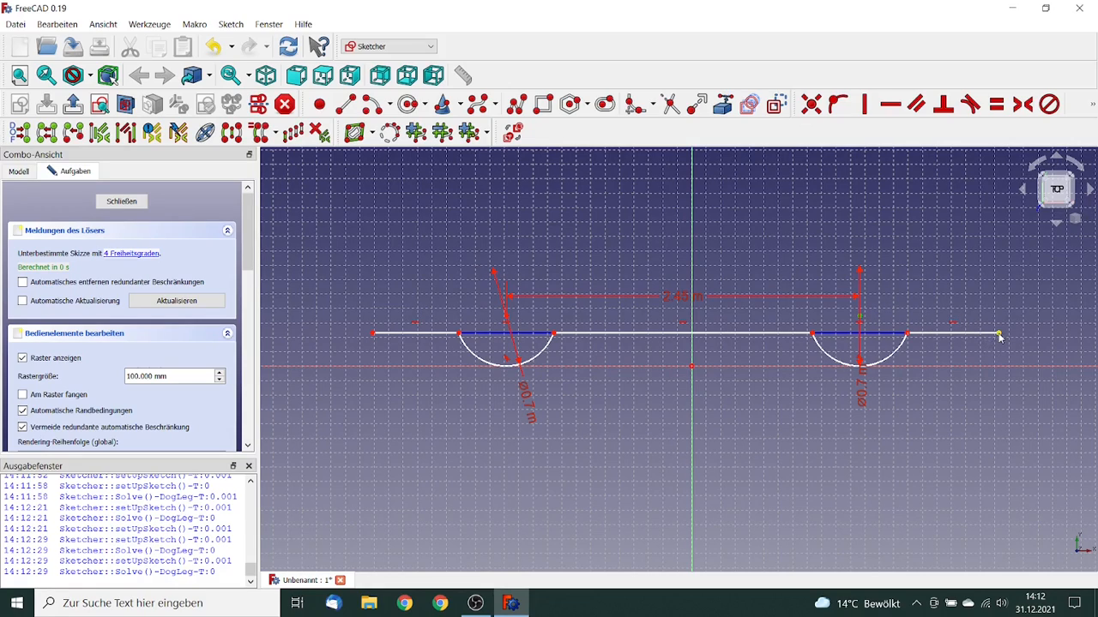
click(997, 333)
click(1092, 103)
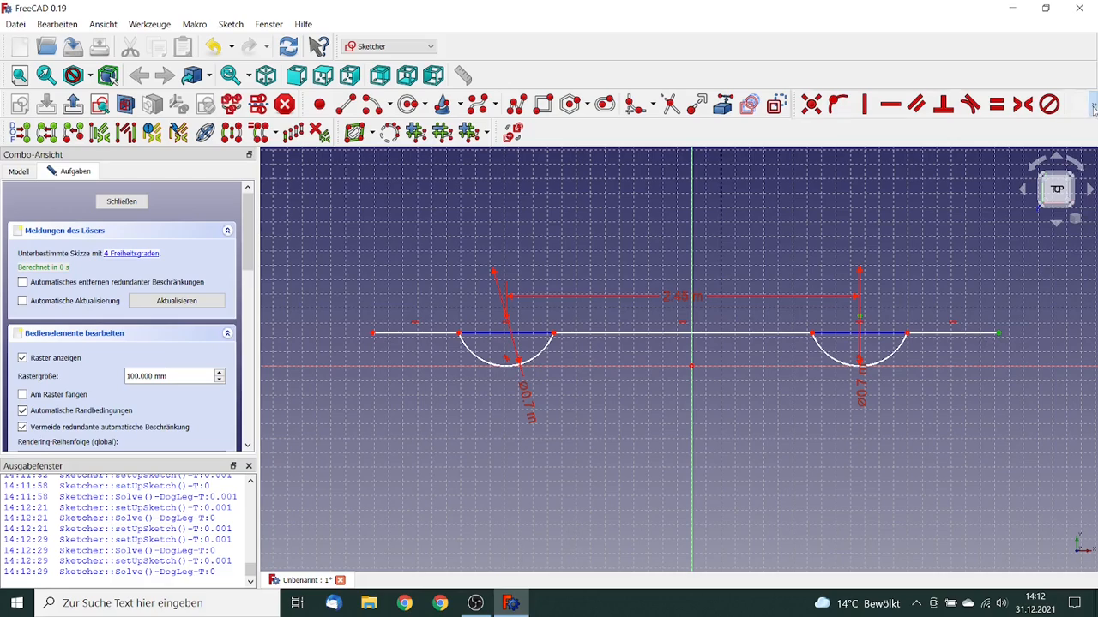
click(837, 130)
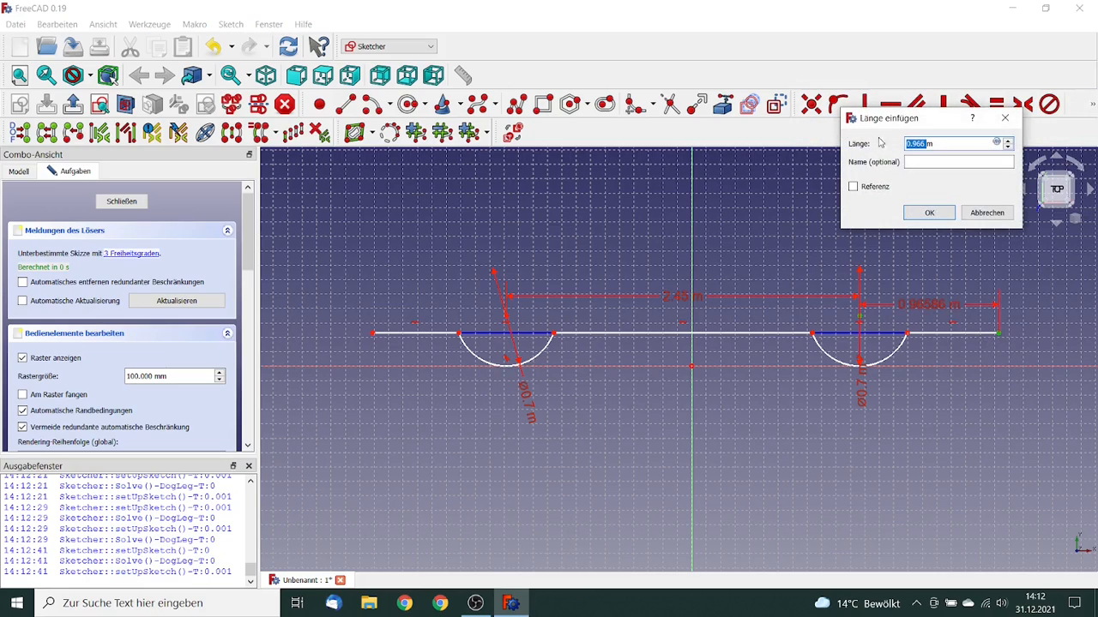
text(1)
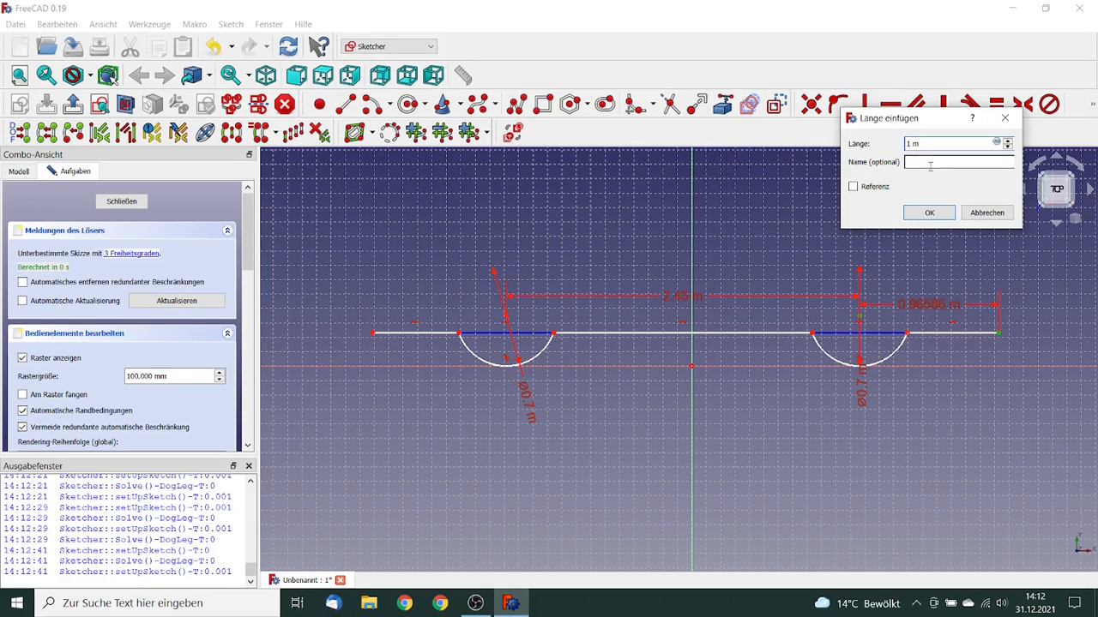
click(930, 213)
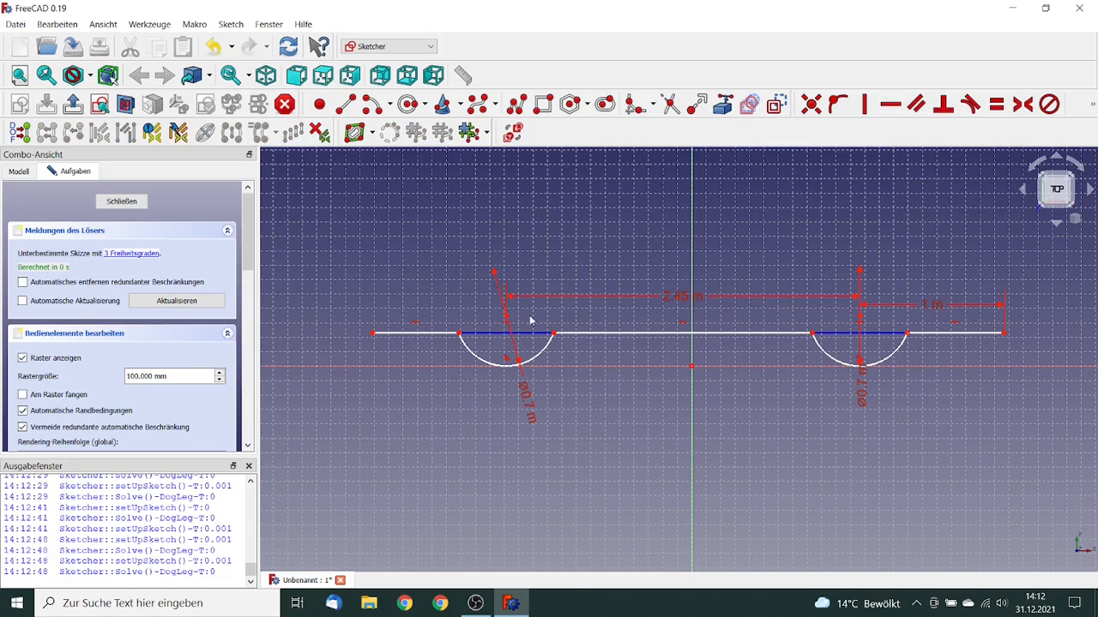
Constrain the horizontal distance from the line chain's left endpoint to the vertical axis to 2 m.
click(372, 334)
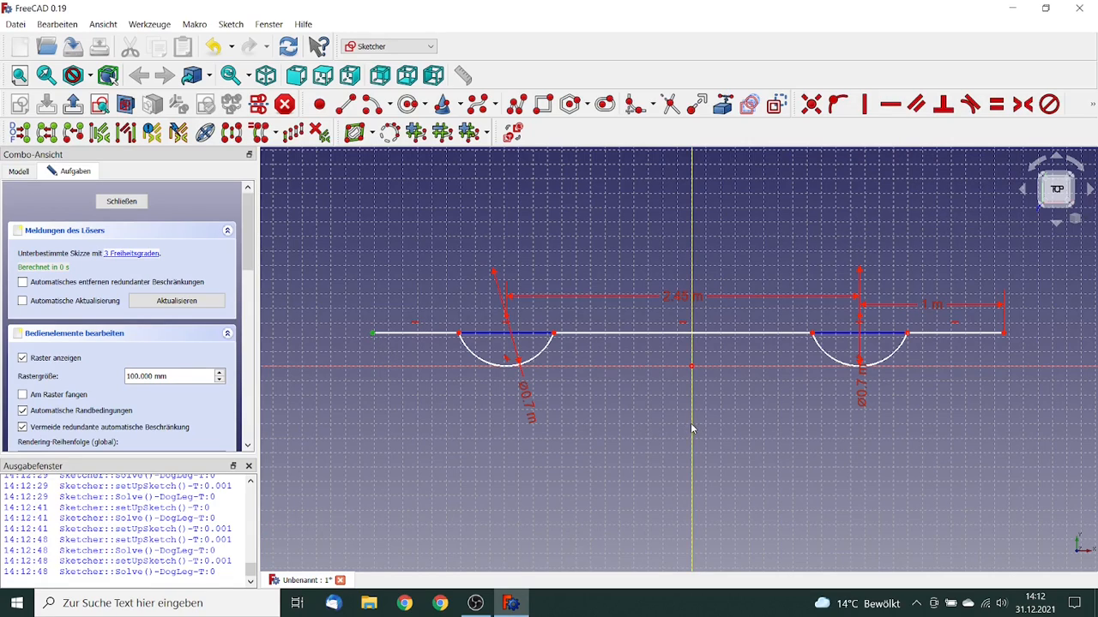
click(1092, 104)
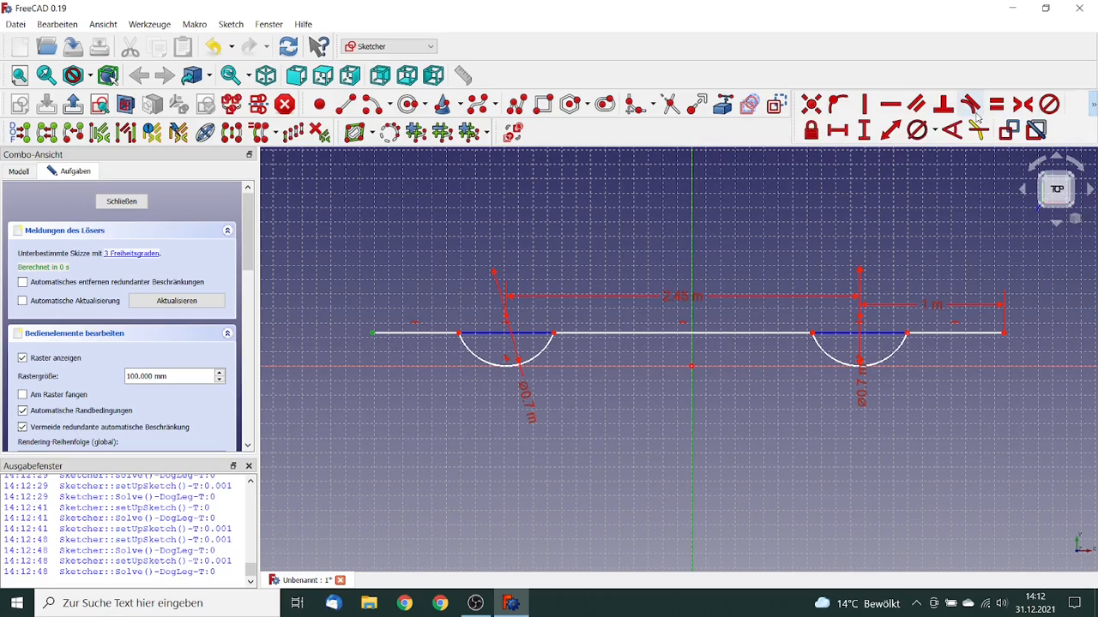
click(837, 130)
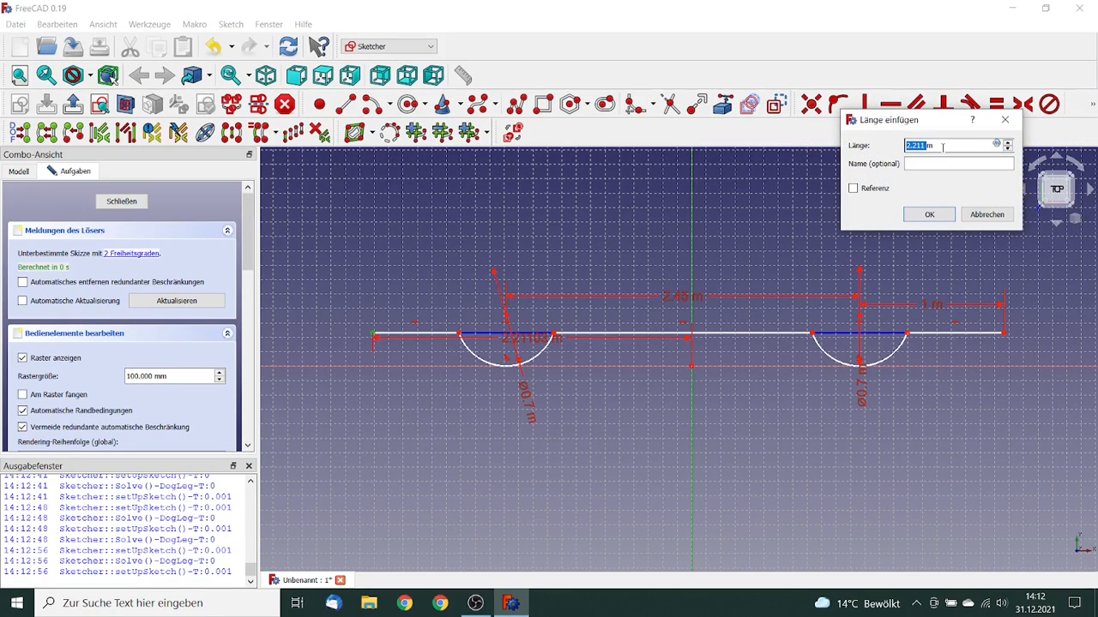
drag(942, 148, 831, 125)
text(2 m)
click(929, 215)
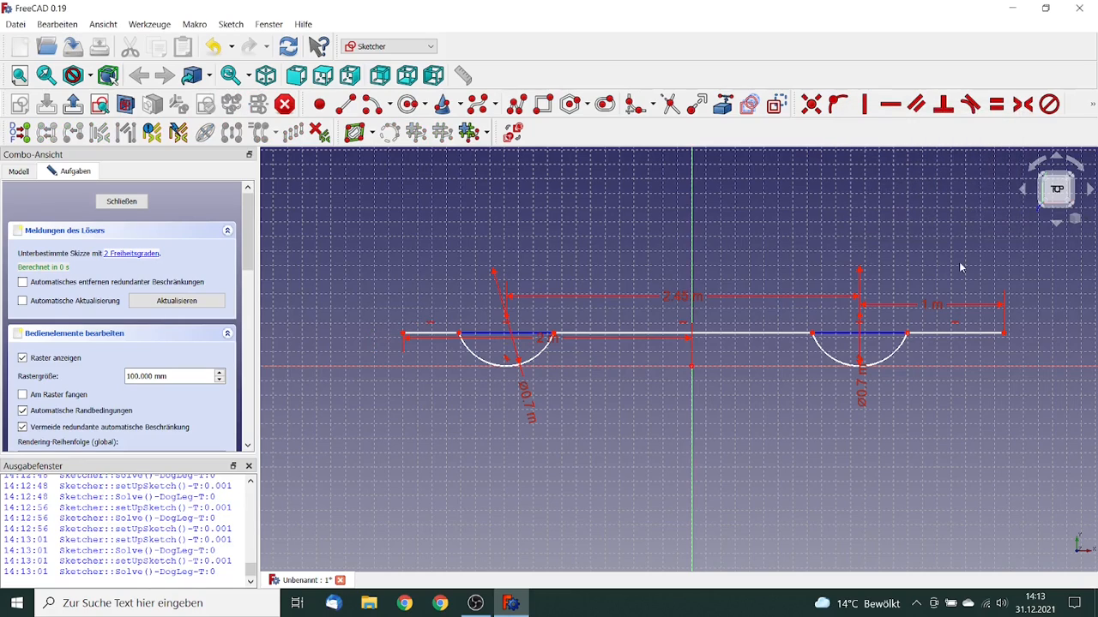
Constrain the vertical distance from the line chain's right endpoint to the horizontal axis to 125 mm.
click(1005, 337)
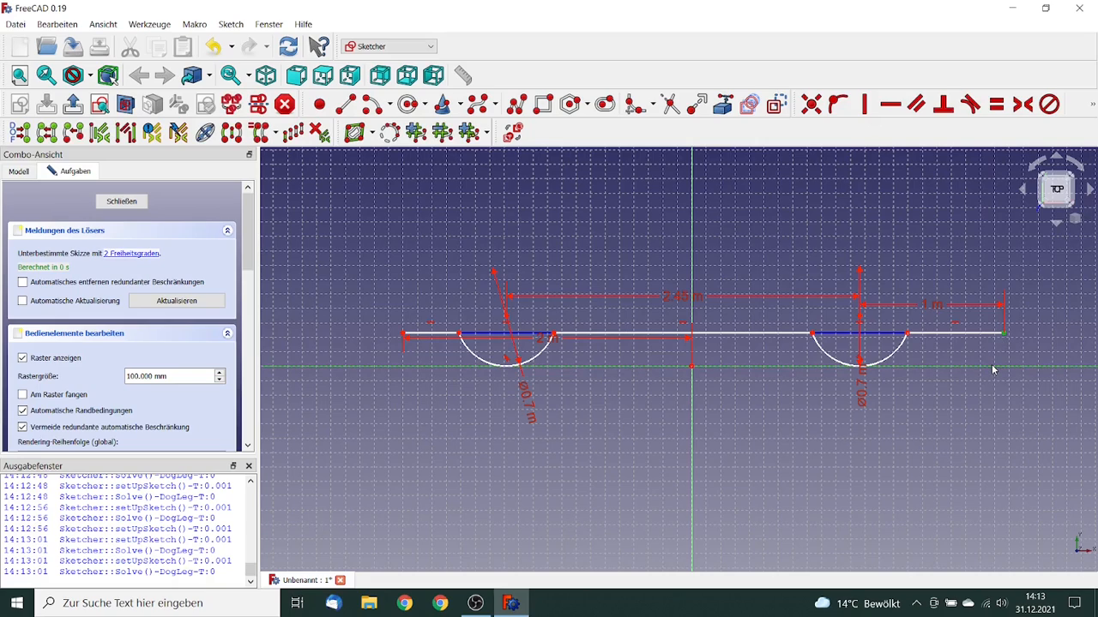
click(1092, 103)
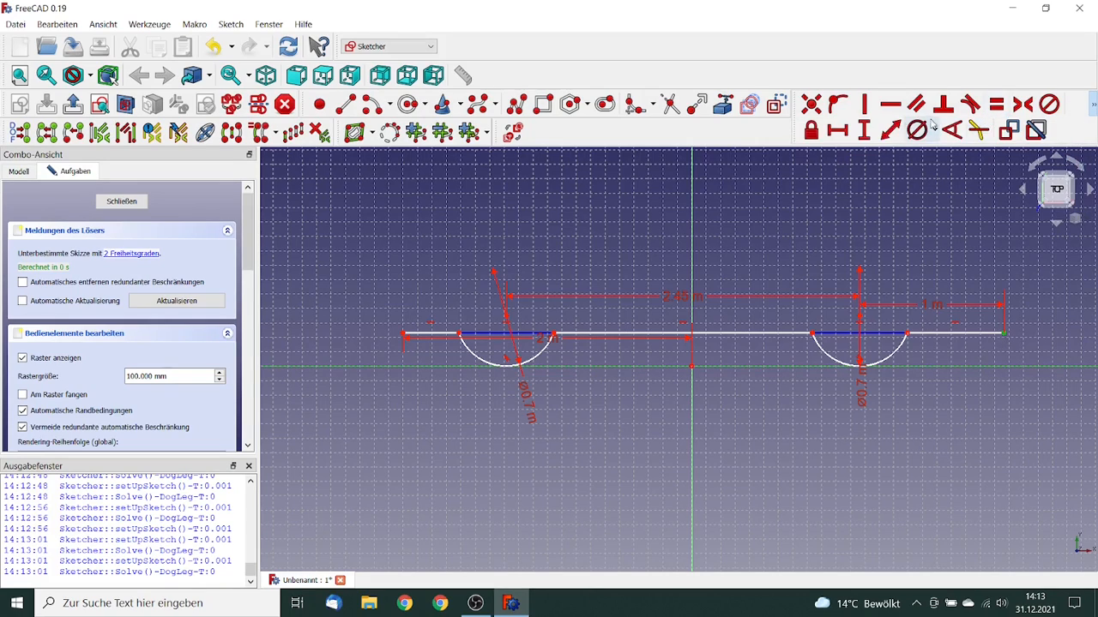
click(864, 130)
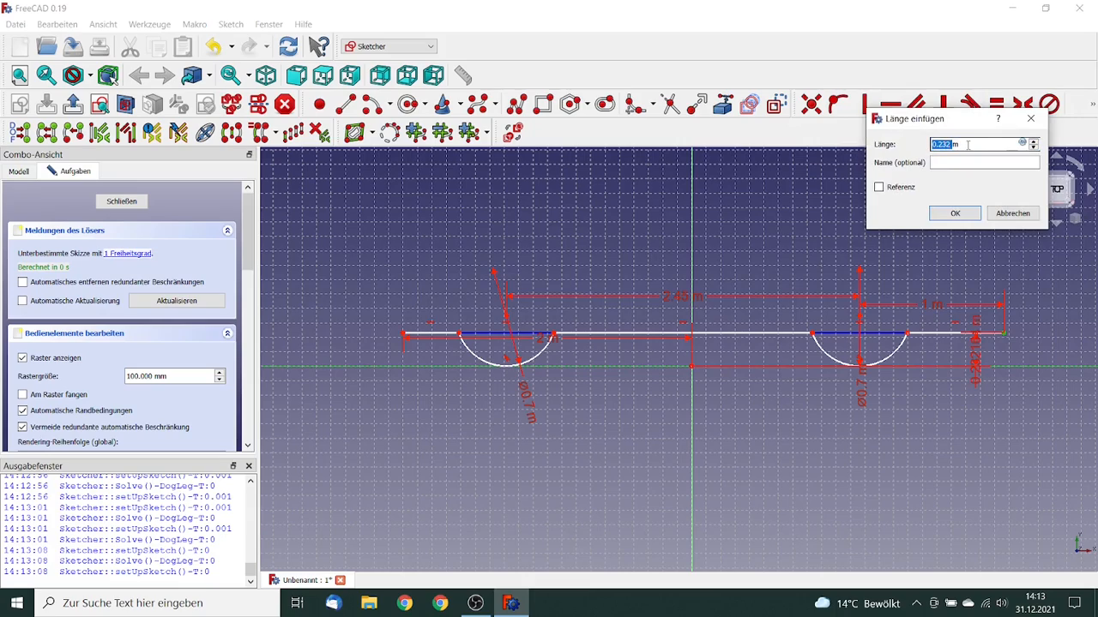
text(12)
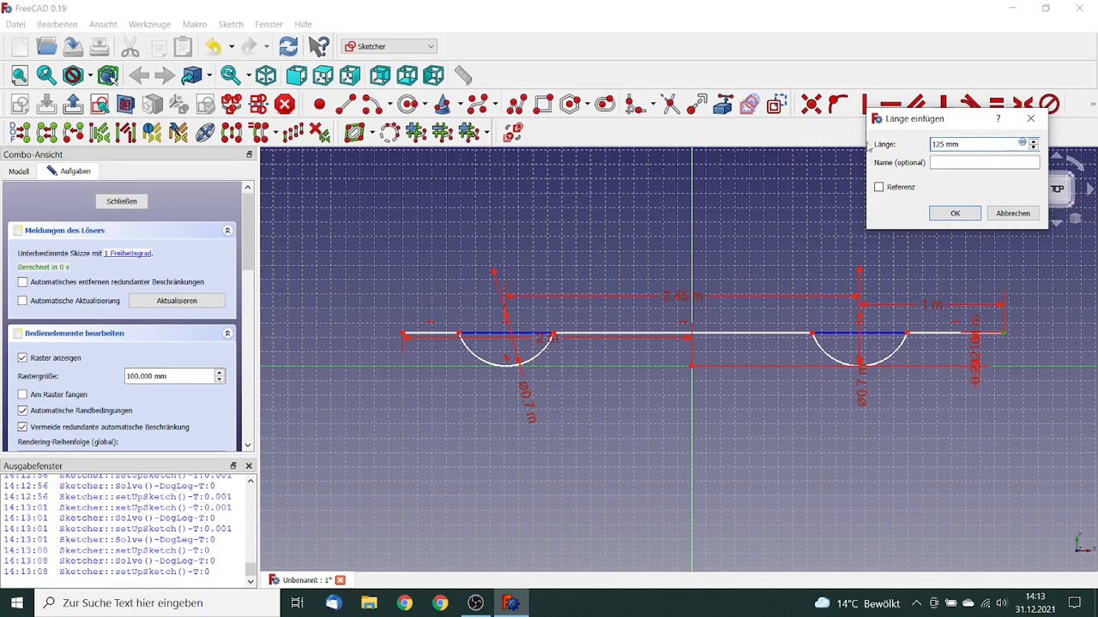
text(5 mm)
click(957, 214)
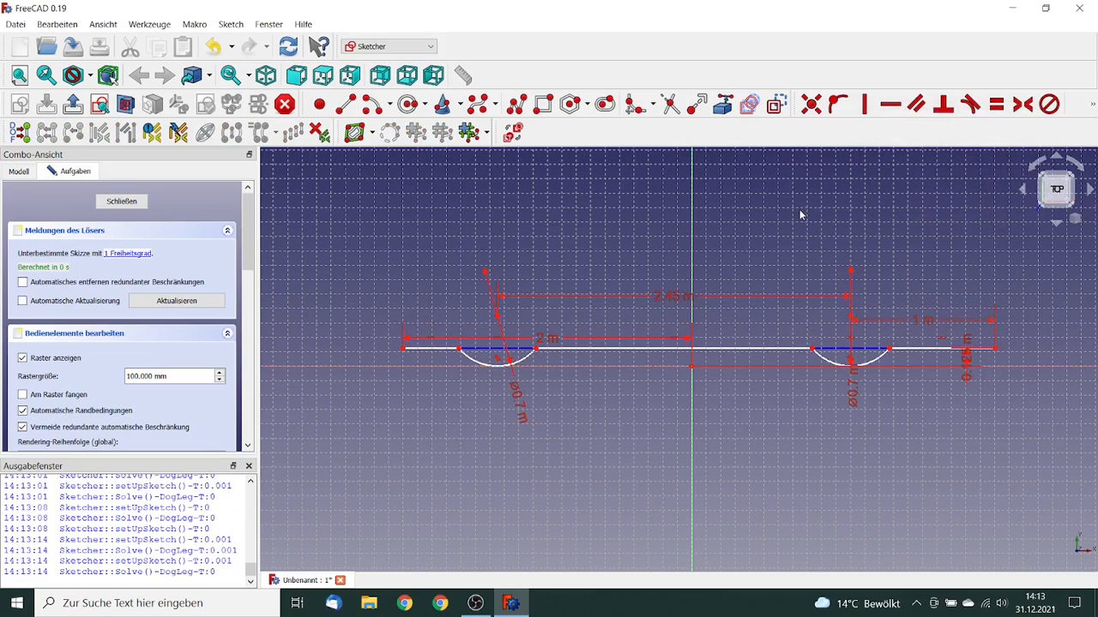
Constrain the overall horizontal distance between the line chain's left and right endpoints to 4.5 m.
click(405, 350)
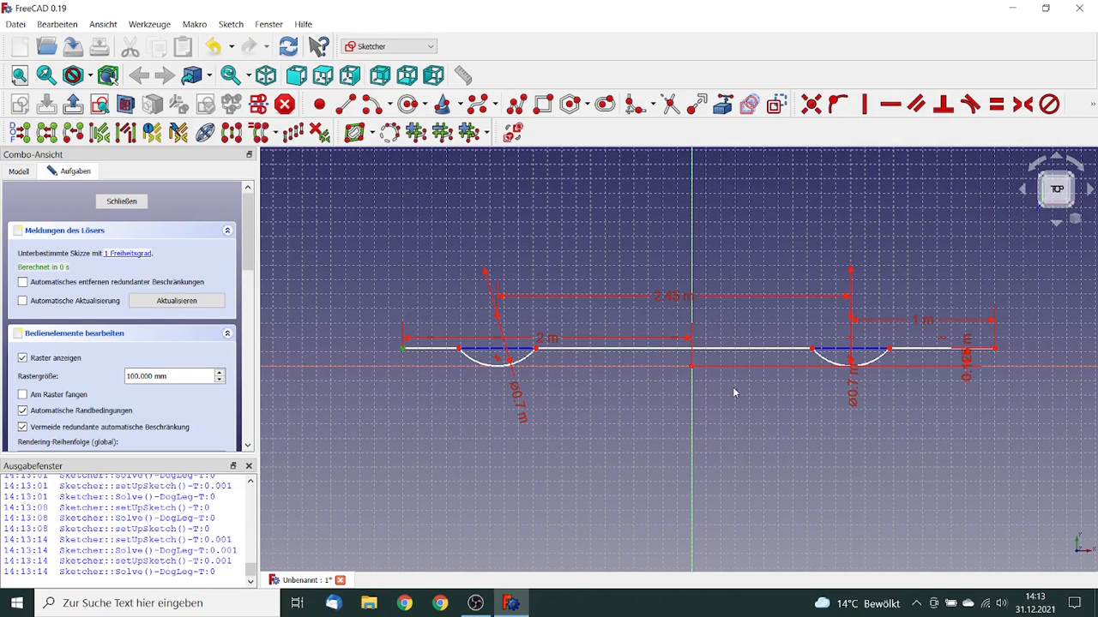
click(996, 351)
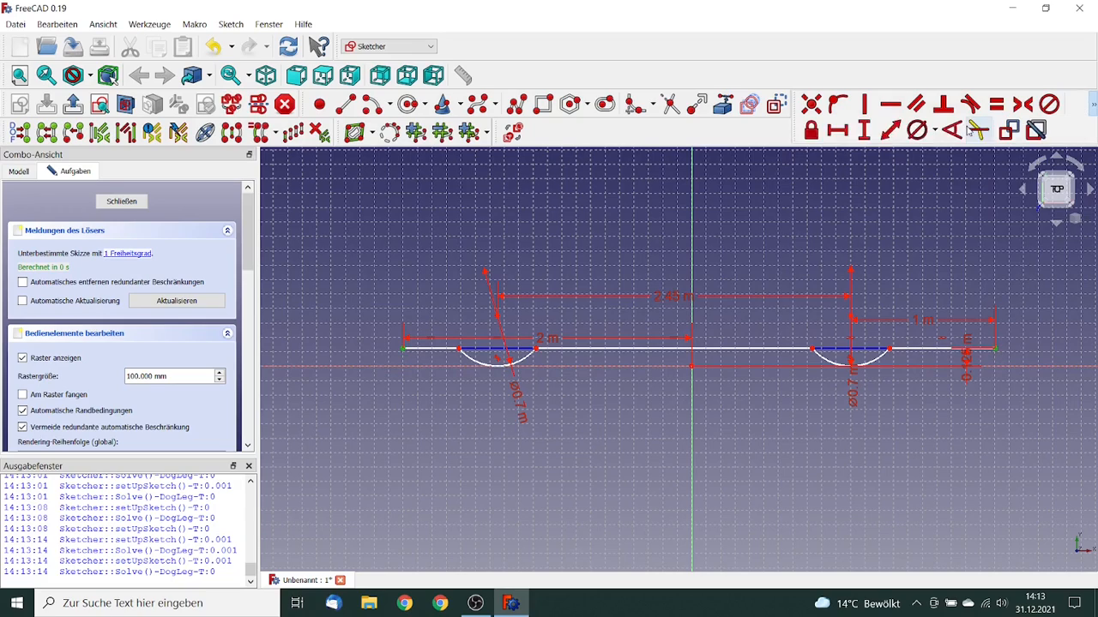
click(1093, 104)
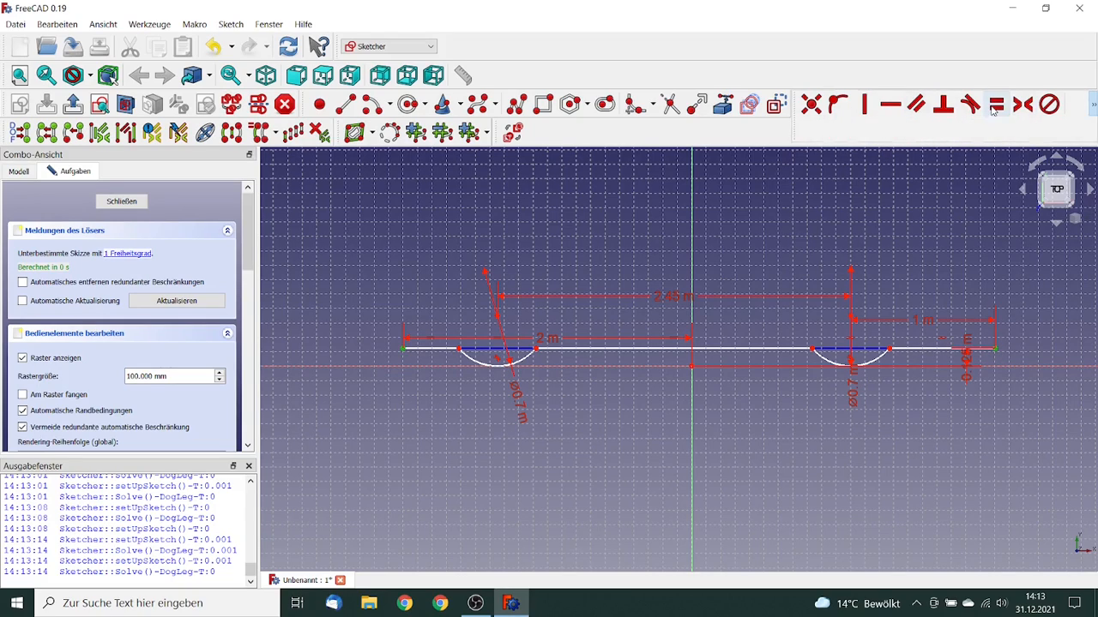
click(839, 131)
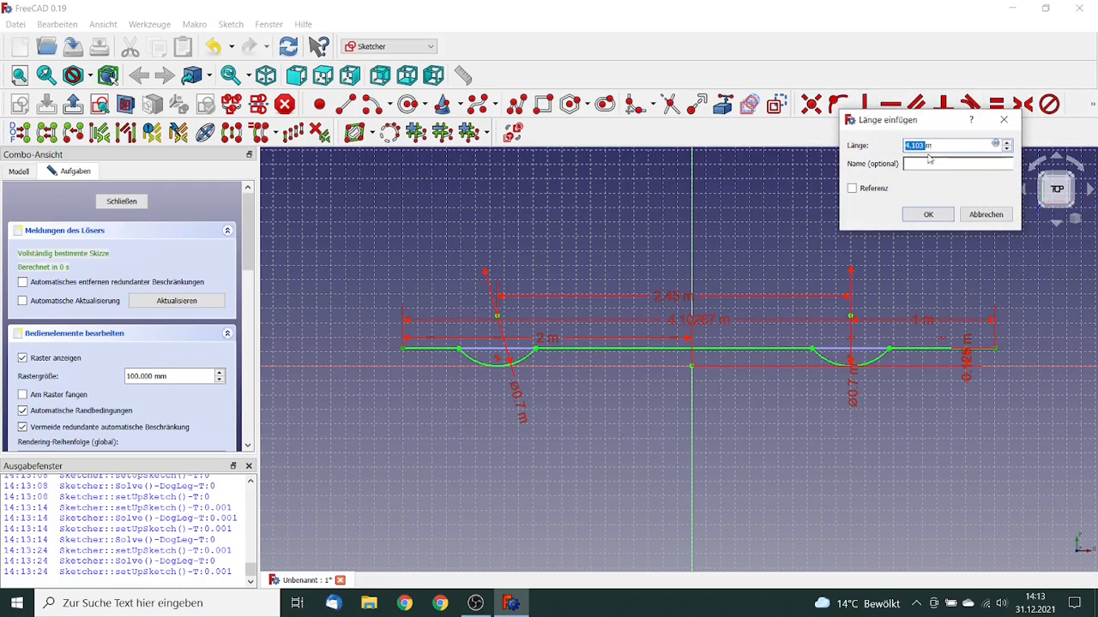
text(4)
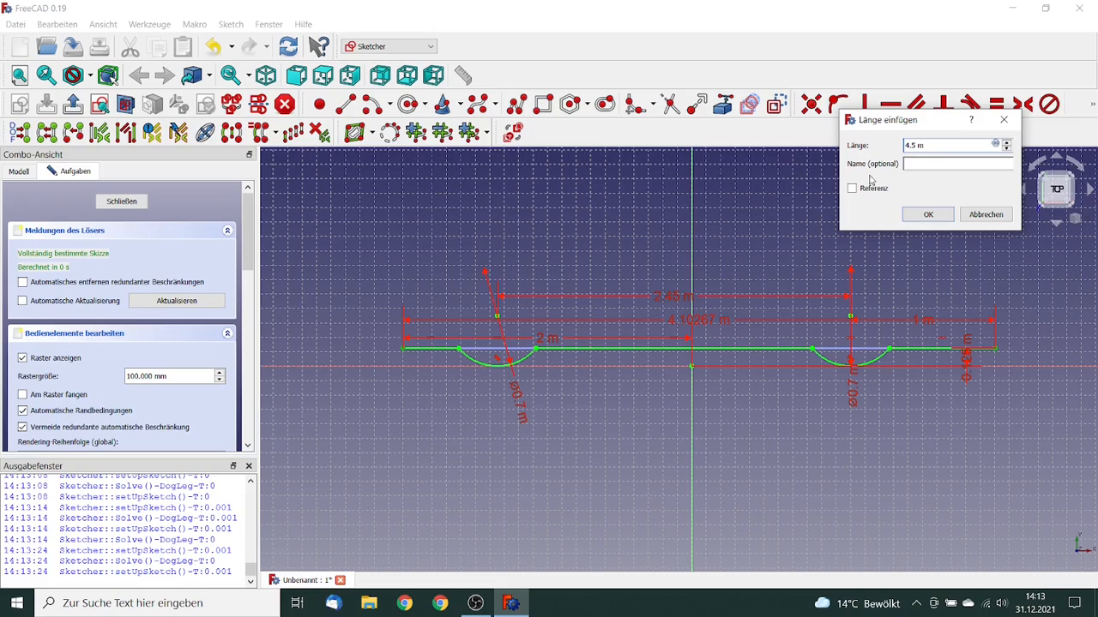
click(933, 215)
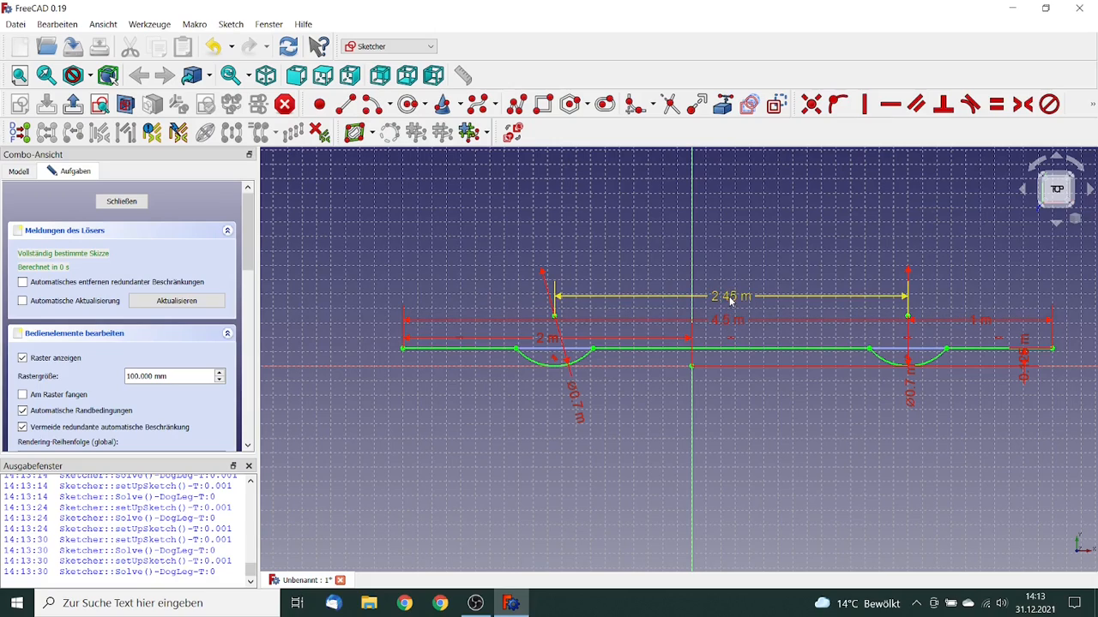
Stack the 2.45 m, 2 m and 4.5 m dimensions below the profile and move the 125 mm height dimension outside its right end.
drag(729, 298, 725, 450)
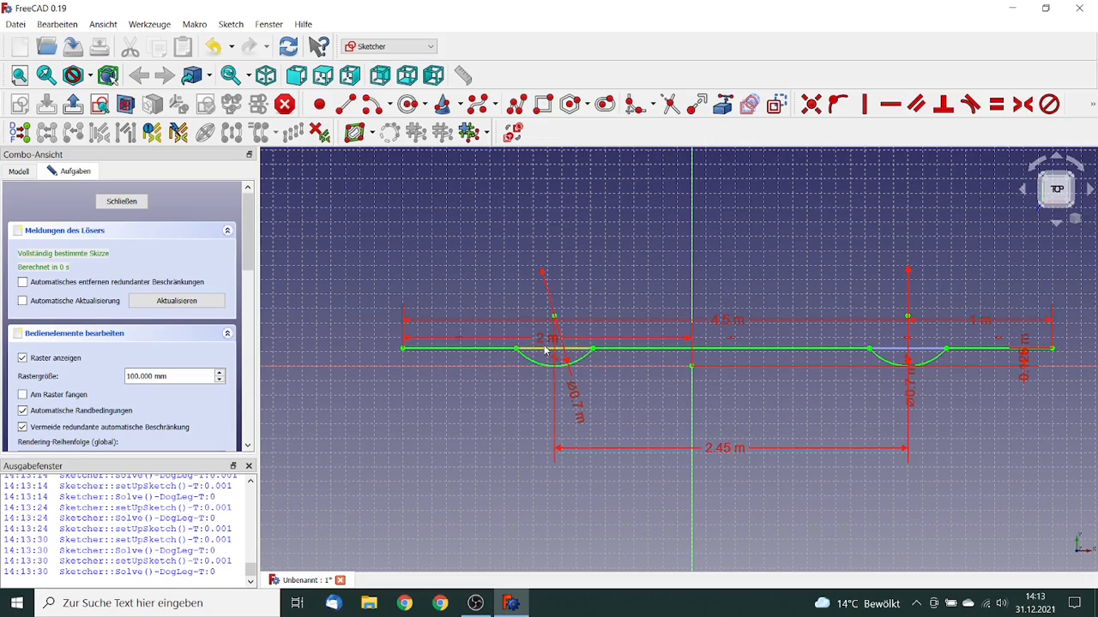
drag(539, 344, 528, 498)
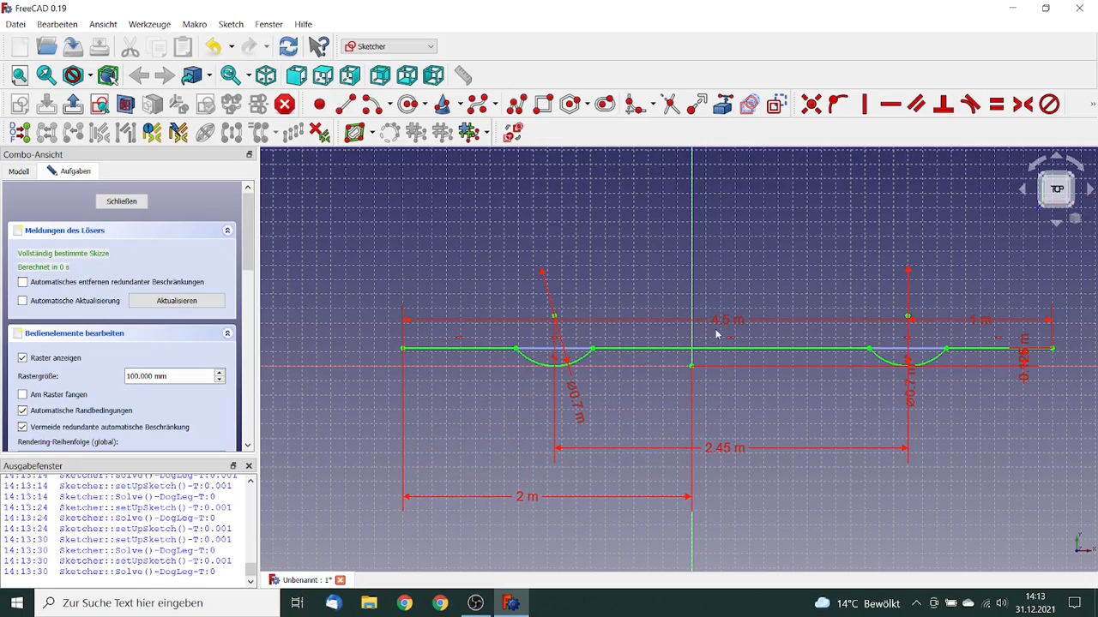
drag(725, 320, 726, 544)
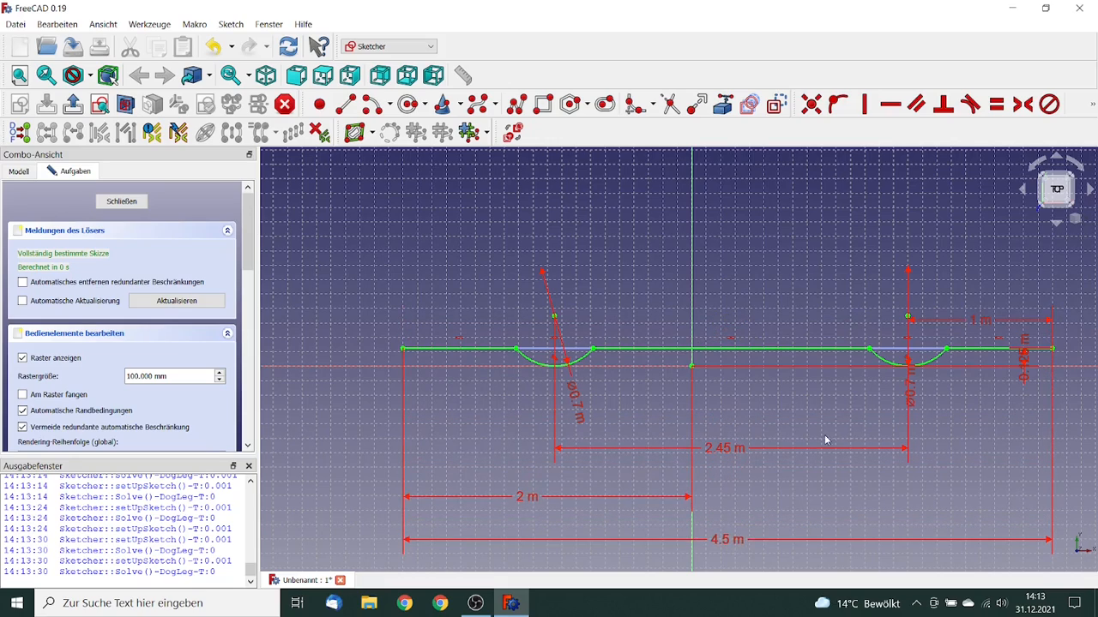
drag(1024, 355, 1084, 358)
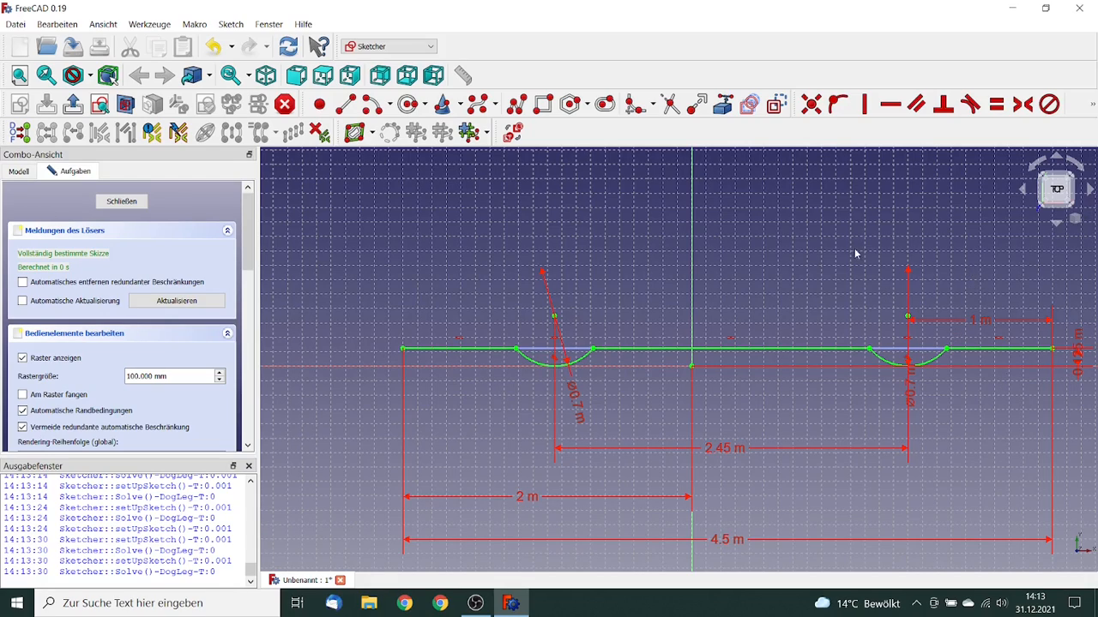
Sketch a vertical line upward from the line chain's right endpoint.
click(351, 104)
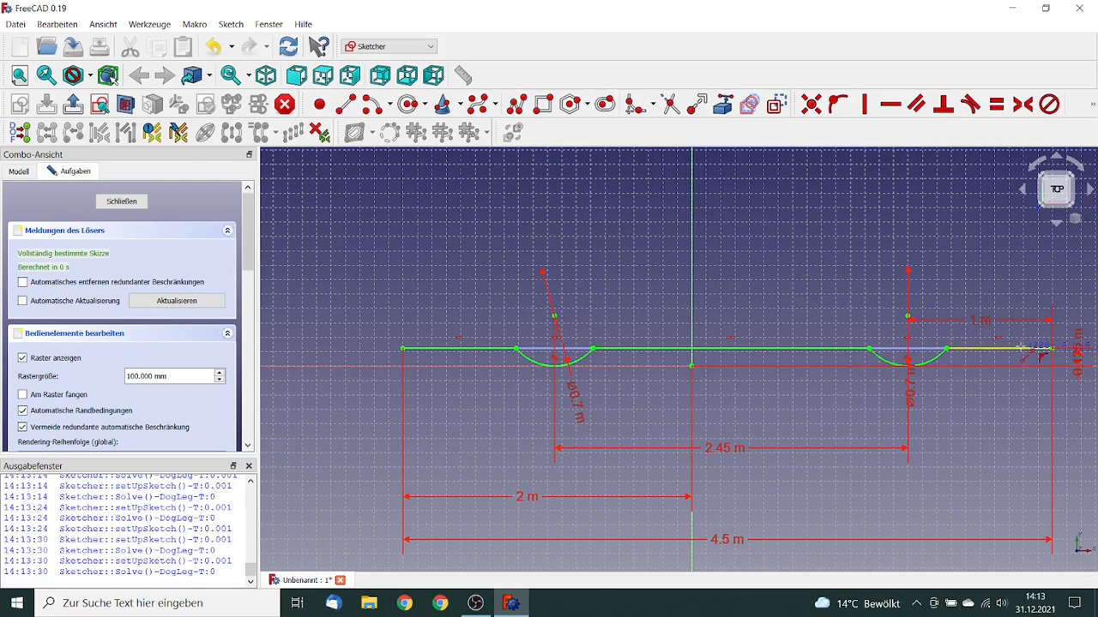
click(1051, 349)
click(1052, 281)
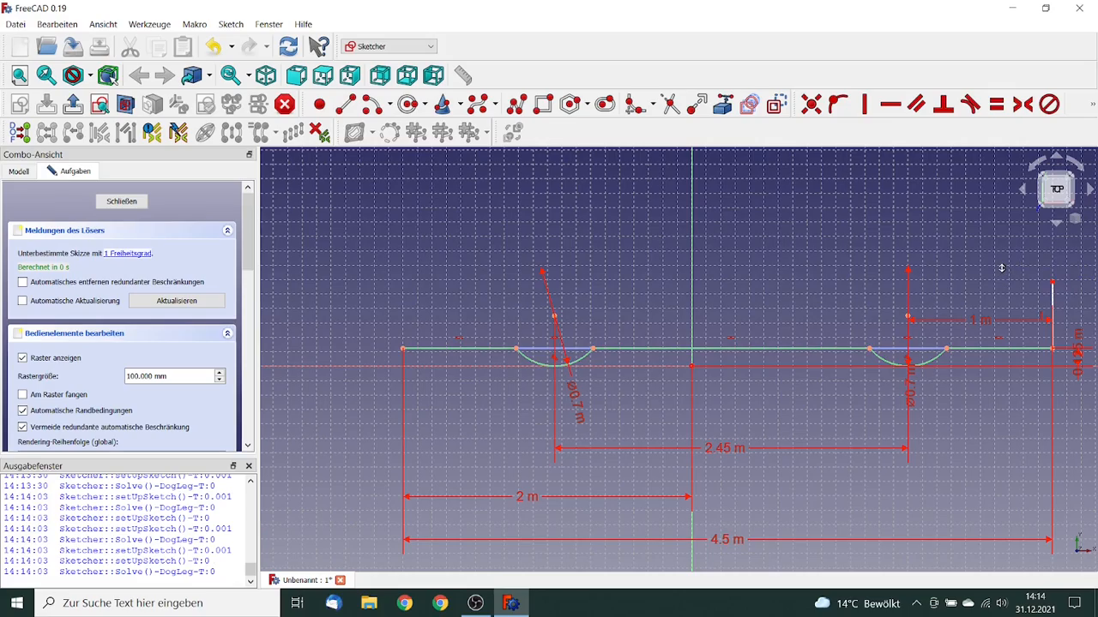
Constrain the vertical distance from the upper endpoint of the right-end vertical line to the horizontal axis to 549 mm.
mouse_move(1001, 268)
middle_down()
mouse_move(997, 252)
mouse_move(607, 281)
middle_up()
middle_drag(805, 287, 805, 278)
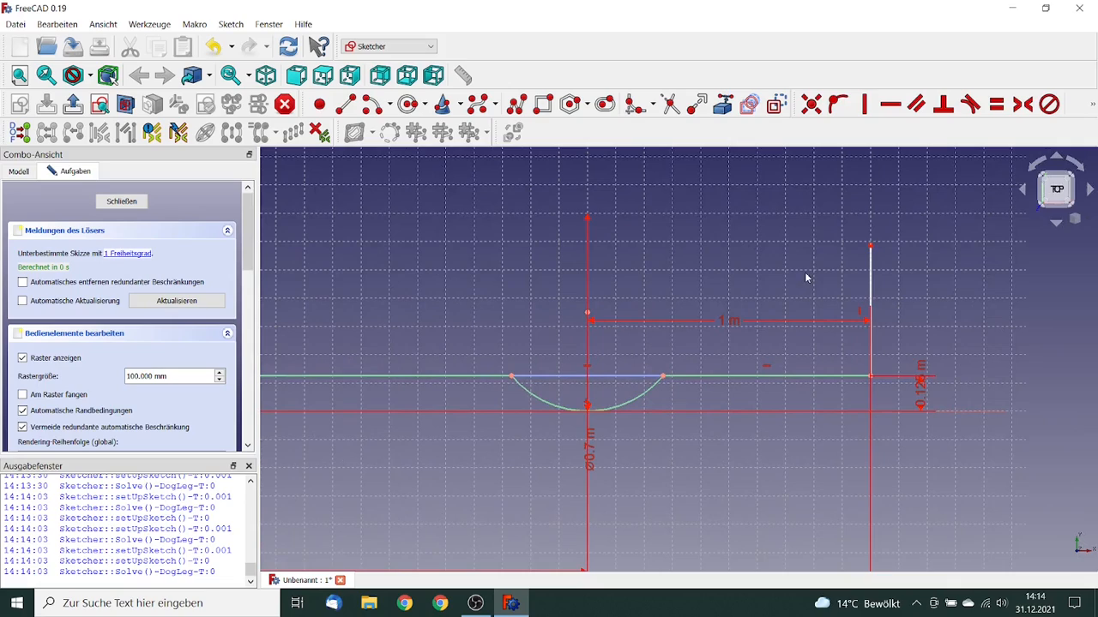
click(870, 248)
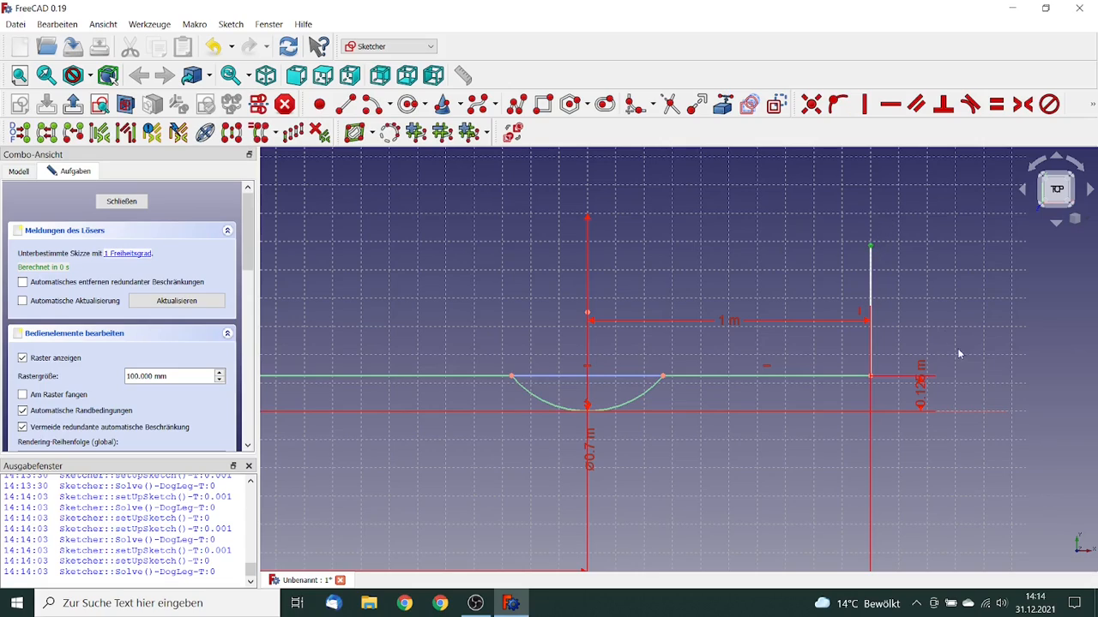
click(983, 415)
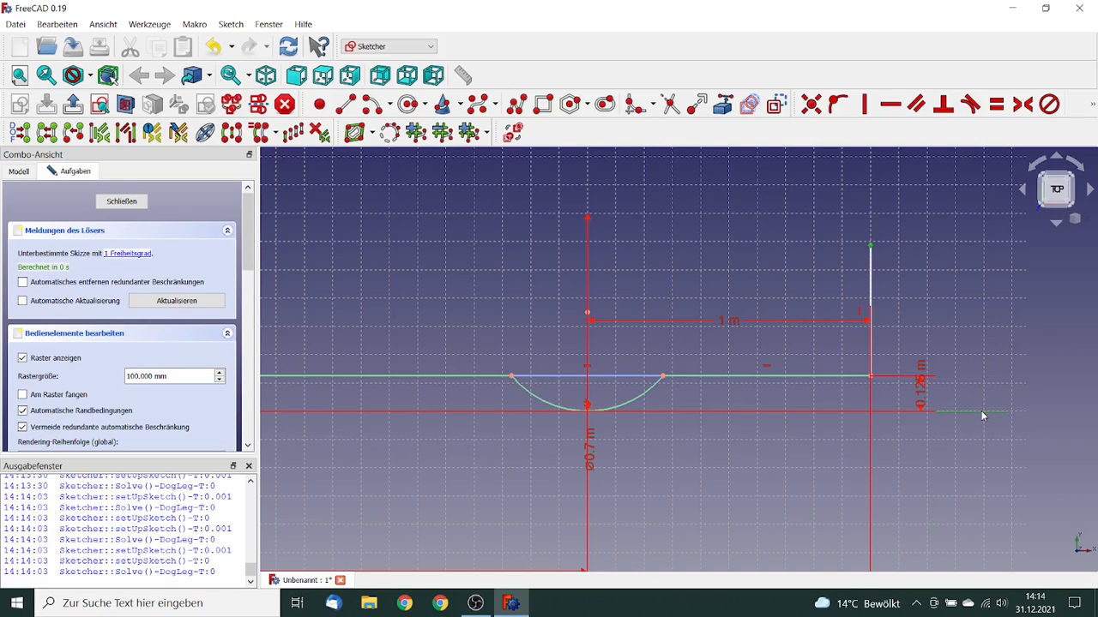
click(1091, 103)
click(864, 133)
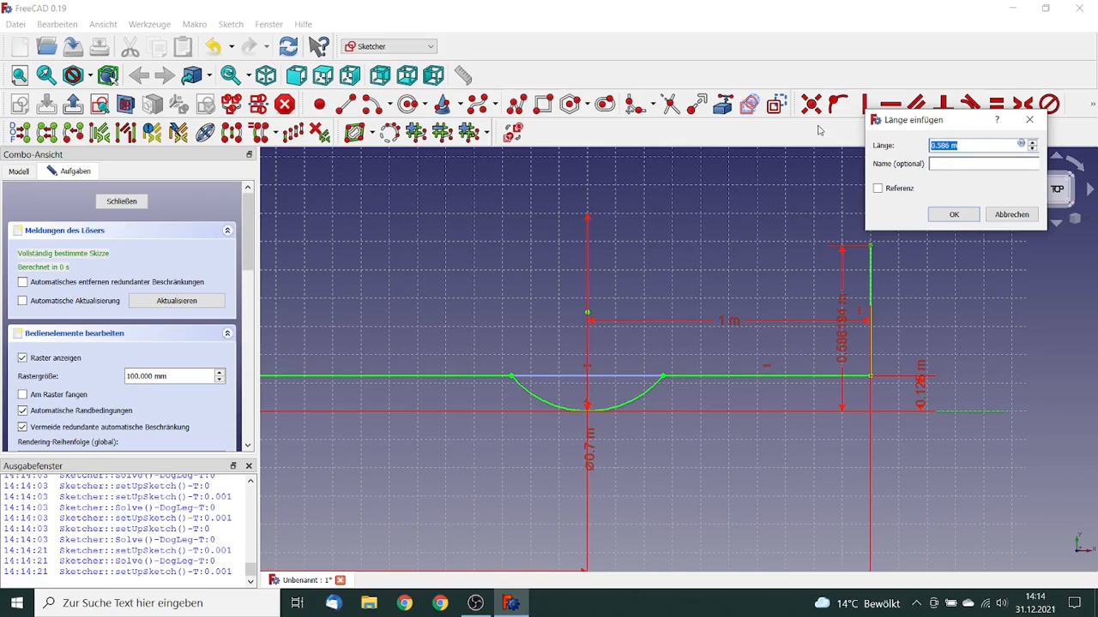
text(549 mm)
click(953, 215)
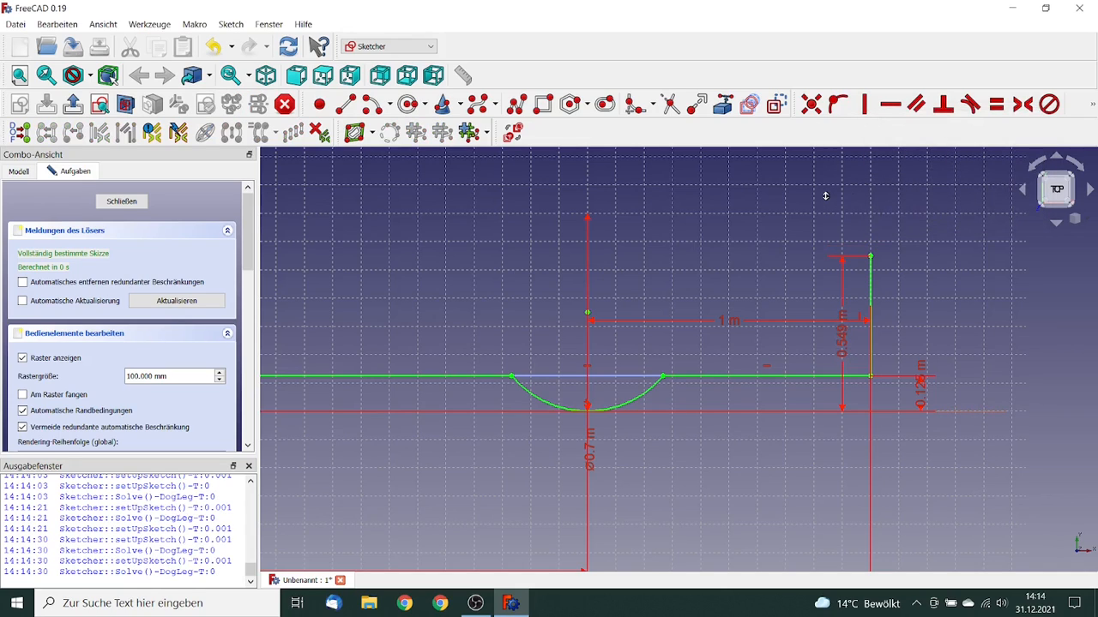
Sketch a centre-point arc from the upper endpoint of the right-end vertical line, rising toward the left above the right wheel arc.
scroll(825, 196, down, 2)
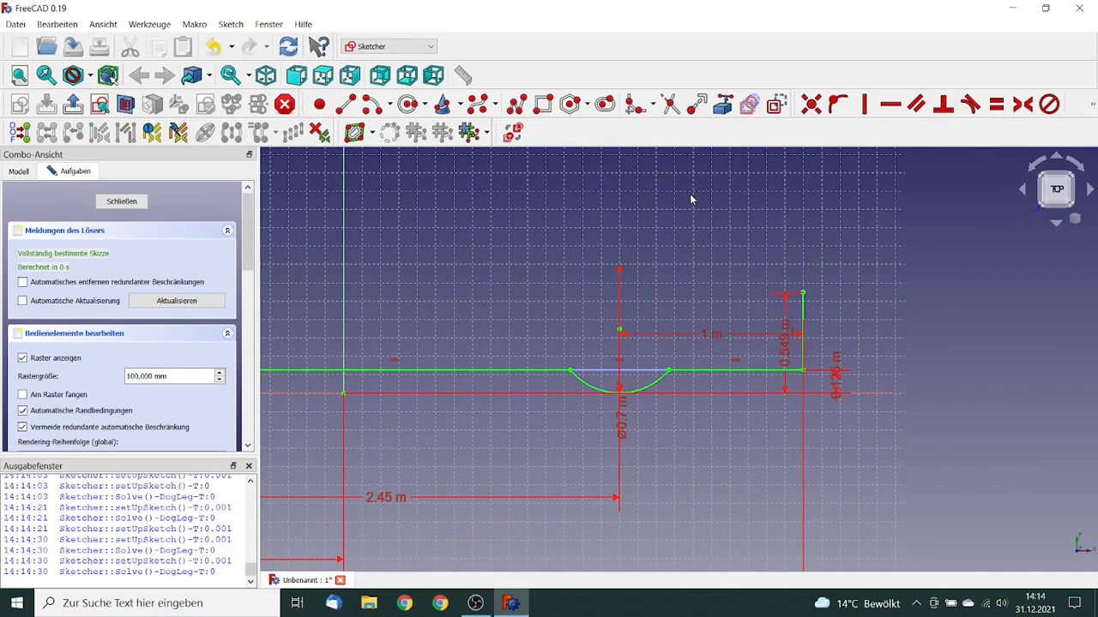
click(374, 109)
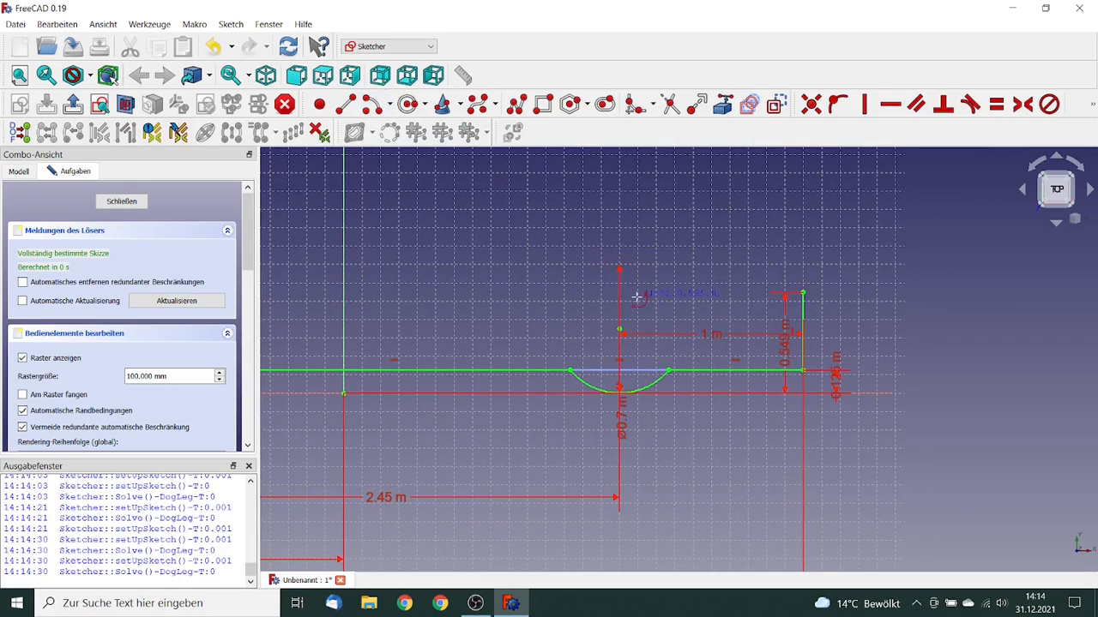
click(654, 443)
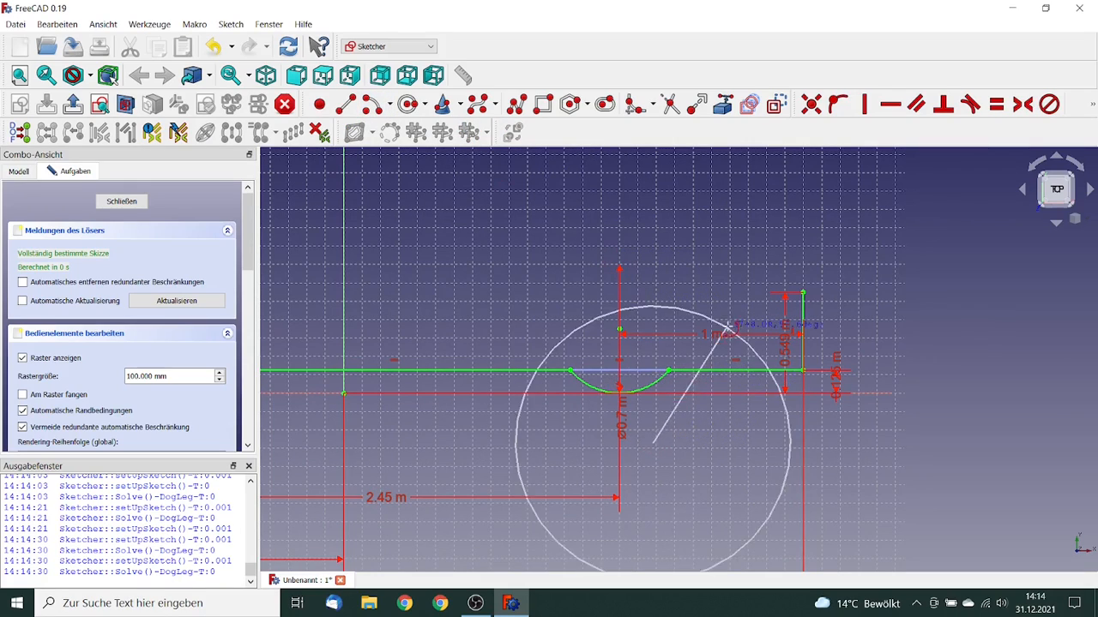
click(802, 294)
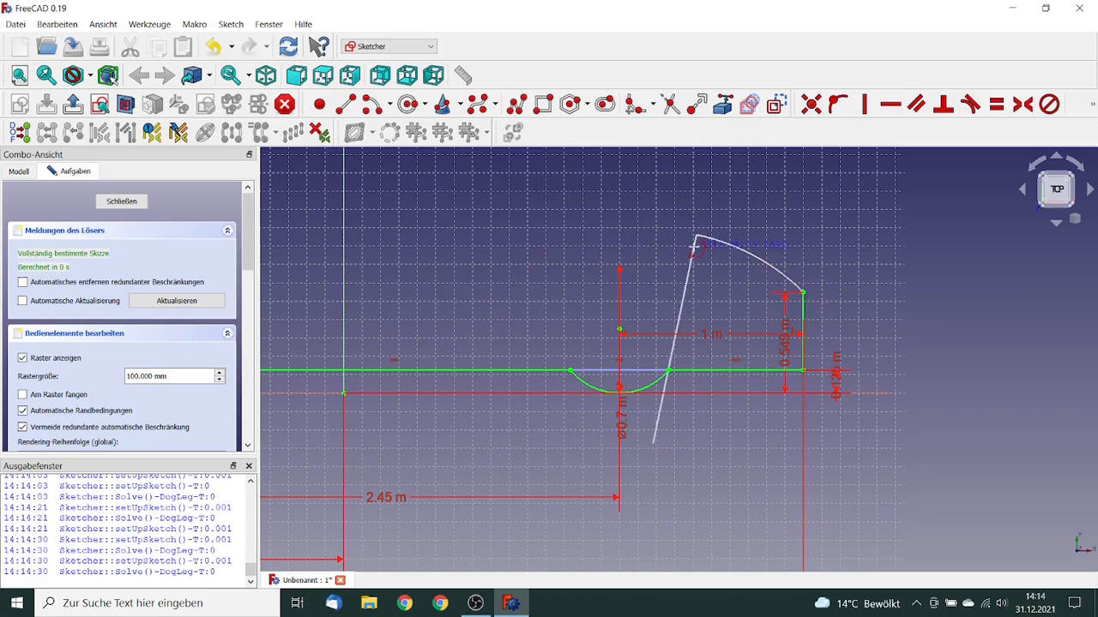
click(653, 231)
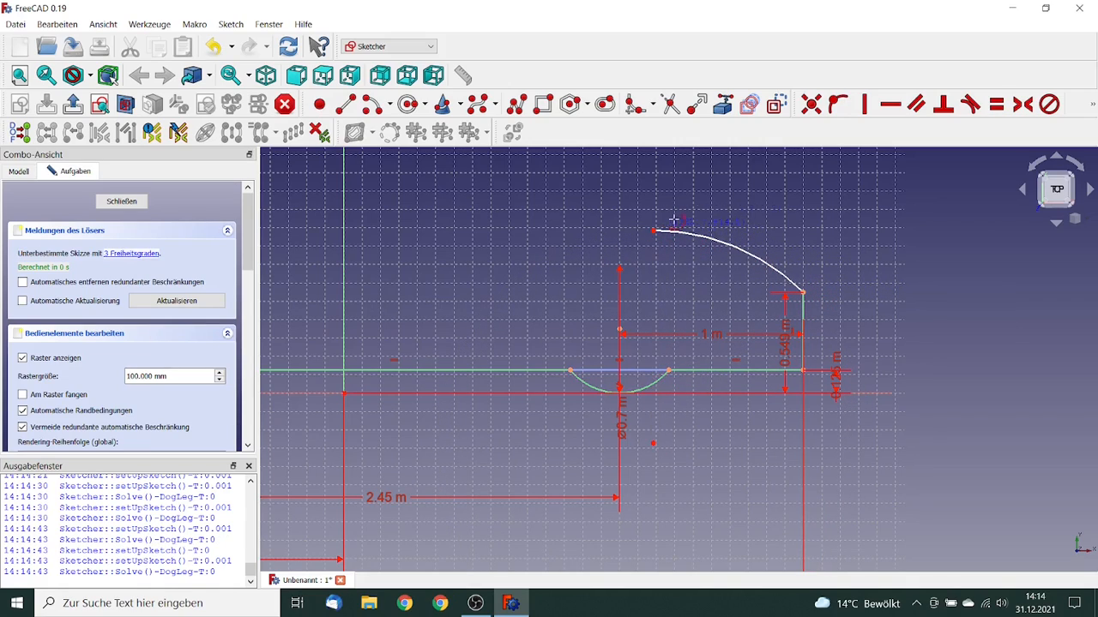
right_click(697, 212)
Constrain the radius of the new arc above the right wheel arc to 2.5 m.
click(1093, 105)
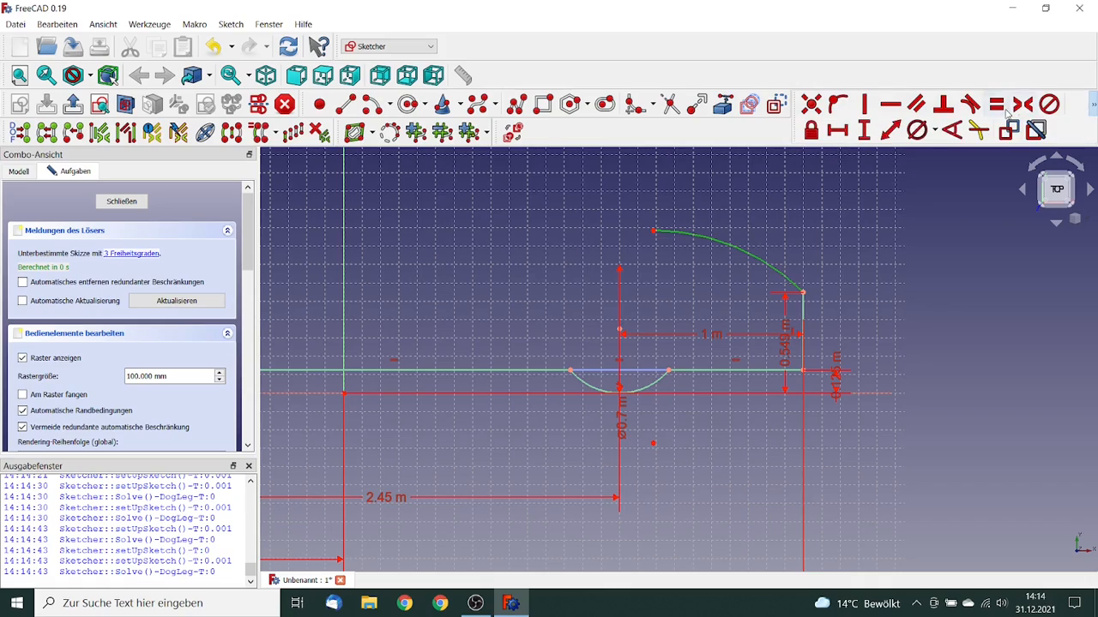
click(935, 130)
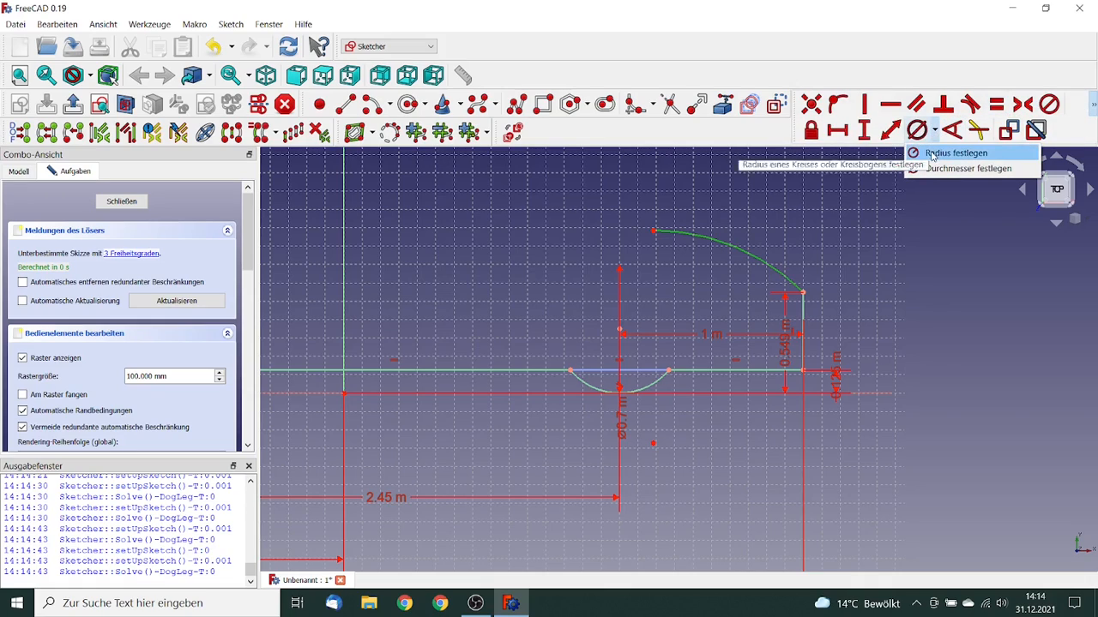
click(933, 155)
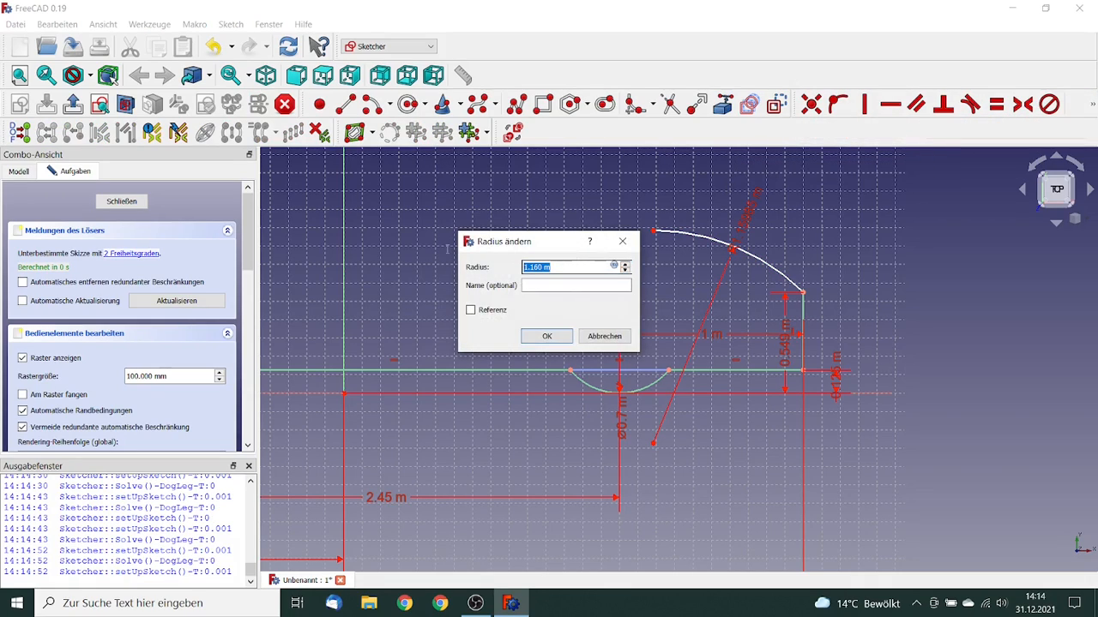
text(2.5)
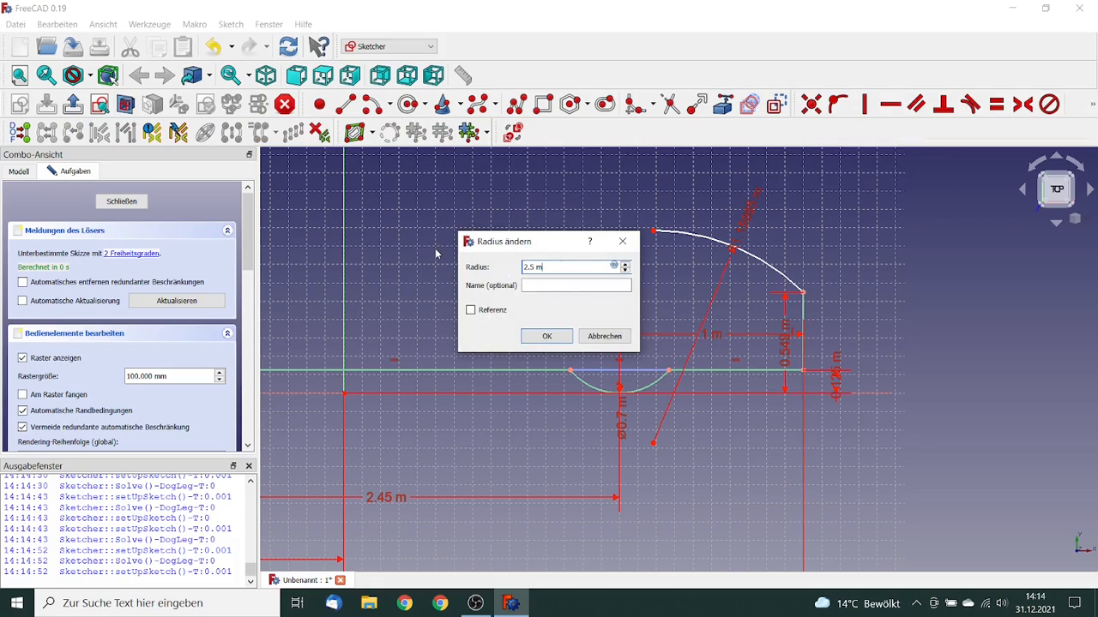
click(546, 336)
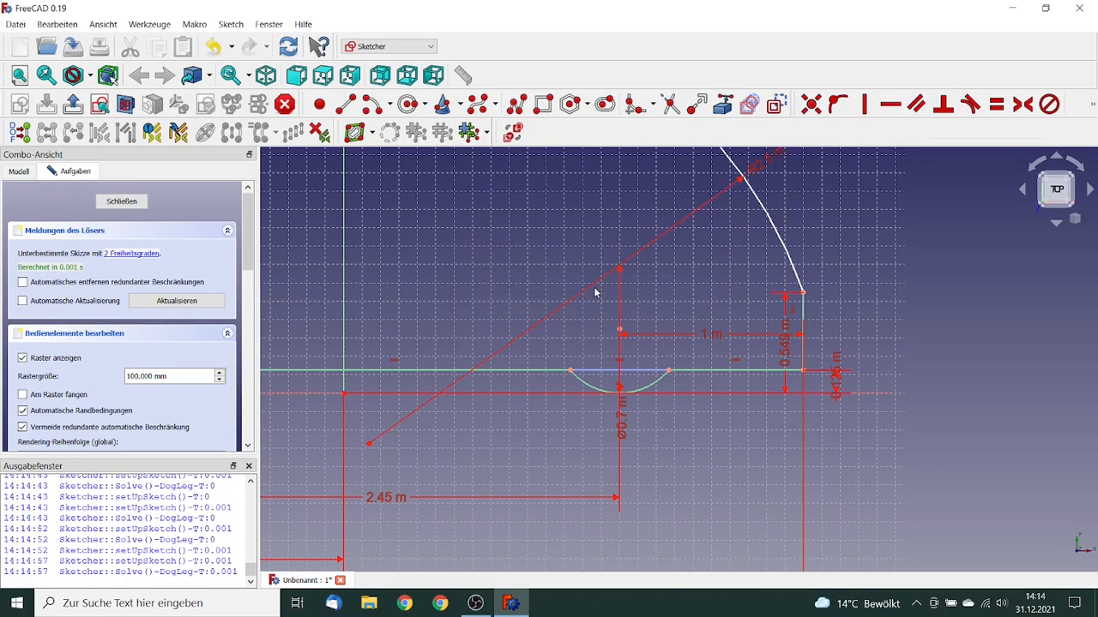
Constrain the horizontal distance from the 2.5 m arc's free upper endpoint to the profile's right end to 1289 mm.
scroll(773, 204, down, 2)
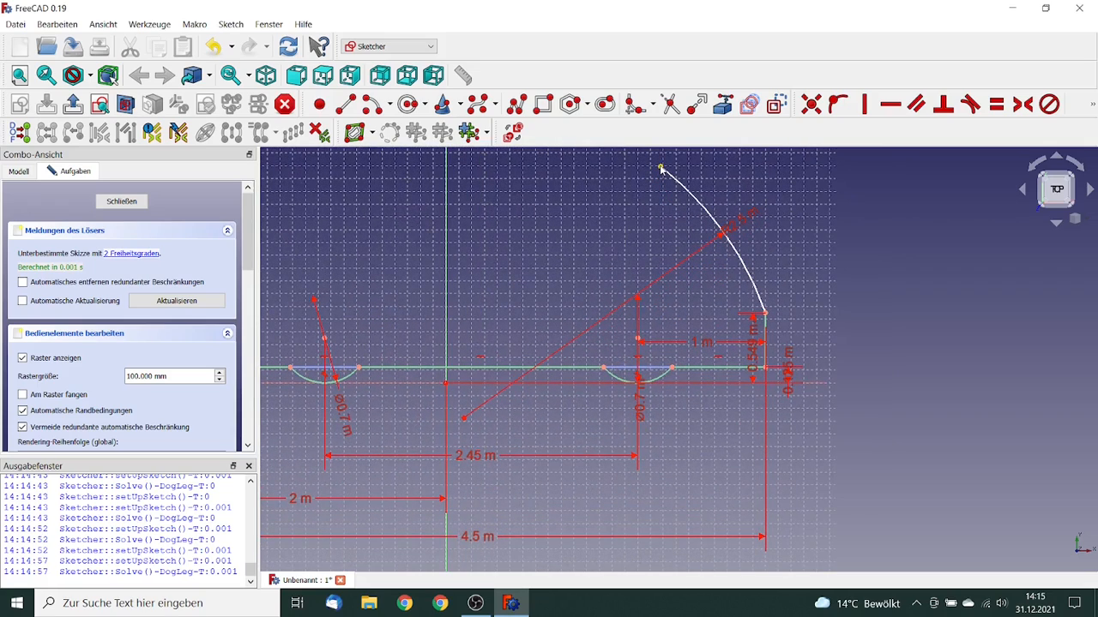
click(661, 167)
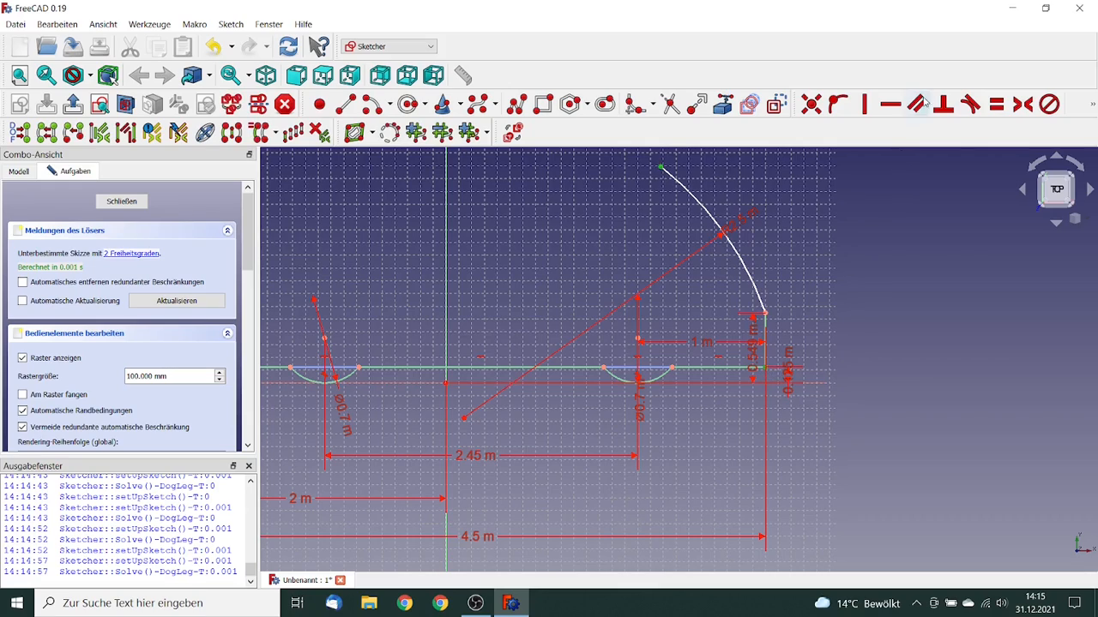
click(1093, 106)
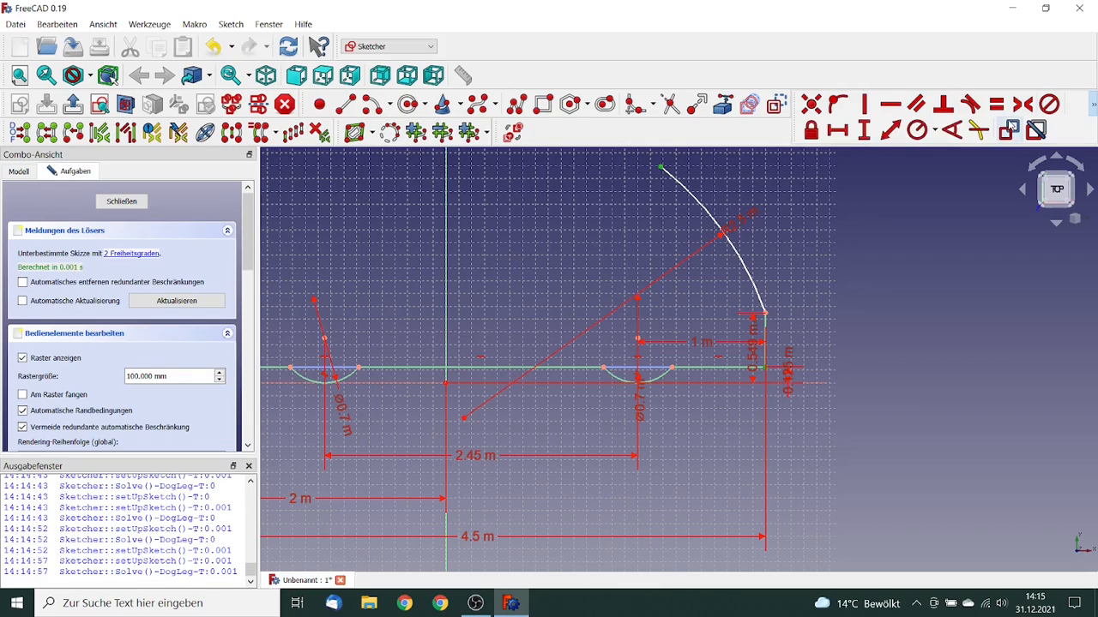
click(838, 130)
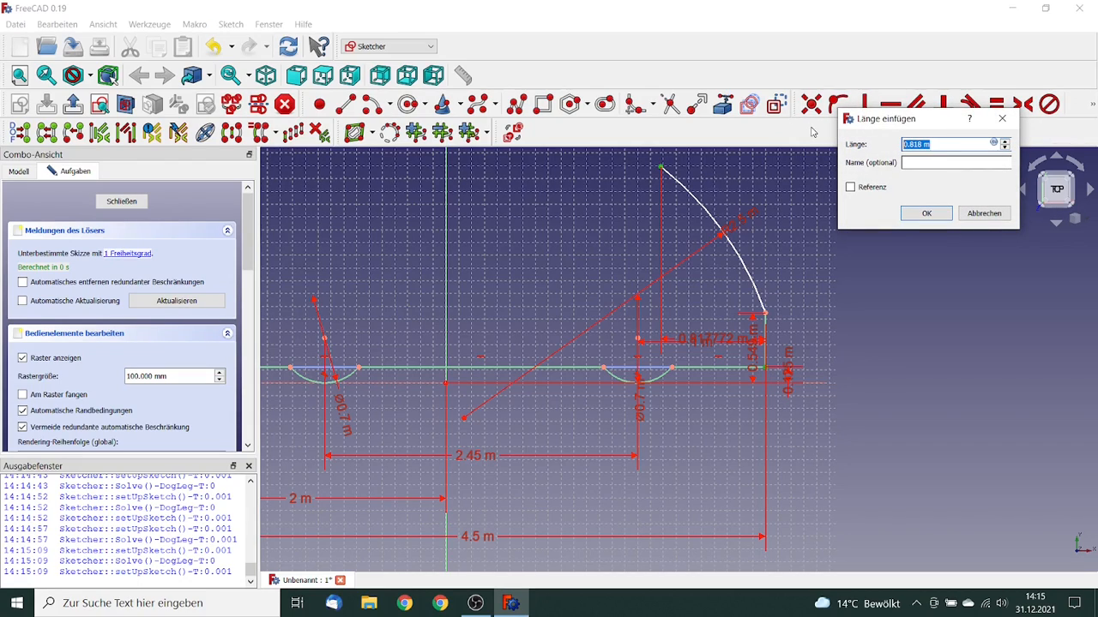
text(1289)
click(935, 215)
Constrain the vertical distance from the 2.5 m arc's free upper endpoint to the horizontal axis to 950 mm.
scroll(727, 180, down, 2)
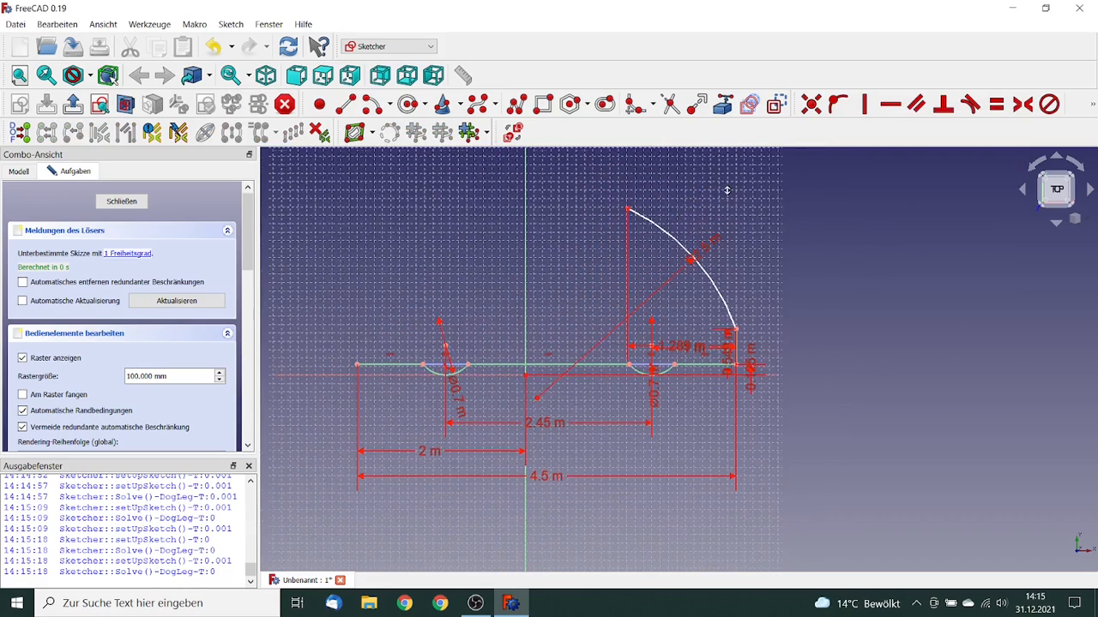
click(629, 212)
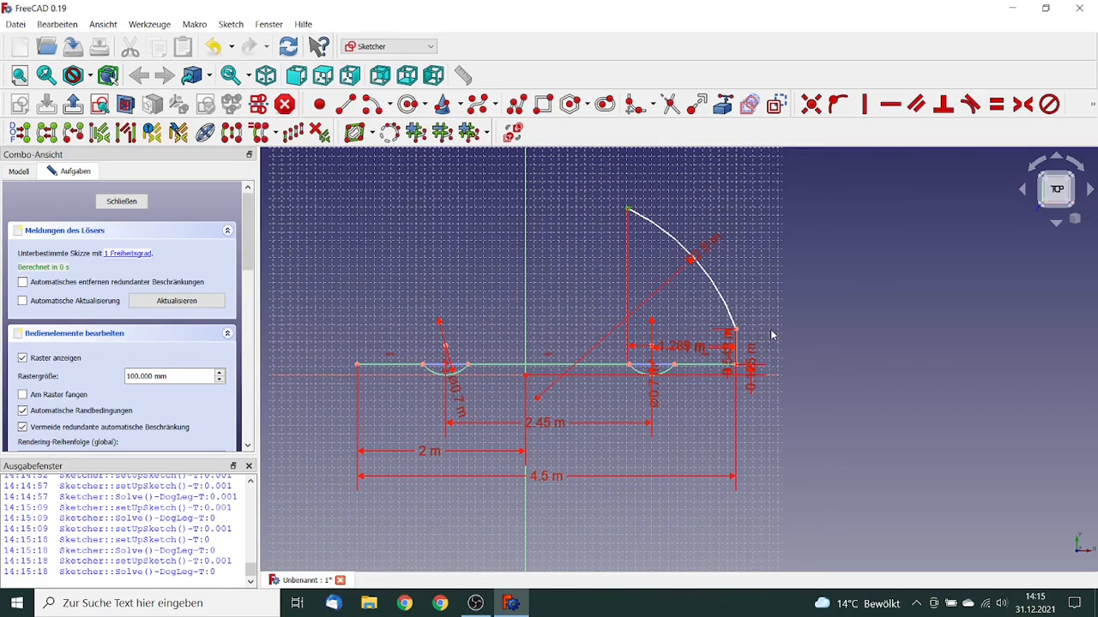
click(775, 376)
click(1092, 106)
click(864, 130)
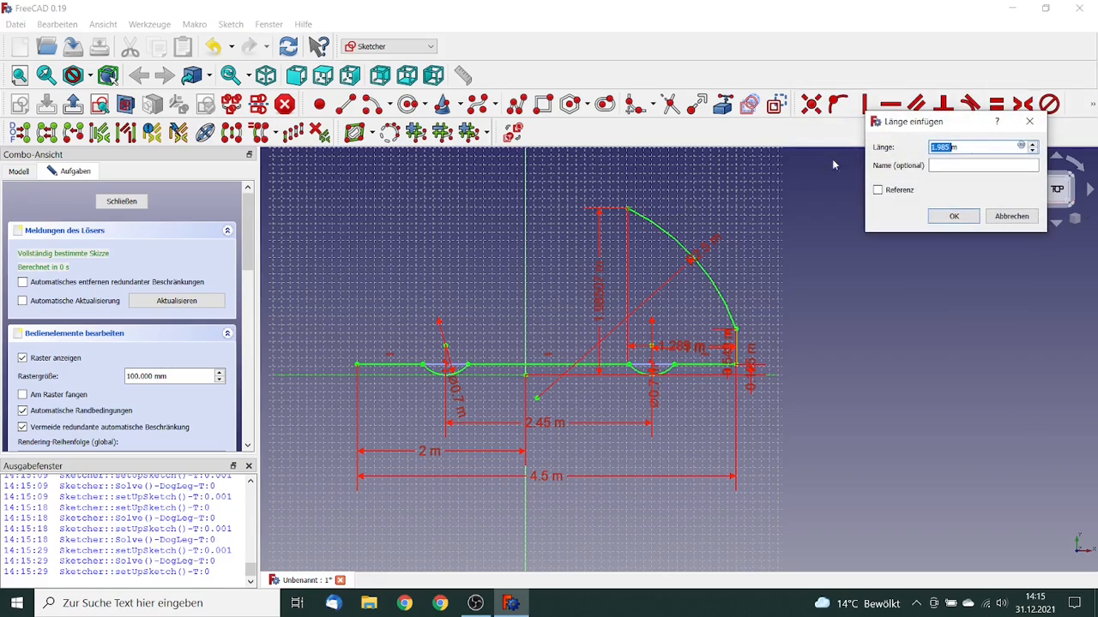
text(950 mm)
key(Return)
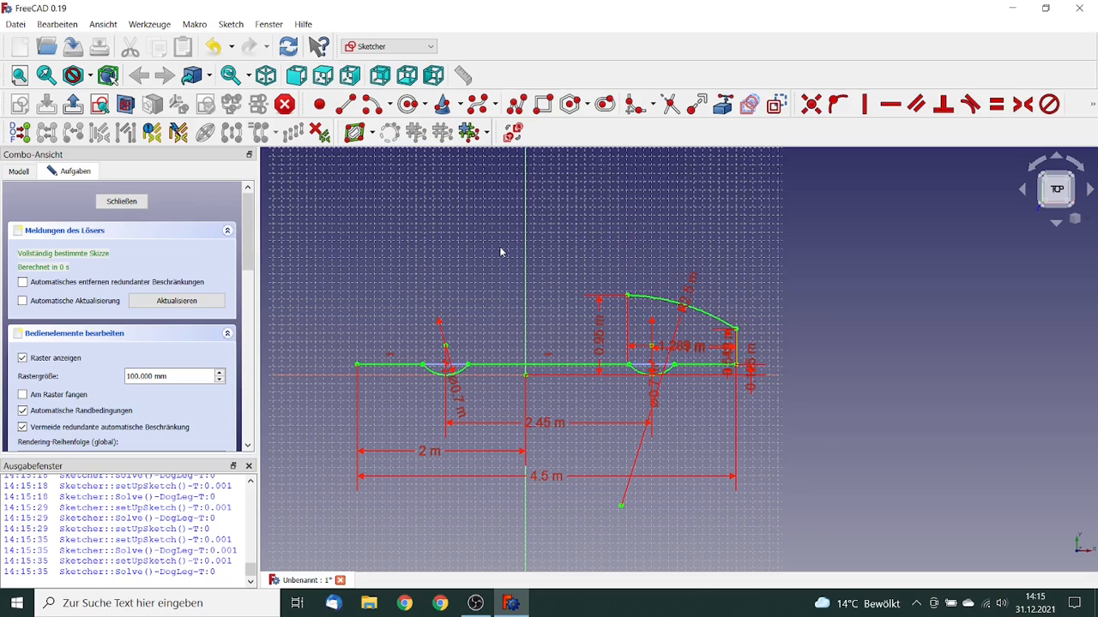
Sketch a polyline from the profile's left endpoint with a vertical segment and a long segment sloping up to the right.
scroll(472, 250, up, 4)
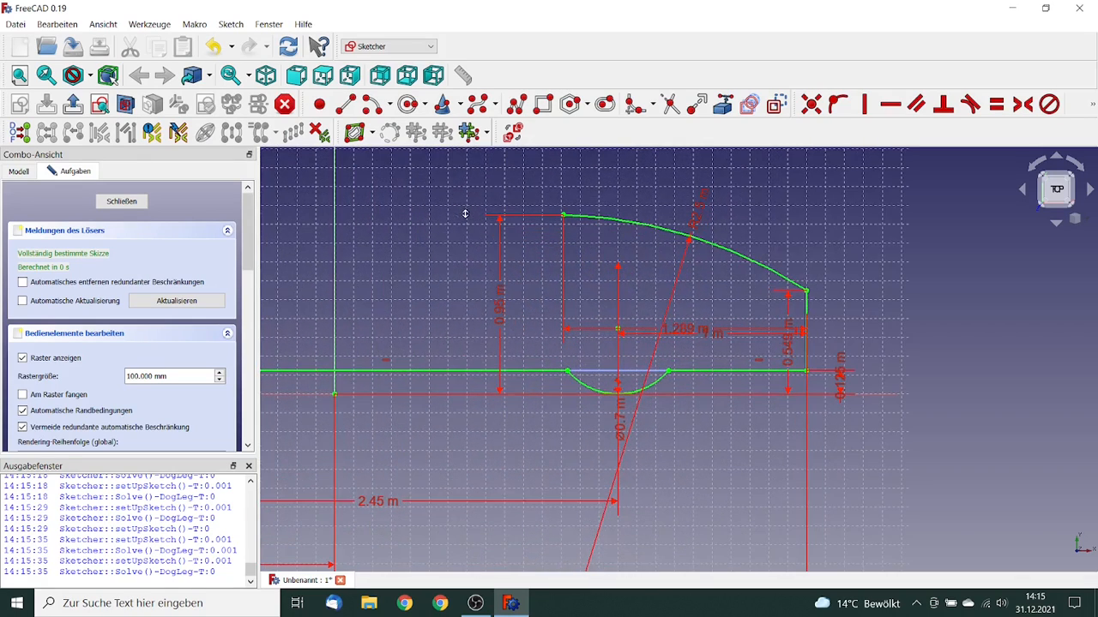
middle_drag(290, 253, 685, 247)
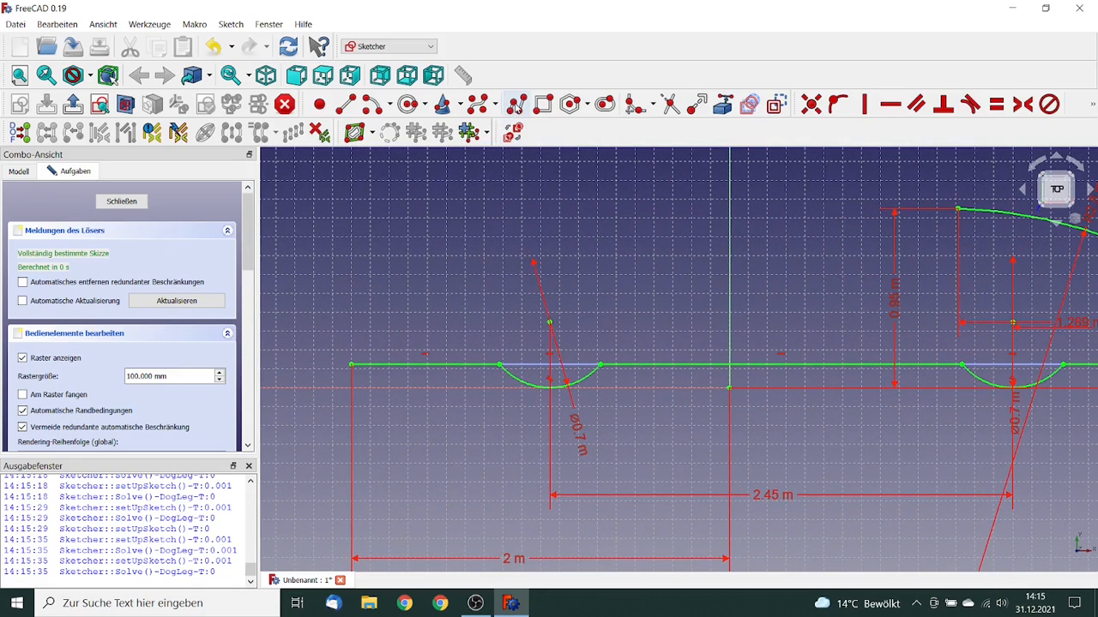
click(517, 104)
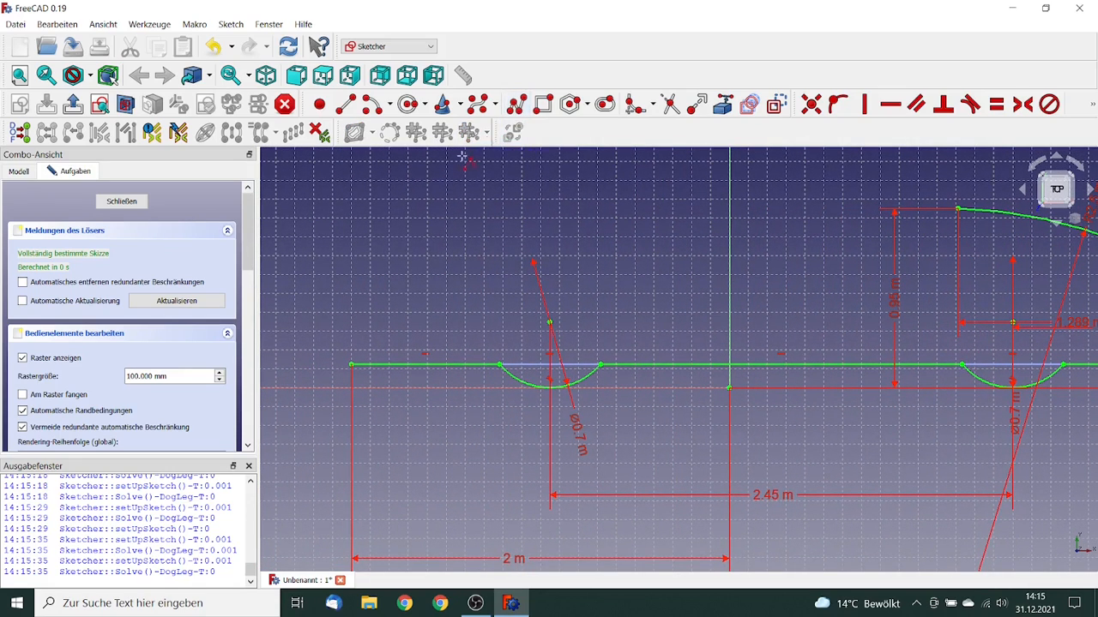
click(352, 365)
click(352, 262)
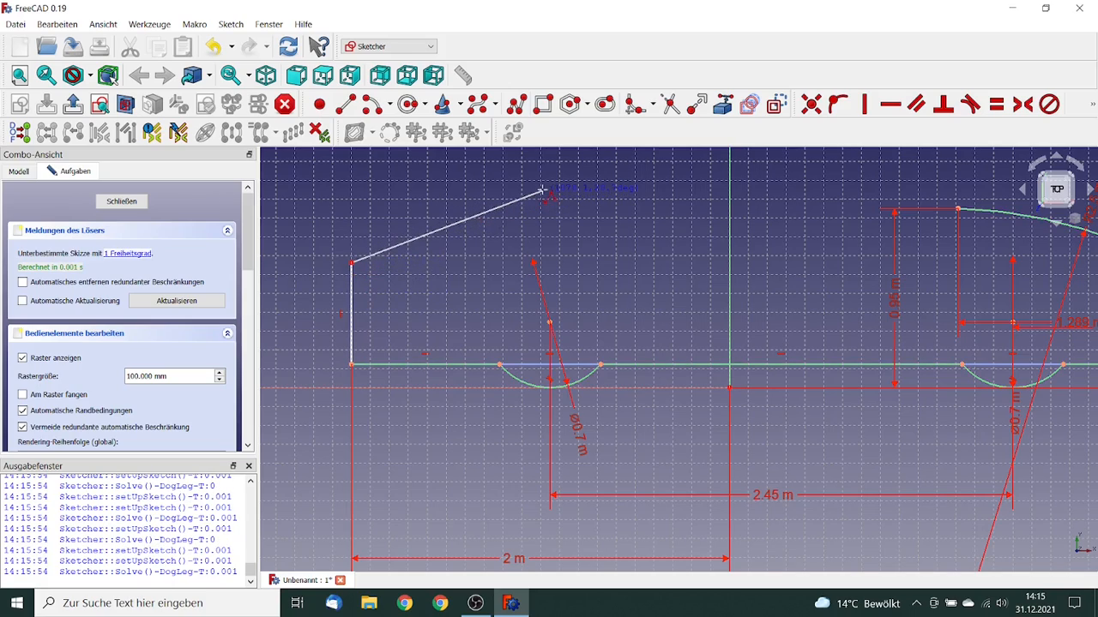
click(603, 169)
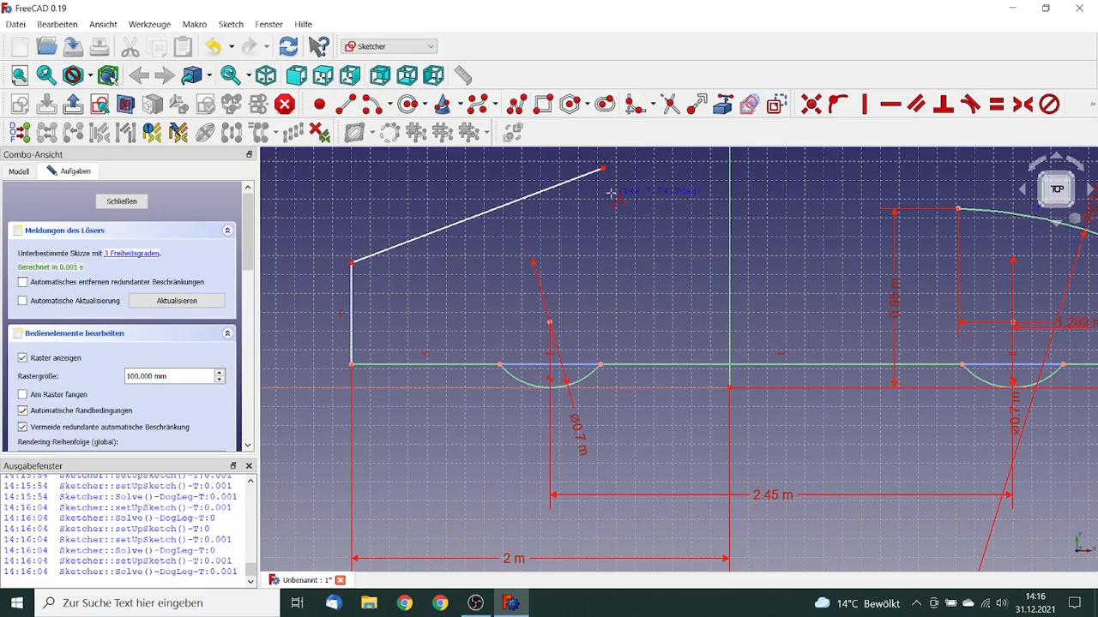
Continue the polyline from the sloping line's upper end with a tangent arc and a slightly descending straight segment across the vertical axis.
middle_drag(611, 193, 568, 289)
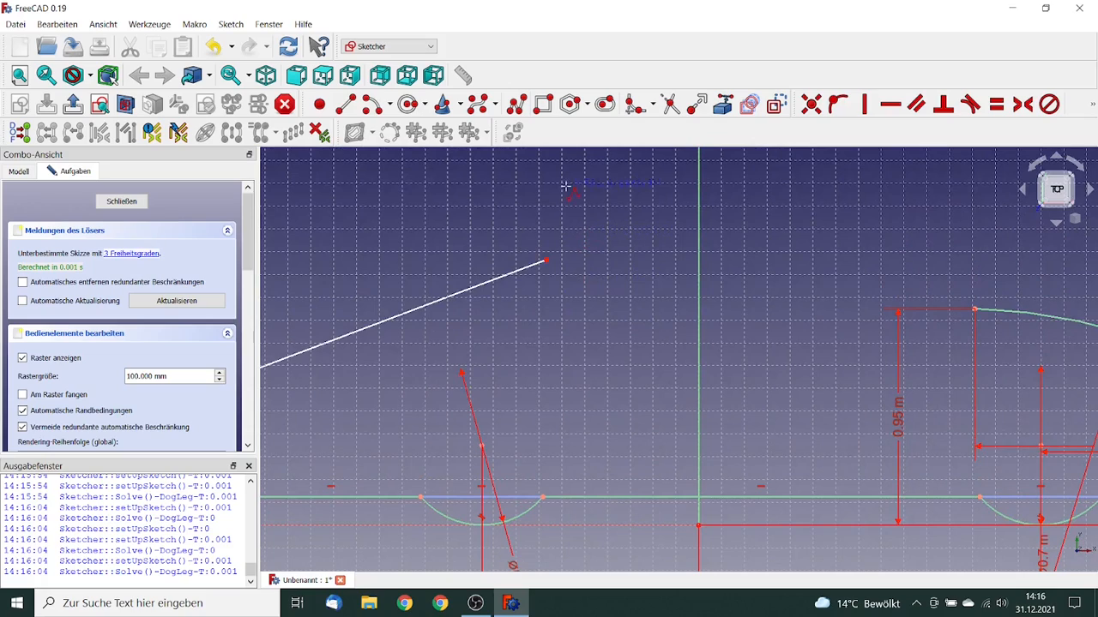
click(517, 104)
click(545, 258)
key(m)
key(m)
key(m)
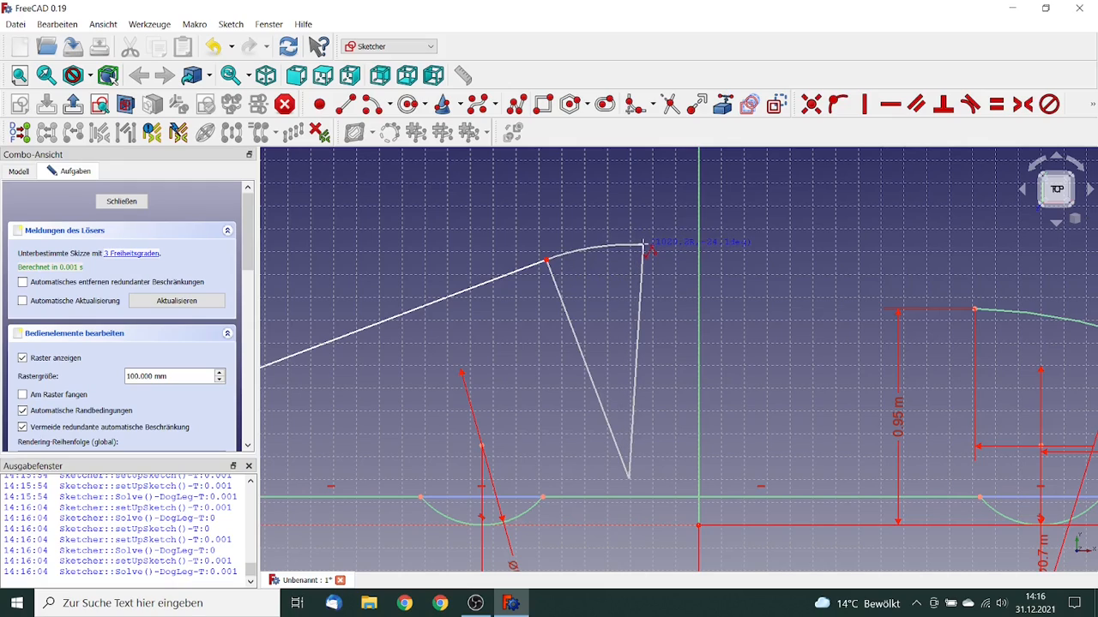
click(643, 247)
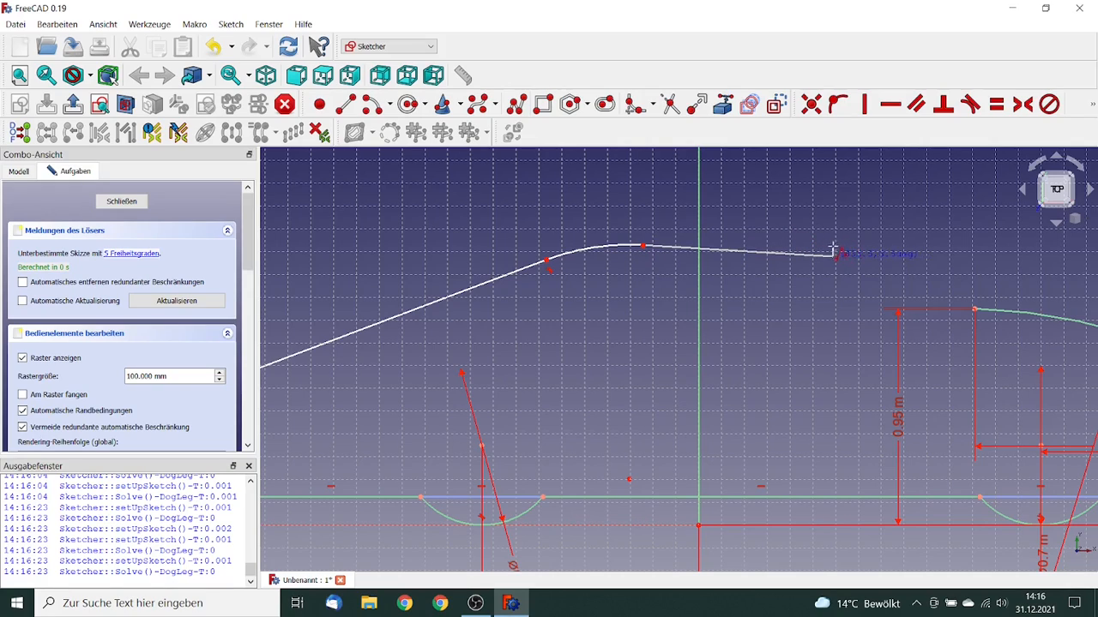
click(770, 250)
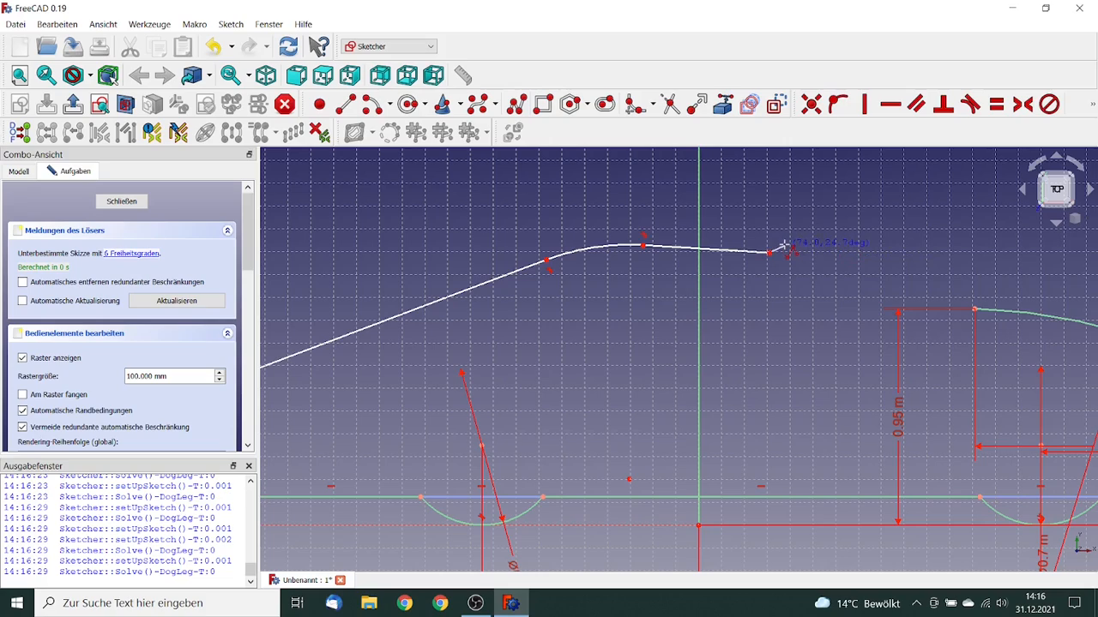
Extend the polyline with a second tangent arc and a straight segment descending to just before the 2.5 m arc's free endpoint.
key(m)
key(m)
key(m)
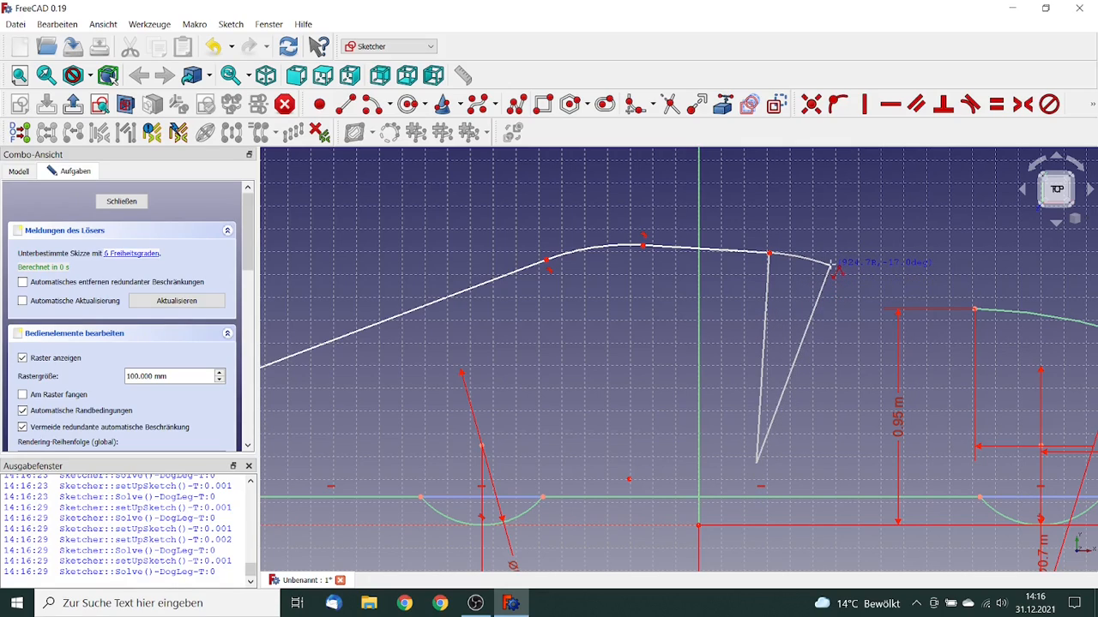
click(832, 265)
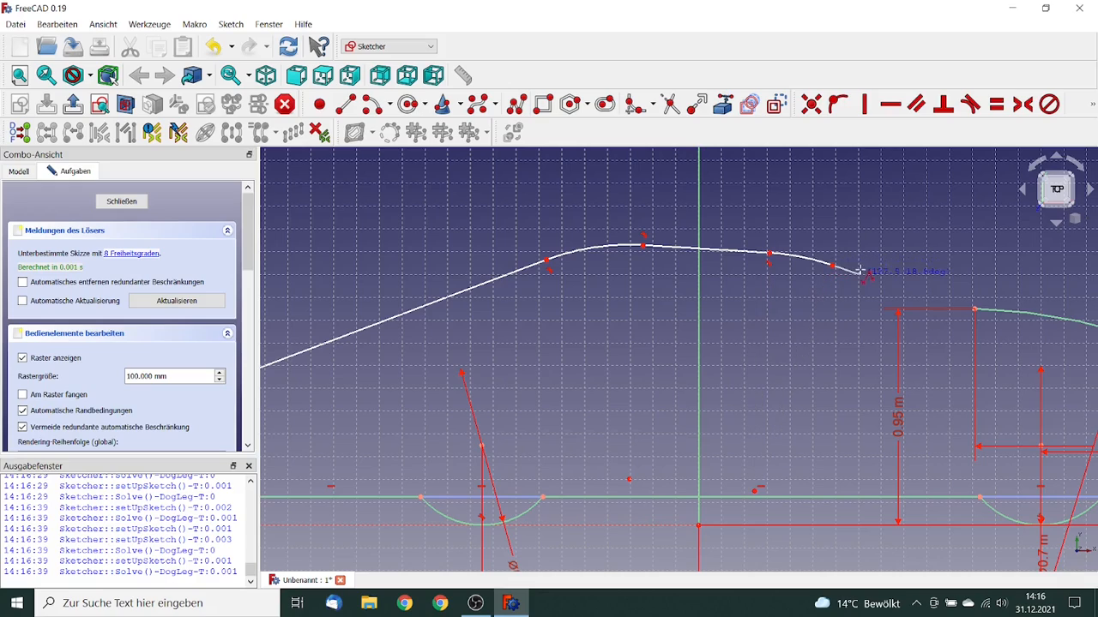
click(940, 300)
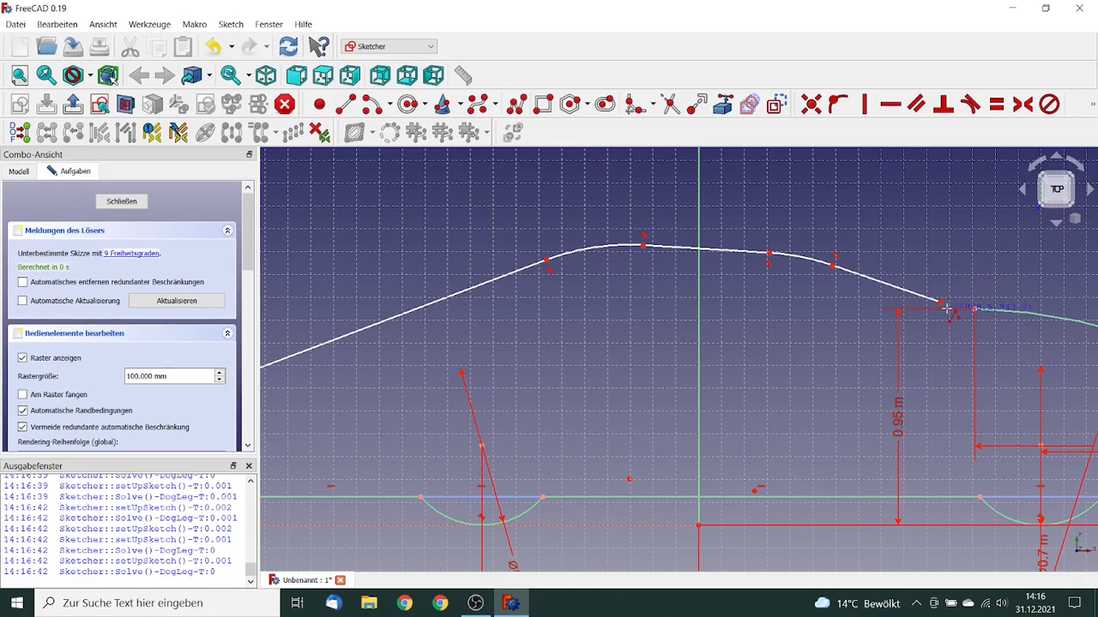
End the polyline and make its open endpoint coincident with the 2.5 m arc's free upper endpoint.
right_click(953, 287)
click(941, 303)
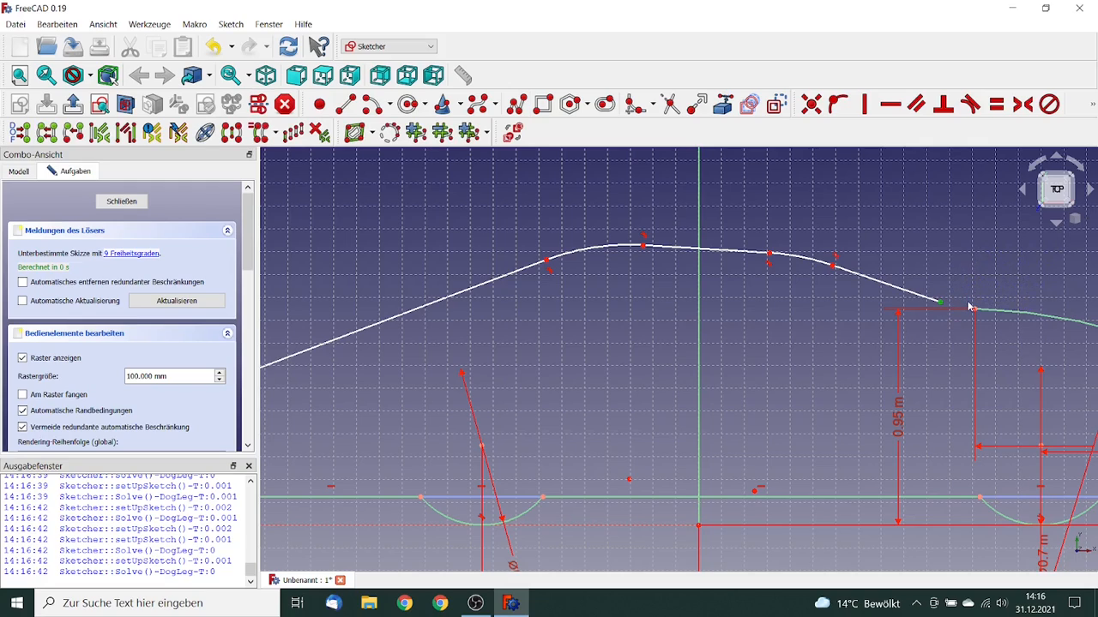
click(975, 309)
click(810, 104)
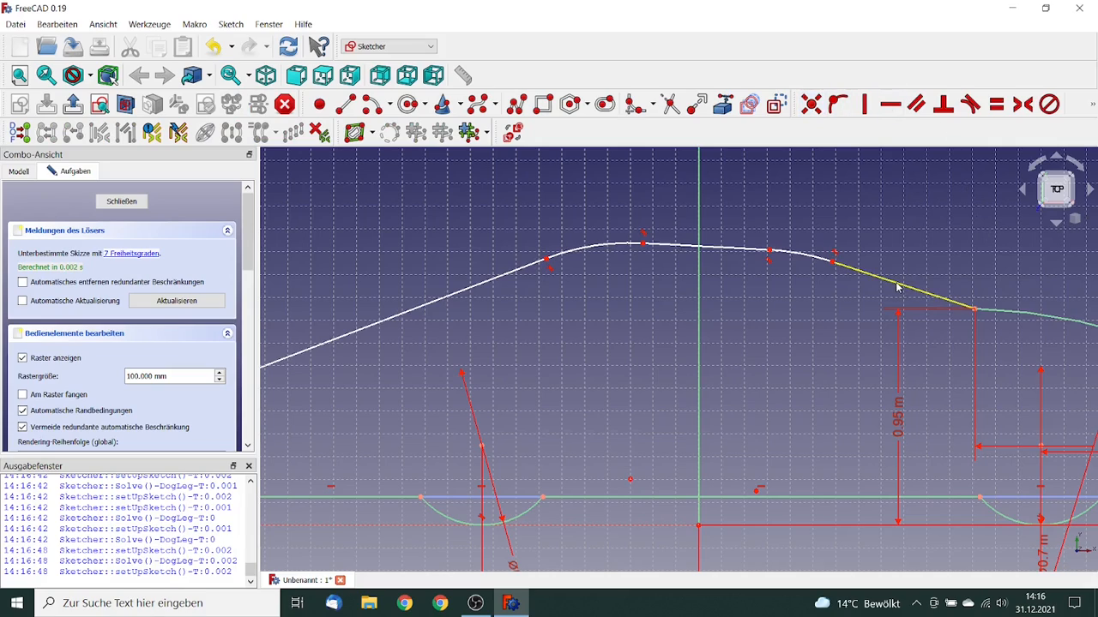
Constrain the straight roof segment across the vertical axis to horizontal and move it upward.
click(734, 249)
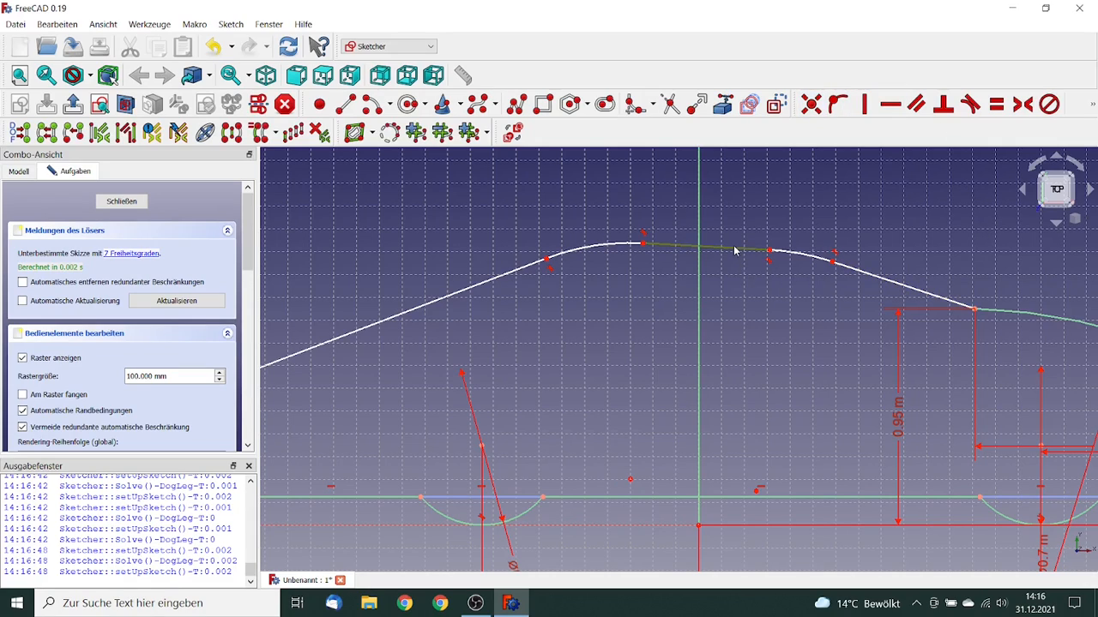
click(890, 104)
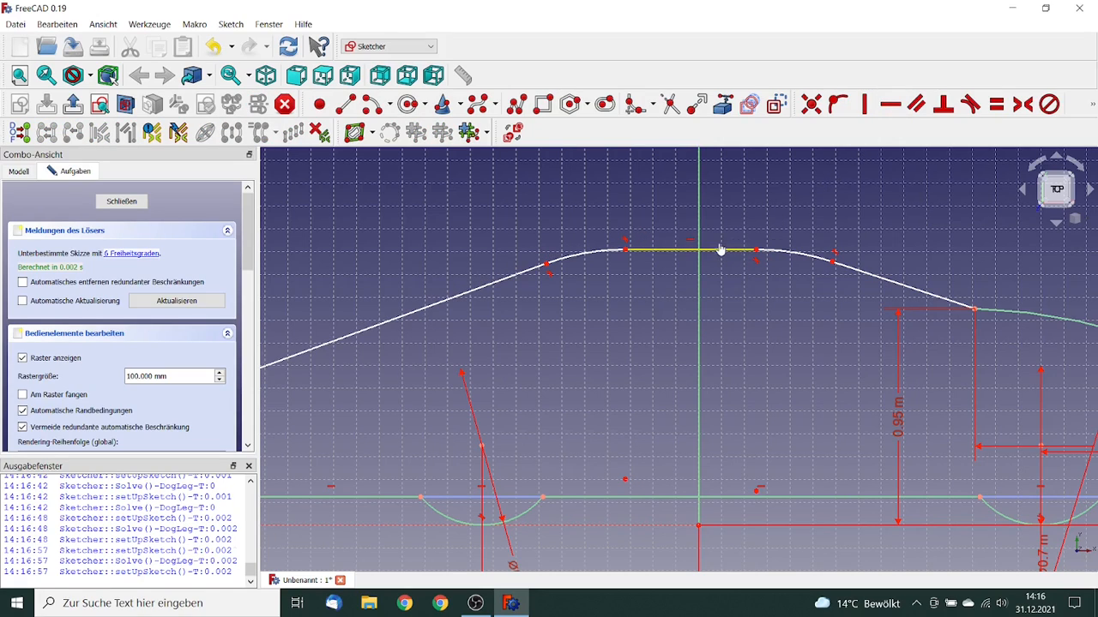
drag(721, 249, 723, 216)
Constrain the vertical distance from the roof segment's right endpoint to the horizontal axis to 1.295 m.
scroll(729, 271, down, 2)
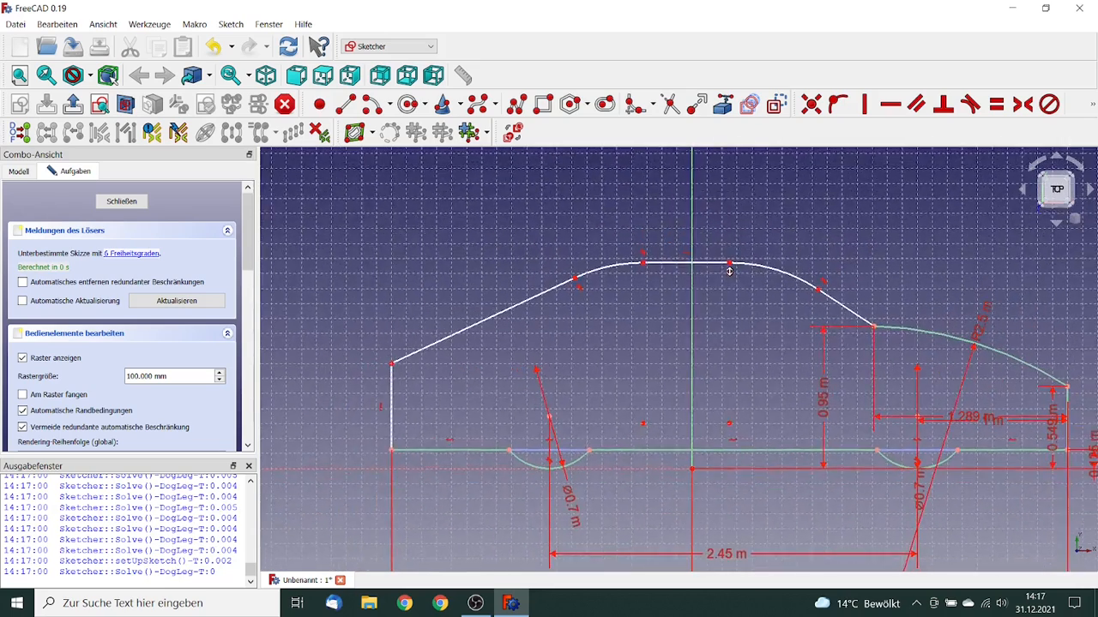
scroll(729, 271, up, 1)
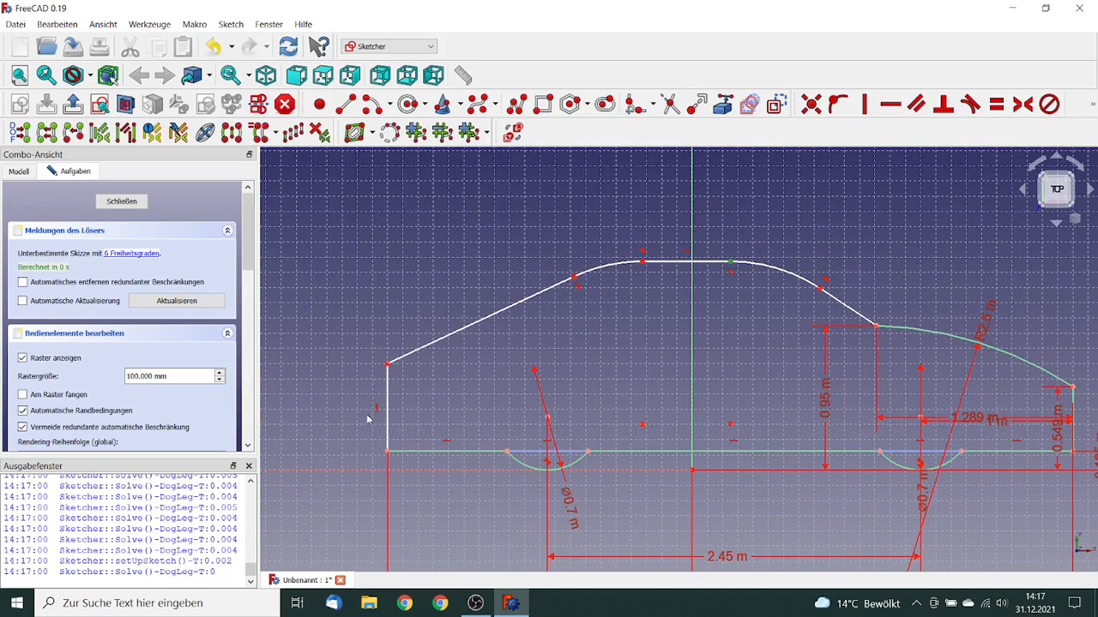
click(349, 471)
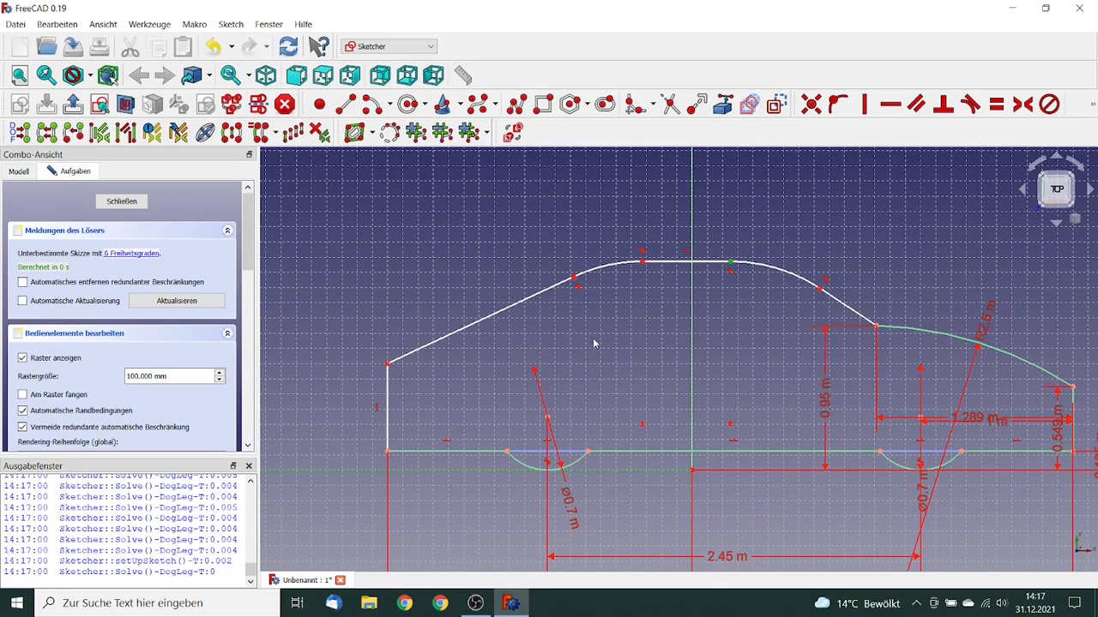
click(1092, 107)
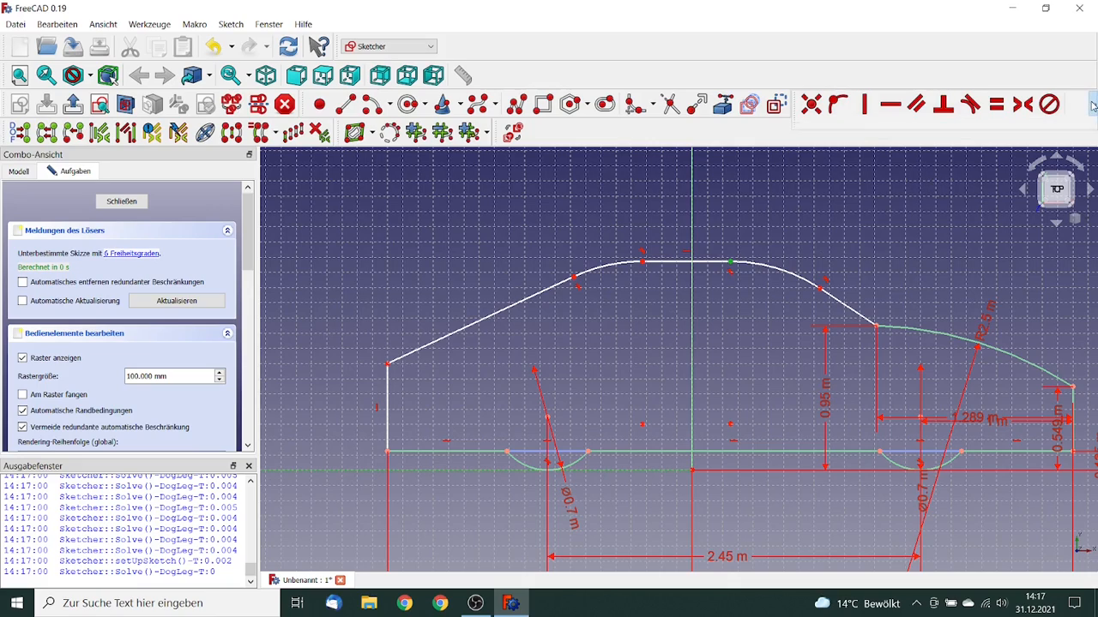
click(863, 130)
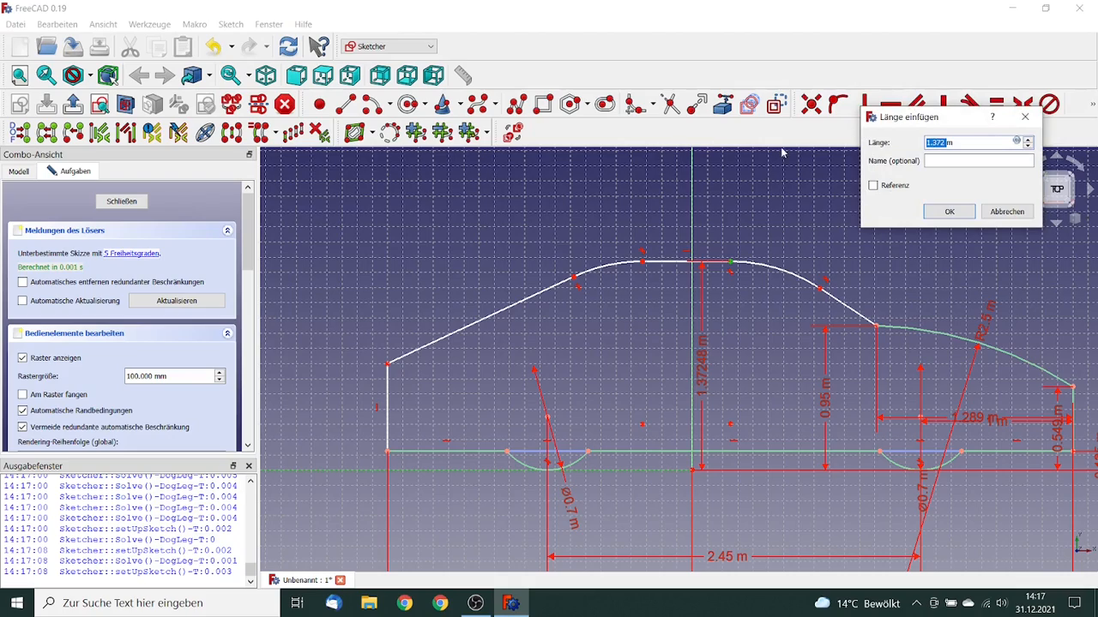
drag(955, 142, 826, 114)
text(1)
click(955, 214)
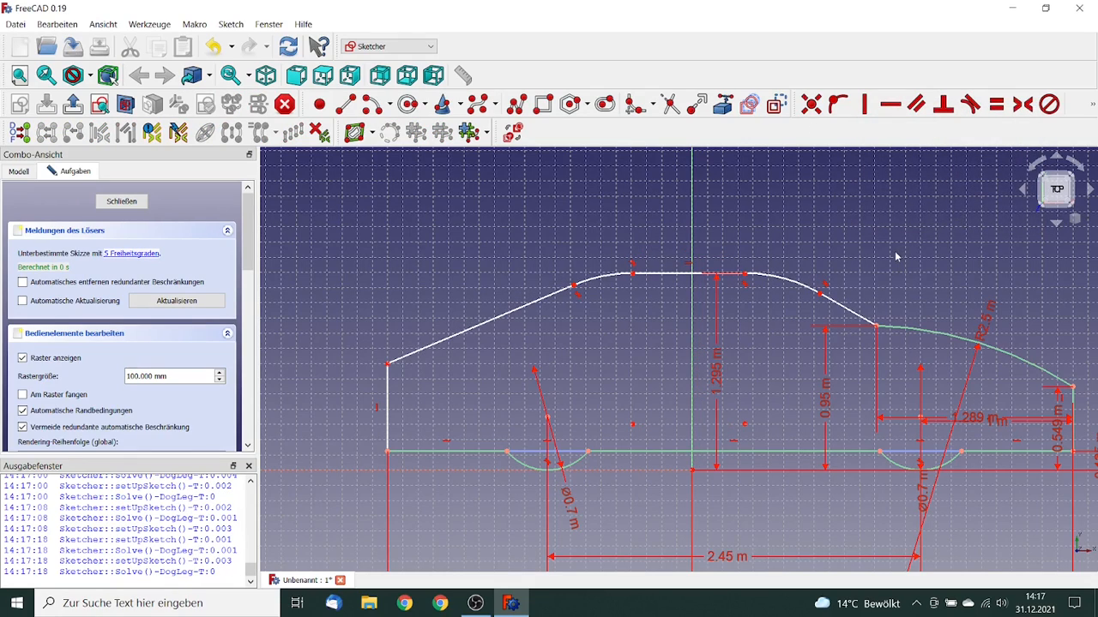
Constrain the angle between the short descending line right of the roof and the horizontal base line to 26°.
click(841, 309)
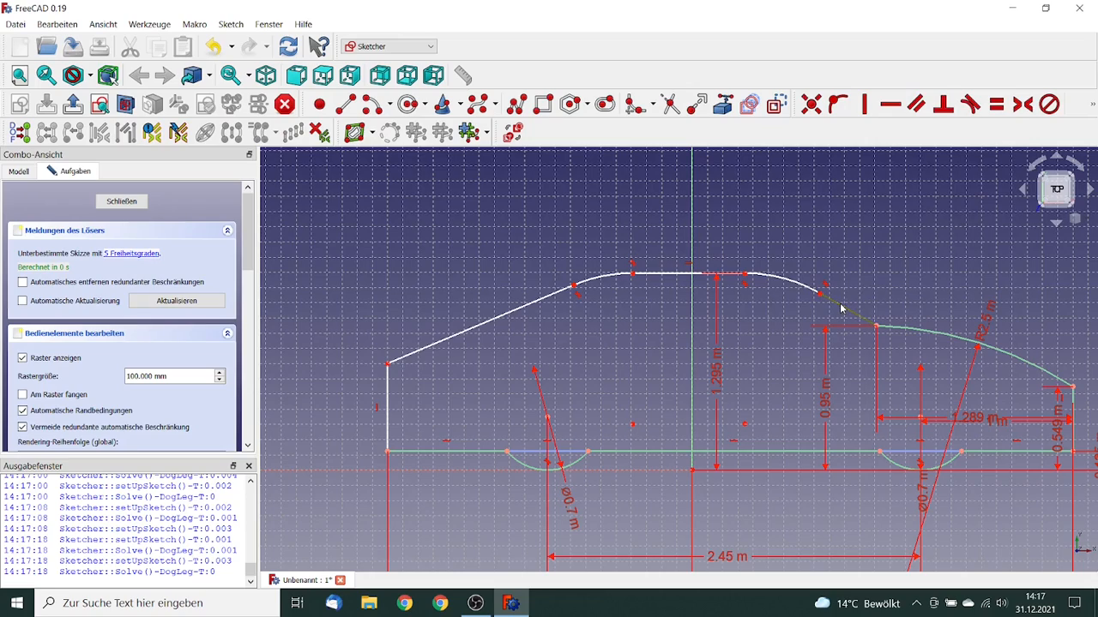
click(763, 454)
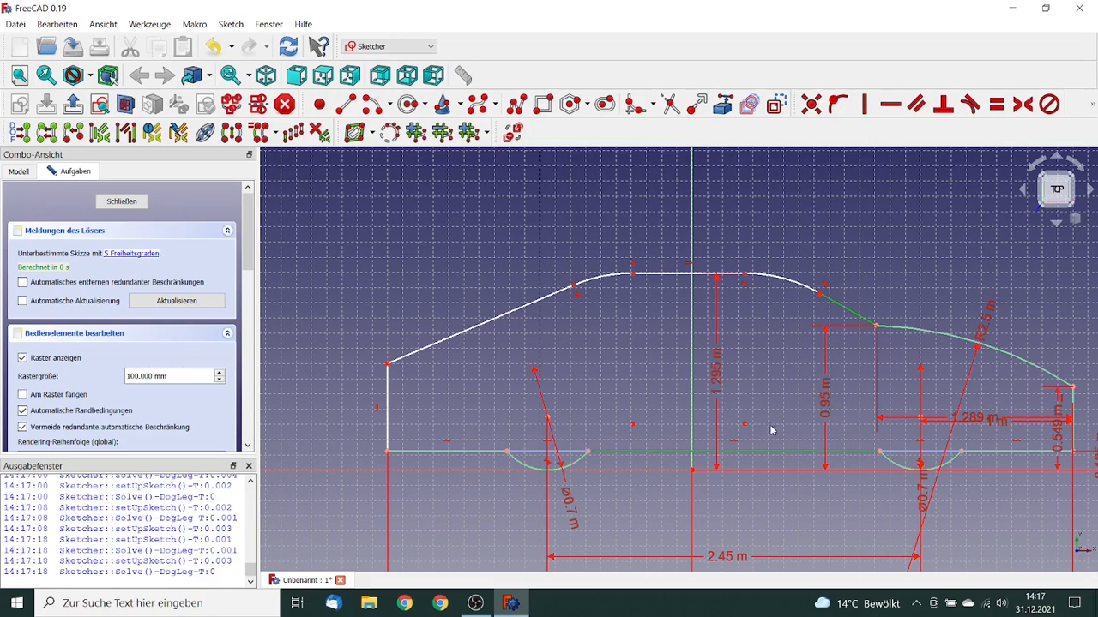
click(1092, 103)
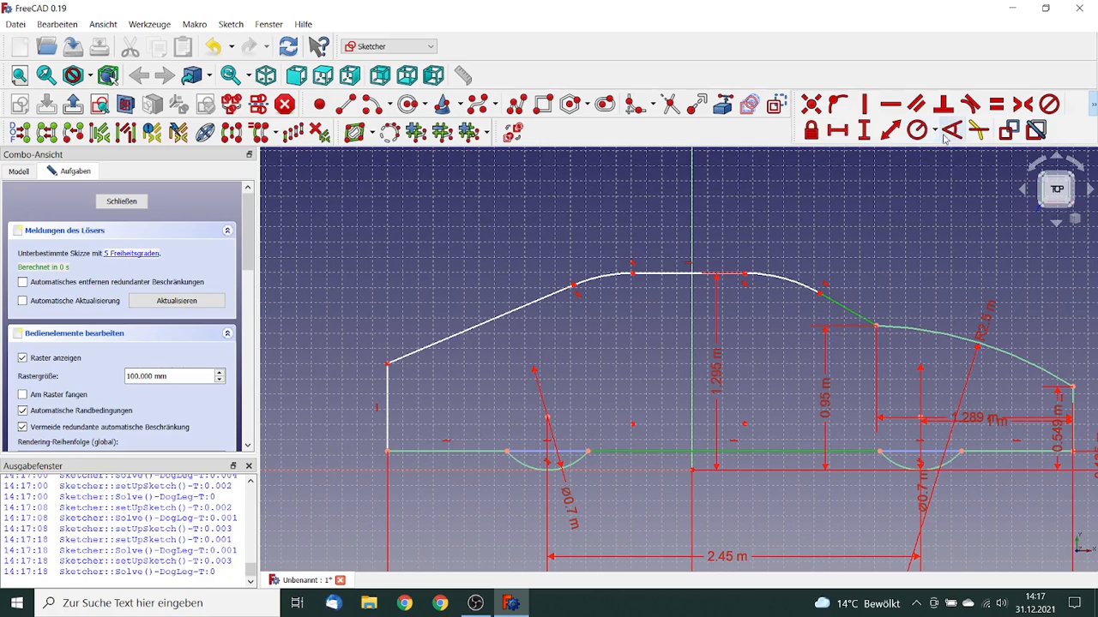
click(955, 137)
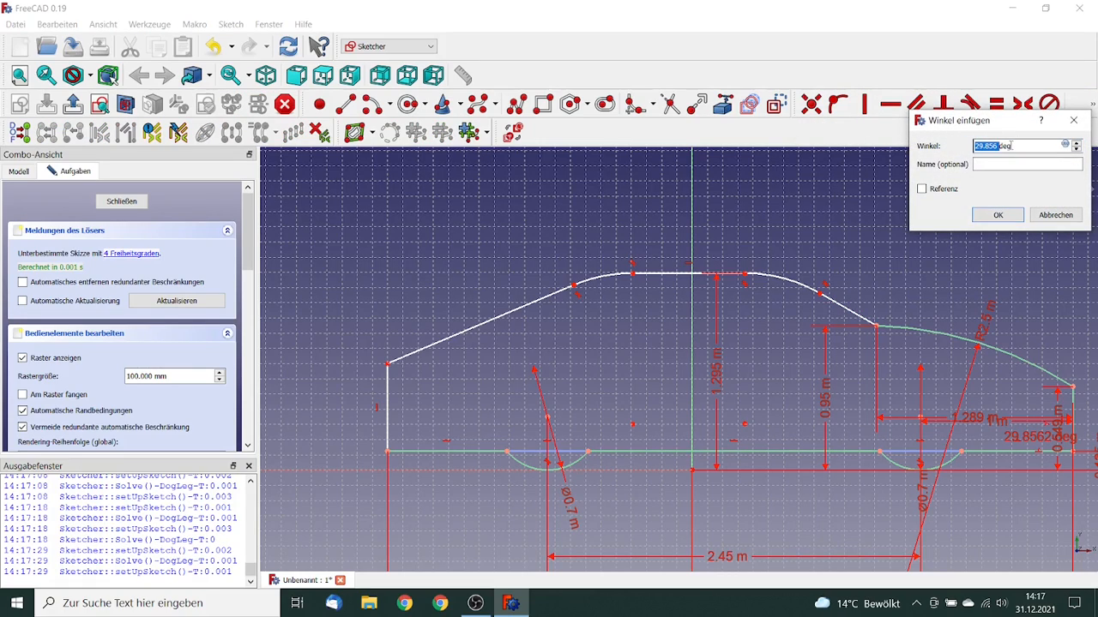
drag(1014, 145, 883, 134)
text(26)
click(999, 217)
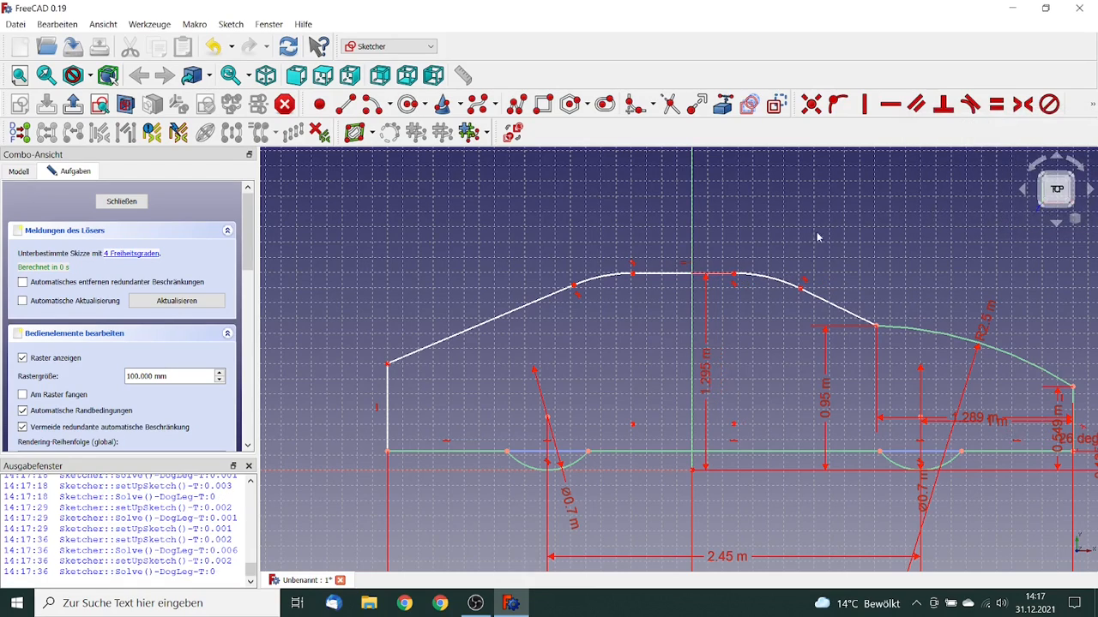
Add a radius constraint of 0.2 m to the tangent arc at the roof's right end.
click(774, 282)
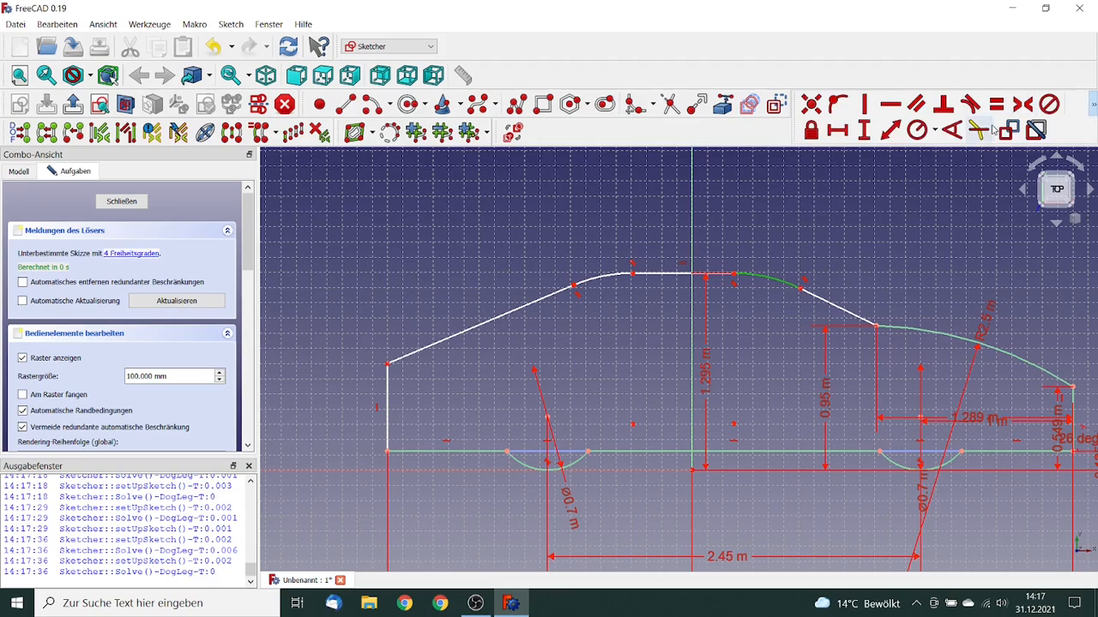
click(935, 130)
click(938, 154)
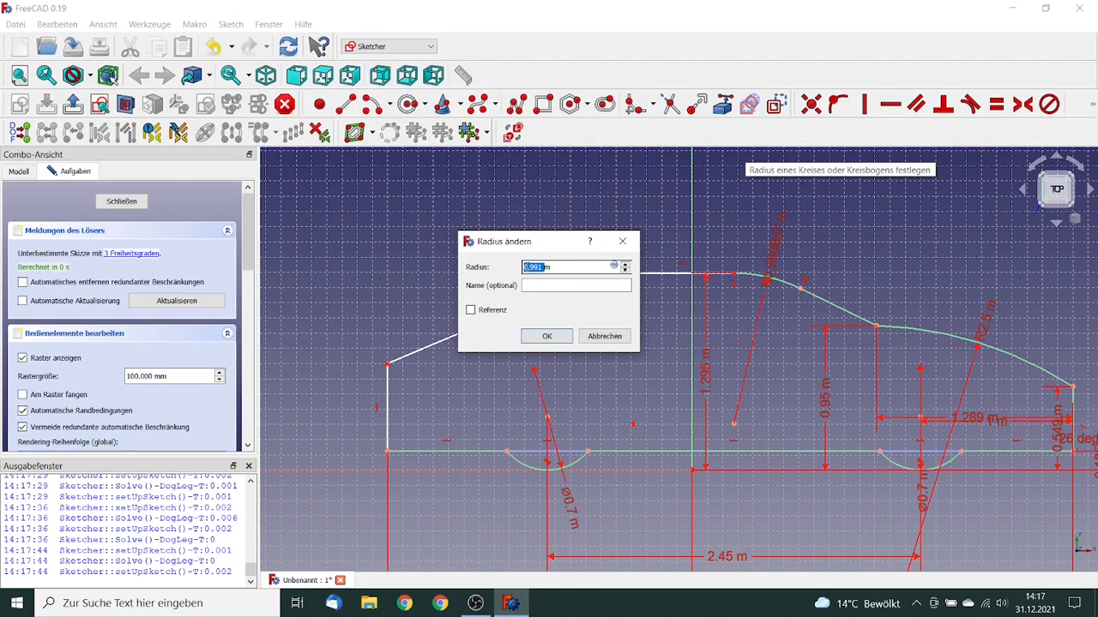
text(0.2)
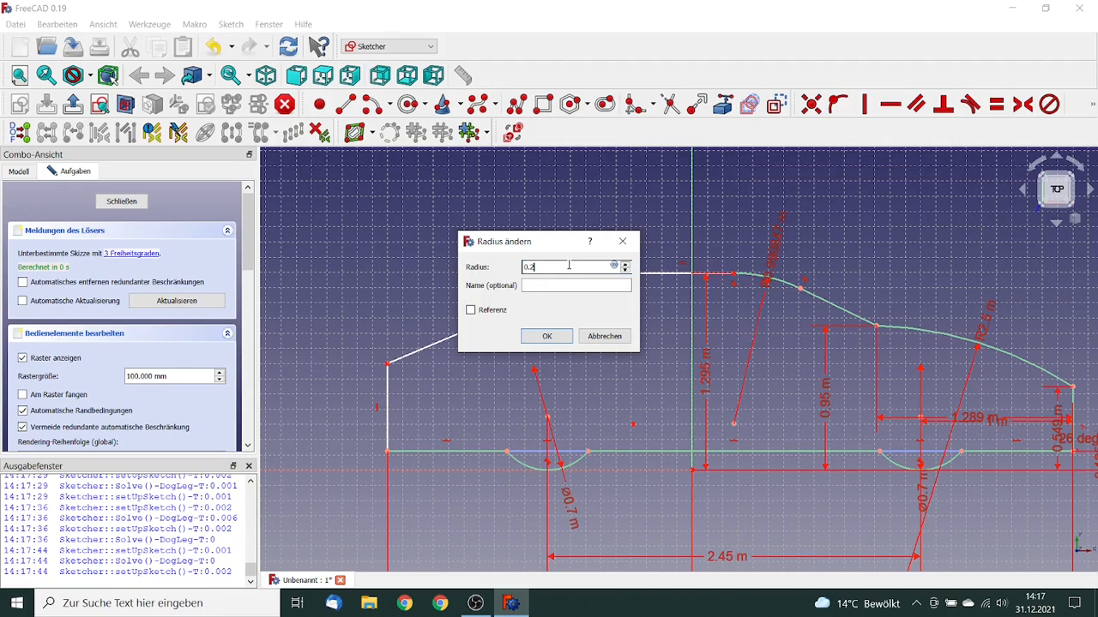
click(555, 336)
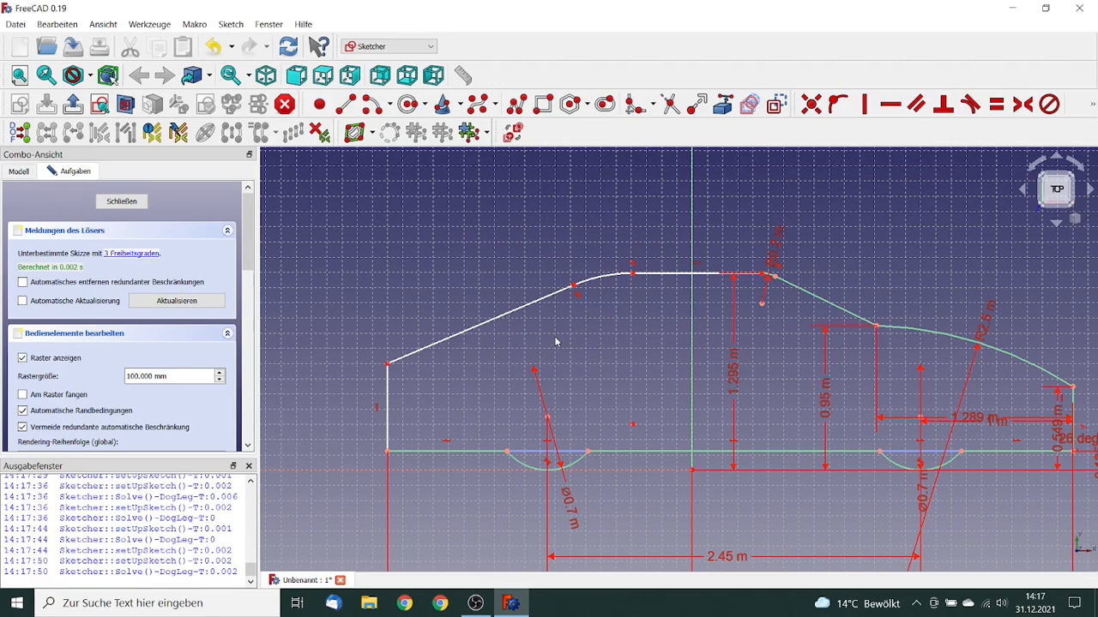
Change the radius of the arc at the roof's right end to 0.3 m.
click(771, 259)
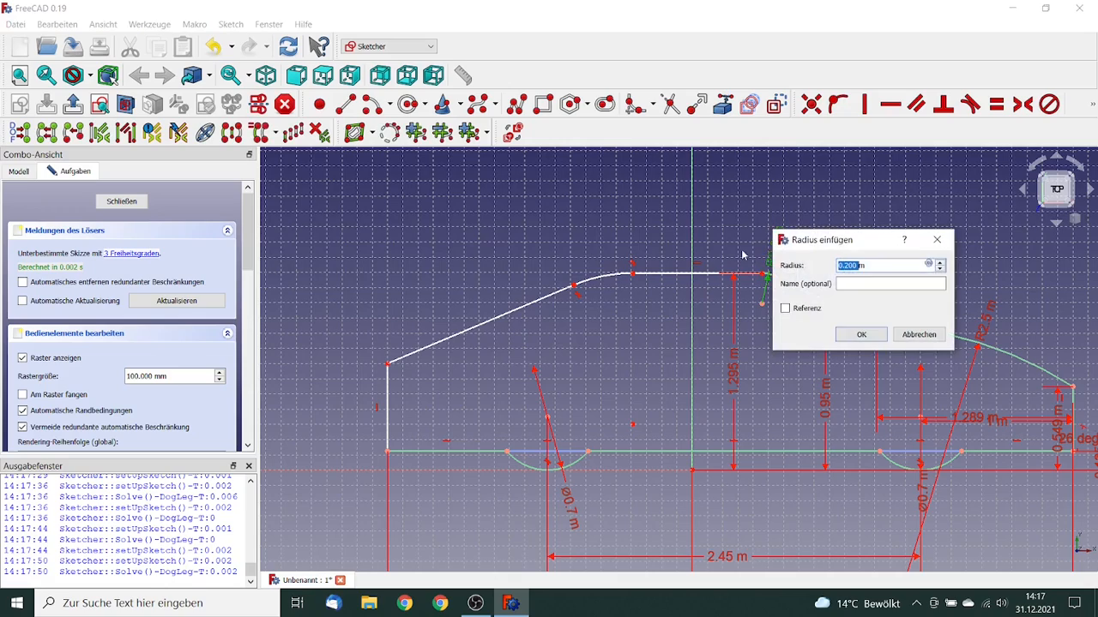
click(846, 265)
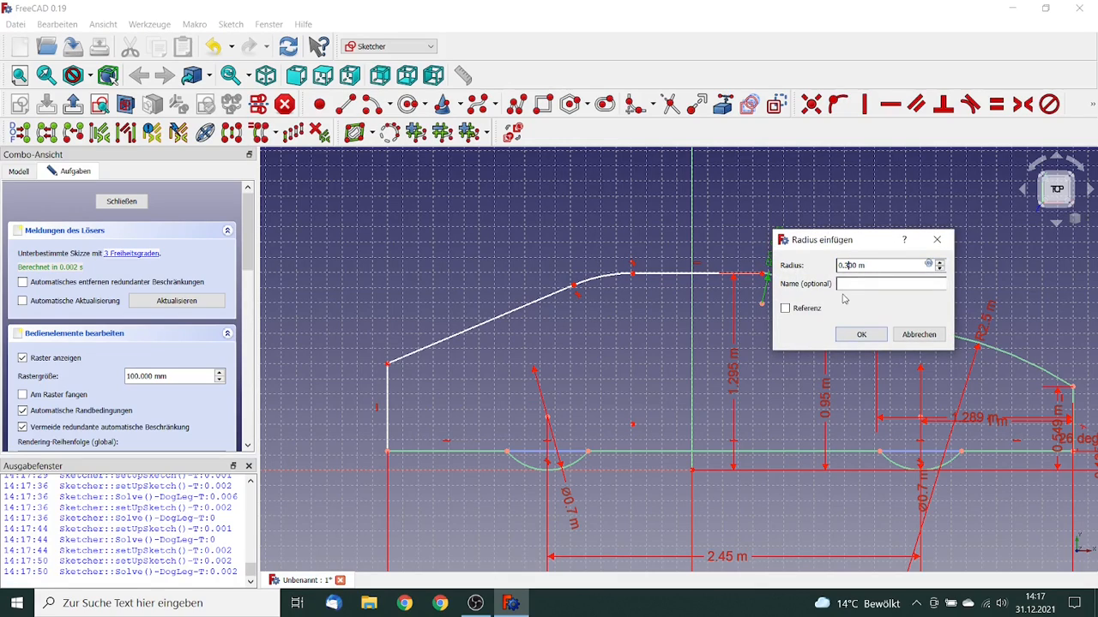
click(861, 334)
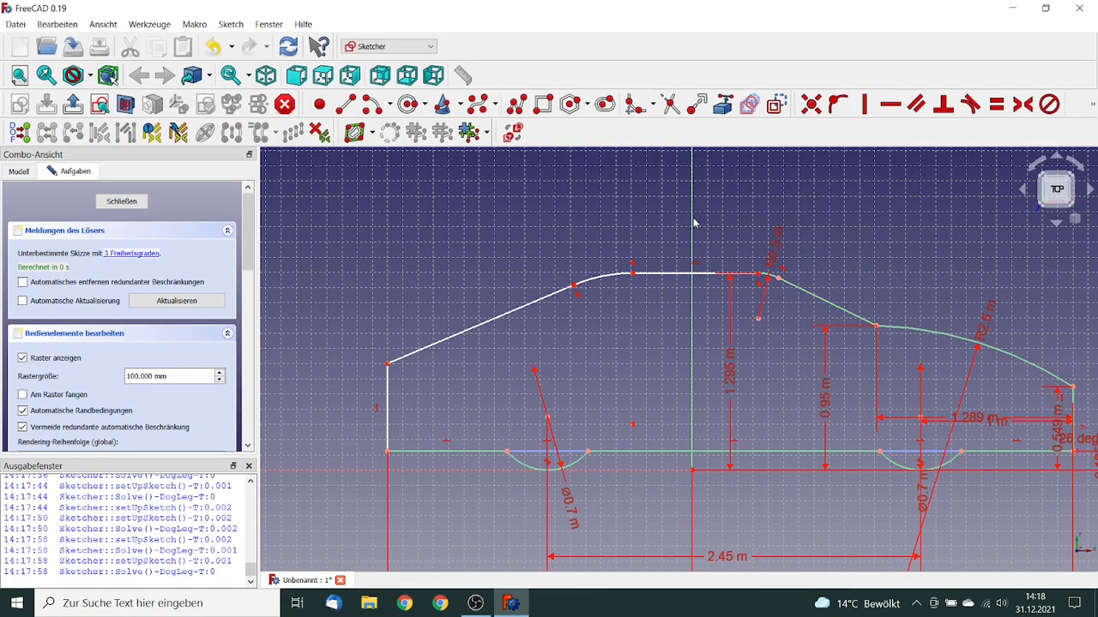
Constrain the radius of the tangent arc at the roof's left end to 0.7 m.
click(606, 279)
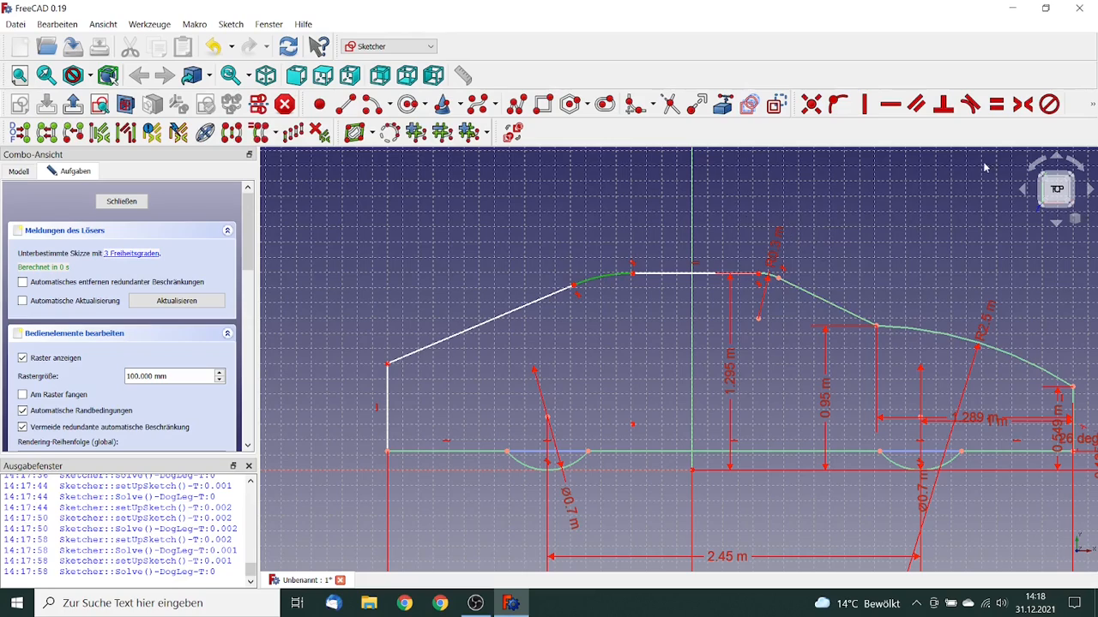
click(1093, 105)
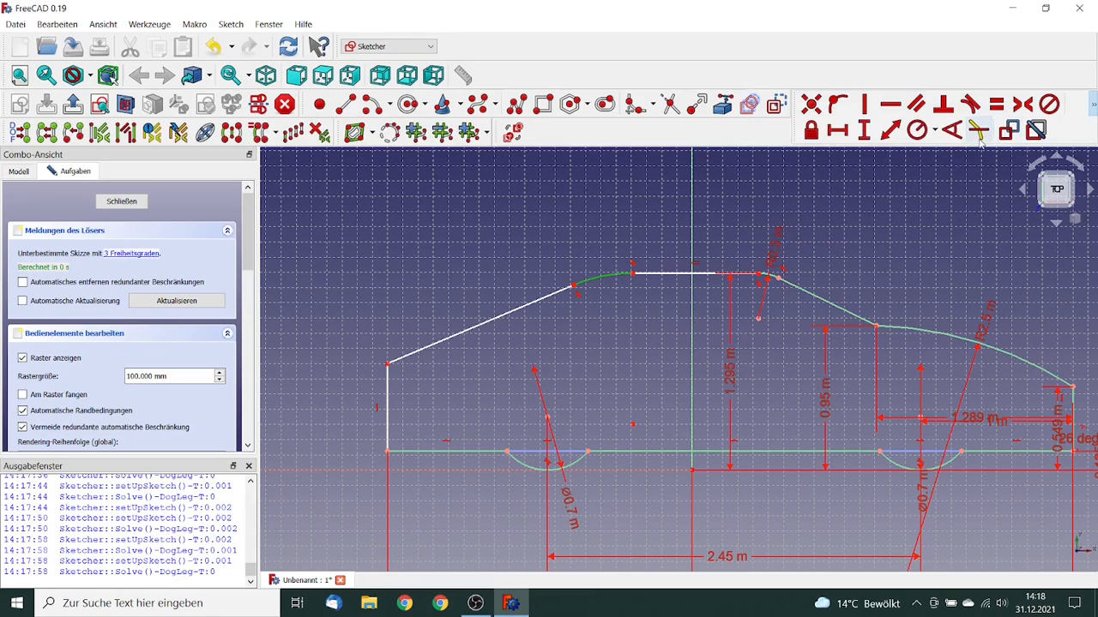
click(935, 131)
click(953, 153)
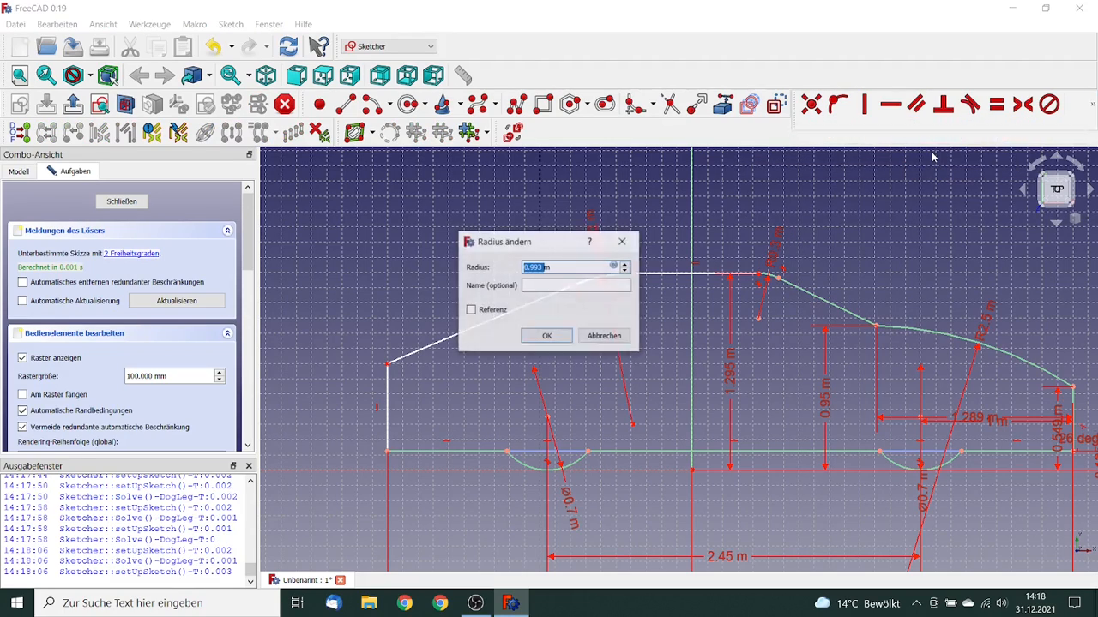
click(564, 267)
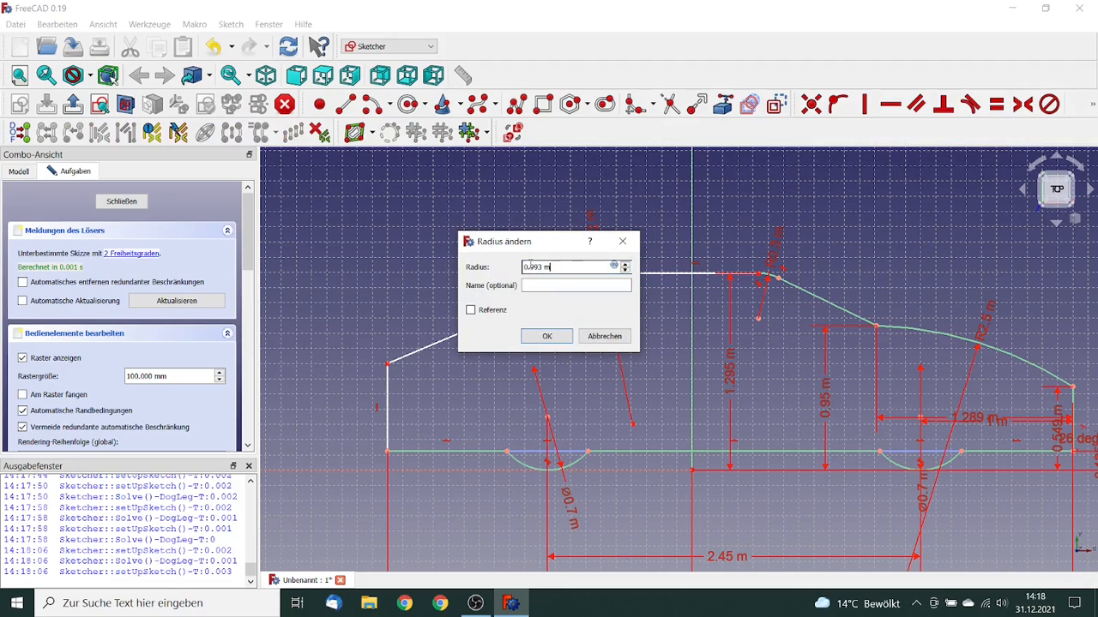
drag(526, 267, 538, 267)
text(0.1)
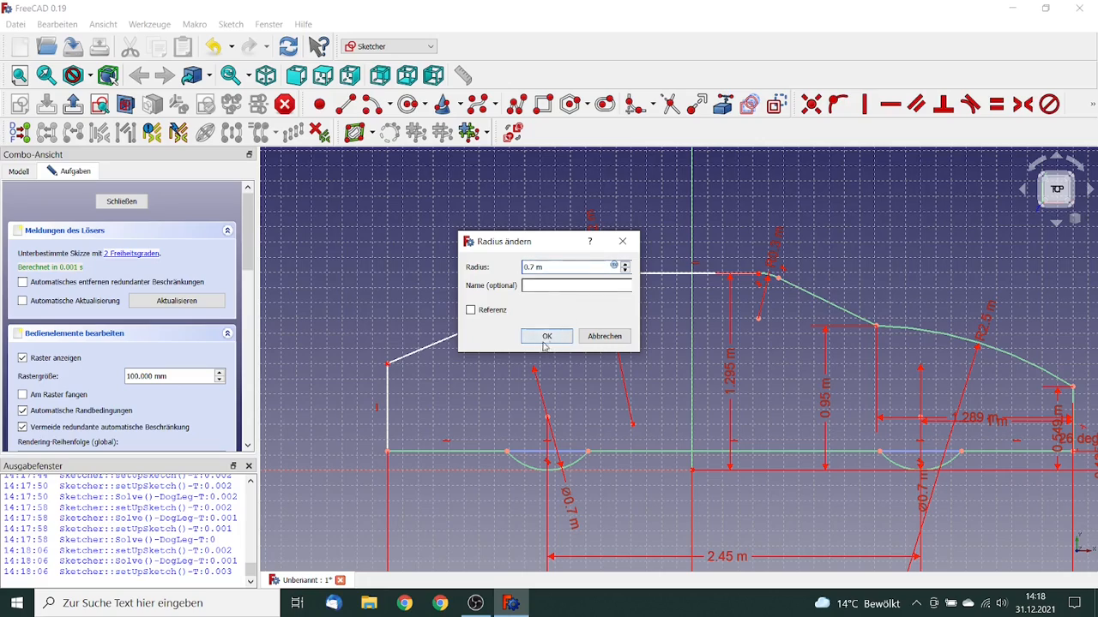
click(546, 335)
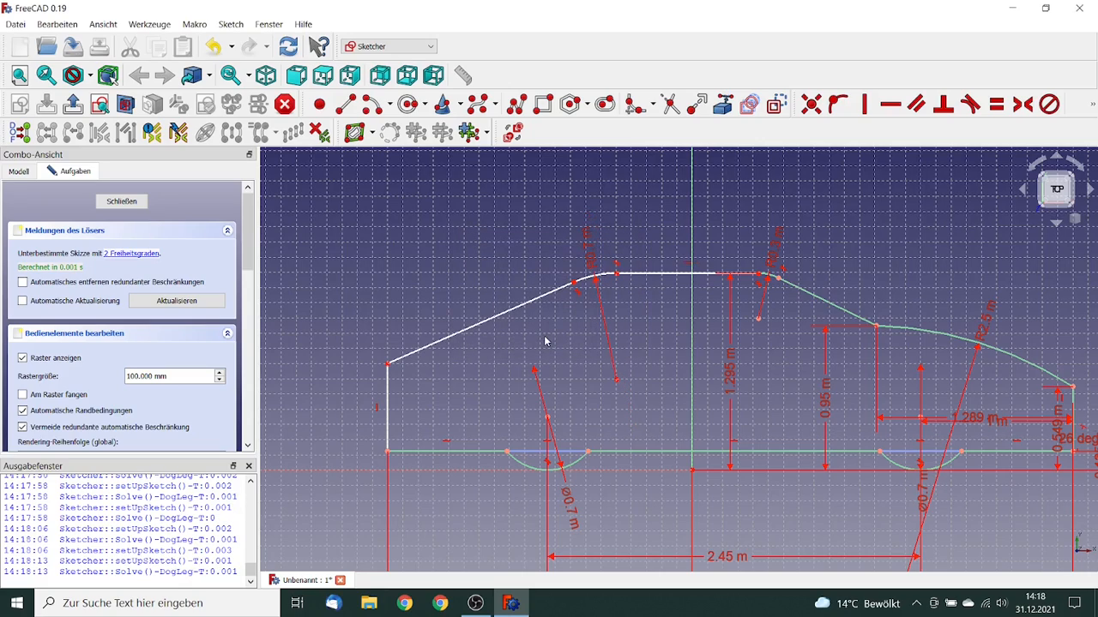
Constrain the vertical distance from the left vertical edge's upper endpoint to the horizontal axis to 795 mm.
click(387, 366)
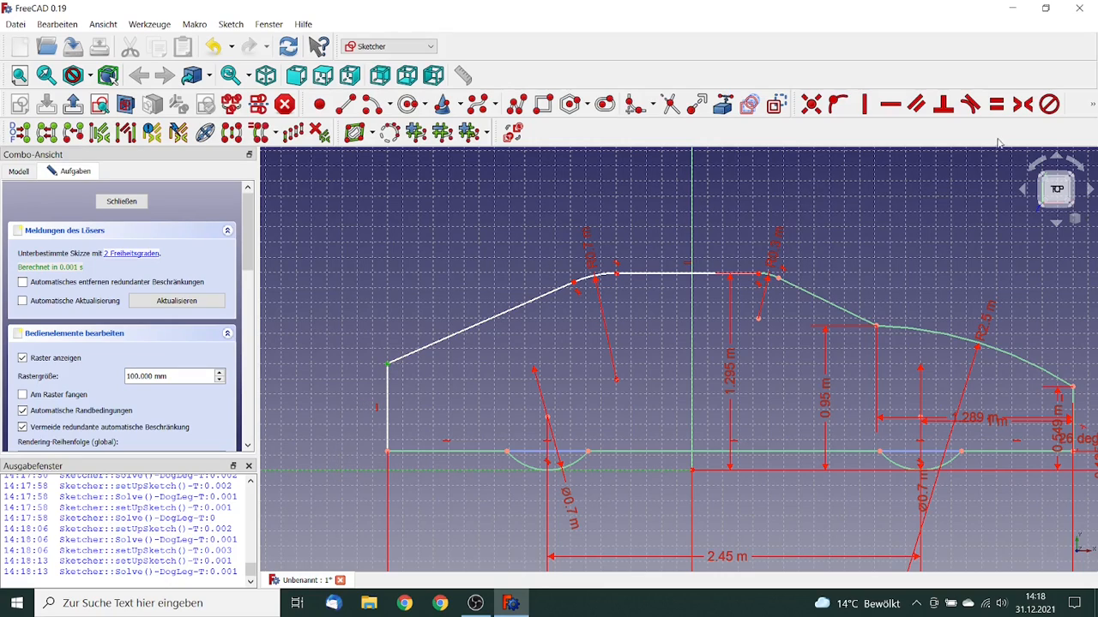
click(1092, 107)
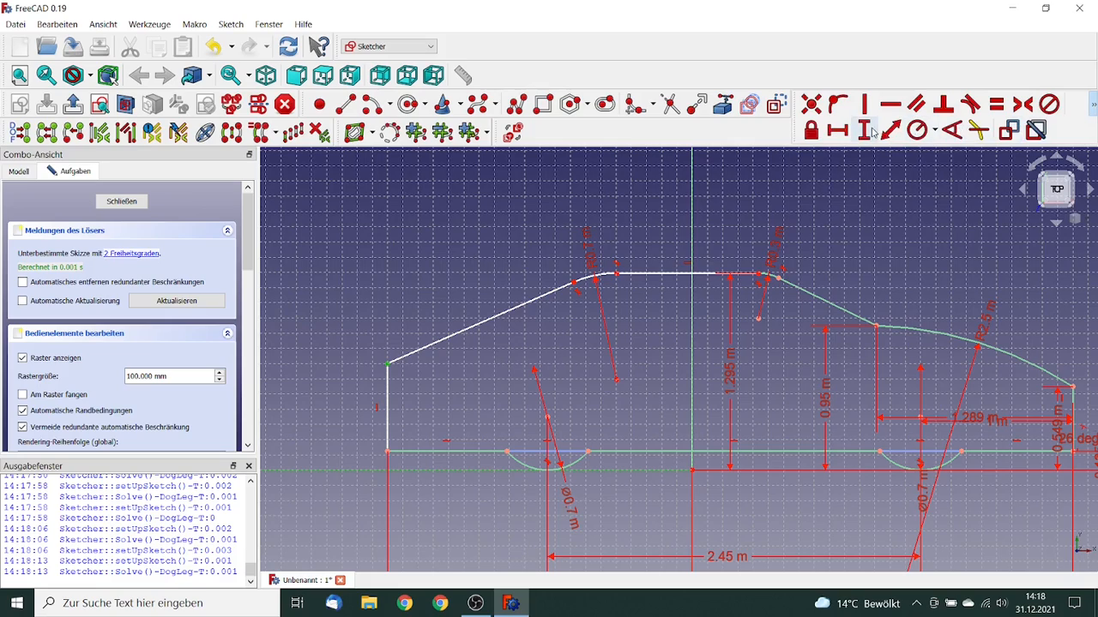
click(867, 129)
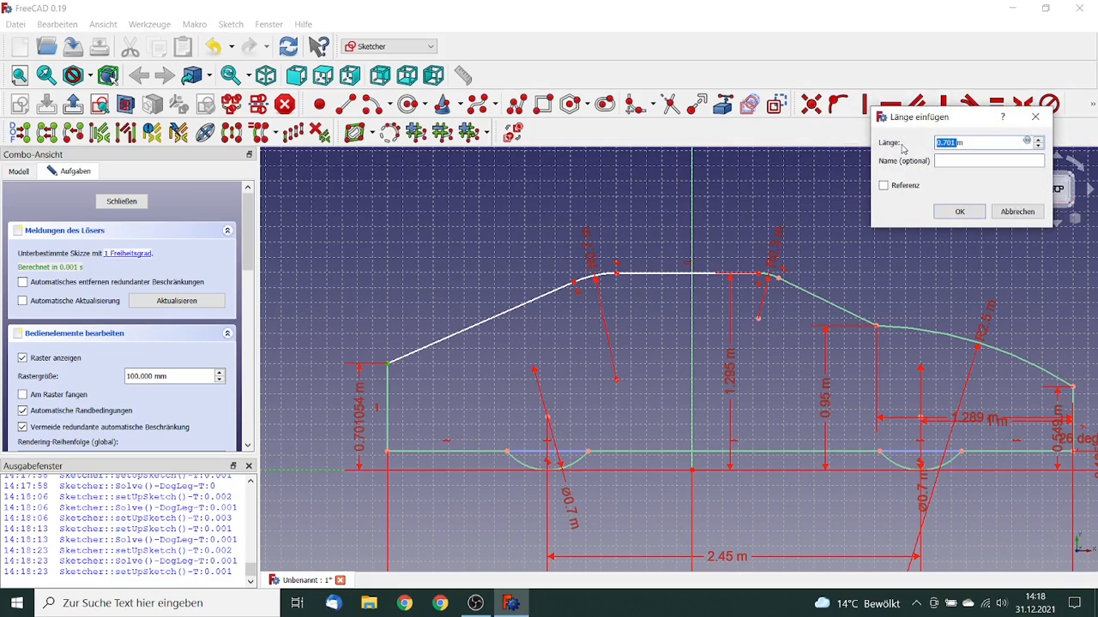
drag(984, 140, 857, 127)
text(795)
click(967, 213)
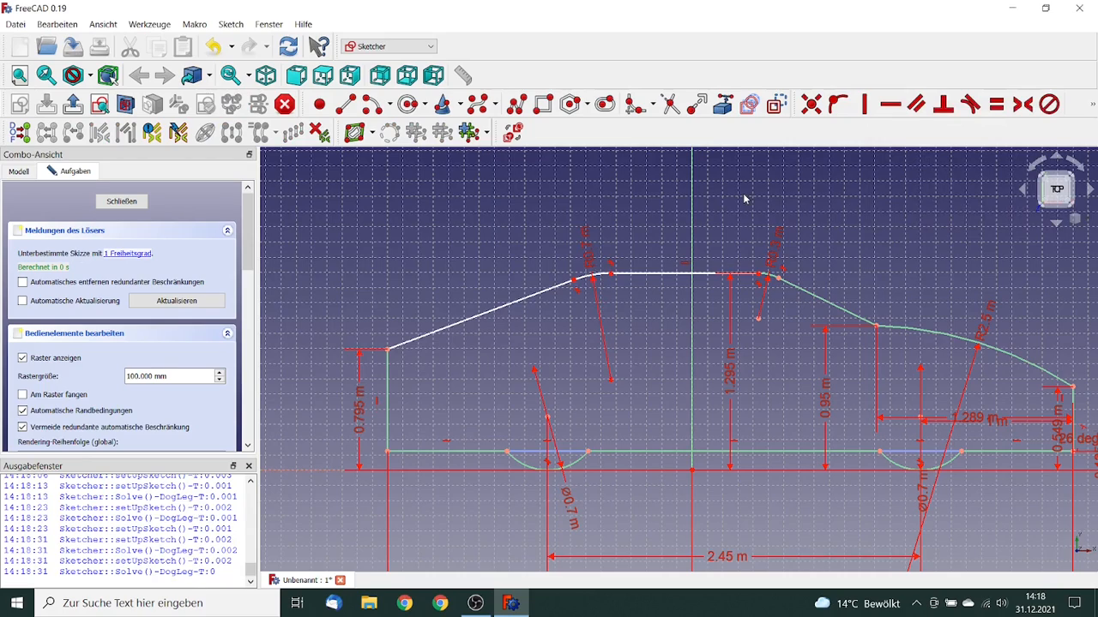
Constrain the horizontal distance from the left vertical edge's lower endpoint to the left roof arc's left endpoint to 1481 mm.
click(574, 283)
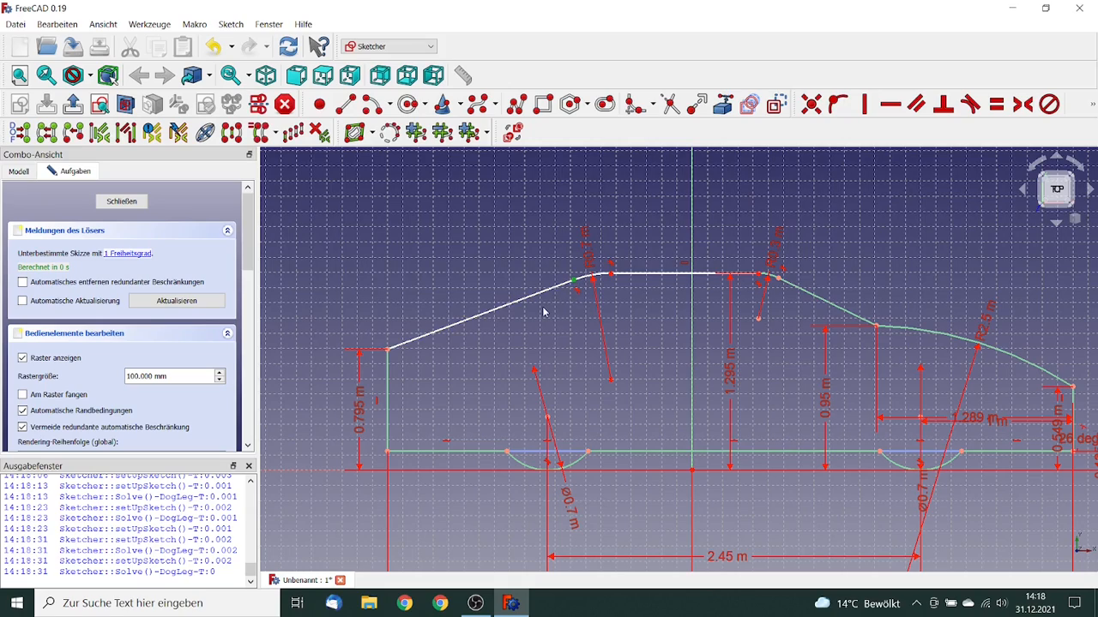
click(385, 453)
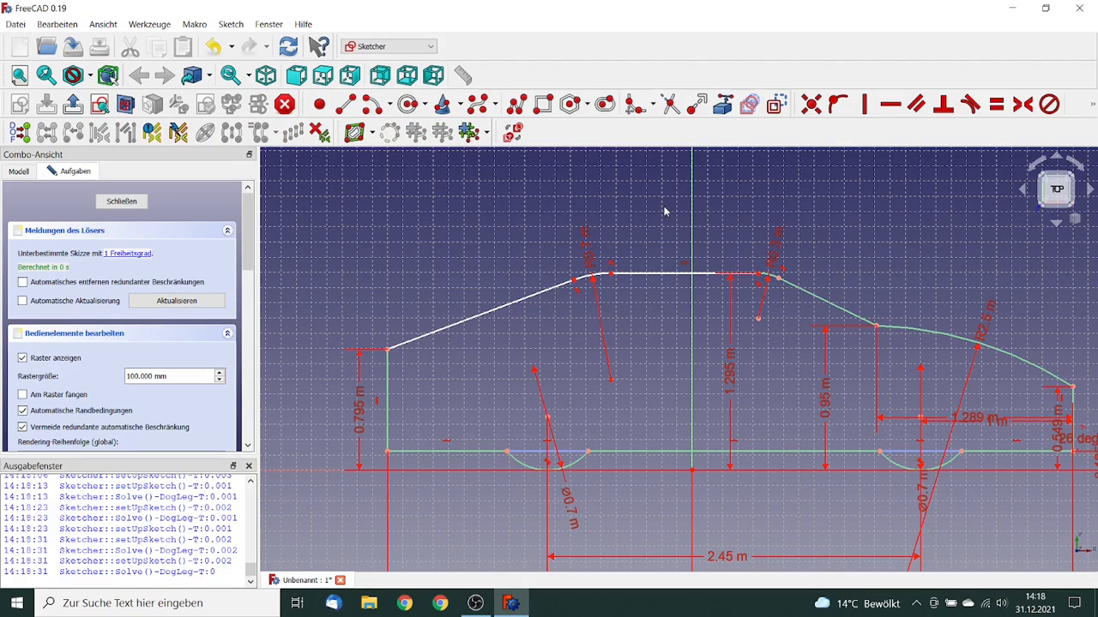
click(574, 285)
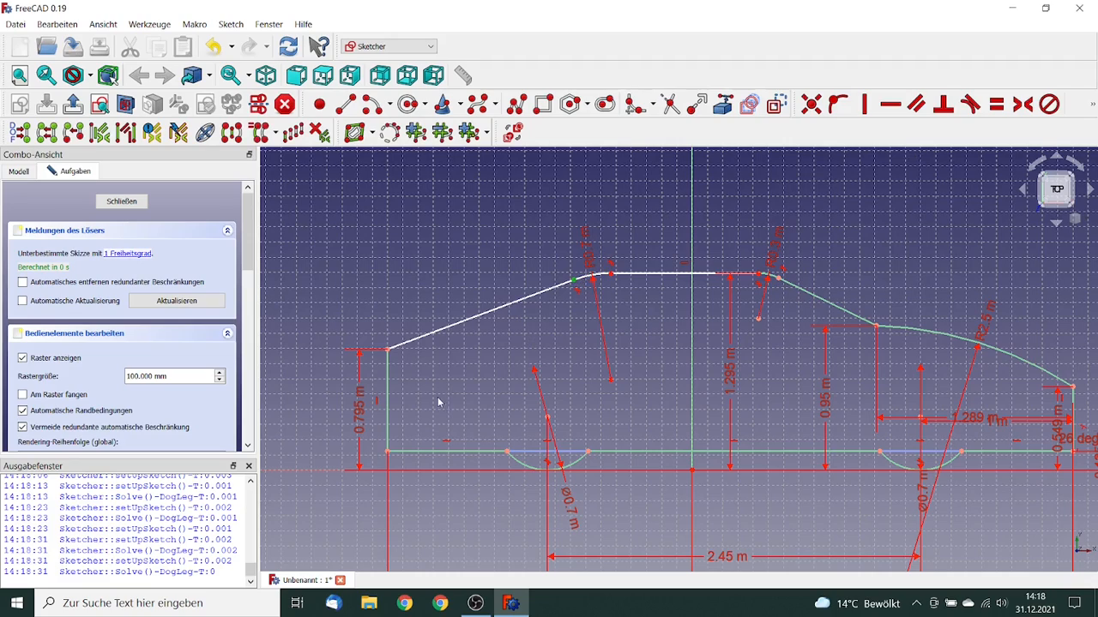
click(387, 453)
click(1093, 105)
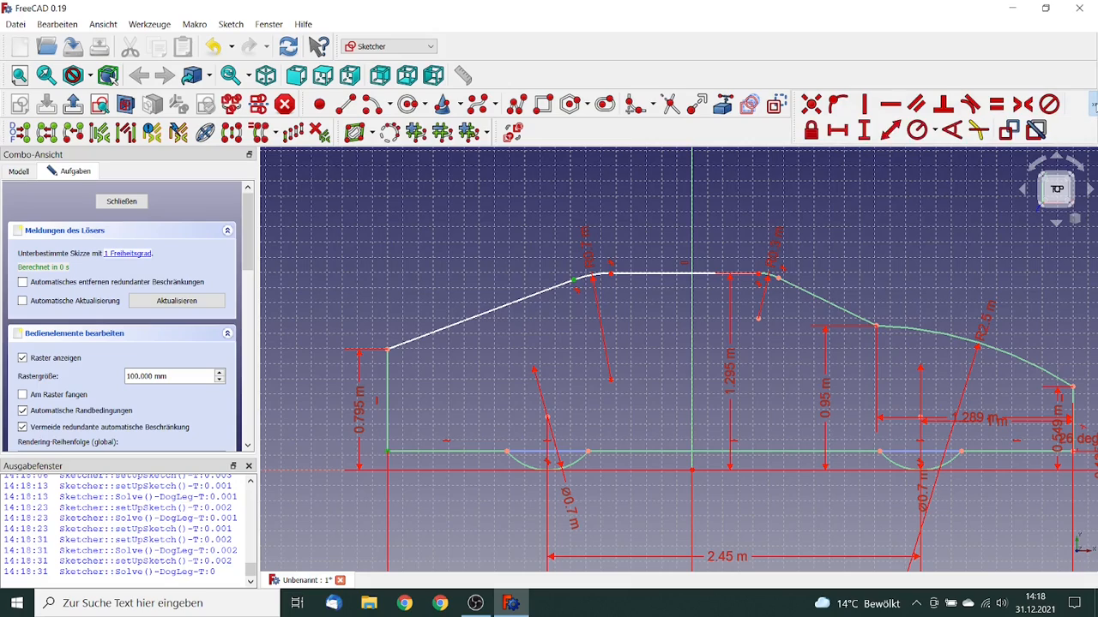
click(839, 133)
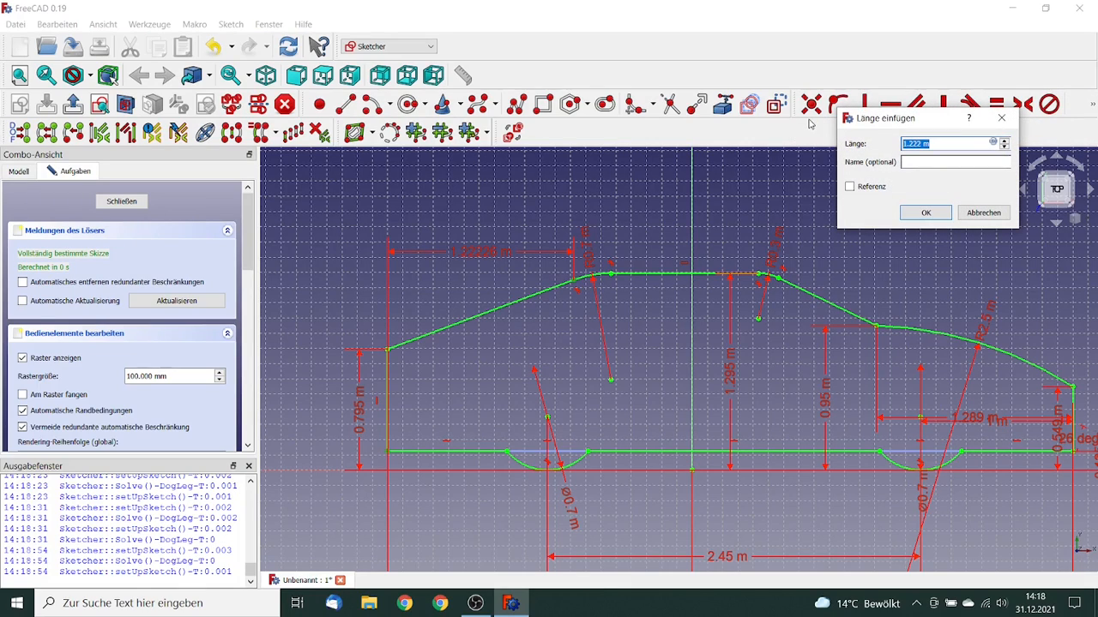
text(1481 mm)
click(926, 214)
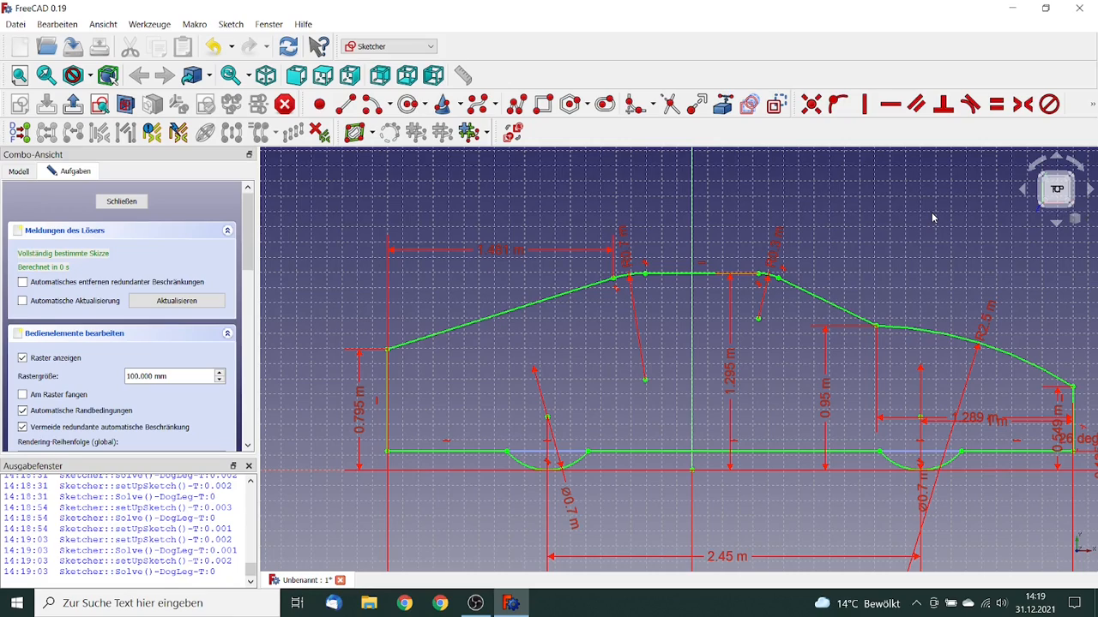
Replace the left roof arc's radius constraint with a 1234 mm vertical distance from its left endpoint to the horizontal axis.
click(627, 262)
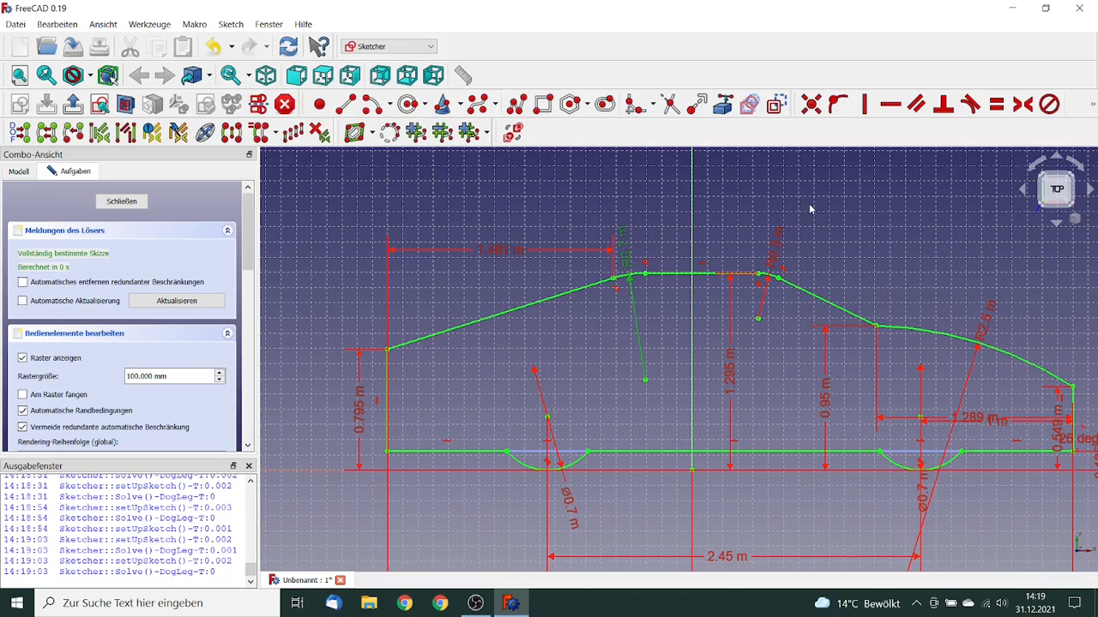
key(Delete)
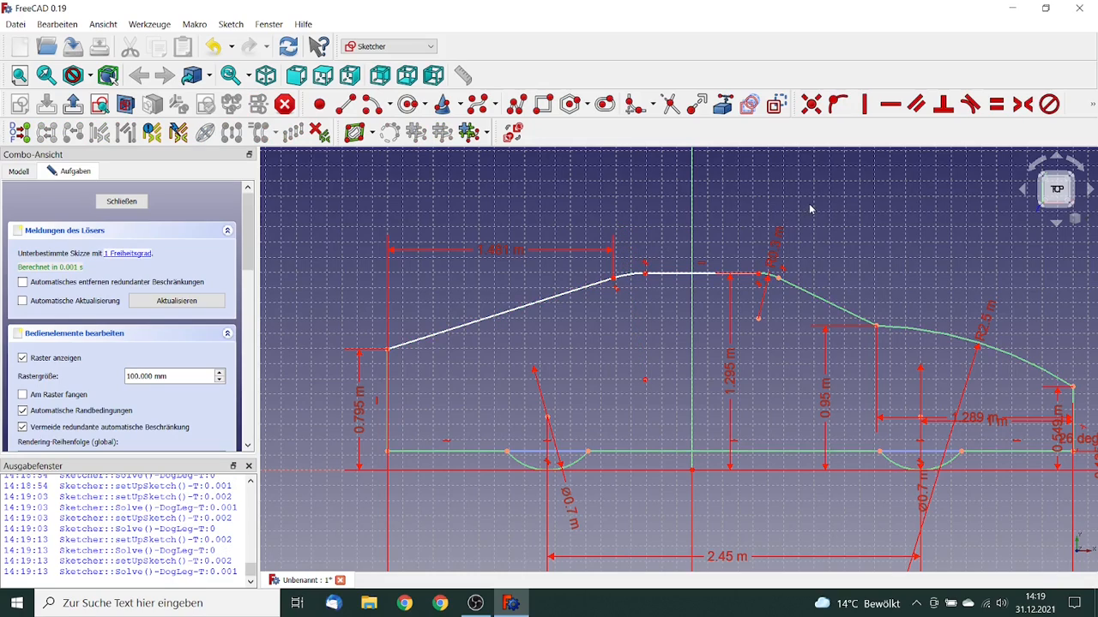
click(614, 281)
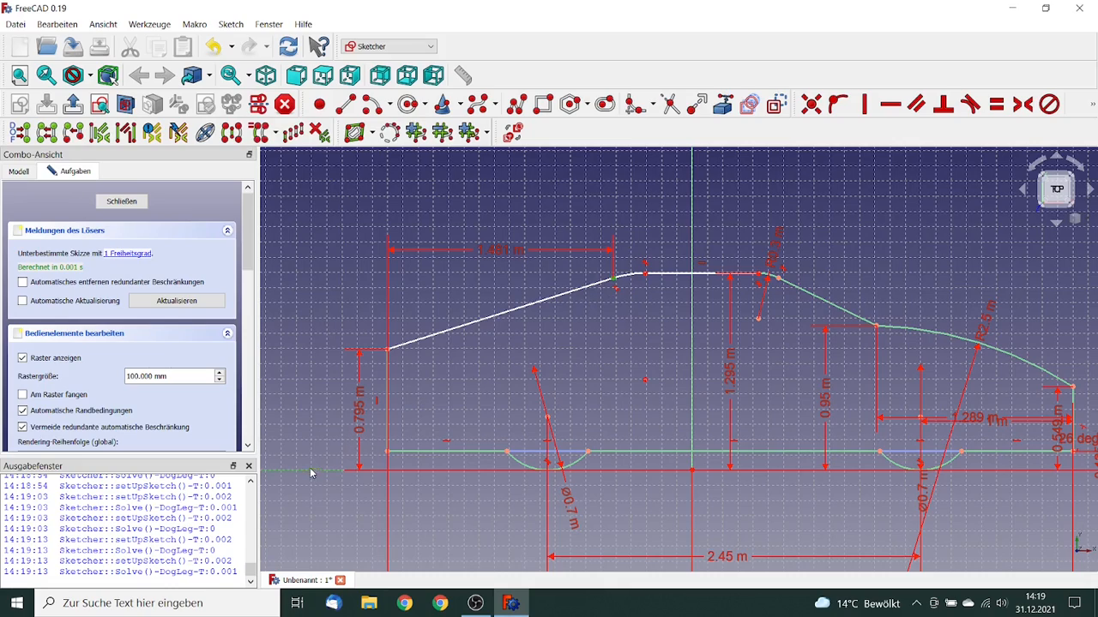
click(1091, 108)
click(864, 128)
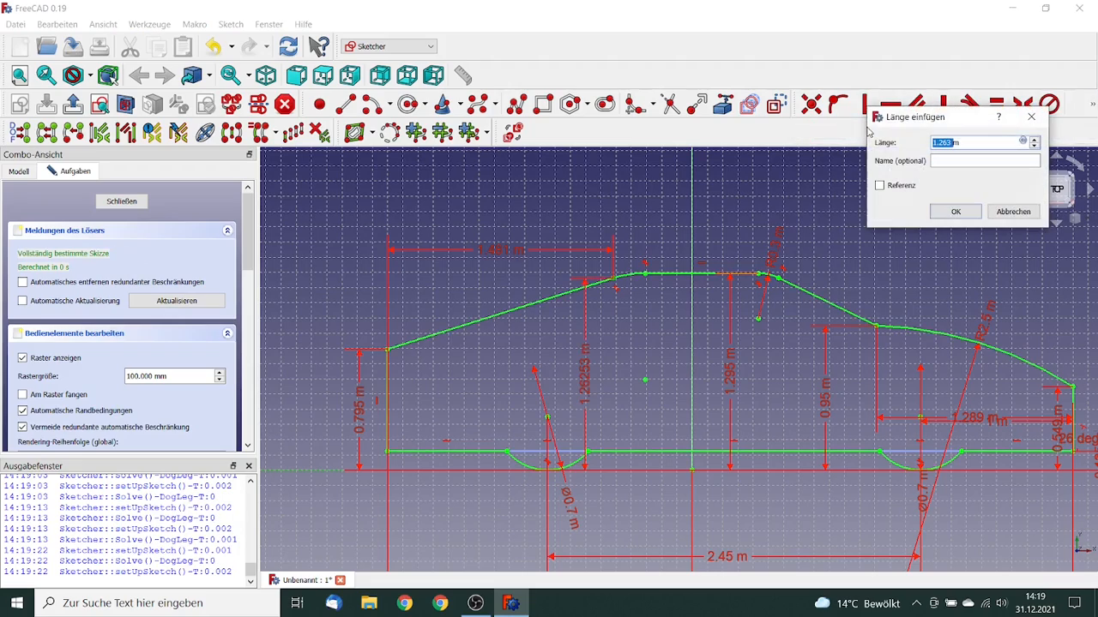
drag(968, 143, 870, 133)
text(1234 mm)
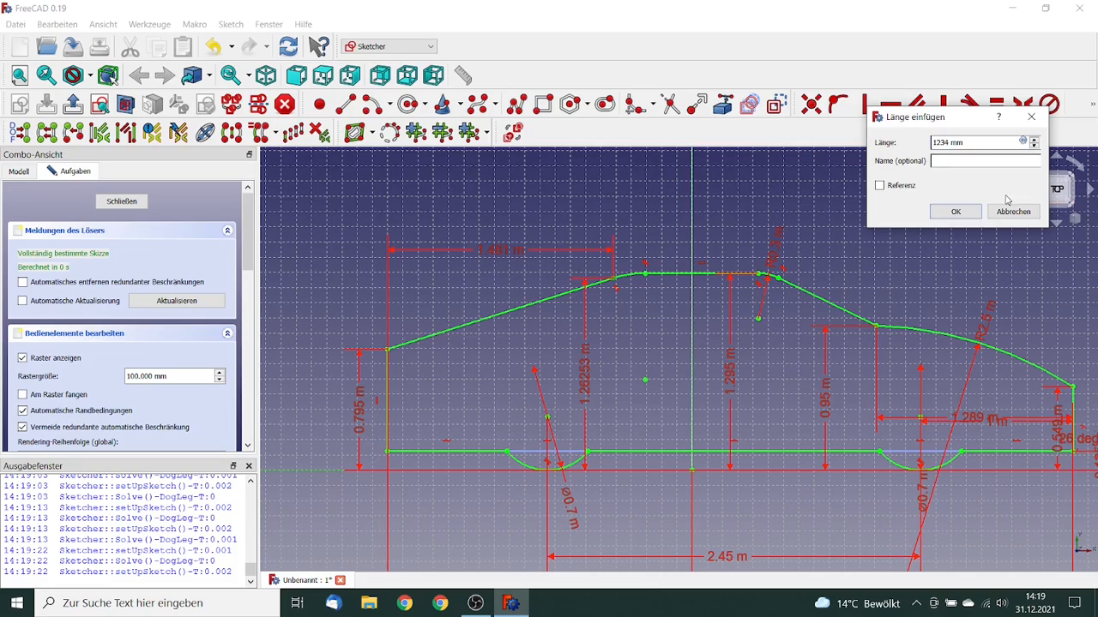
click(955, 211)
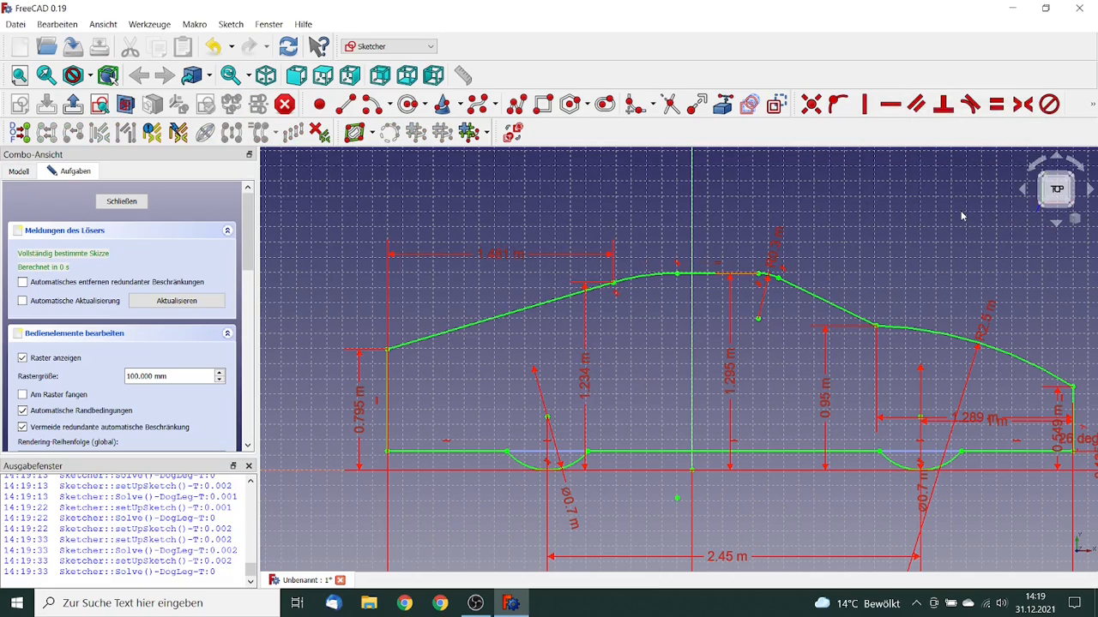
Move the 0.795 m dimension outward and round the profile's upper-left corner with a constraint-preserving fillet.
mouse_move(360, 415)
mouse_down()
mouse_move(323, 409)
mouse_move(312, 302)
mouse_up()
click(655, 105)
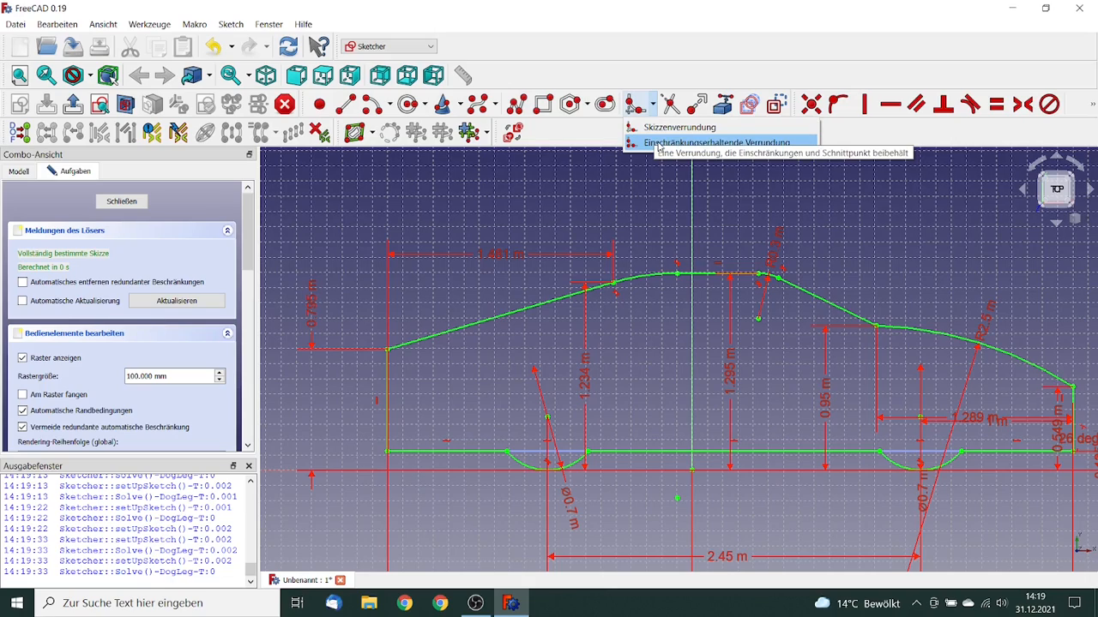
click(658, 143)
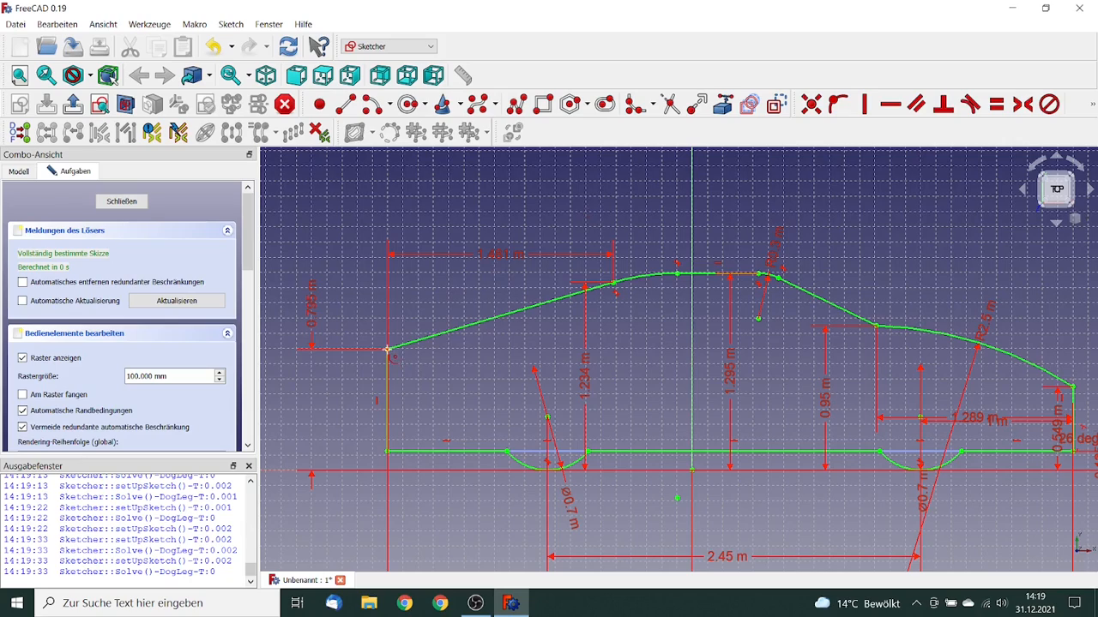
click(388, 349)
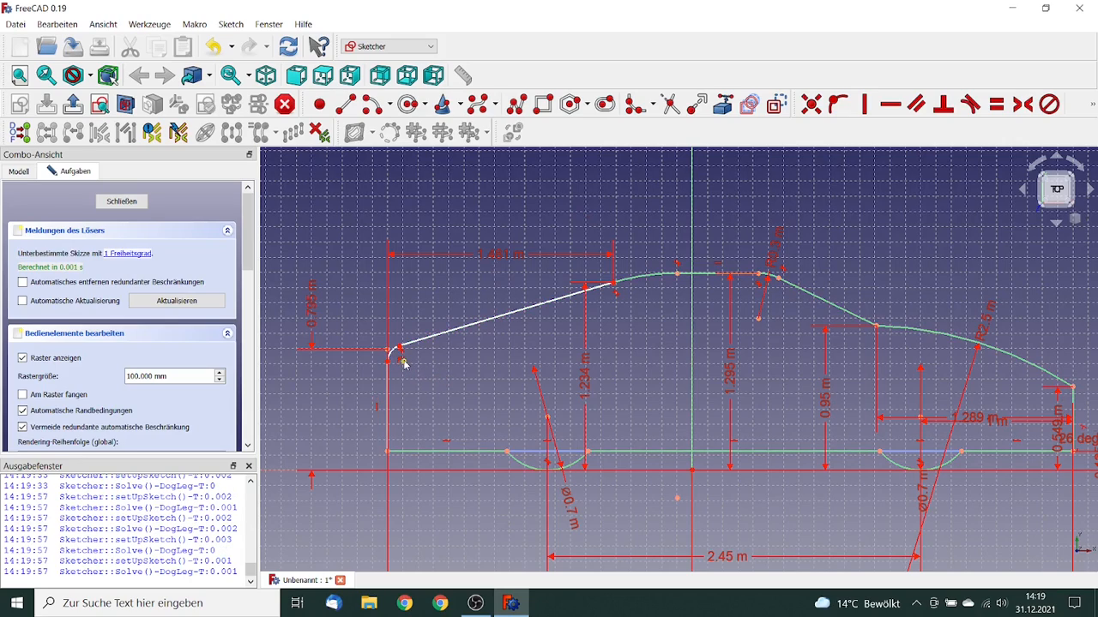
right_click(393, 354)
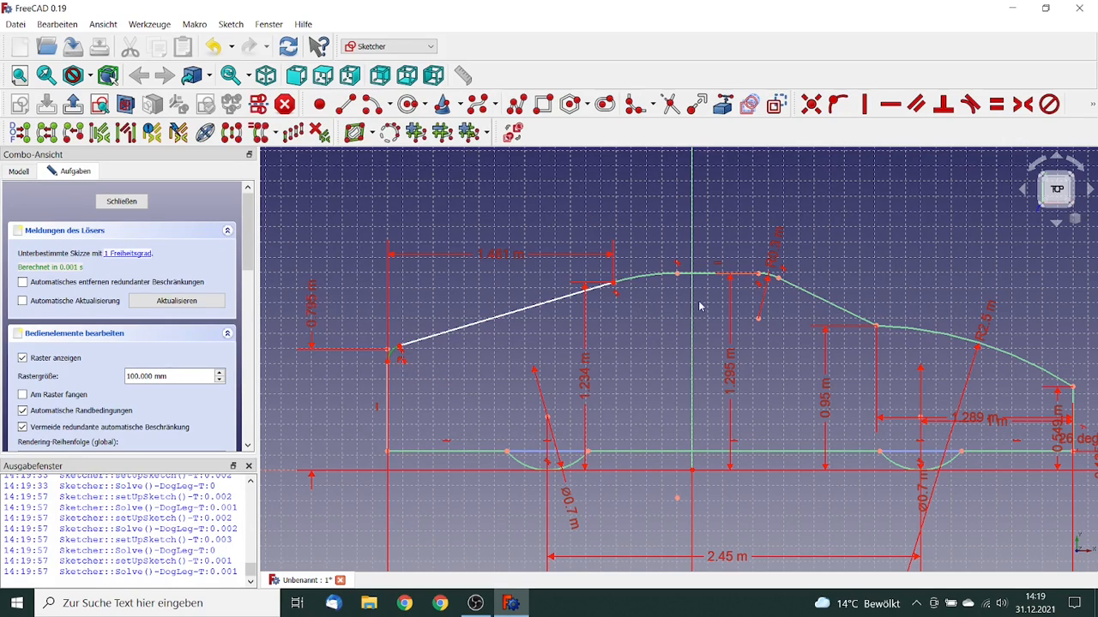
Constrain the radius of the upper-left corner fillet to 0.2 m.
click(1092, 106)
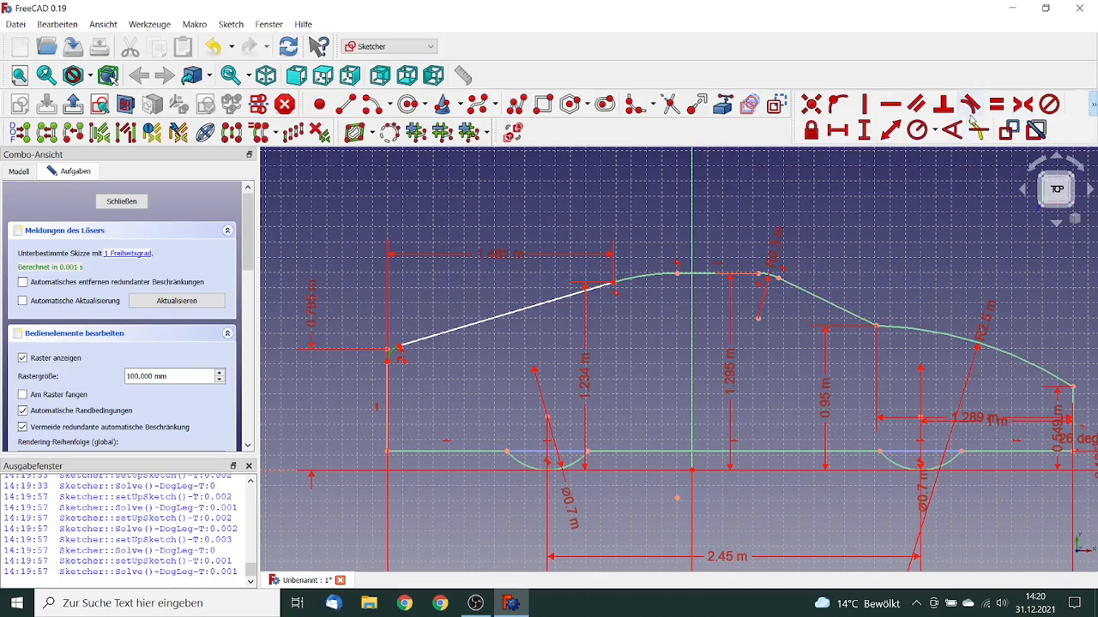
click(934, 132)
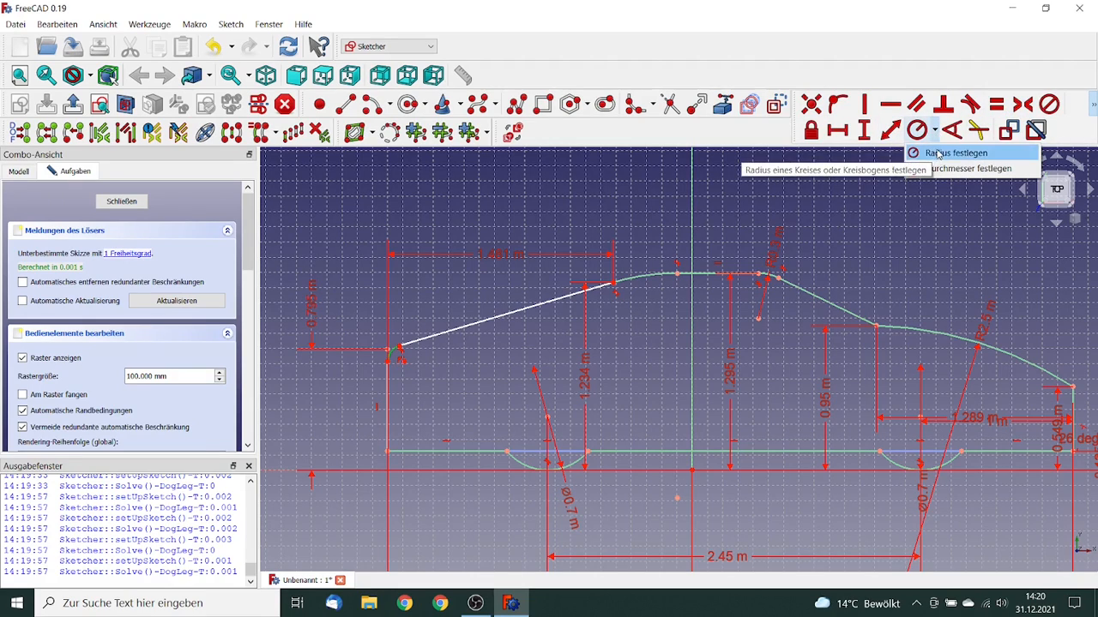
click(952, 154)
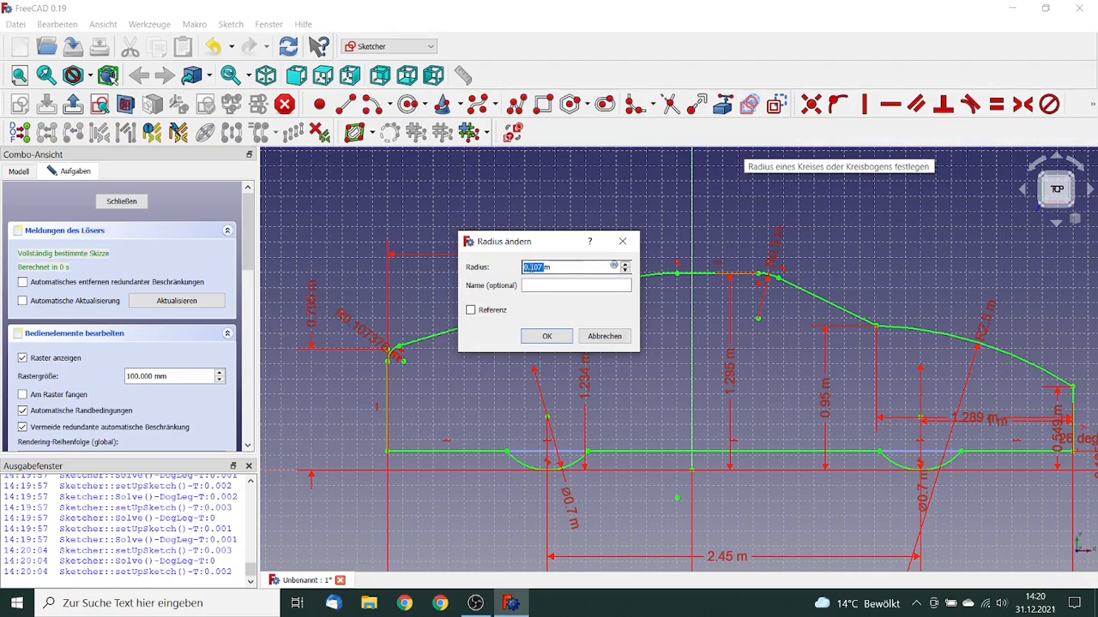
click(530, 268)
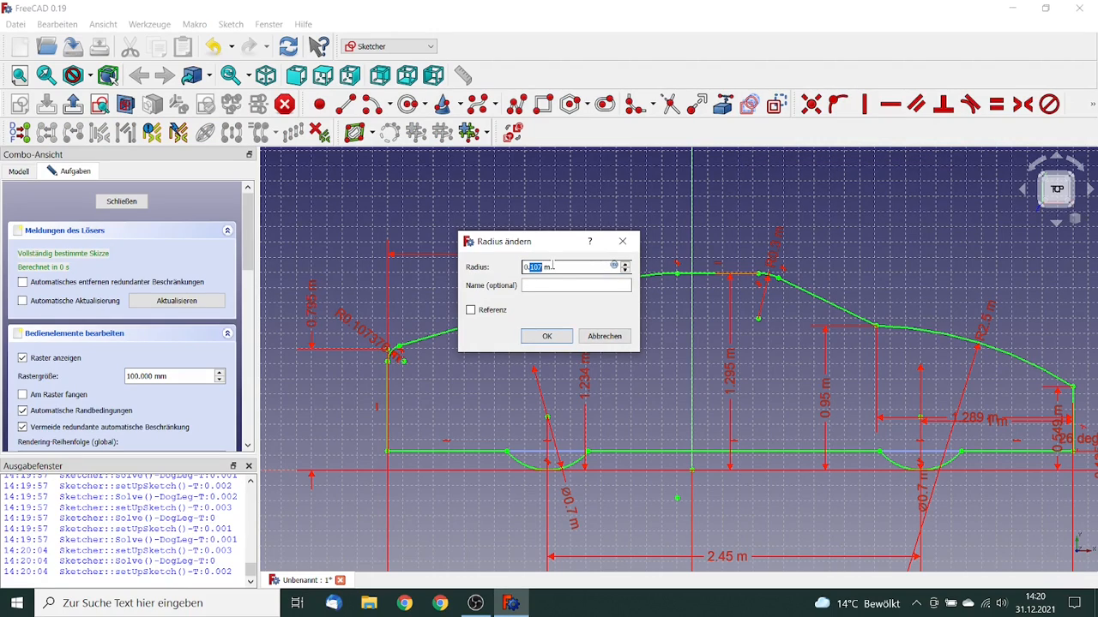
text(0.25)
click(546, 335)
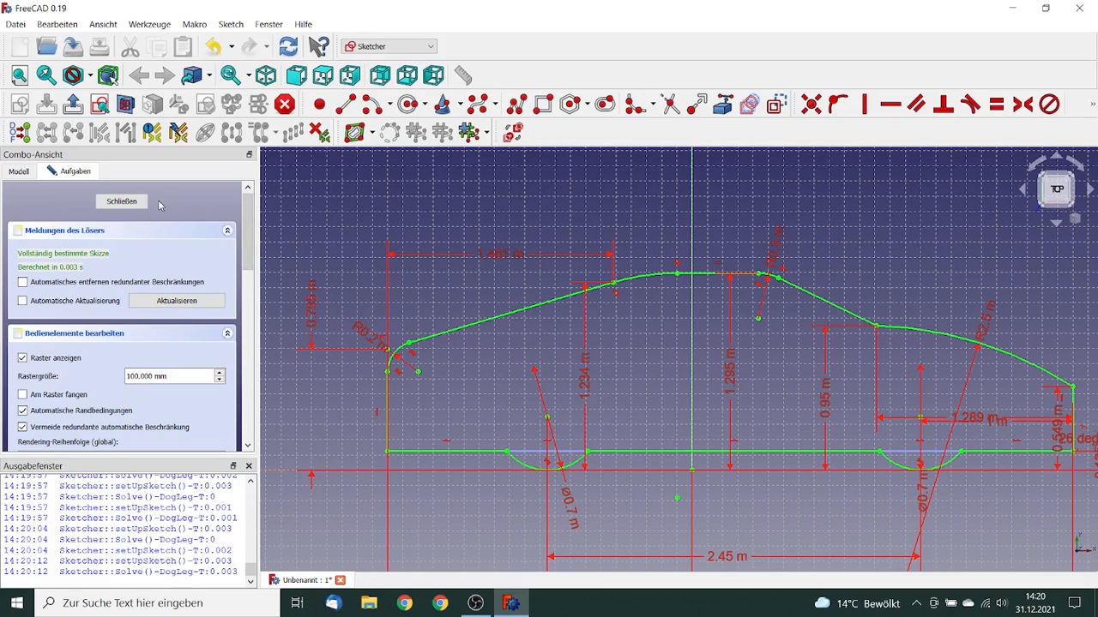
Close the profile sketch and pad it by 2 m, symmetric to the sketch plane.
click(121, 201)
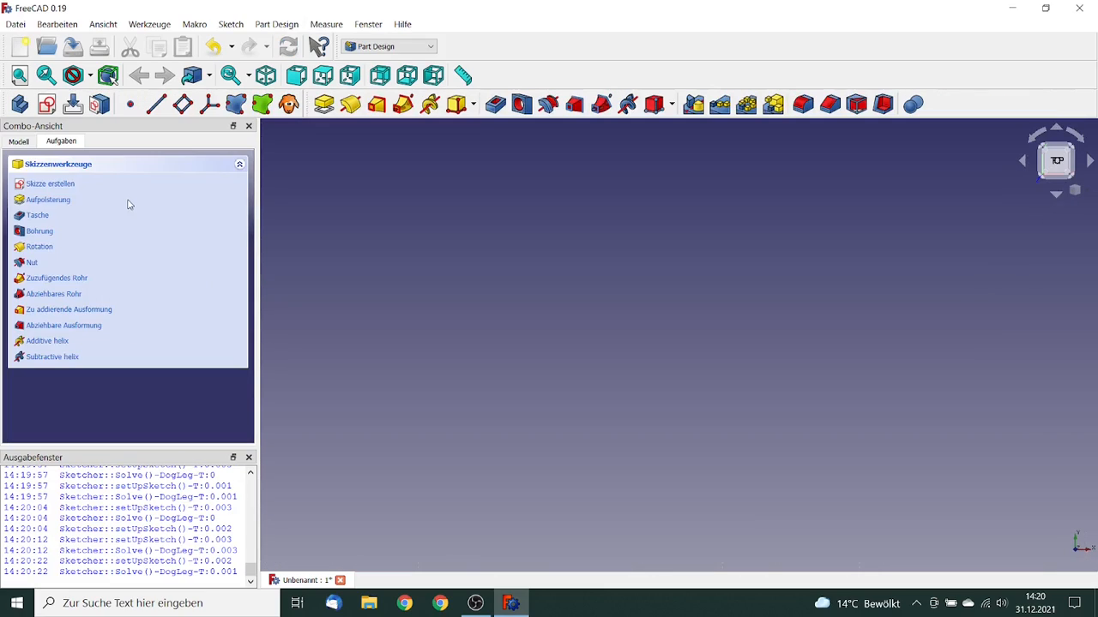
click(51, 199)
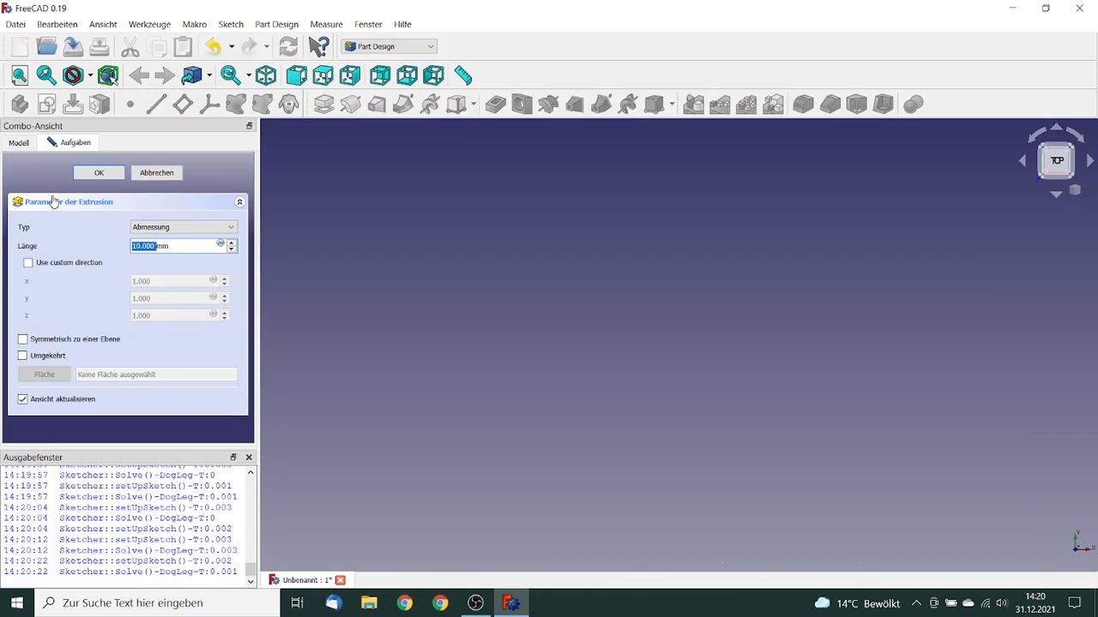
click(231, 227)
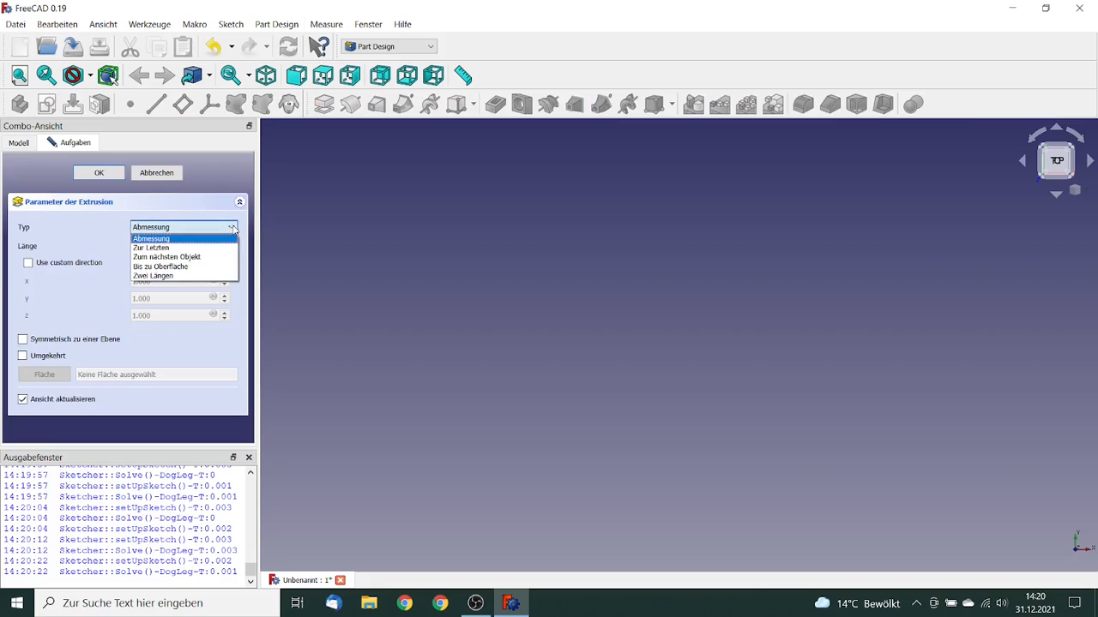
click(197, 239)
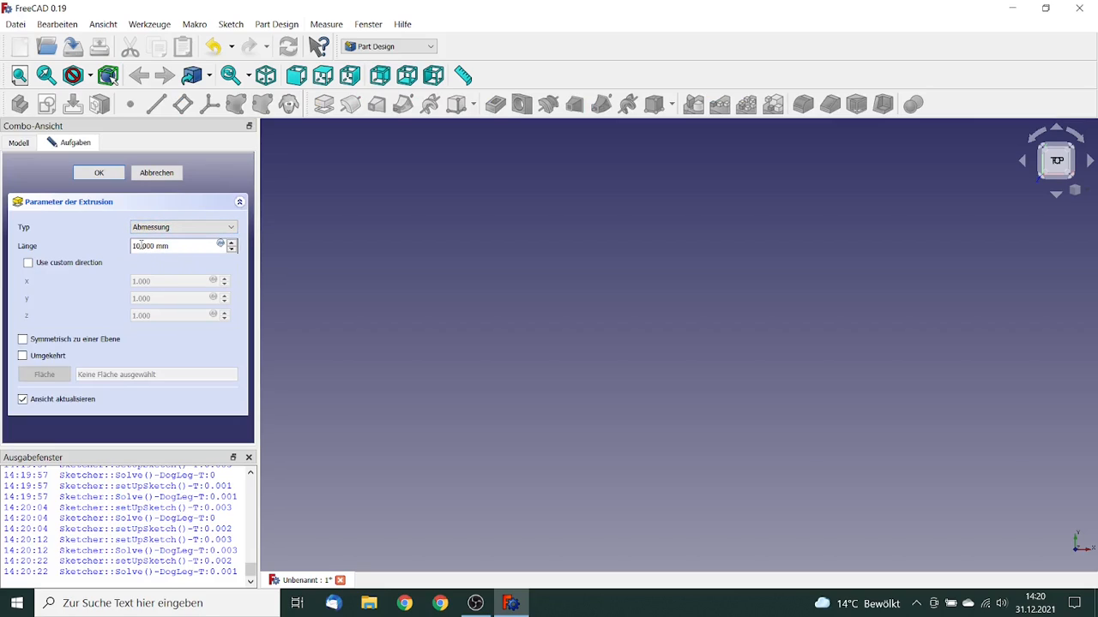
drag(172, 245, 75, 230)
text(2)
click(57, 341)
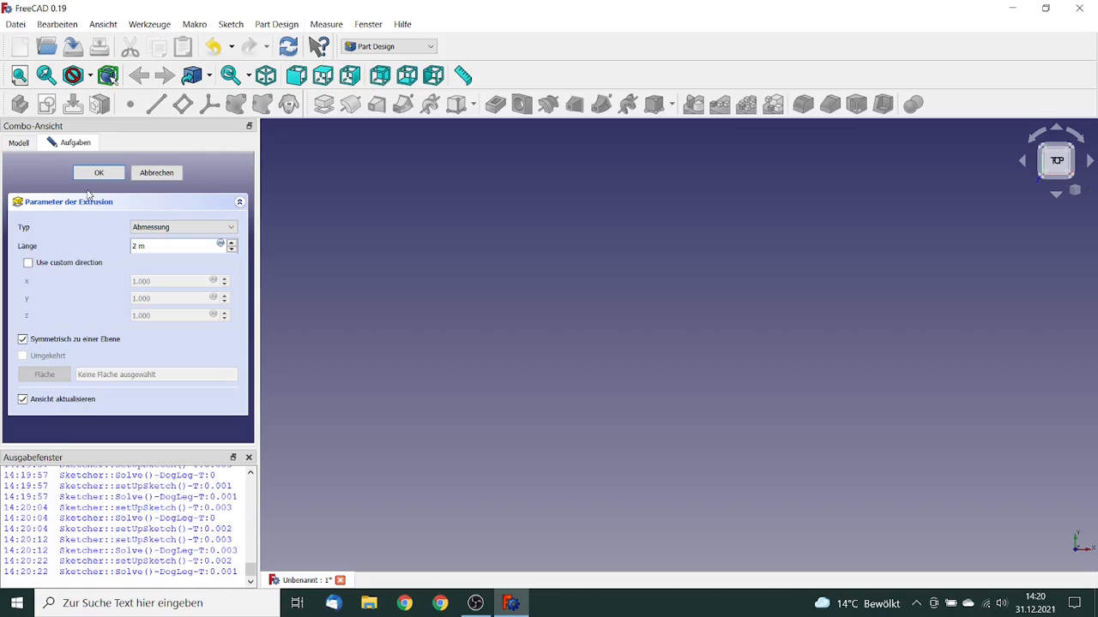
click(100, 173)
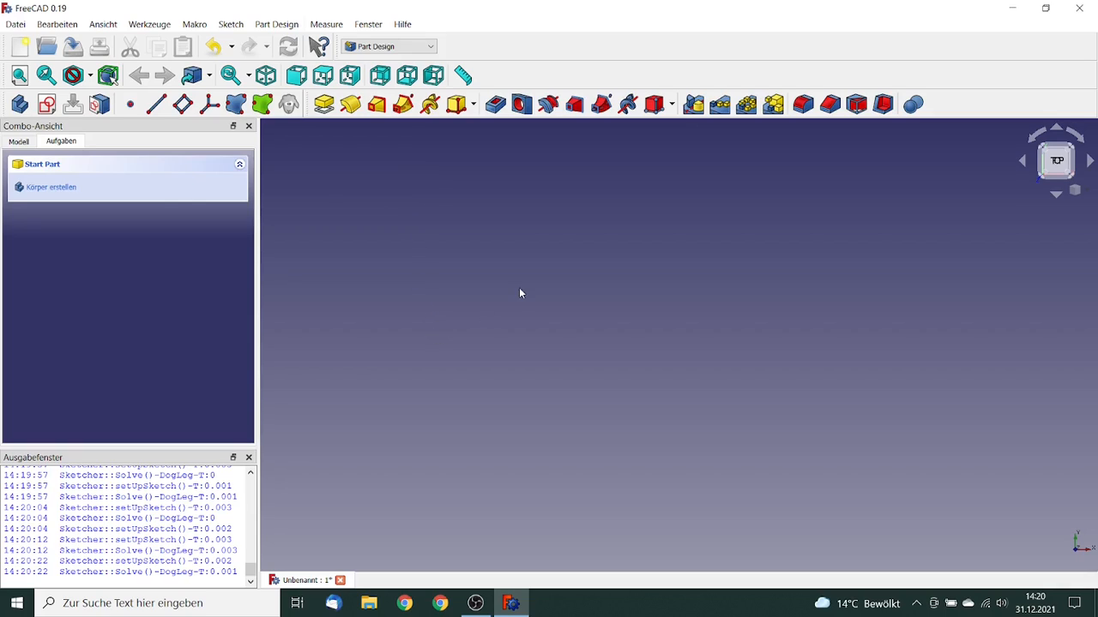
Create a sketch on the flat vertical face at the car body's front end and set its grid size to 100 mm.
middle_drag(567, 236, 567, 310)
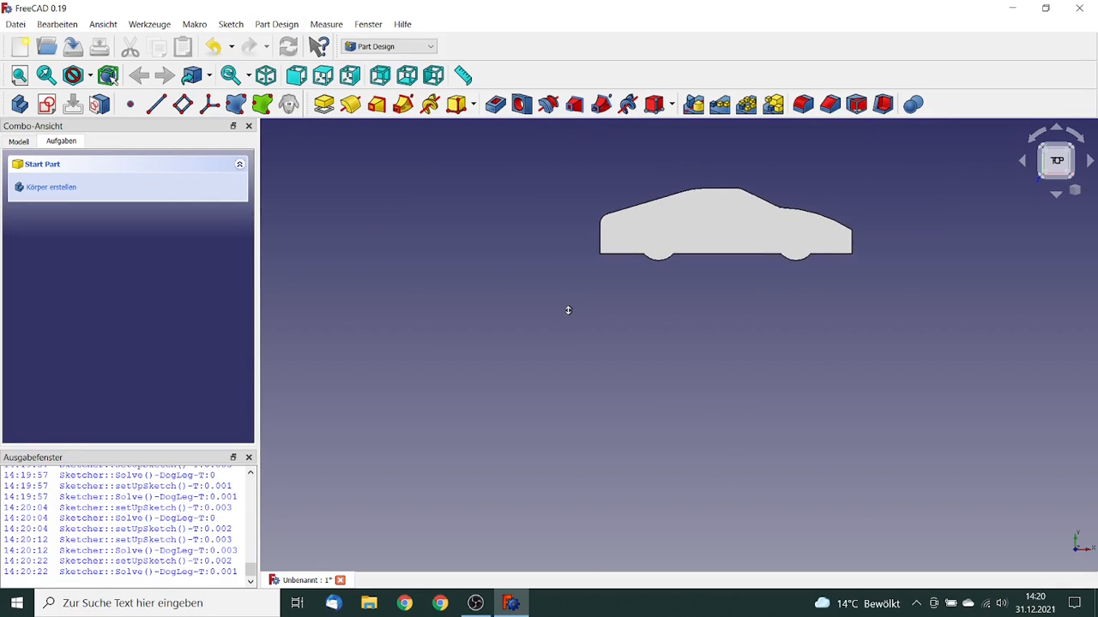
mouse_move(660, 260)
middle_down()
mouse_move(657, 326)
mouse_move(649, 245)
middle_up()
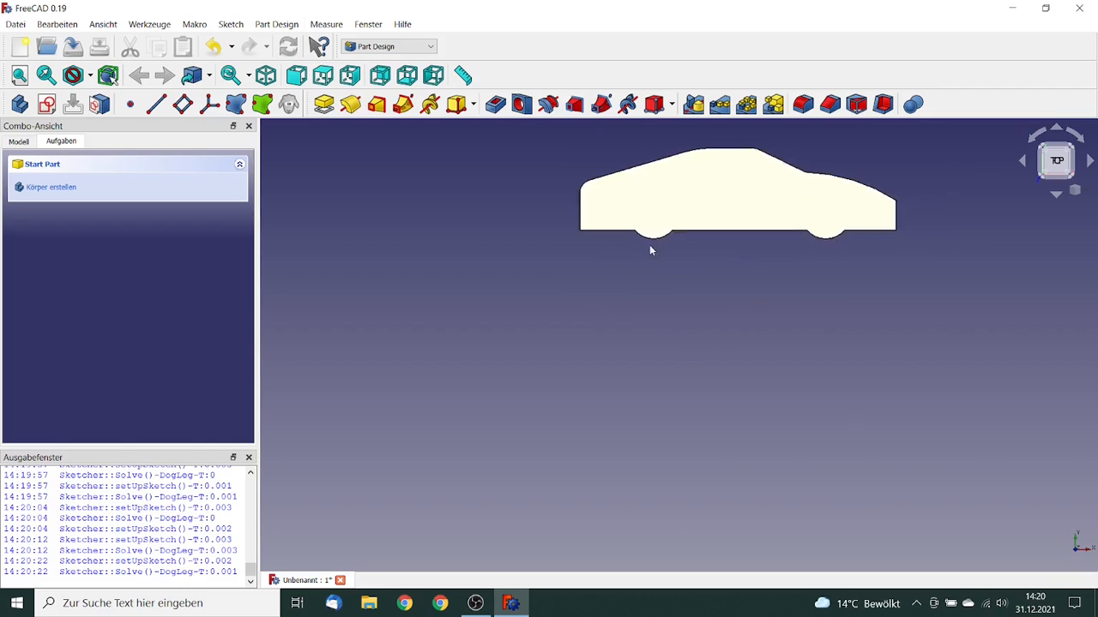
middle_drag(622, 355, 657, 522)
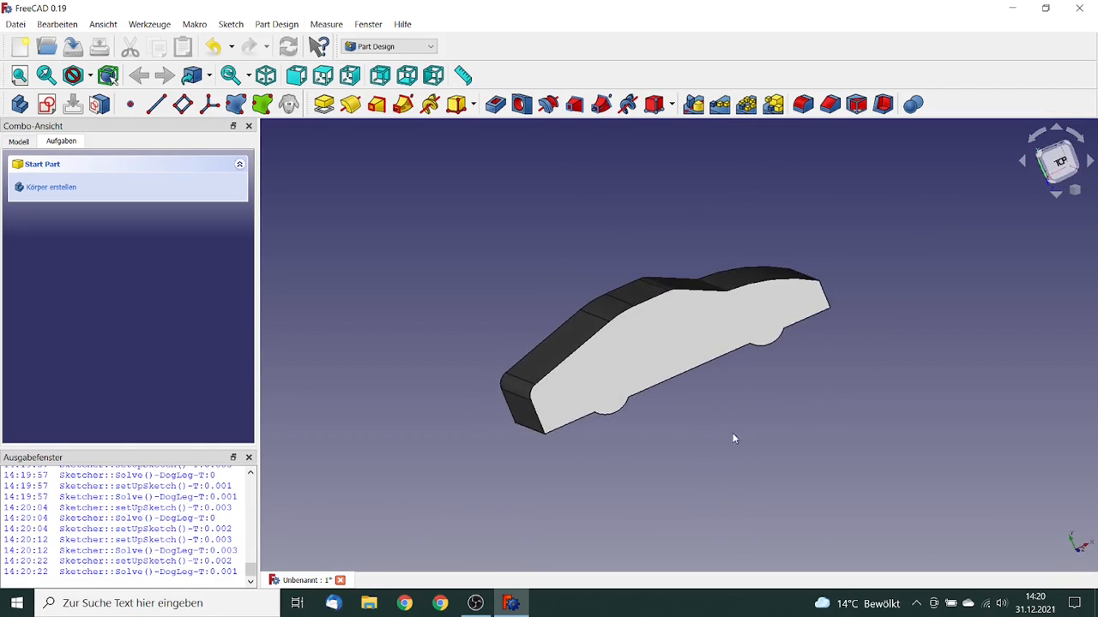
middle_drag(732, 439, 533, 375)
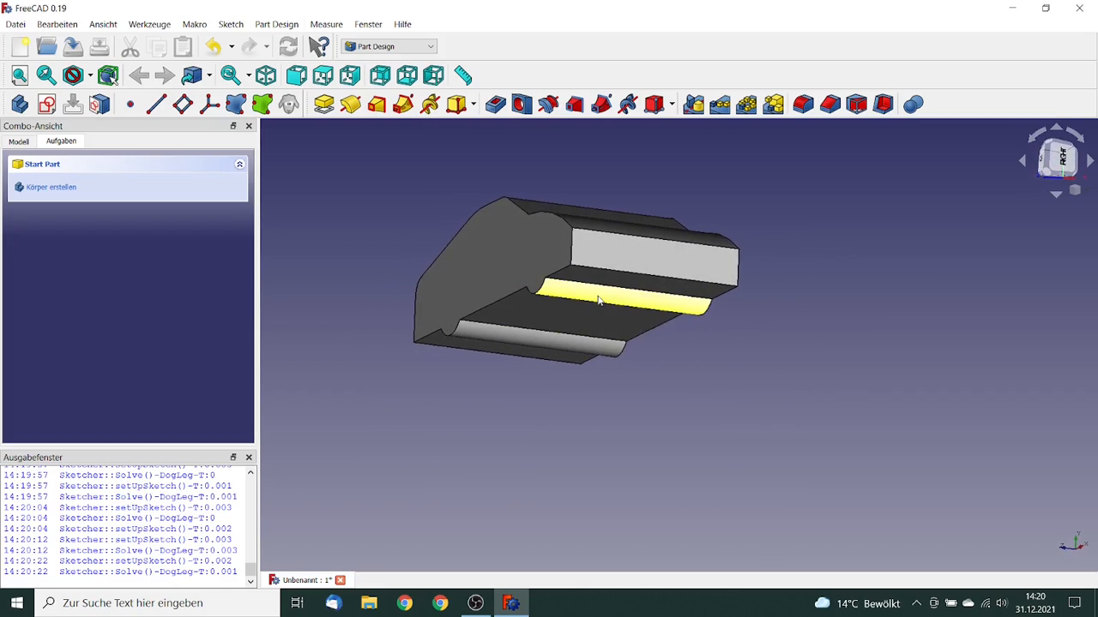
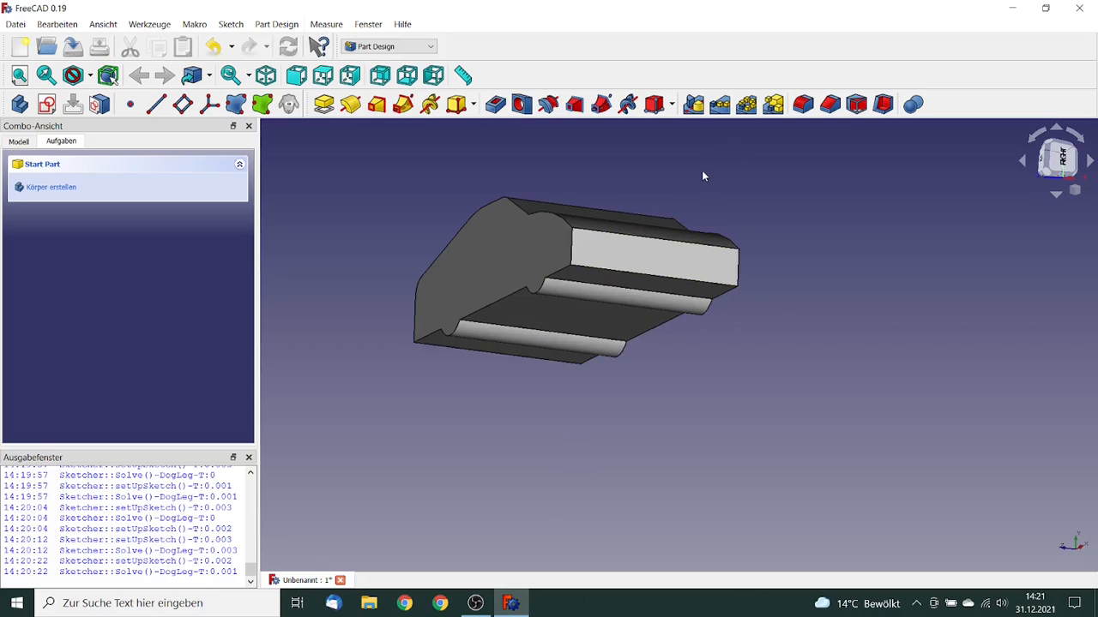
click(655, 263)
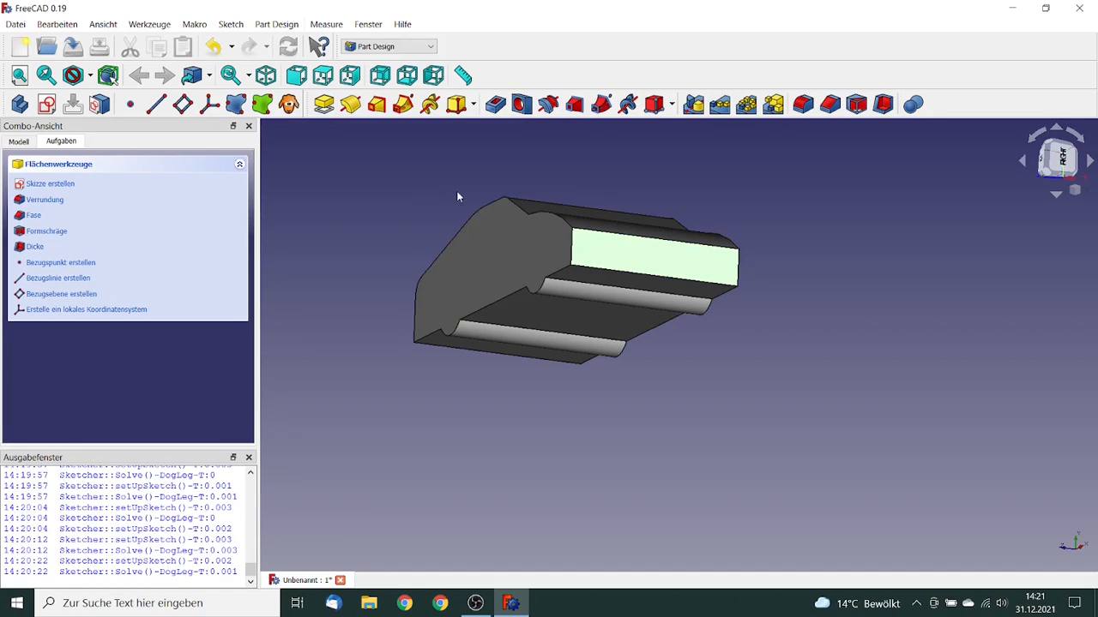
click(47, 104)
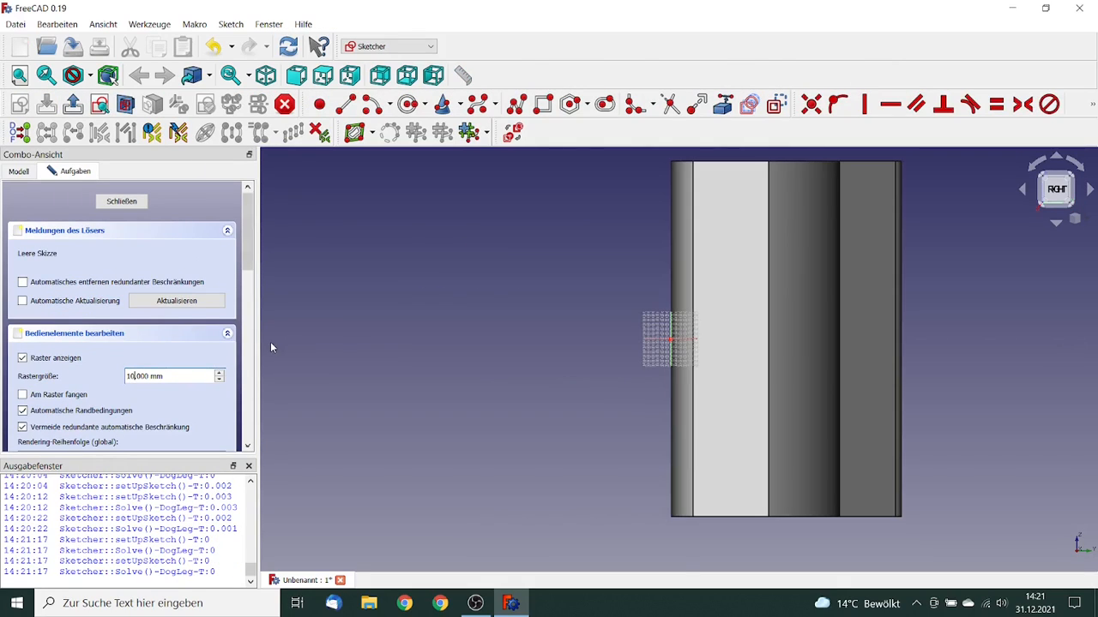
text(0)
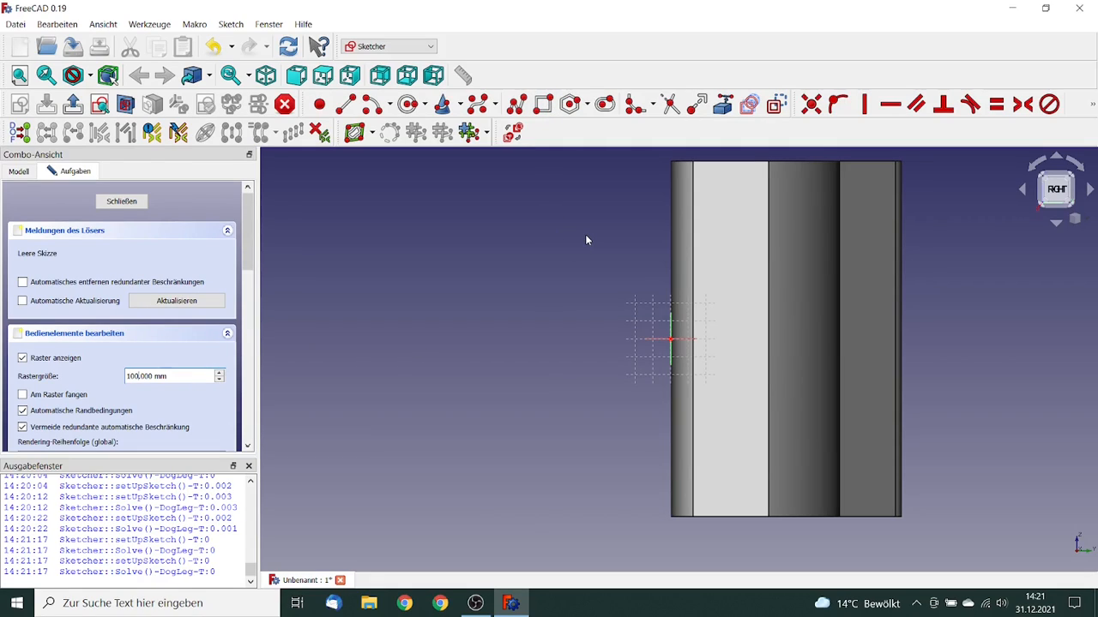
Link the vertical boundary edge between the front face and the rounded underside into the sketch as external geometry.
click(725, 107)
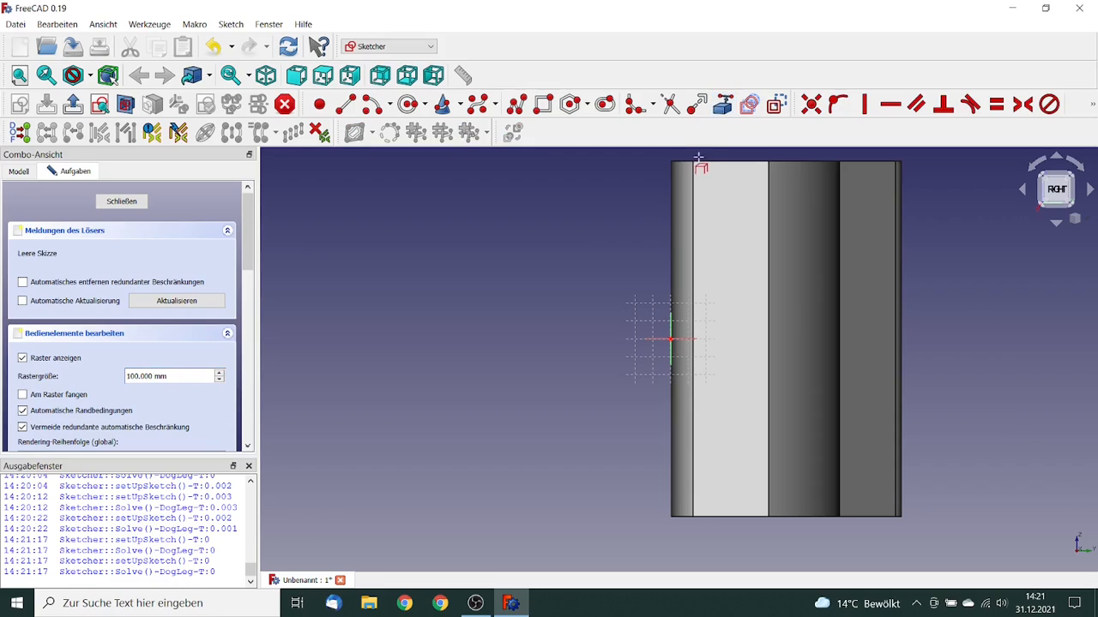
click(693, 253)
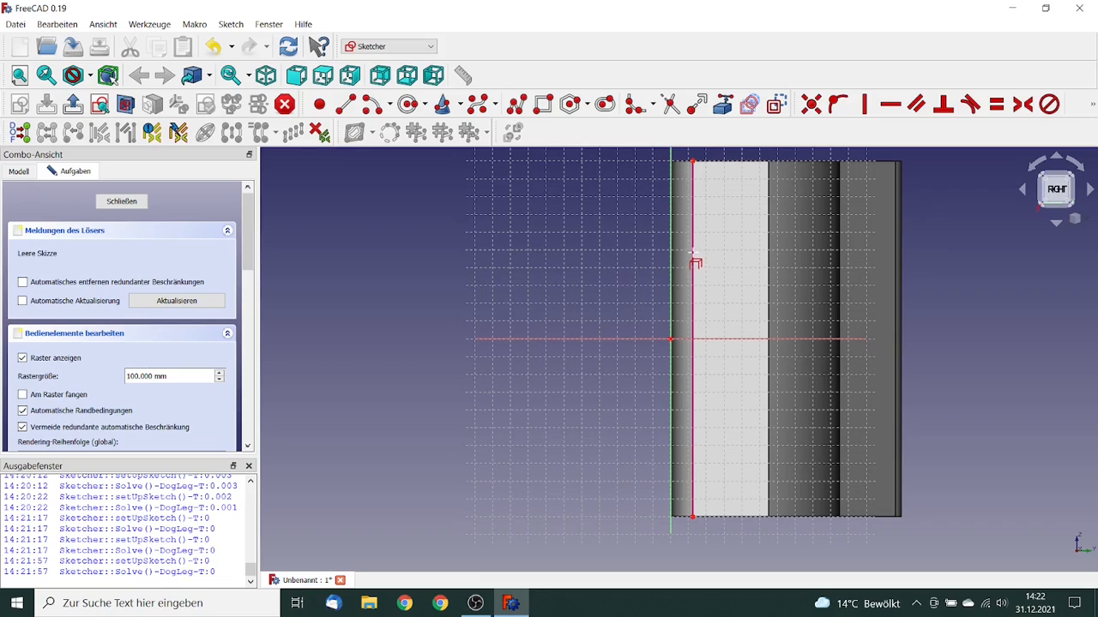
right_click(624, 260)
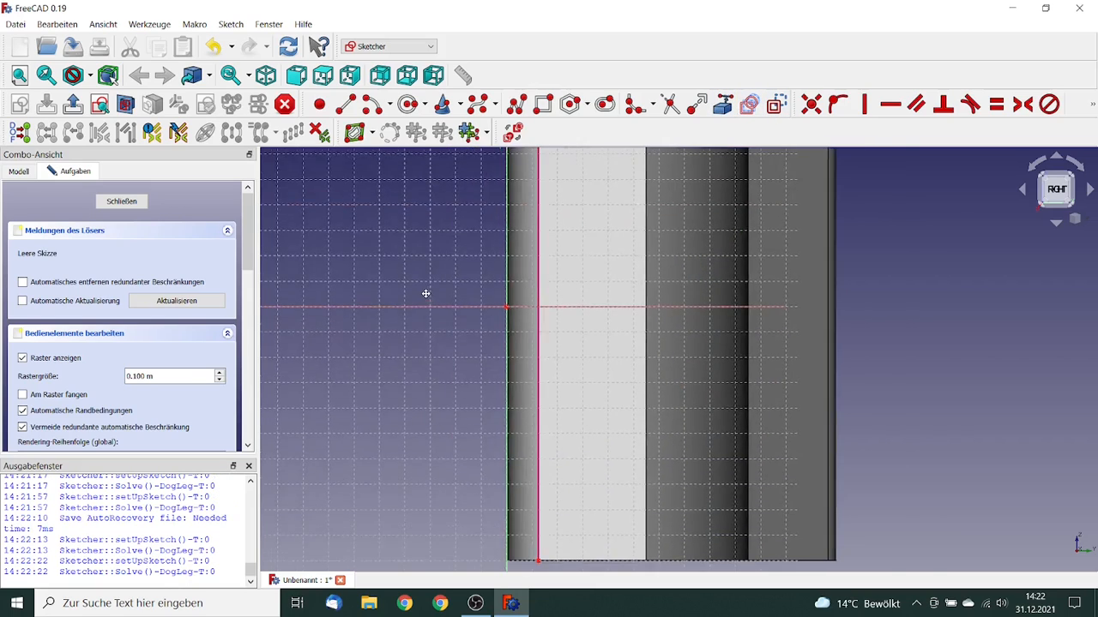
Draw a rectangle outside the body's underside, spanning both sides of the sketch's horizontal axis.
mouse_move(424, 294)
middle_down()
mouse_move(526, 414)
mouse_move(529, 397)
mouse_move(527, 433)
mouse_move(526, 424)
middle_up()
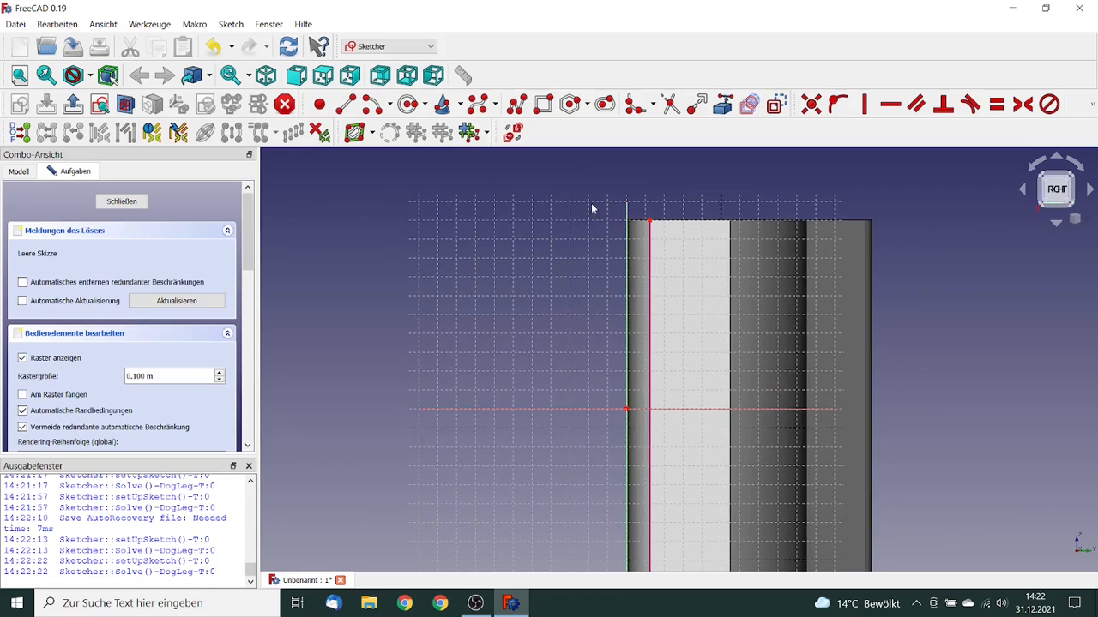
click(544, 104)
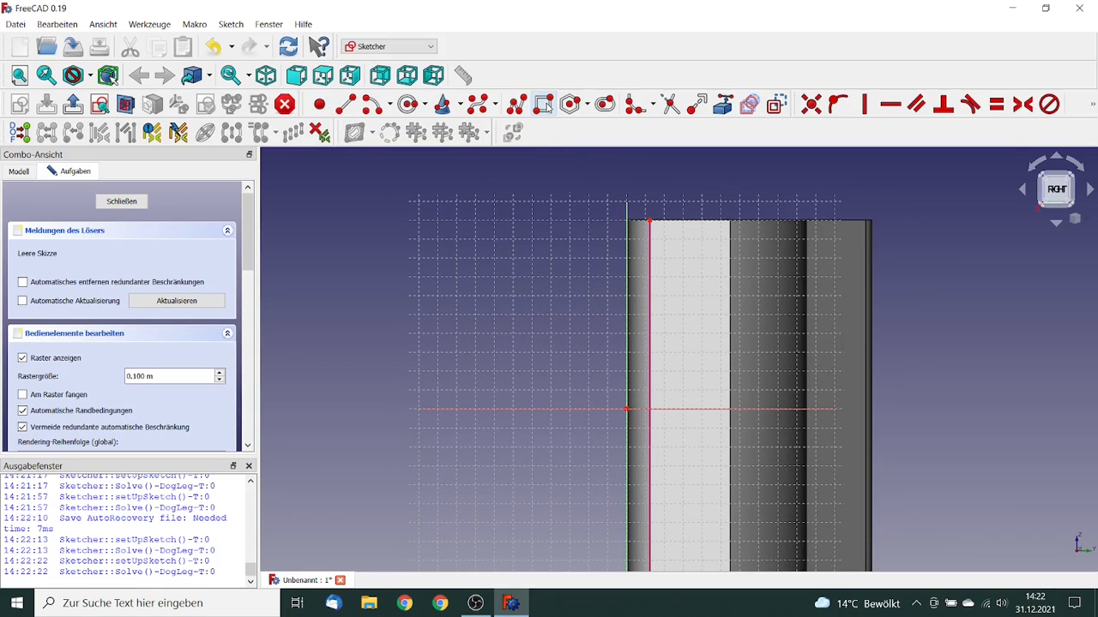
click(455, 258)
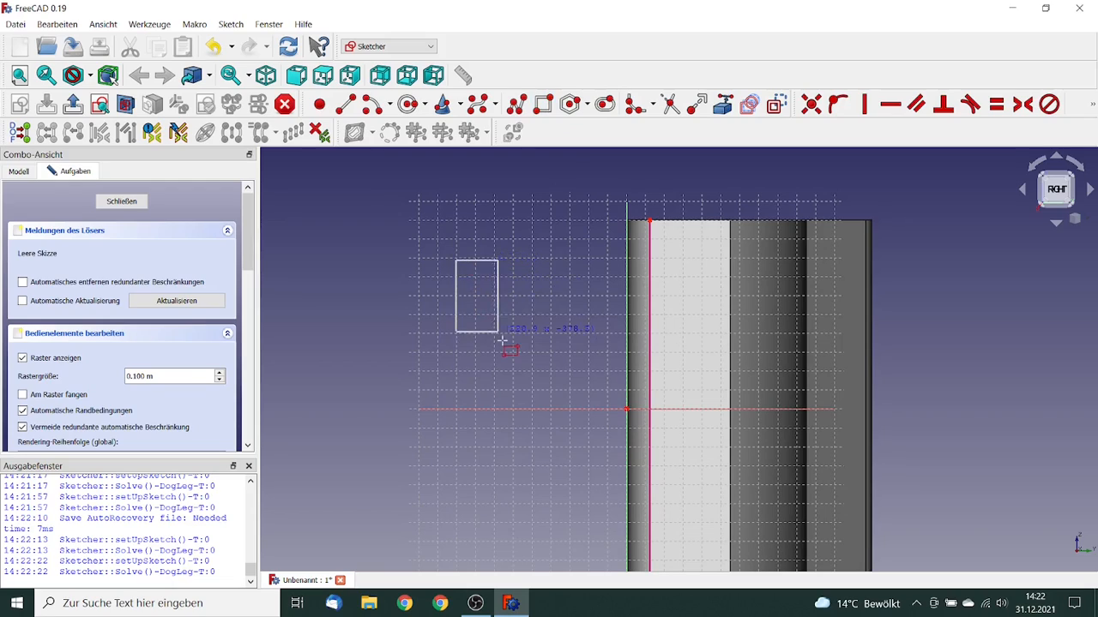
click(609, 542)
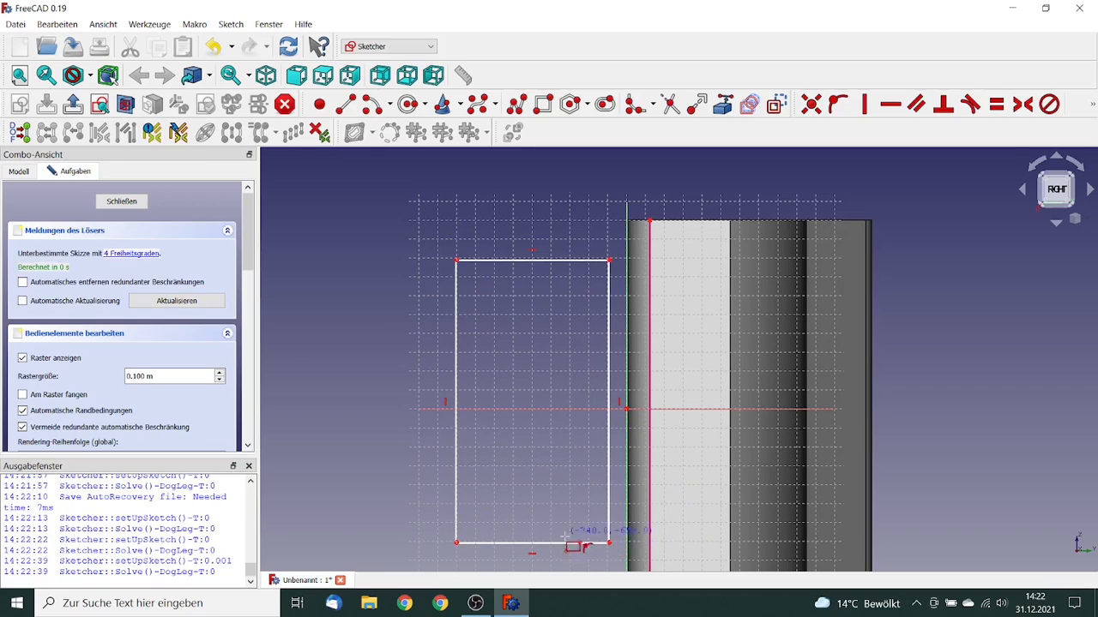
Constrain the rectangle's lower-right corner onto the linked external edge with a point-on-object constraint.
click(608, 543)
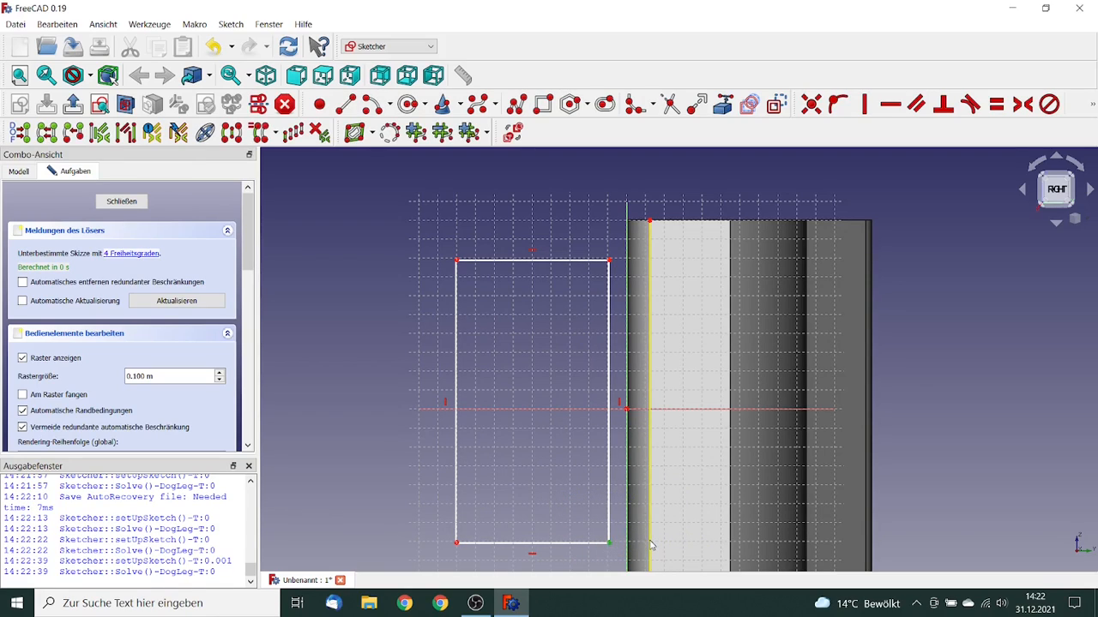
click(649, 543)
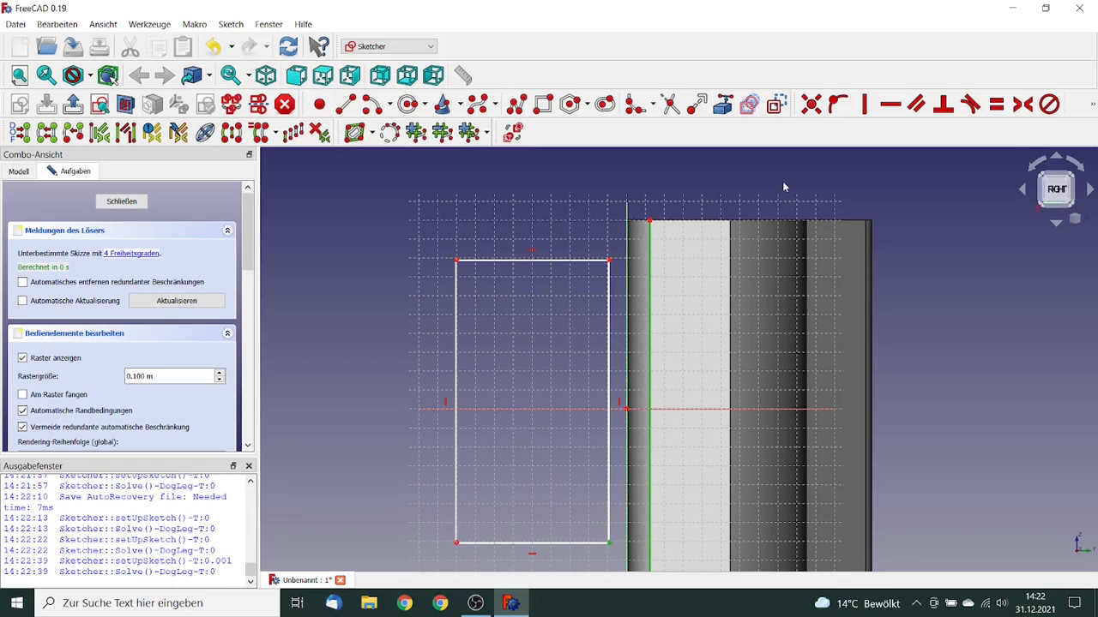
click(836, 104)
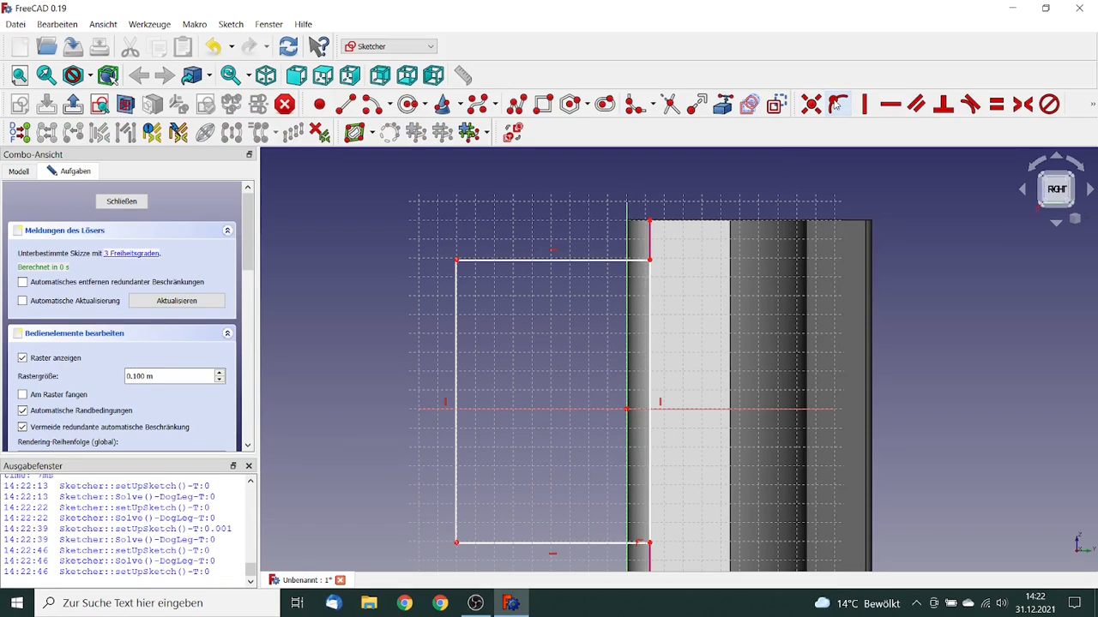
Constrain the vertical distance from the rectangle's upper-left corner to the horizontal axis to 700 mm.
click(457, 261)
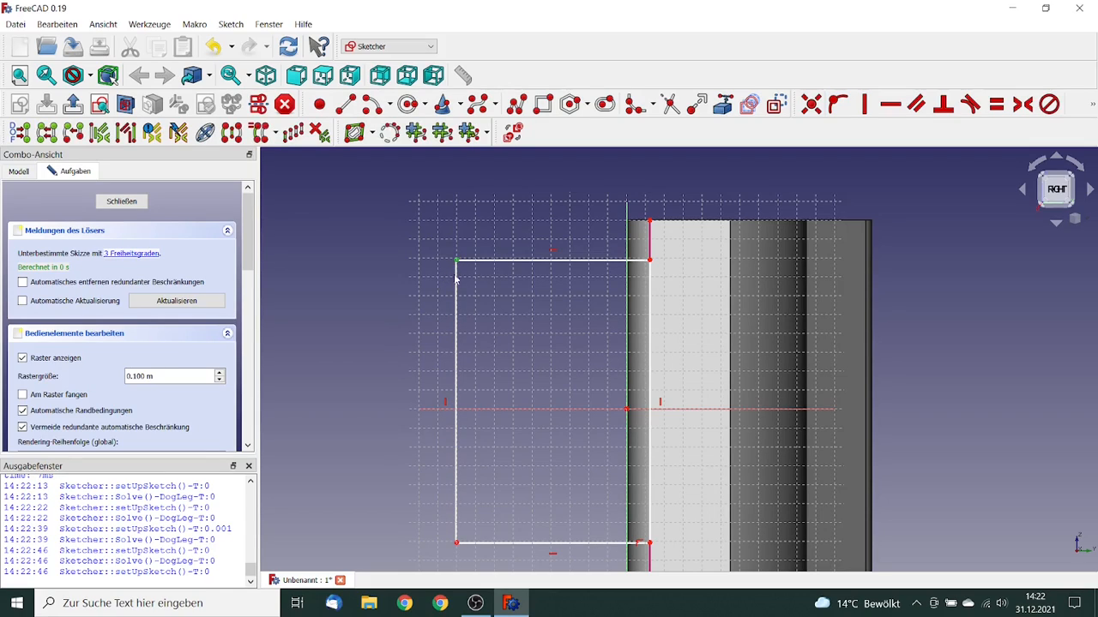
click(433, 409)
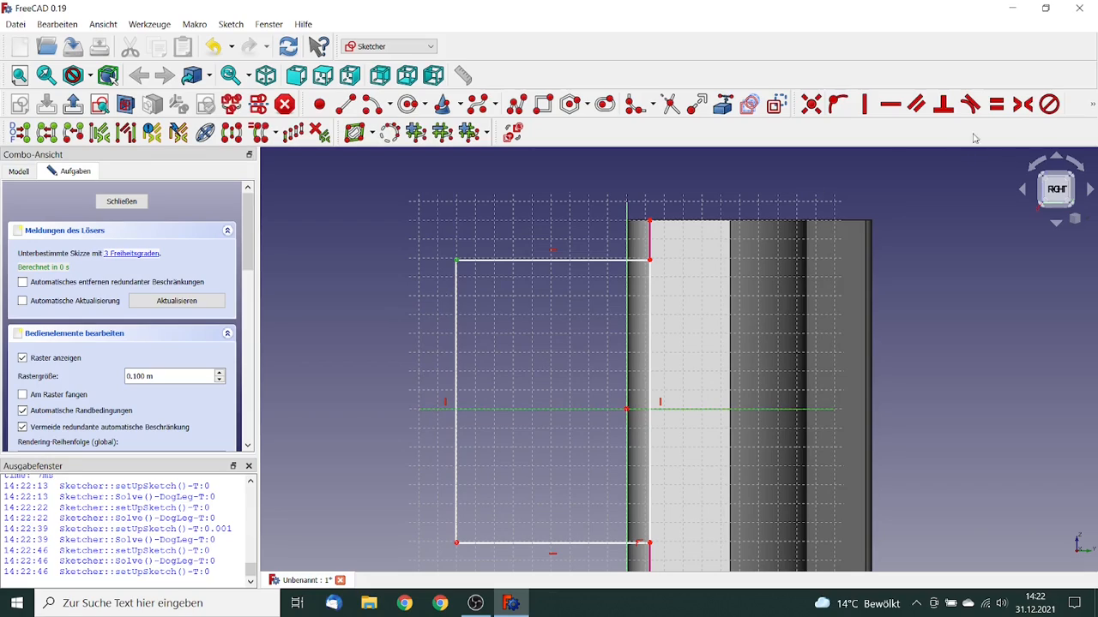
click(1093, 104)
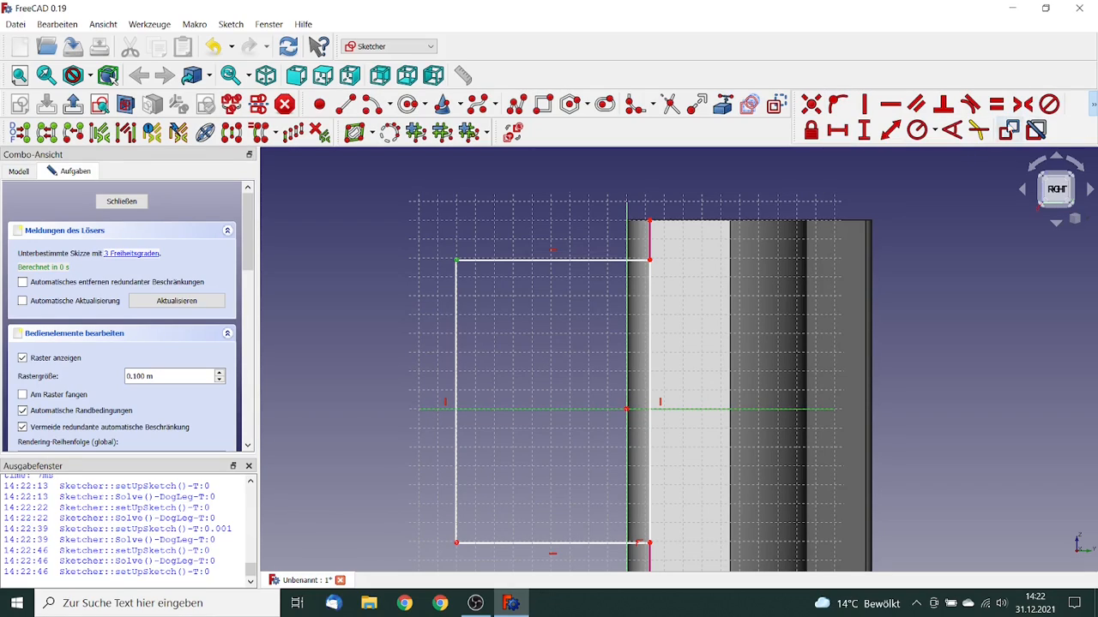
click(865, 133)
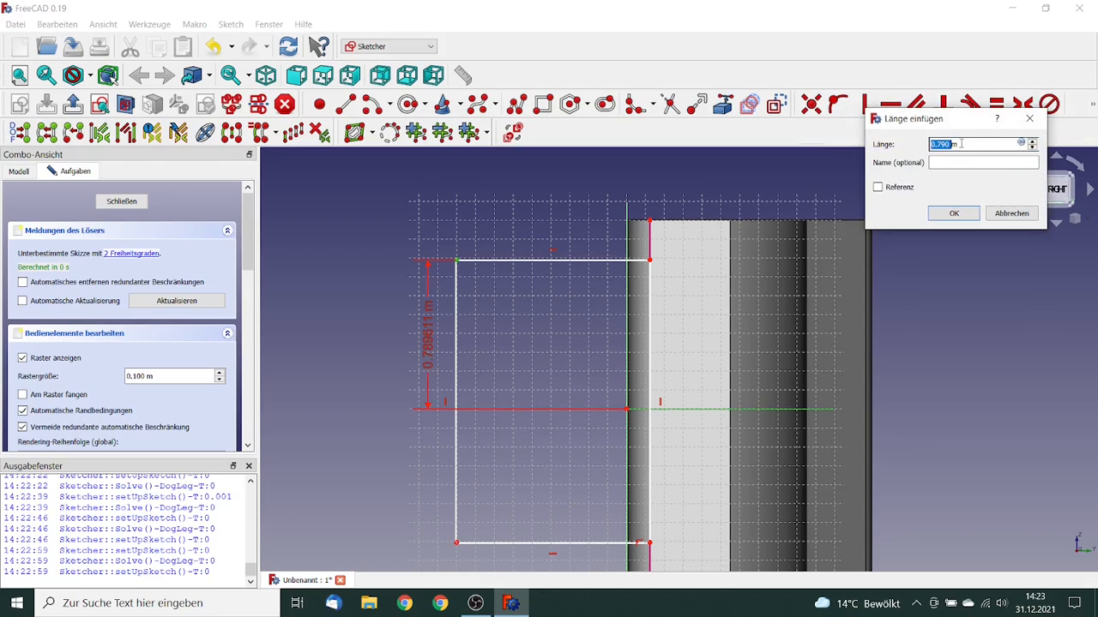
drag(963, 143, 839, 136)
text(700 )
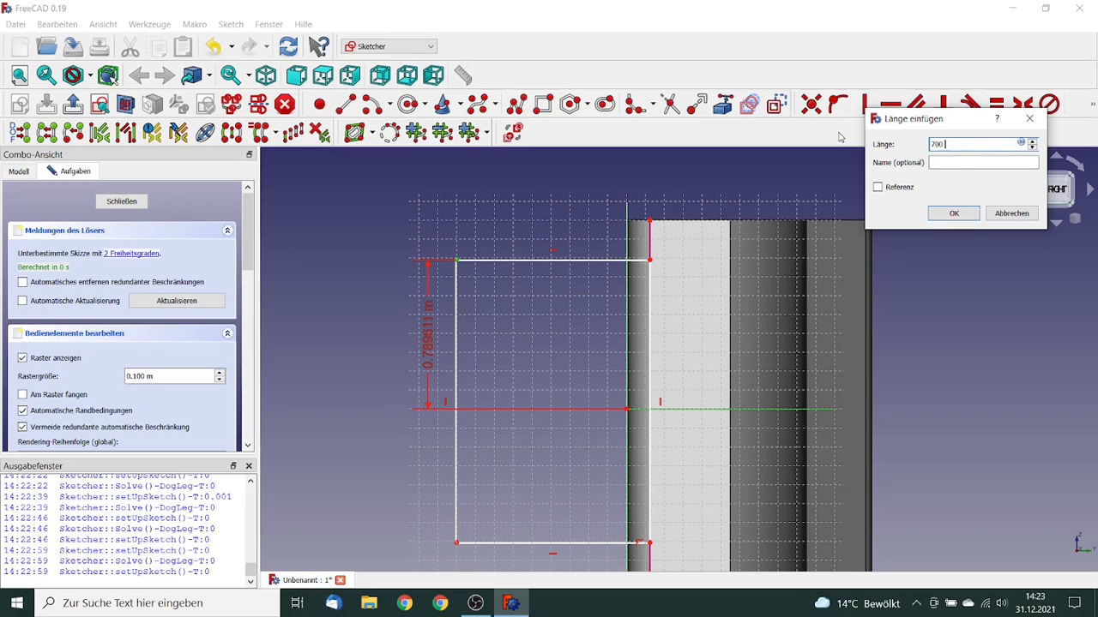
text(mm)
click(954, 214)
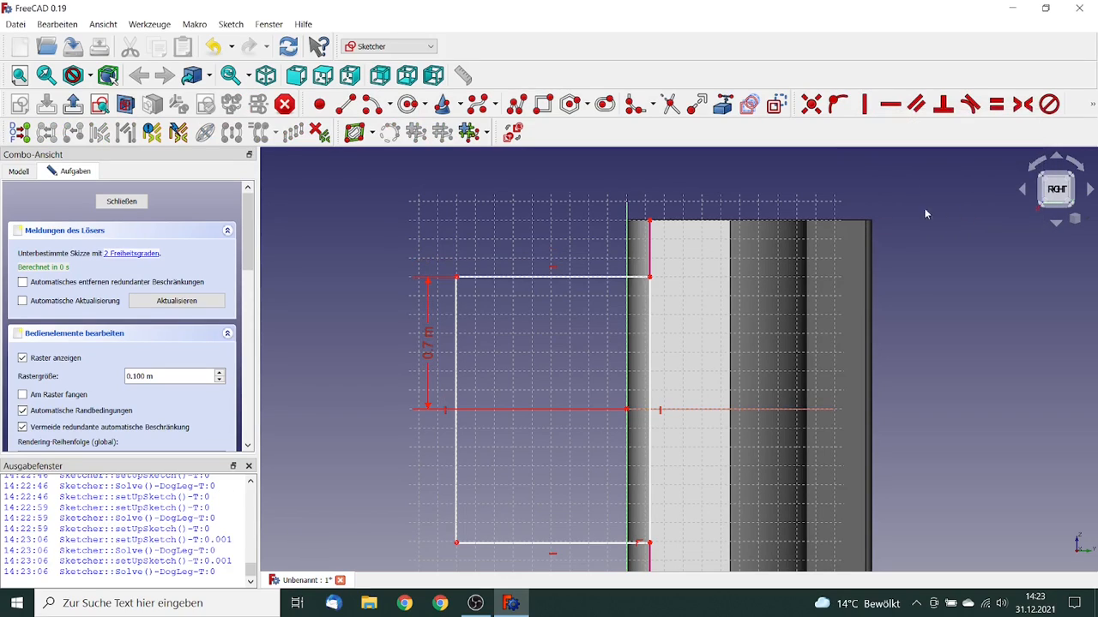
Make the rectangle's two left corners symmetric about the horizontal axis.
click(457, 543)
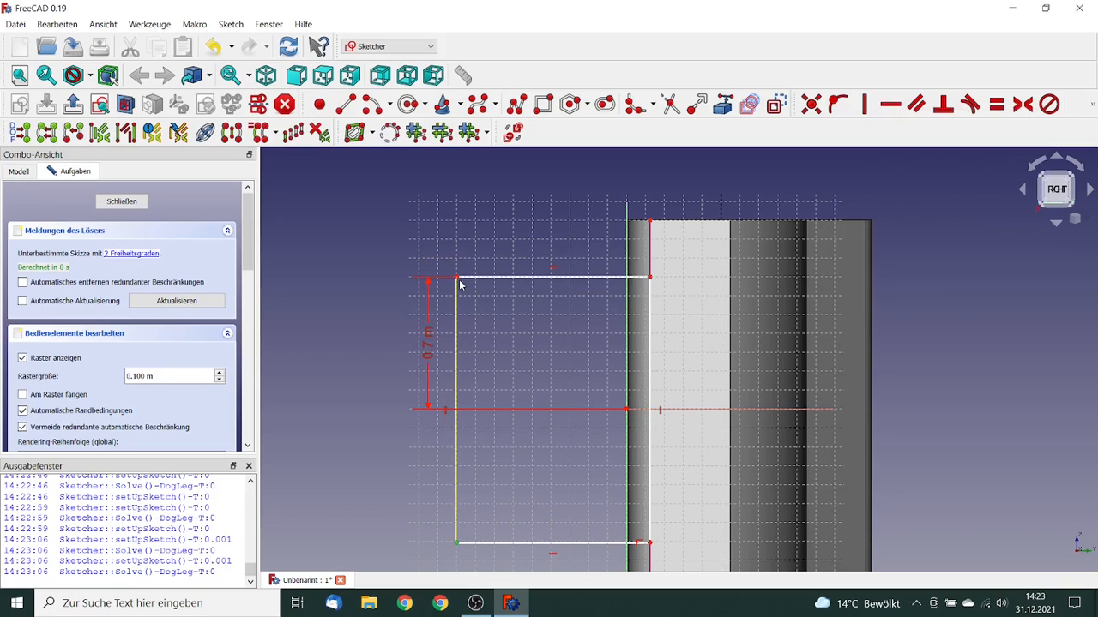
click(456, 277)
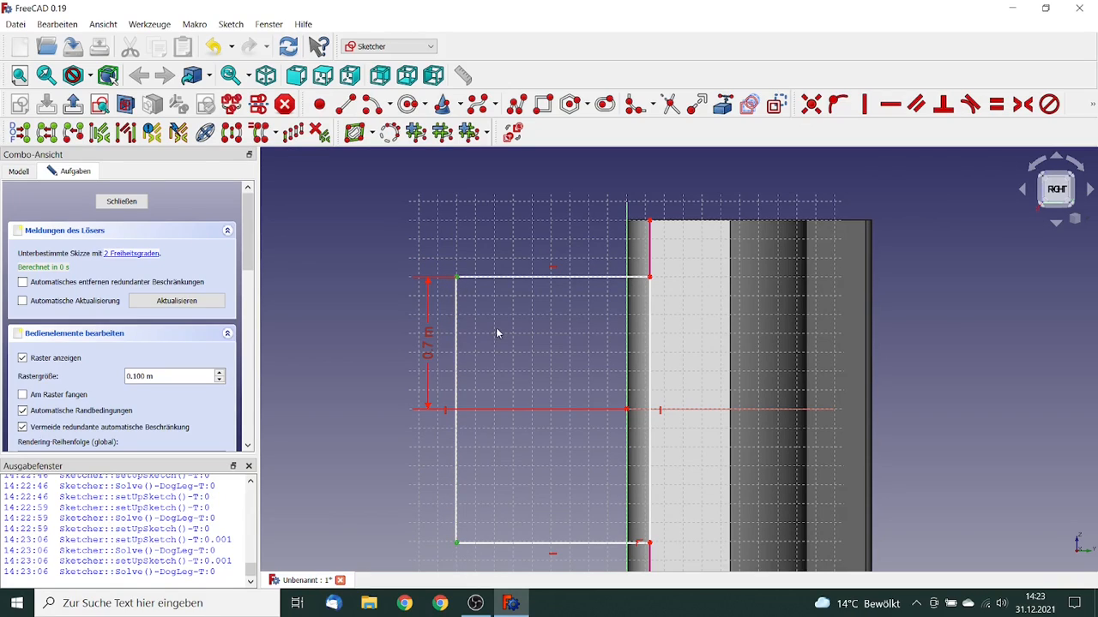
click(565, 410)
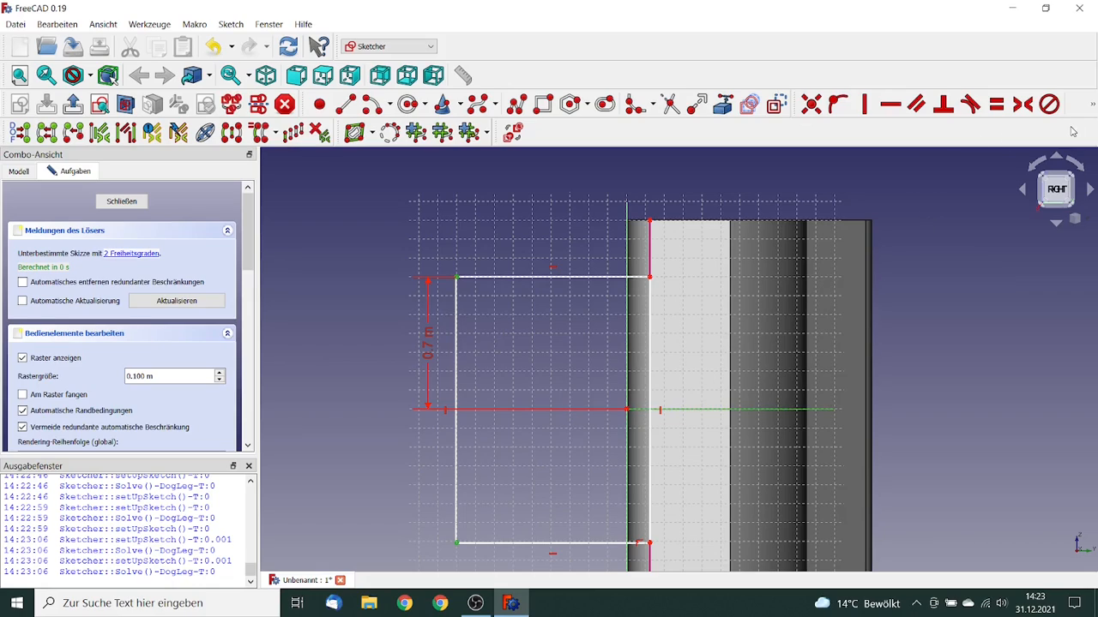
click(1092, 104)
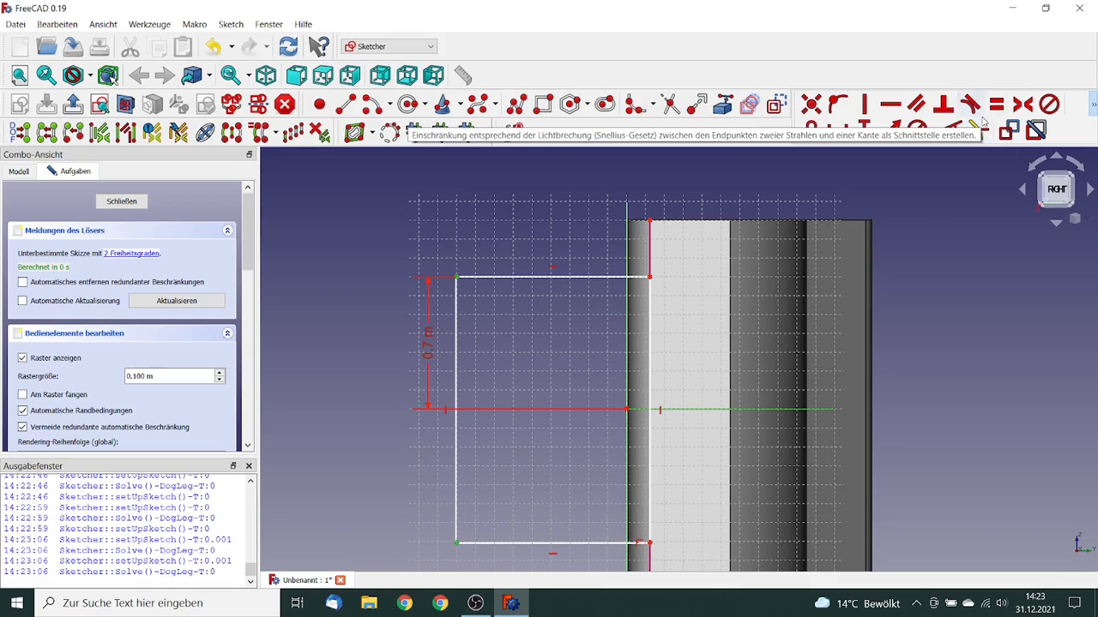
click(1024, 105)
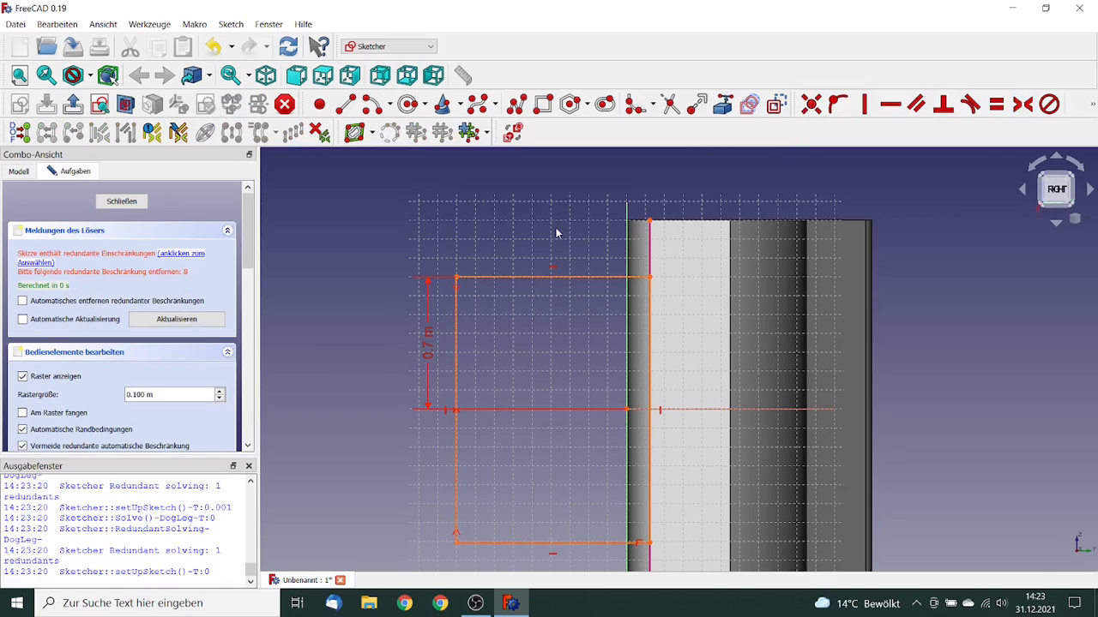
Delete the redundant vertical constraint on the rectangle's left edge, Constraint8.
drag(248, 242, 246, 347)
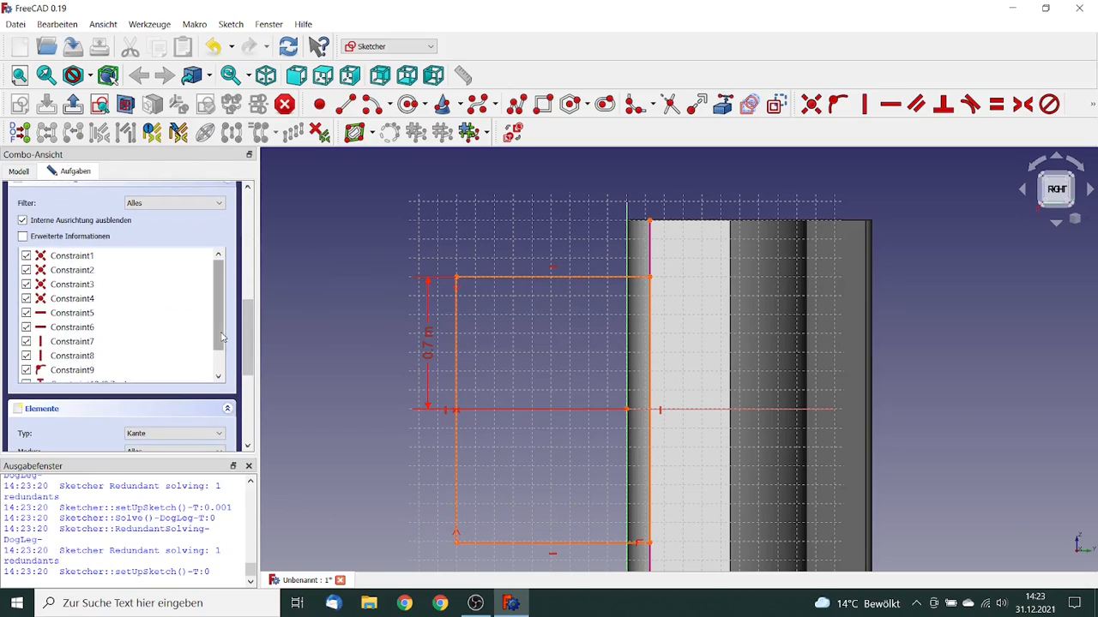
scroll(221, 343, down, 1)
click(83, 342)
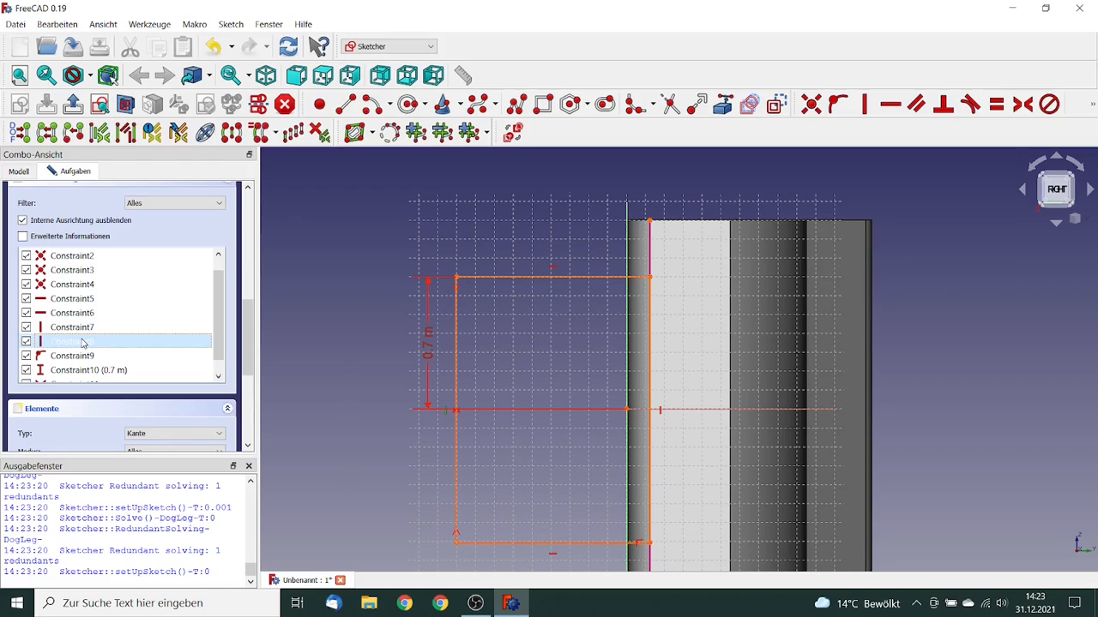
right_click(84, 343)
click(137, 478)
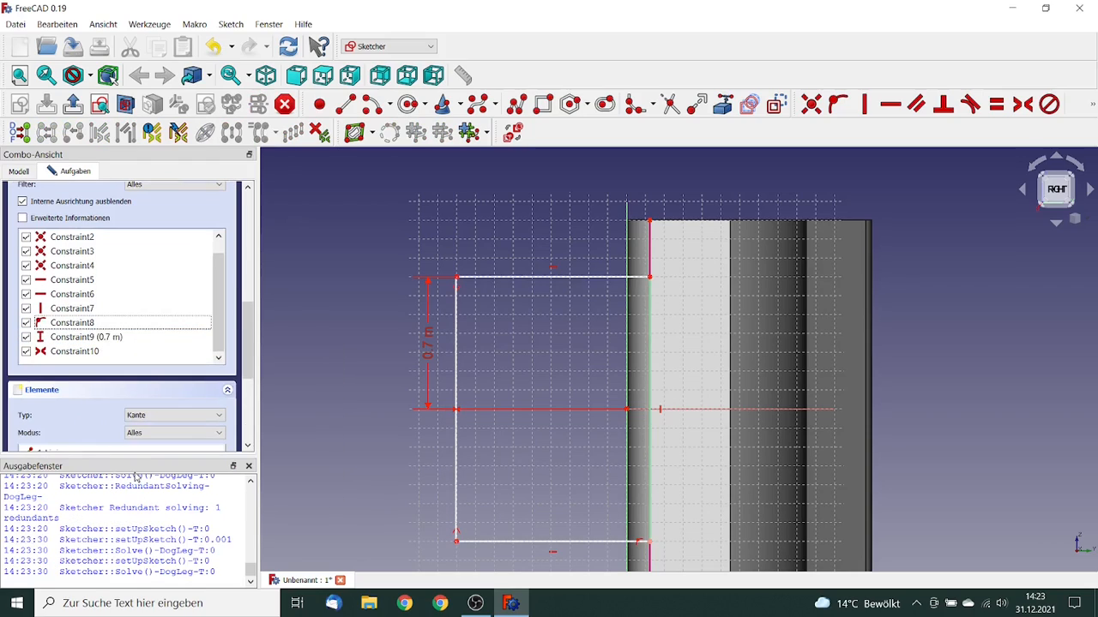
Set the horizontal distance between the rectangle's two lower corners to 0.3 m.
click(456, 542)
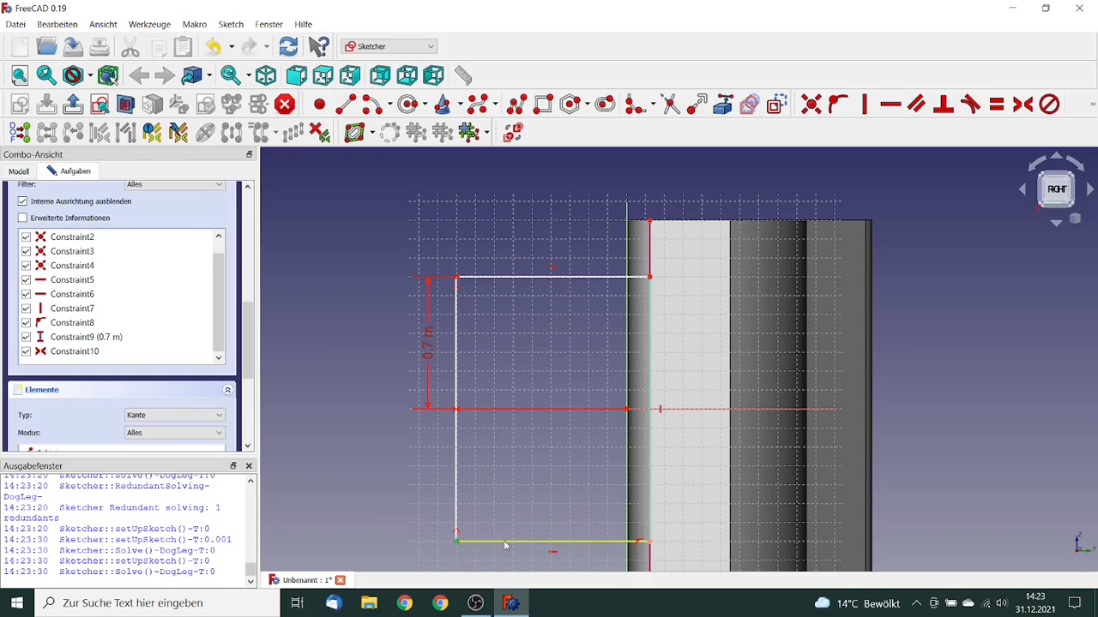
click(649, 543)
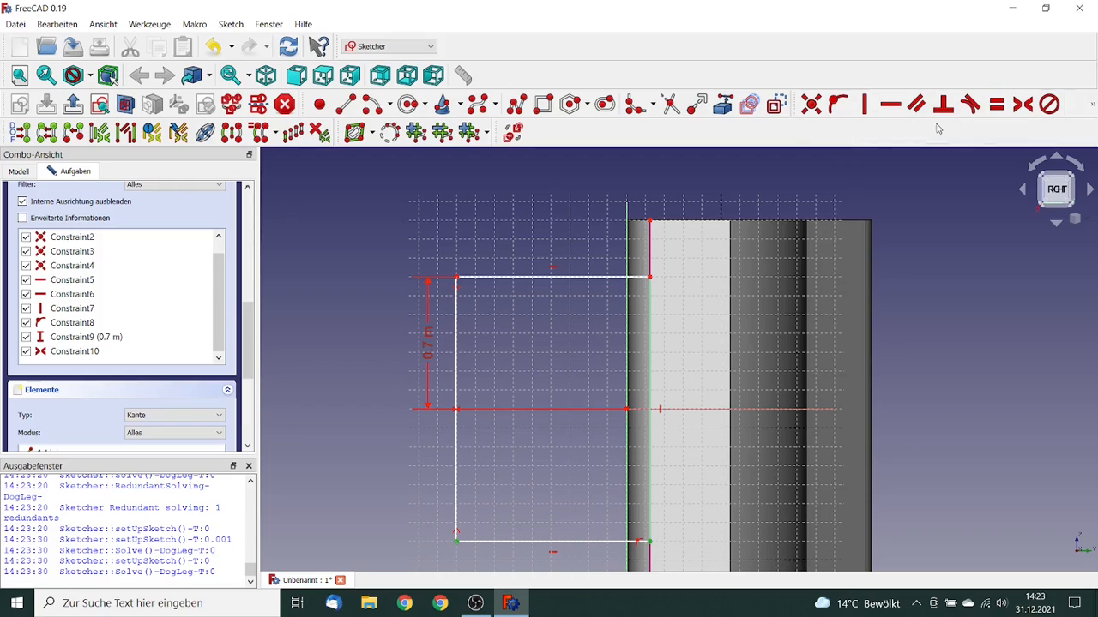
click(1092, 103)
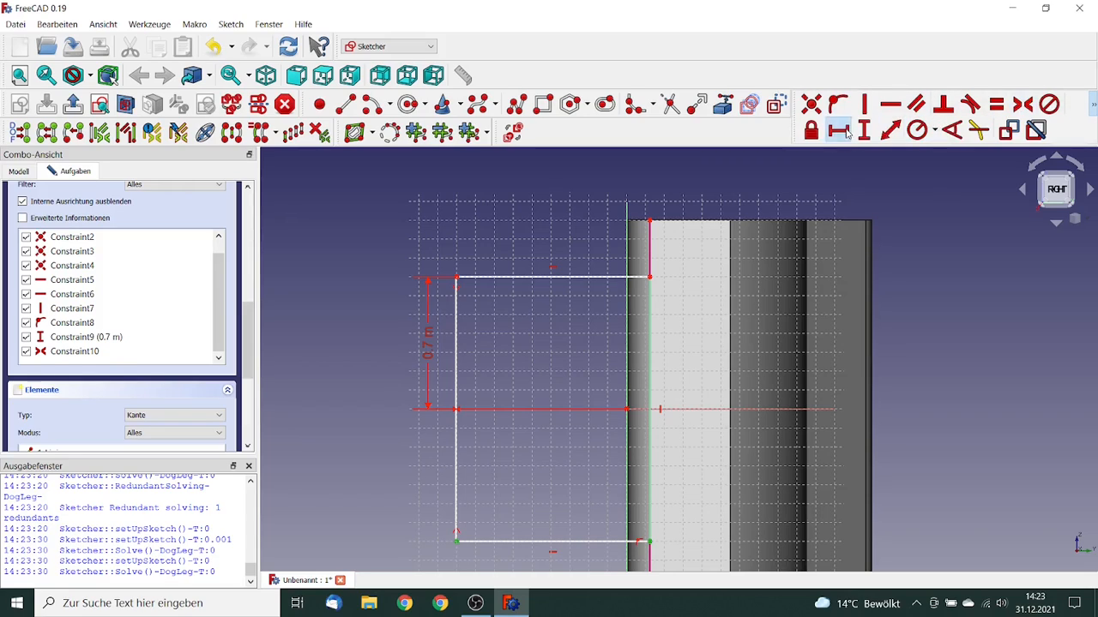
click(840, 130)
drag(911, 144, 929, 142)
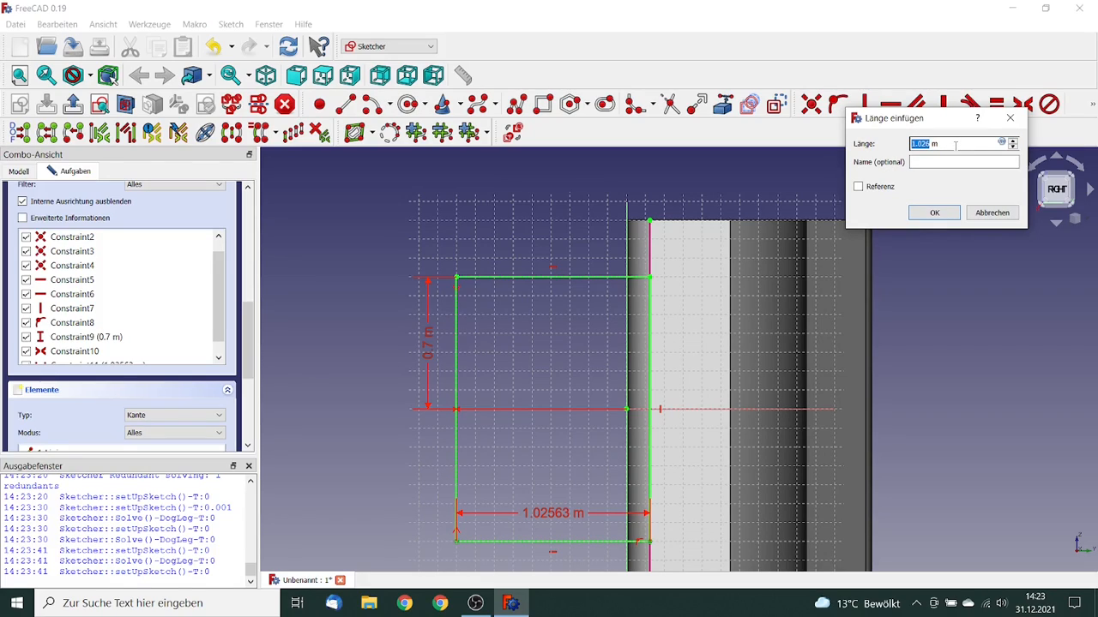
text(0.3)
click(934, 213)
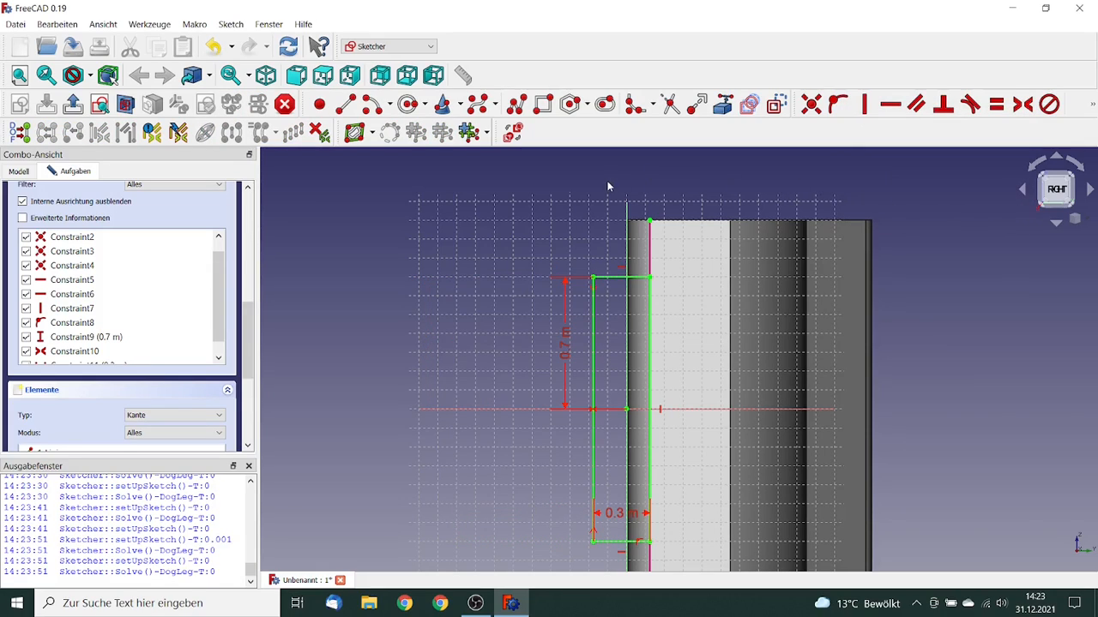
Close the rectangle sketch and cut it through the entire car body as a pocket of type Durch alles.
drag(246, 316, 246, 208)
click(136, 204)
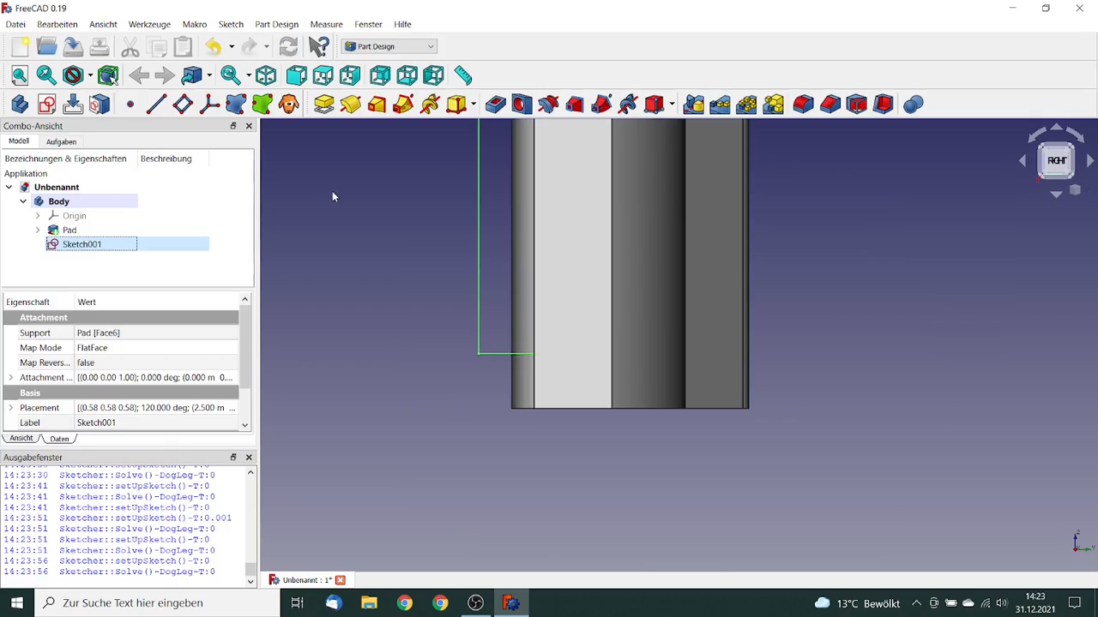
click(496, 104)
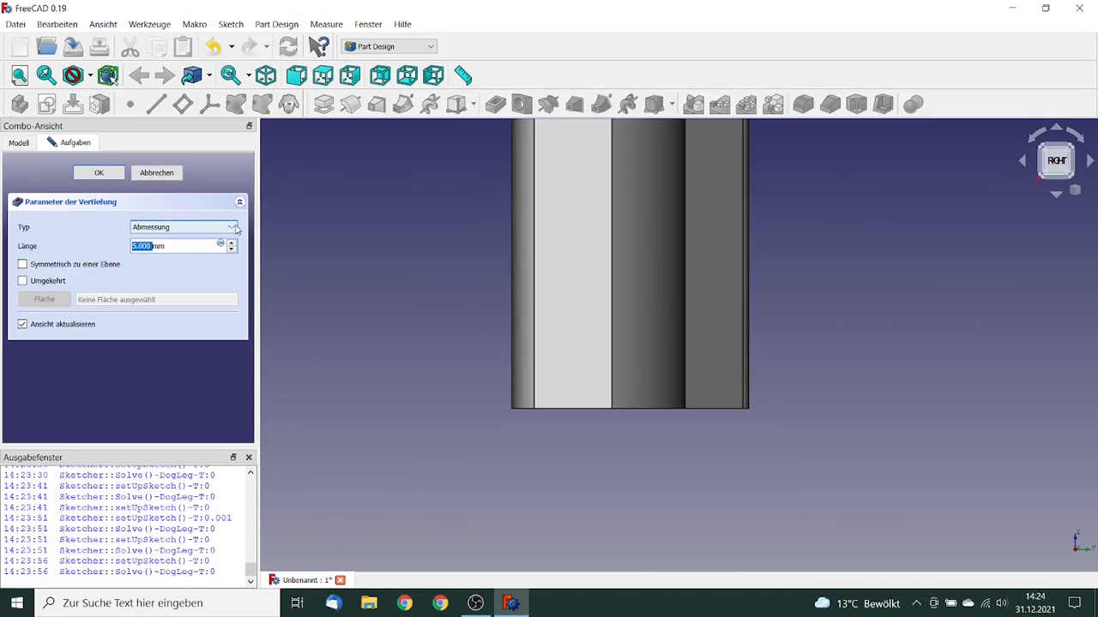
click(232, 228)
click(186, 250)
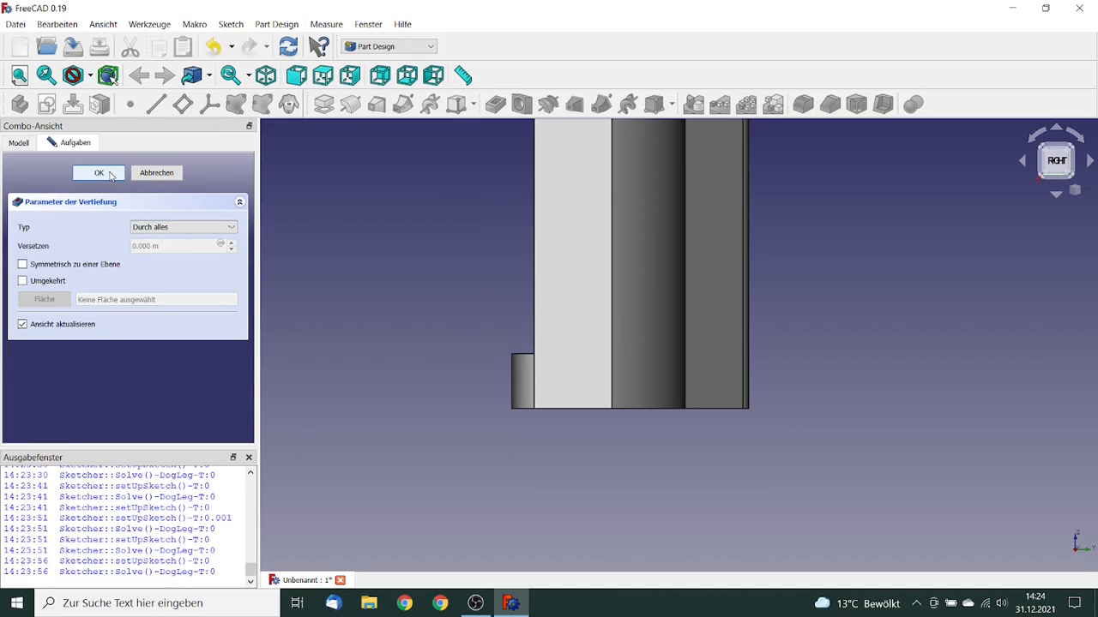
click(109, 175)
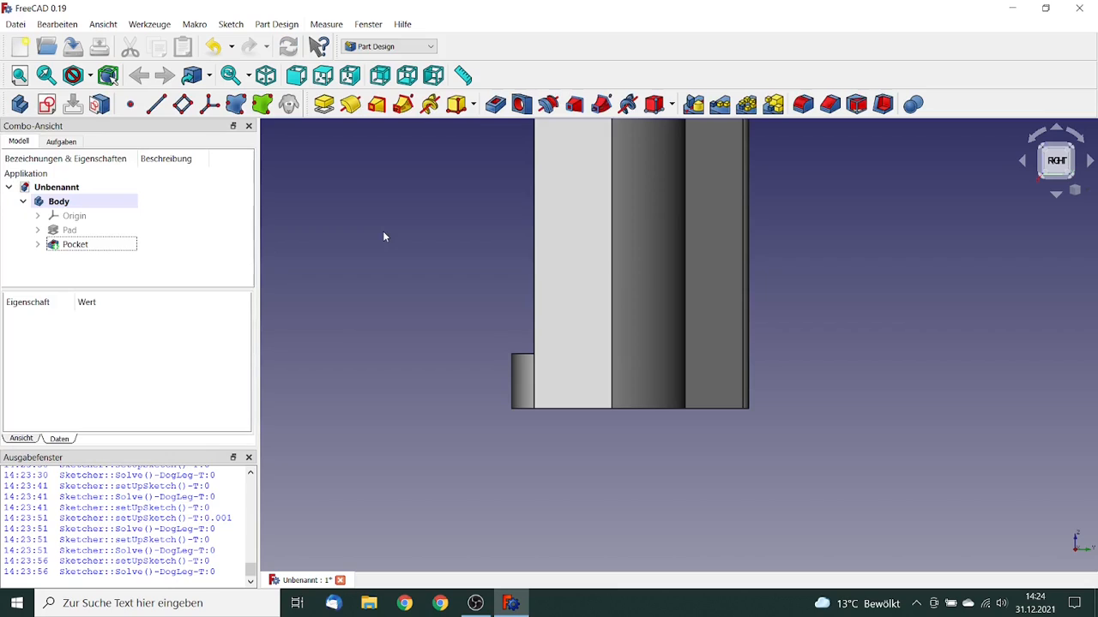
middle_drag(384, 232, 390, 253)
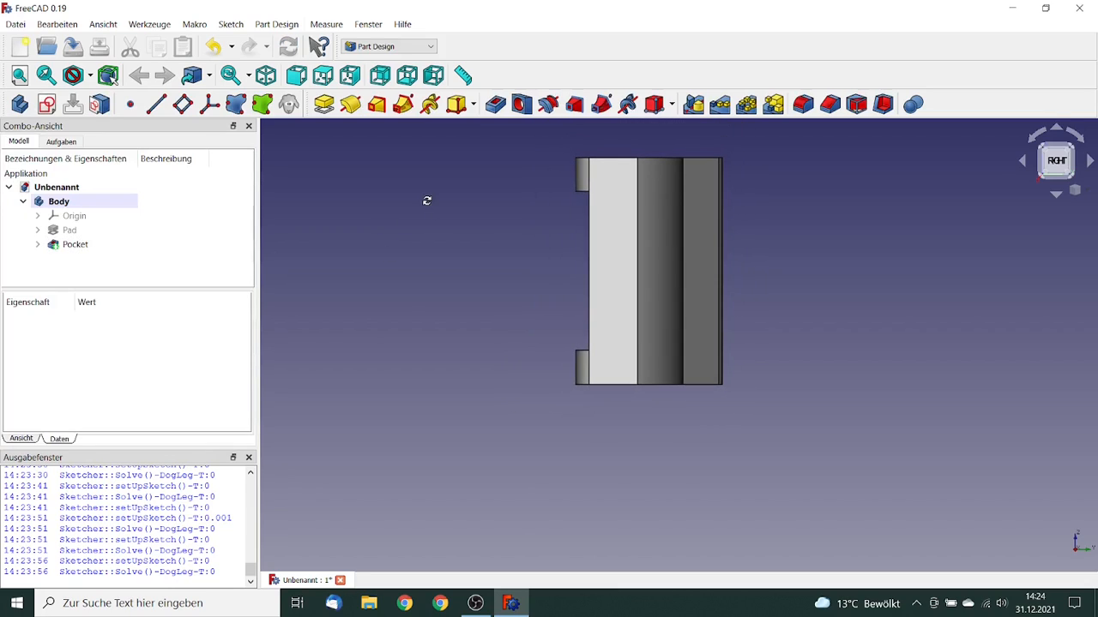
middle_drag(426, 200, 559, 366)
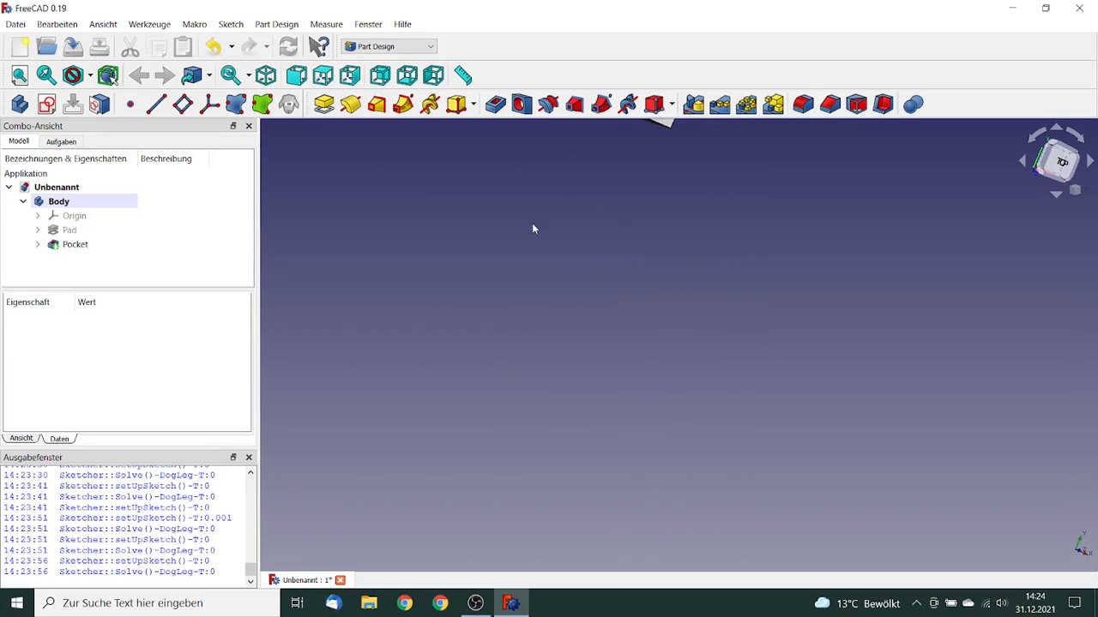
Fillet one vertical corner edge at the car's rear end with a radius of 250 mm.
middle_drag(504, 183, 654, 462)
middle_drag(751, 334, 617, 368)
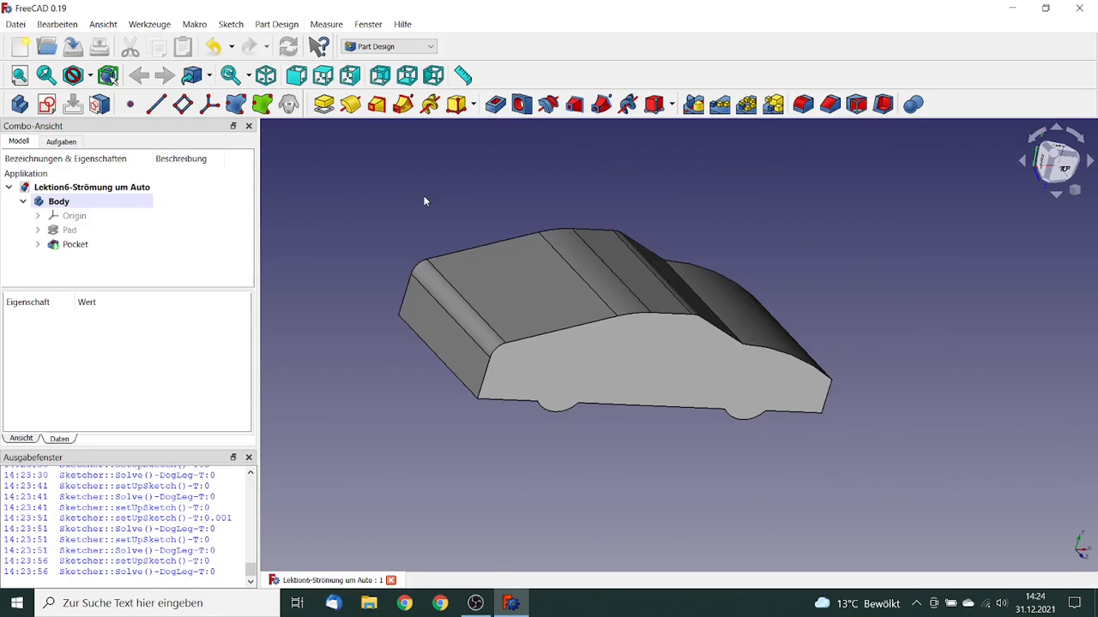
mouse_move(424, 197)
middle_down()
mouse_move(397, 204)
mouse_move(406, 211)
middle_up()
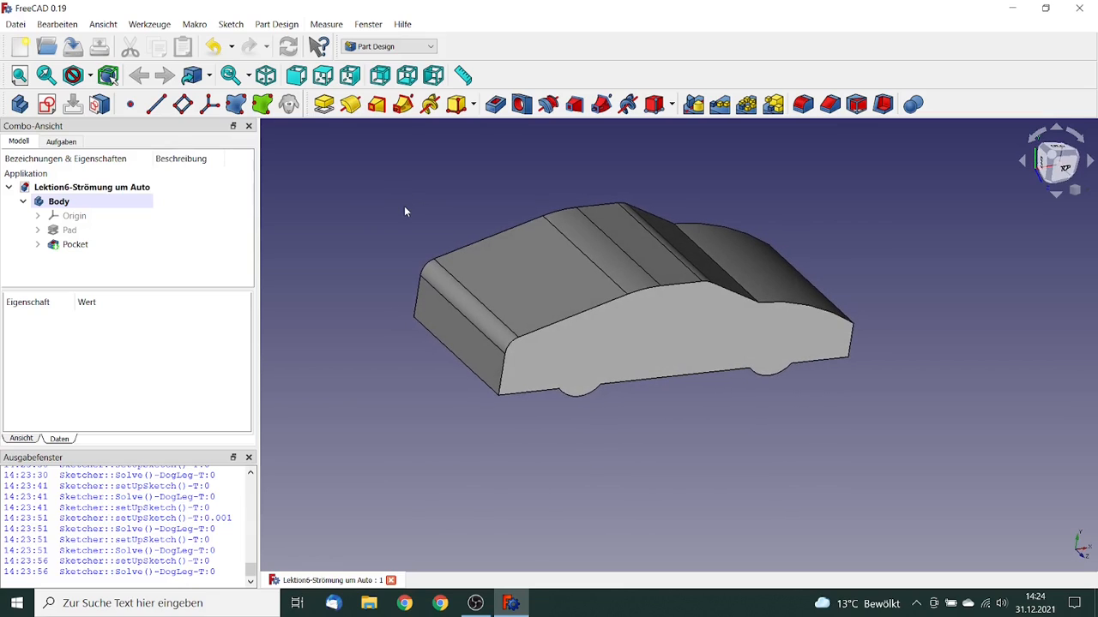
click(502, 380)
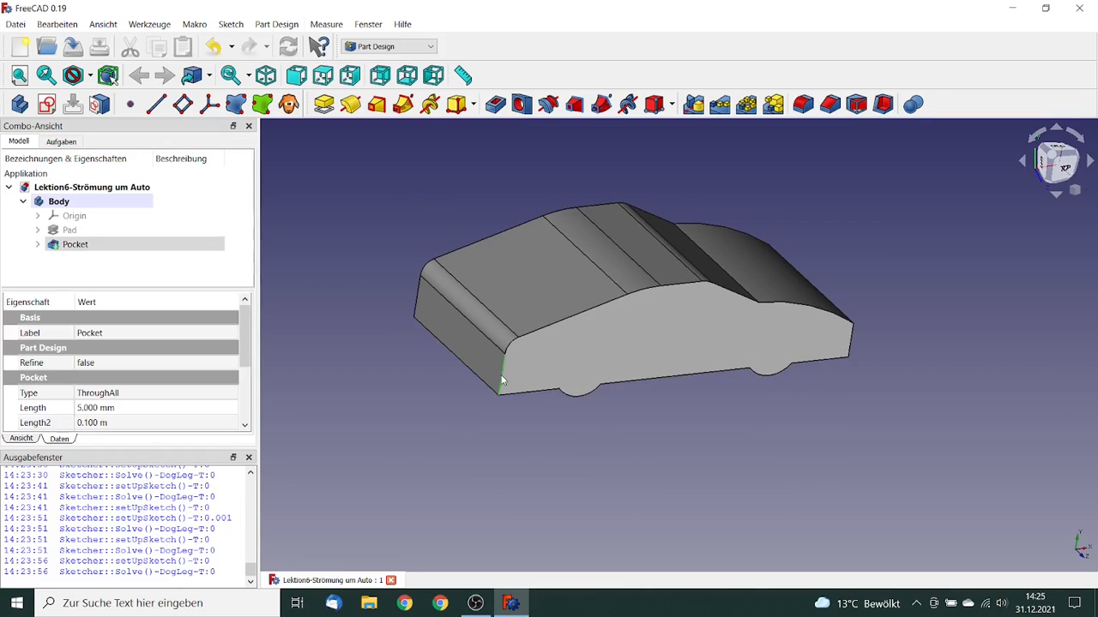
click(801, 105)
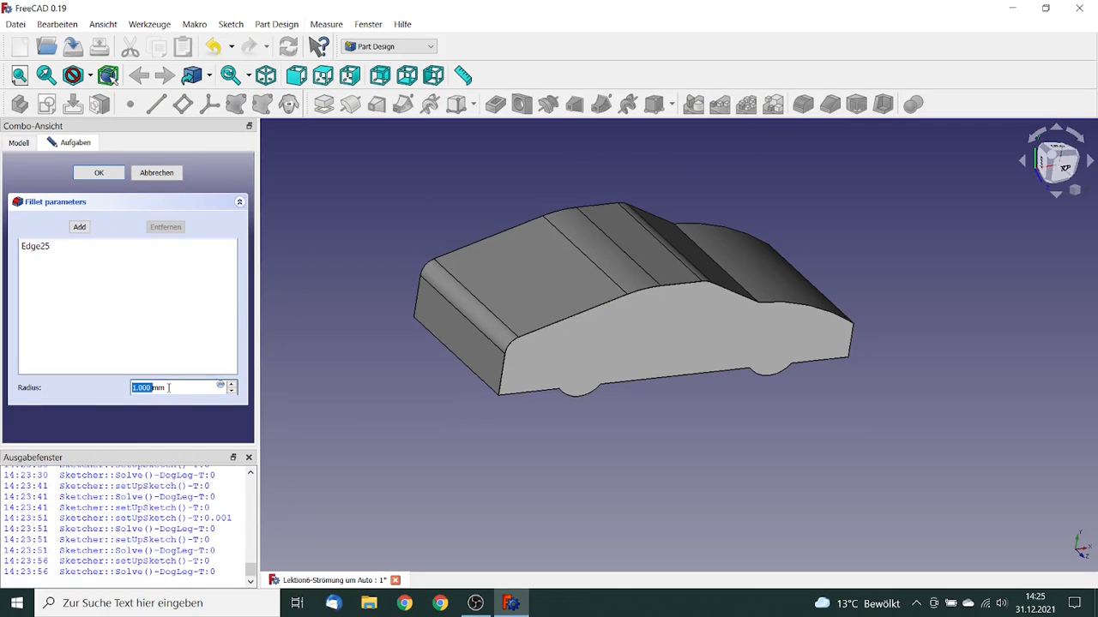
key(ctrl+a)
text(250 mm)
click(98, 172)
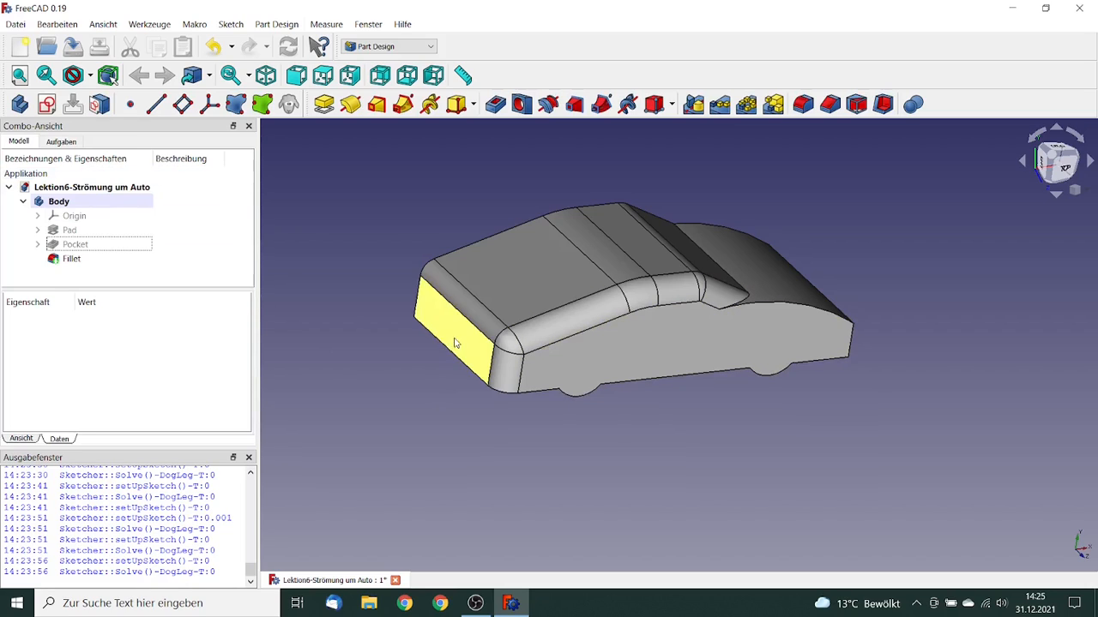
Fillet the opposite vertical corner edge at the car's rear end with a radius of 0.25 m.
click(404, 343)
right_click(450, 384)
click(389, 372)
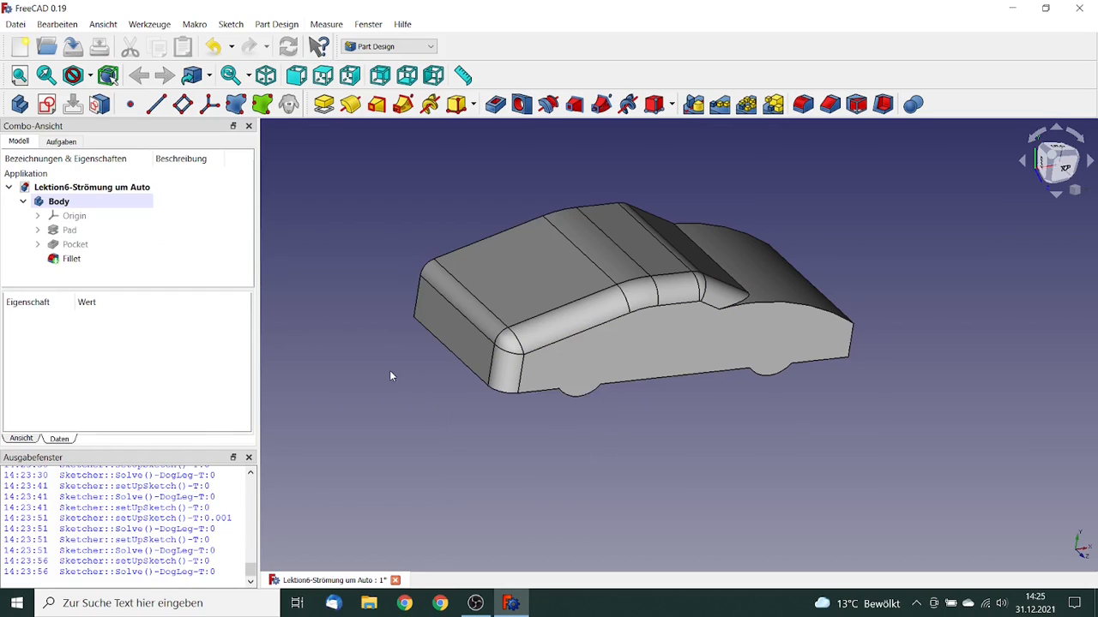
middle_drag(389, 372, 463, 378)
click(376, 307)
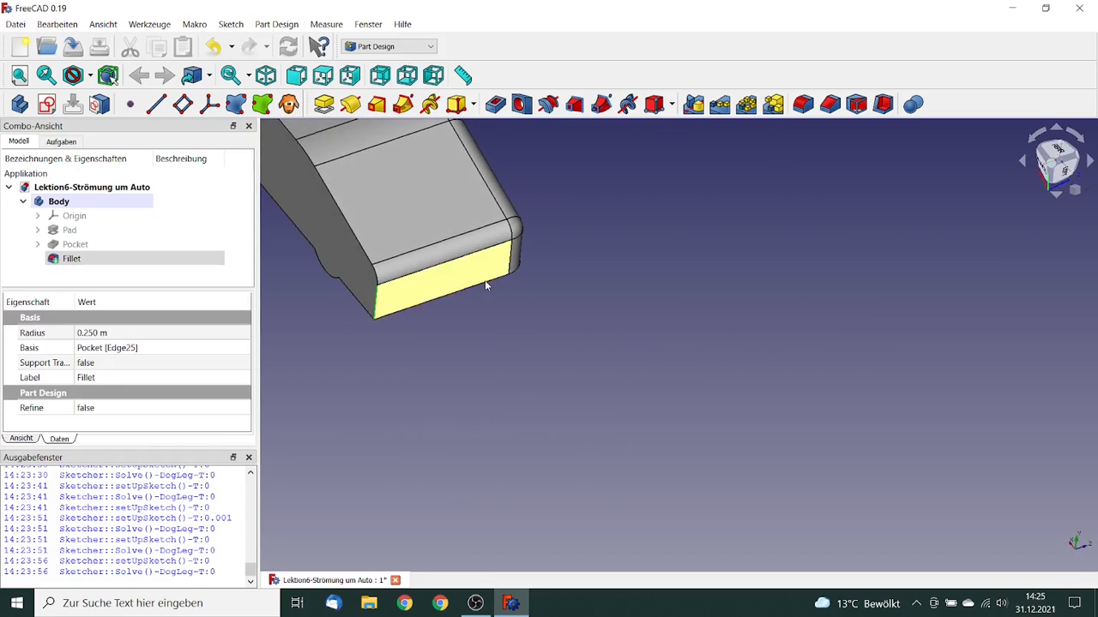
click(801, 104)
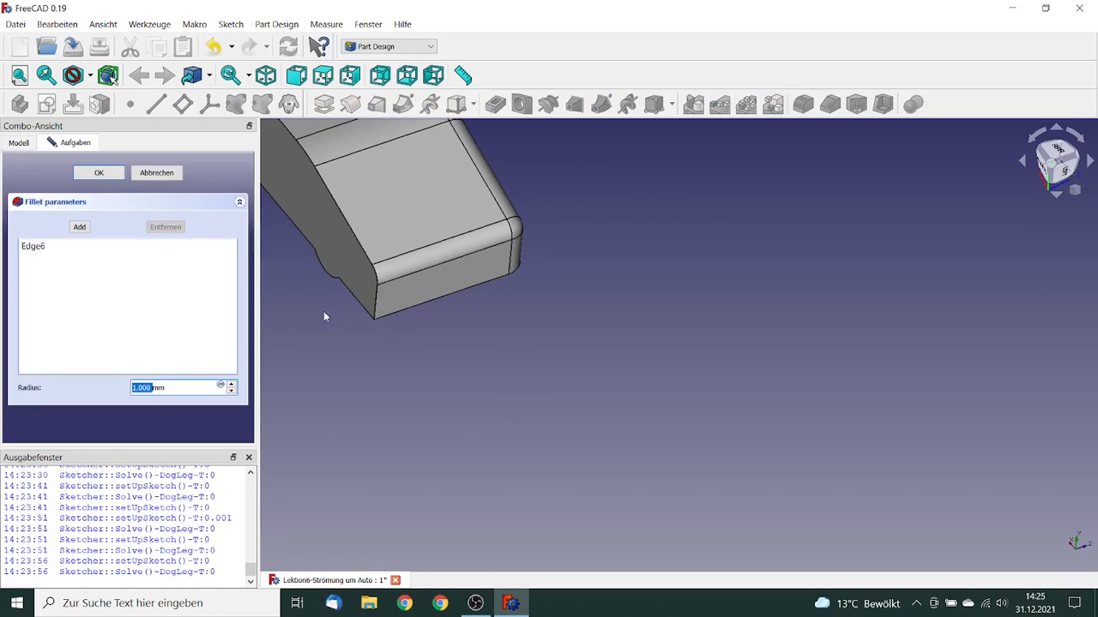
text(25)
click(99, 172)
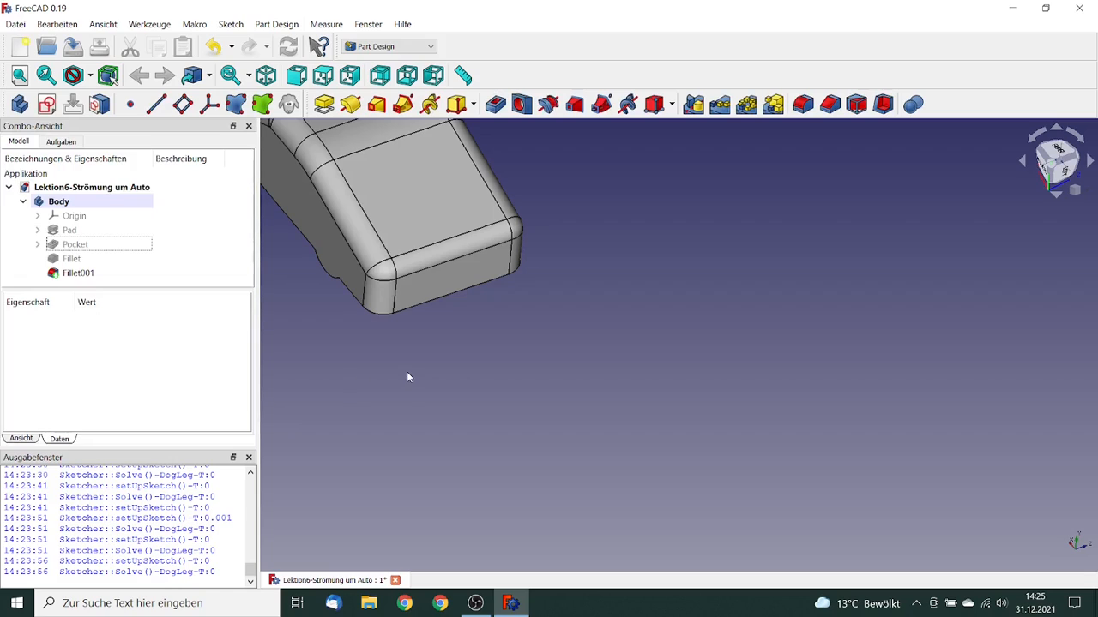
Round one vertical corner edge at the car's front end with a 0.35 m fillet.
middle_drag(429, 375, 710, 471)
middle_drag(437, 361, 577, 380)
middle_drag(487, 341, 503, 416)
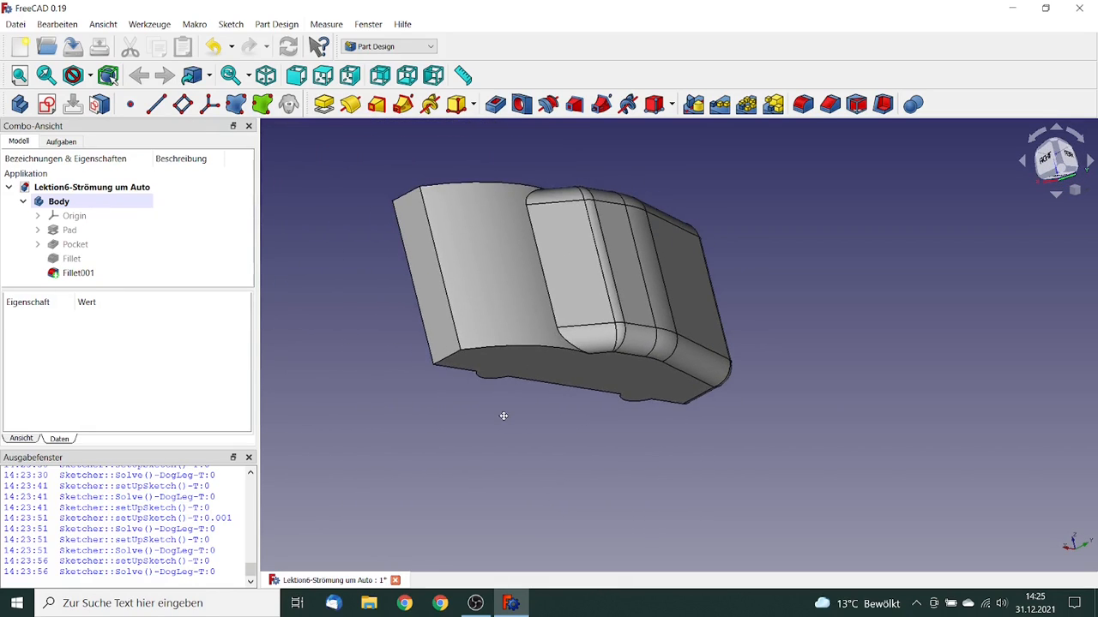
click(450, 358)
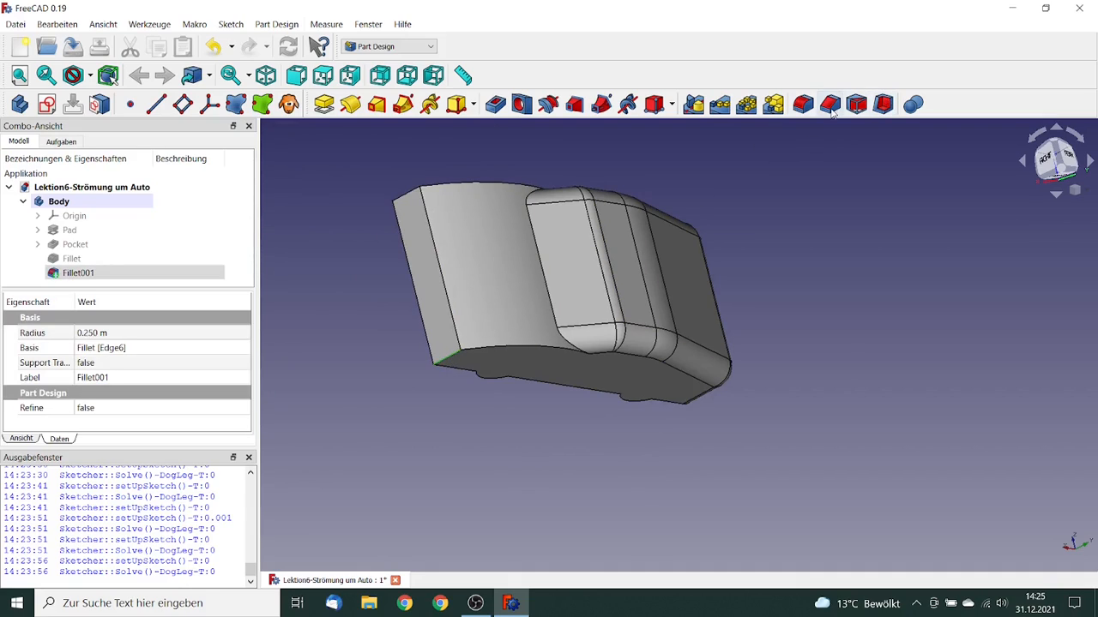
click(804, 105)
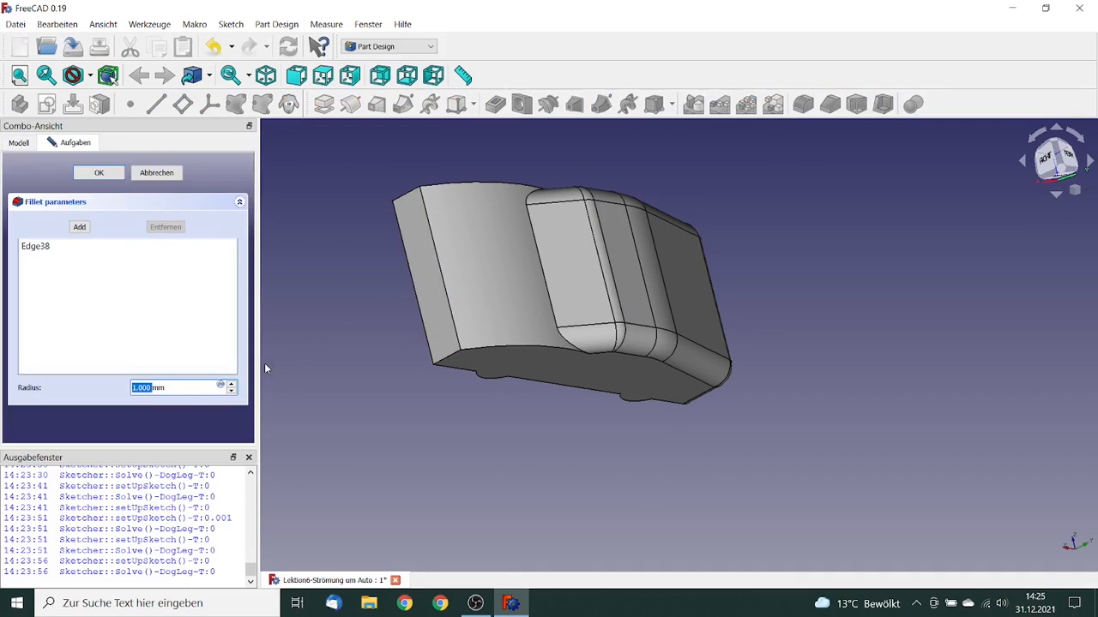
drag(183, 390, 58, 360)
text(35)
click(98, 173)
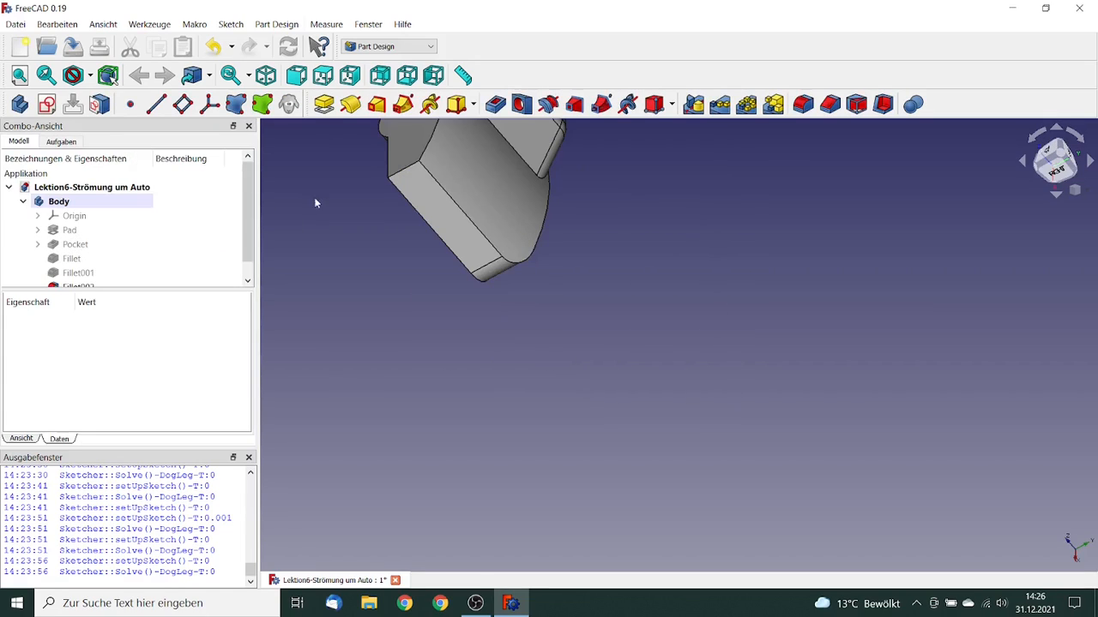
Start a fillet on the remaining vertical corner edge at the car's front end.
click(399, 172)
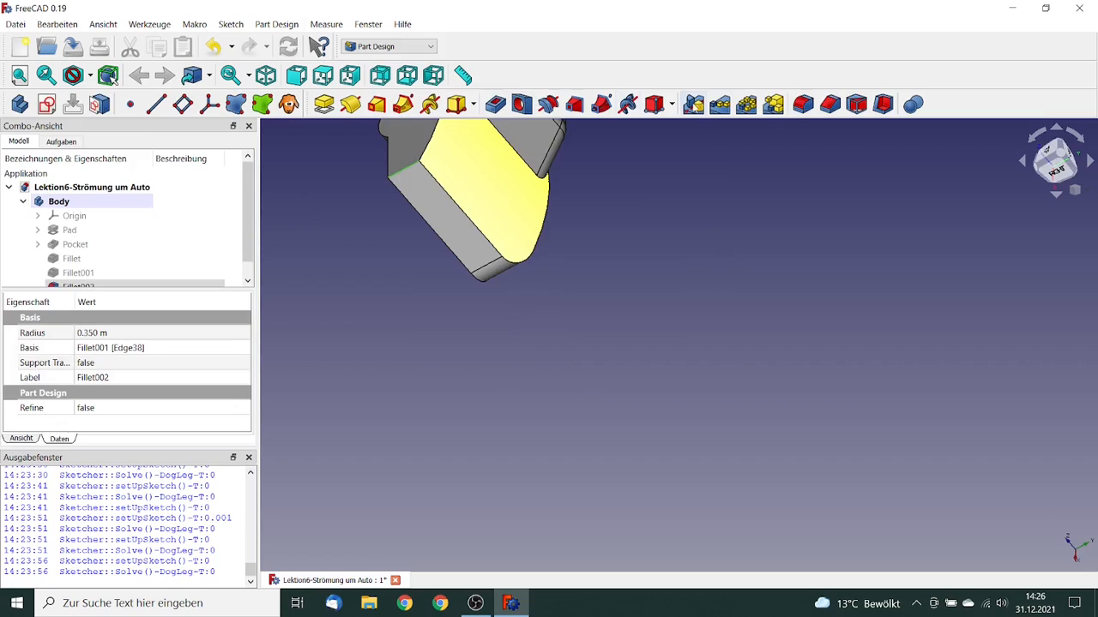
click(803, 103)
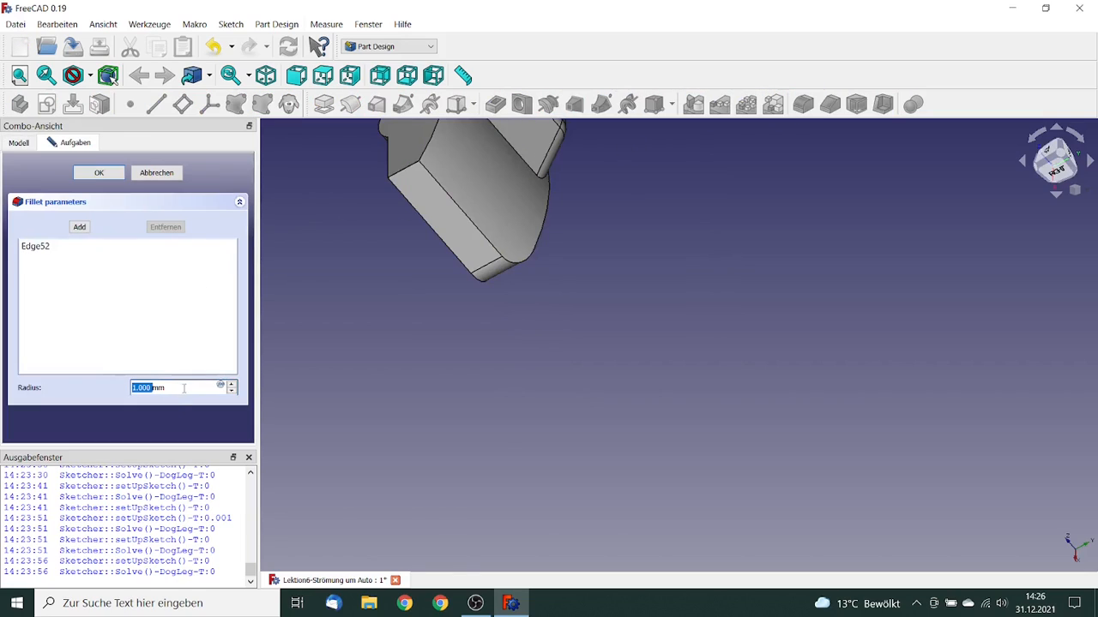
Set the fillet radius on the car body's selected edge to 5 and apply the fillet.
drag(183, 388, 49, 363)
text(5)
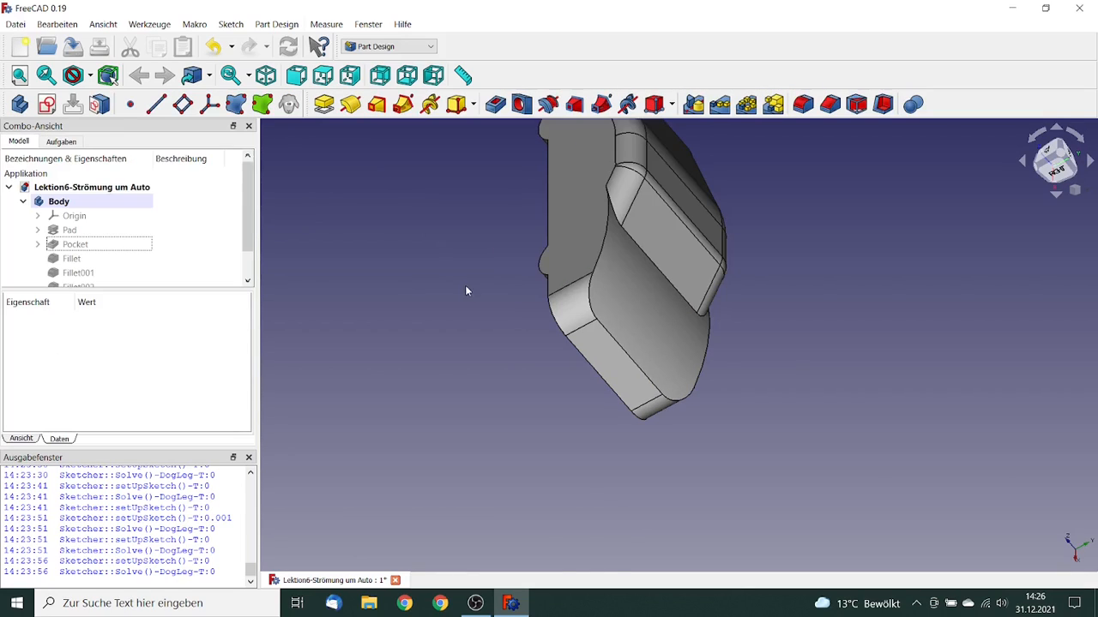
click(444, 252)
right_click(449, 317)
middle_drag(434, 265, 458, 351)
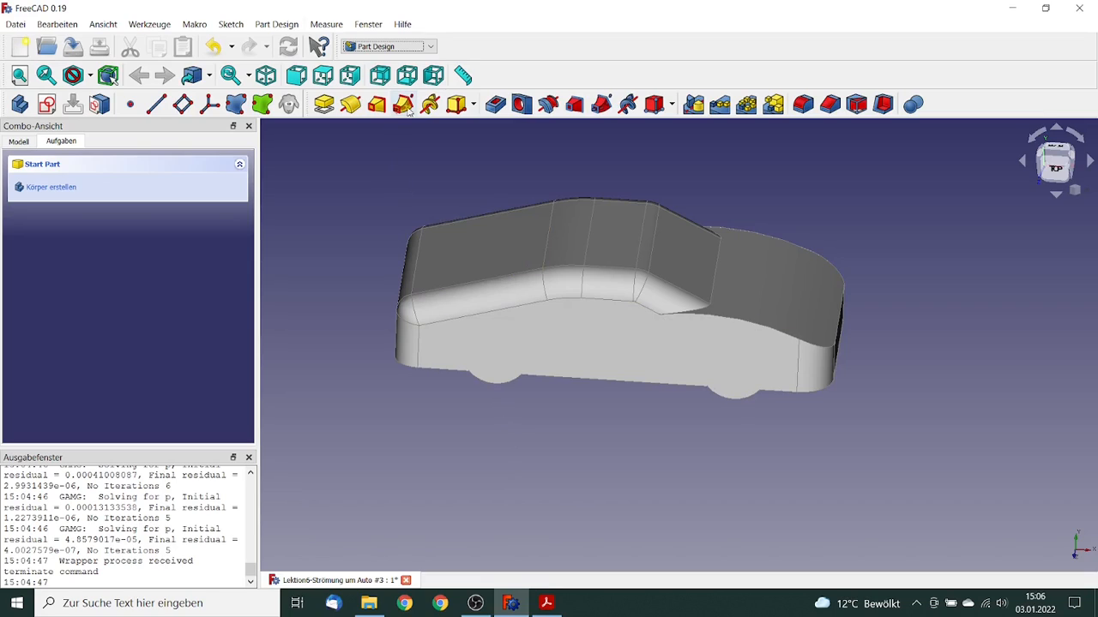
Switch to the Part workbench and add a cube primitive to the car document.
click(432, 48)
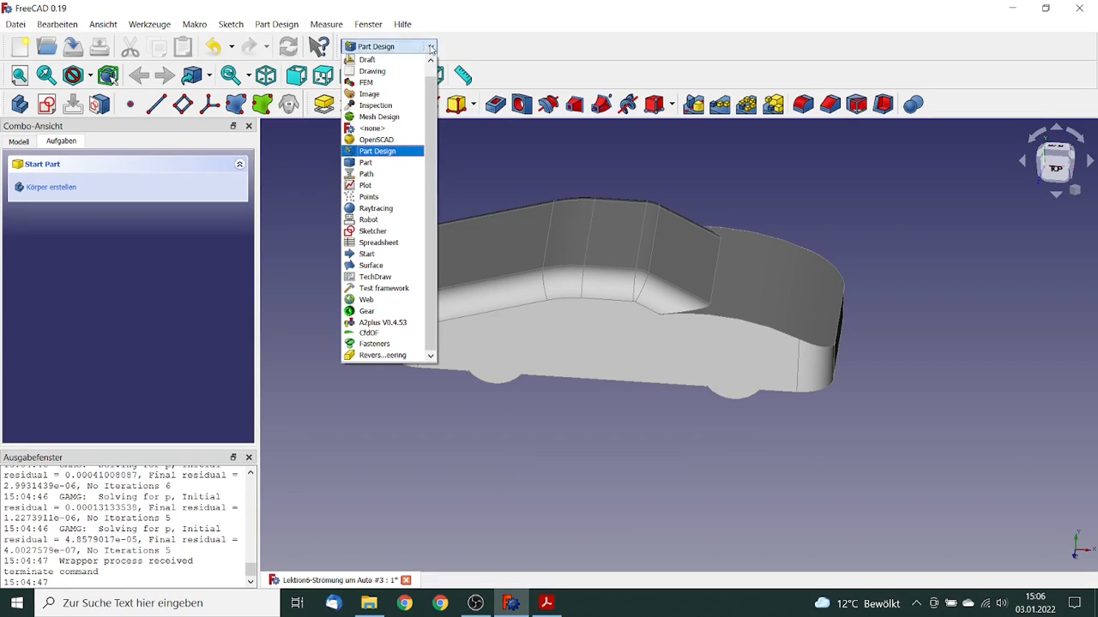
click(367, 162)
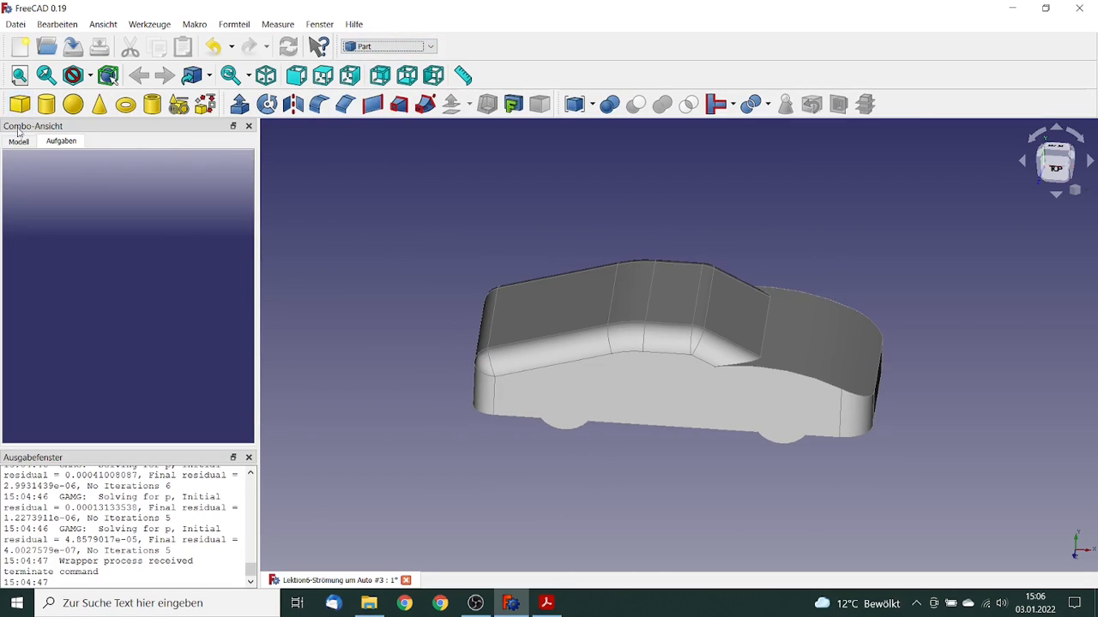
click(18, 142)
scroll(248, 239, down, 1)
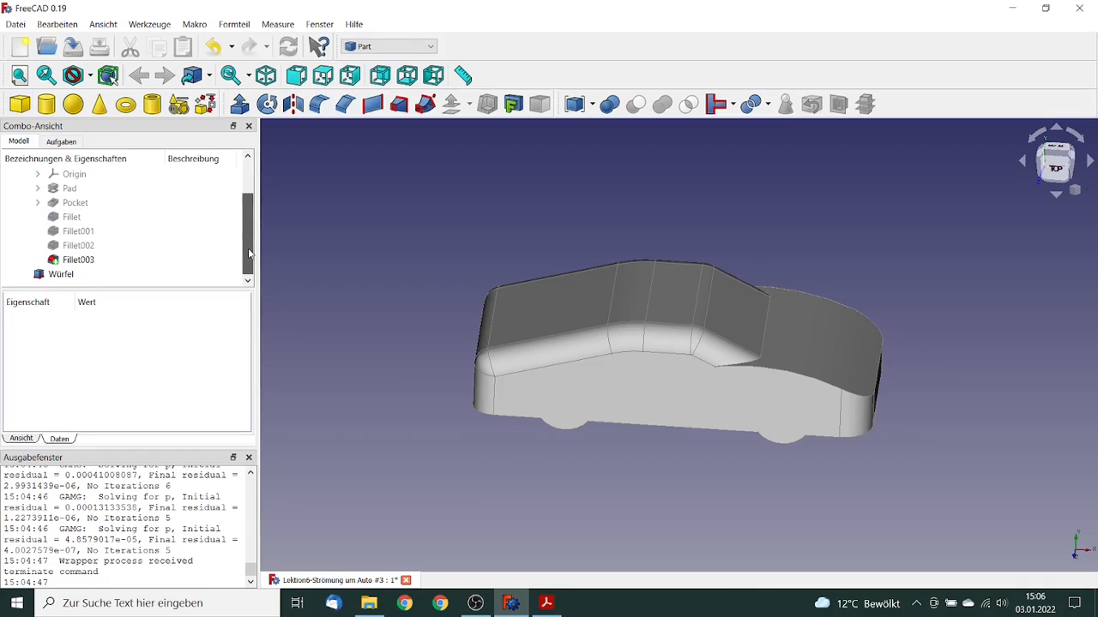
Set the cube's dimensions to 11 m length, 3 m width and 2 m height.
double_click(62, 274)
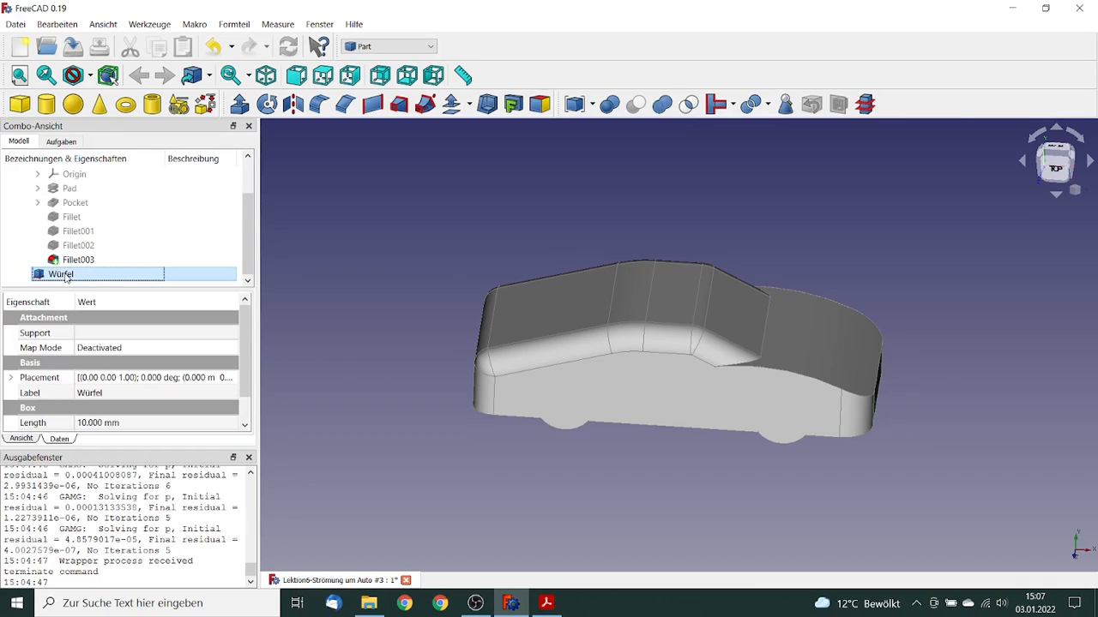
drag(164, 264, 45, 252)
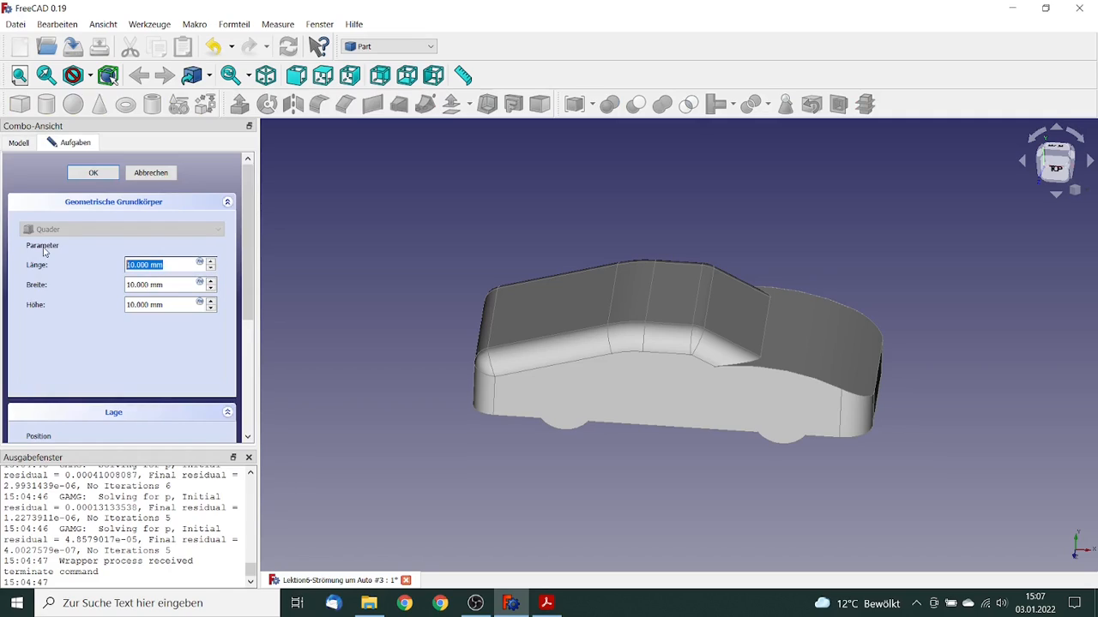
text(11)
key(Tab)
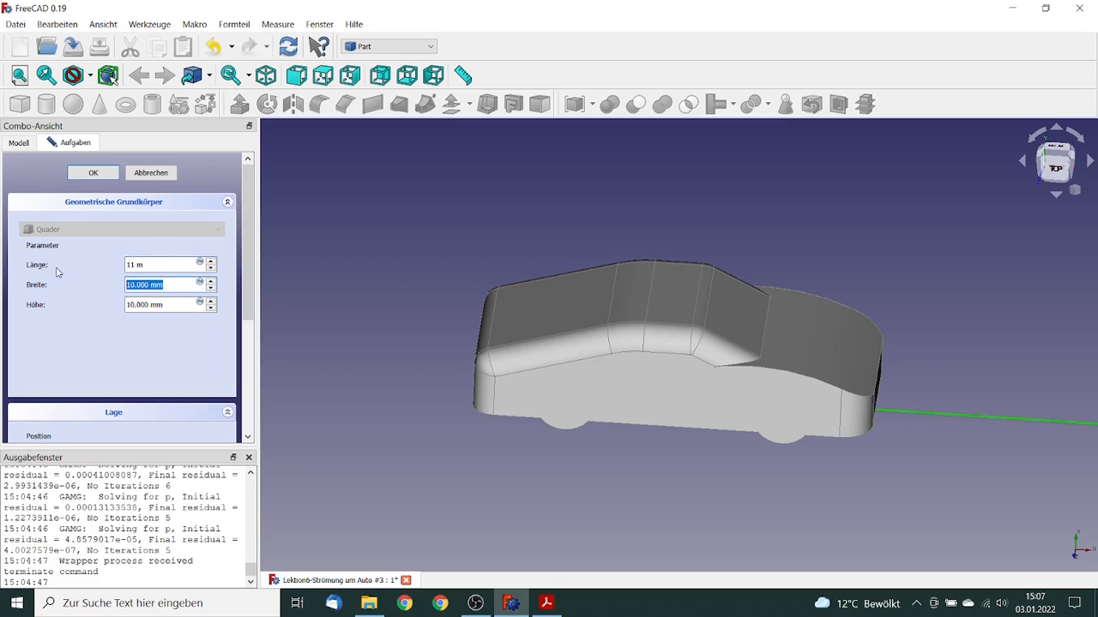
text(3)
key(Tab)
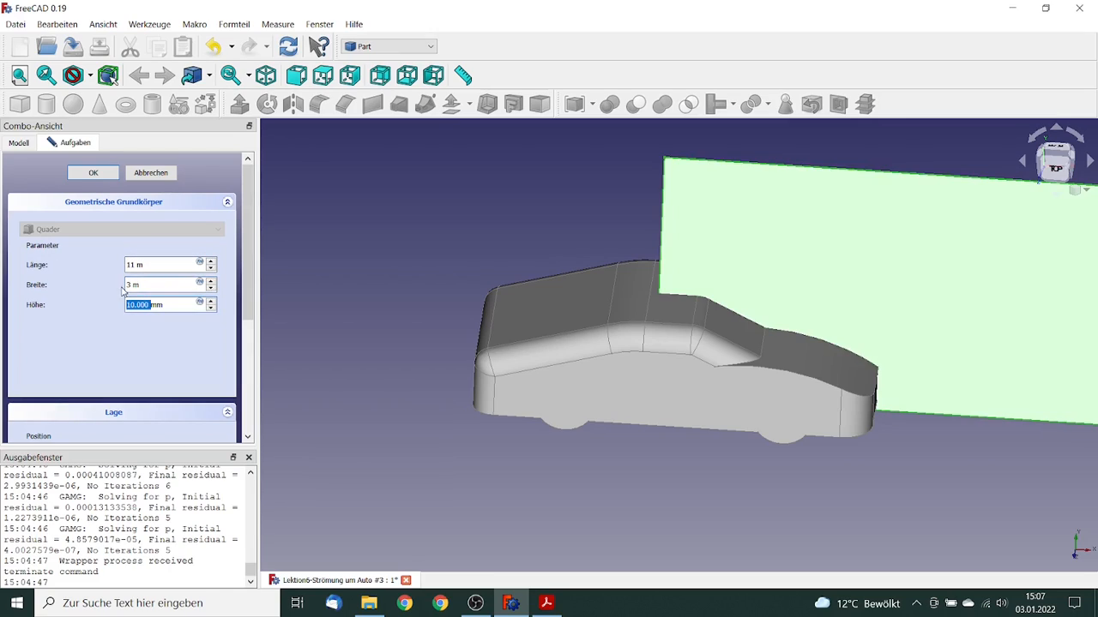
text(2)
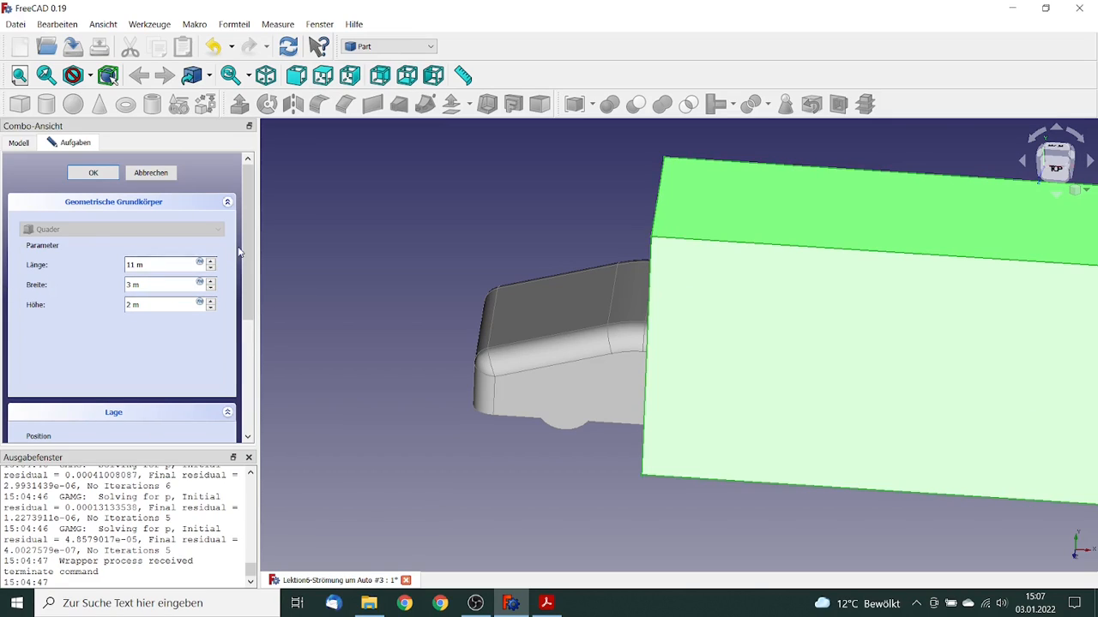
Position the 11 m box around the car at X -7 m and Z -2 m, and apply its parameters.
drag(246, 253, 265, 348)
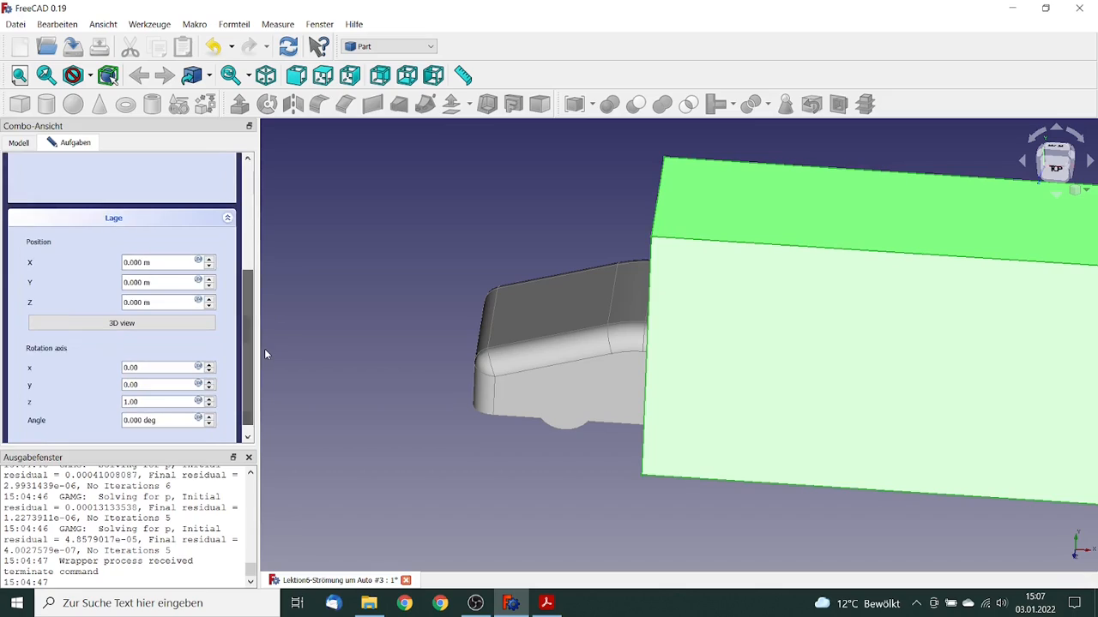
drag(158, 262, 49, 260)
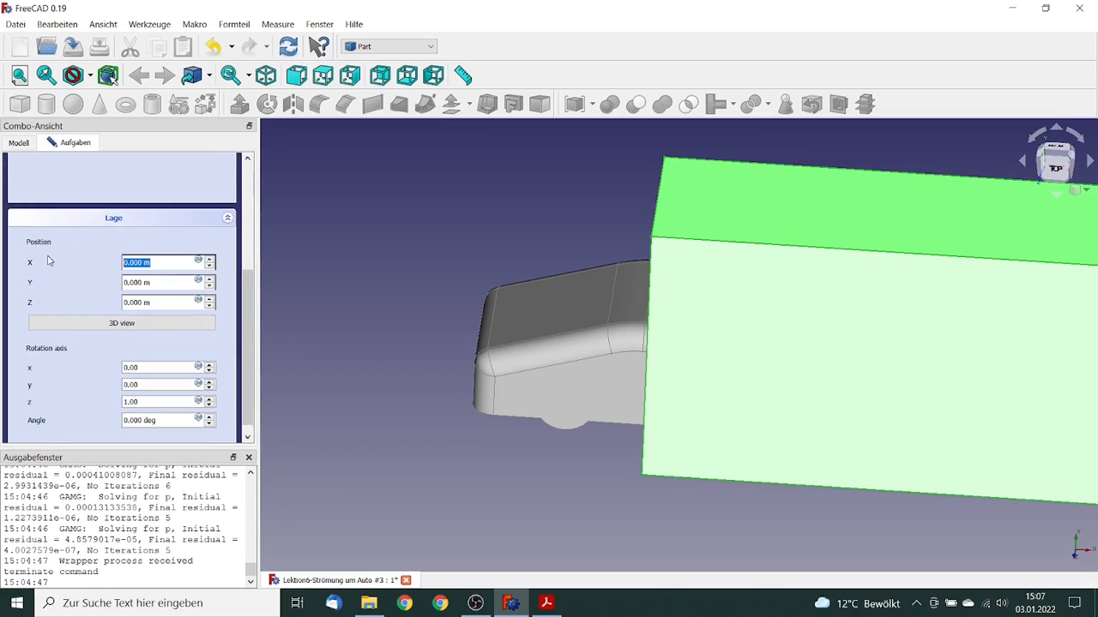
text(-7 m)
key(Tab)
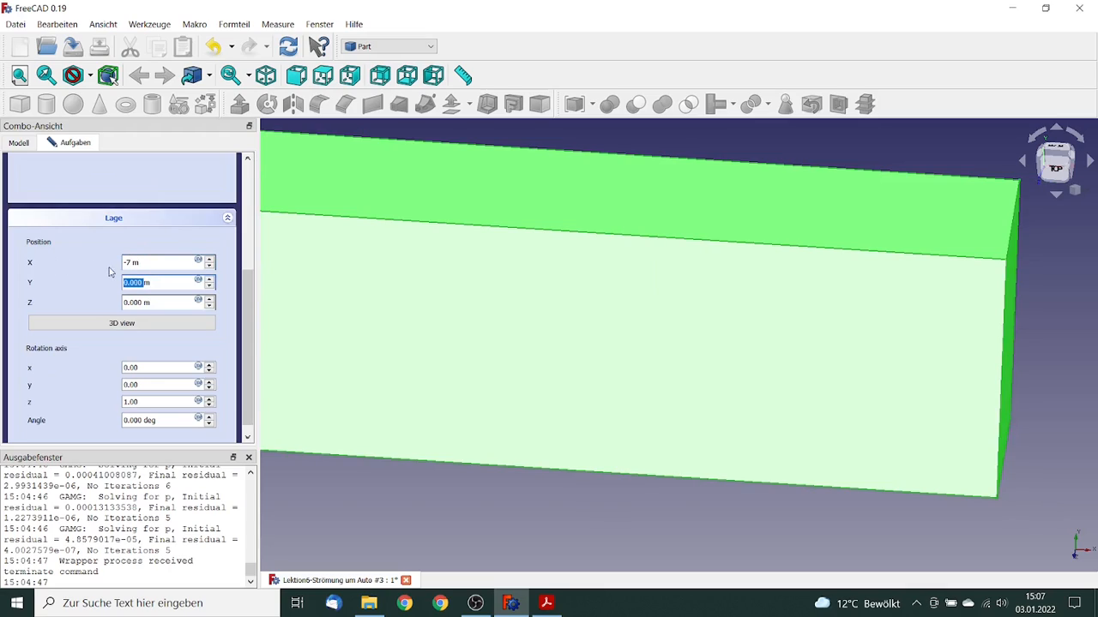
drag(151, 304, 23, 287)
text(-2 m)
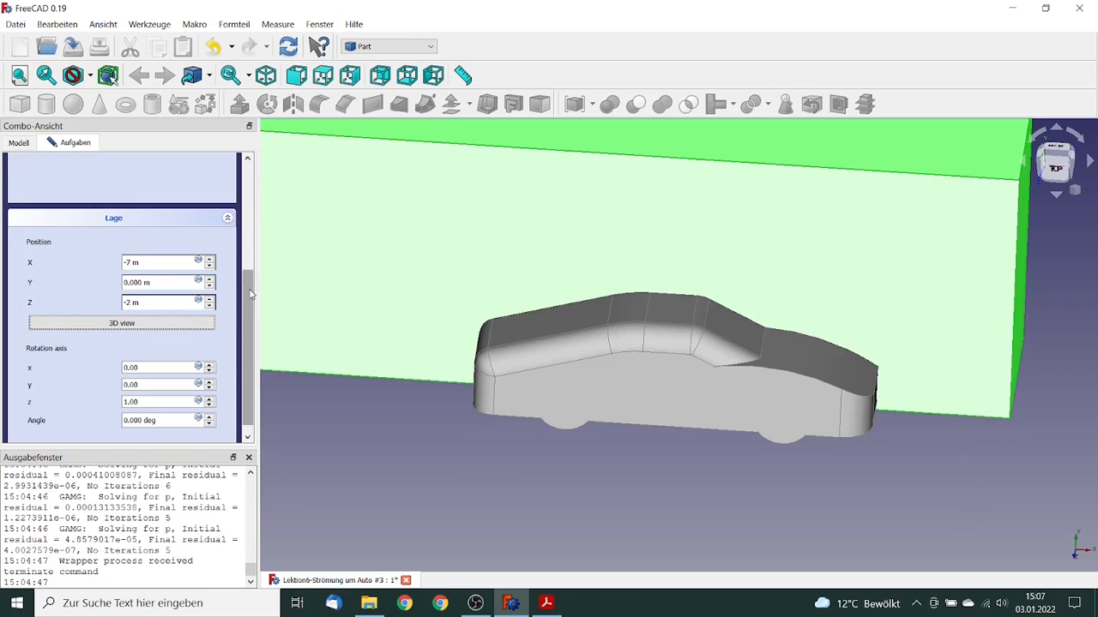
key(Tab)
drag(250, 304, 245, 178)
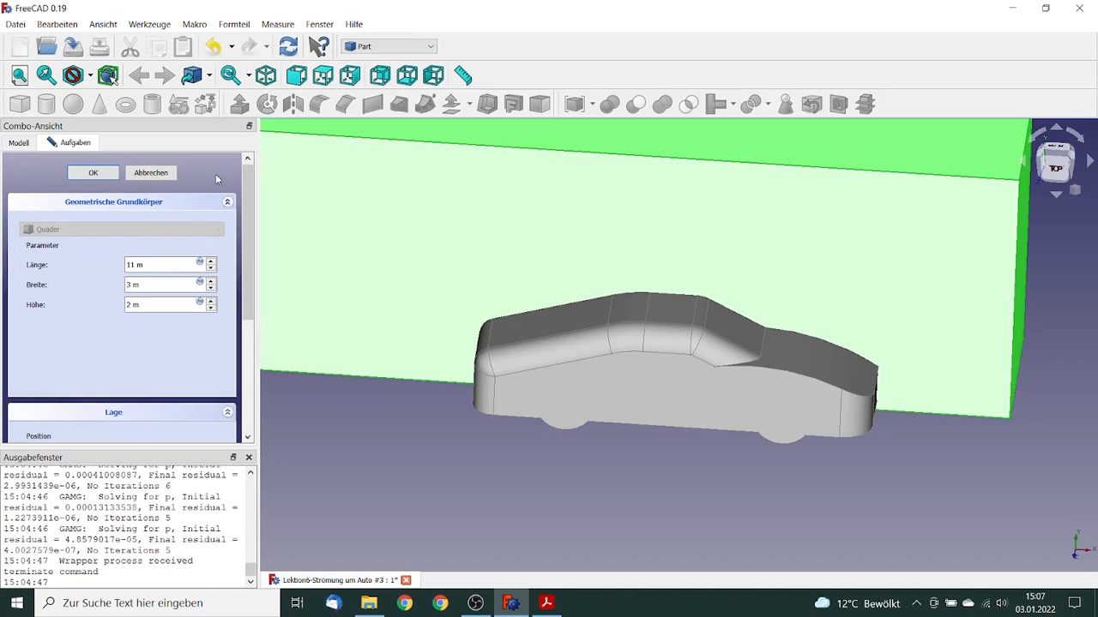
click(93, 172)
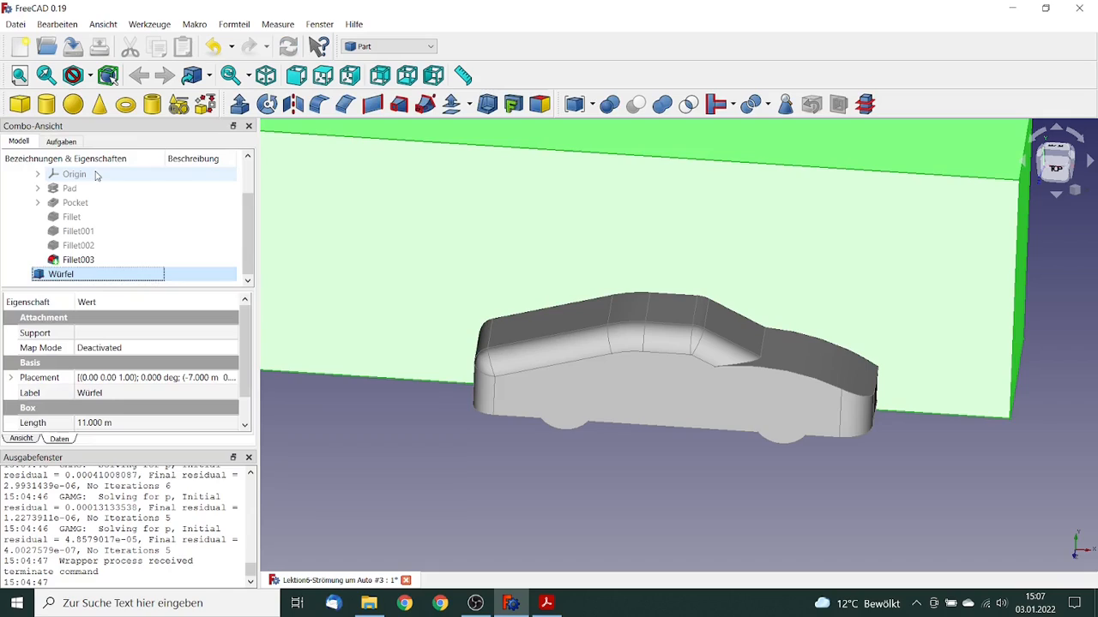
Cut the car body Fillet003 out of the Würfel box with a Boolean difference.
ctrl+click(76, 261)
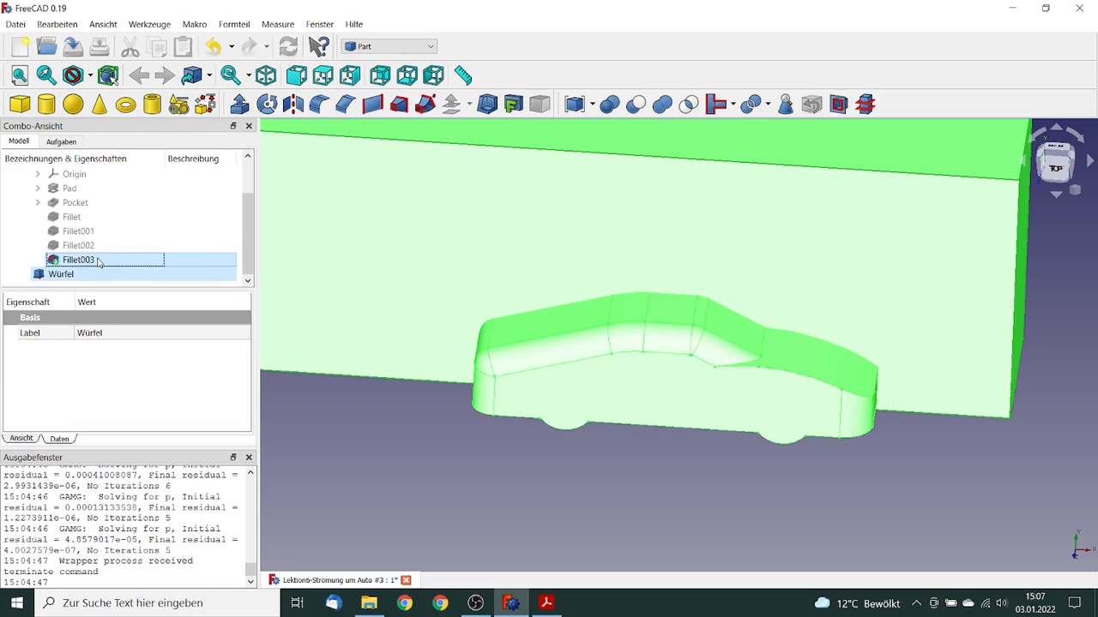
click(637, 105)
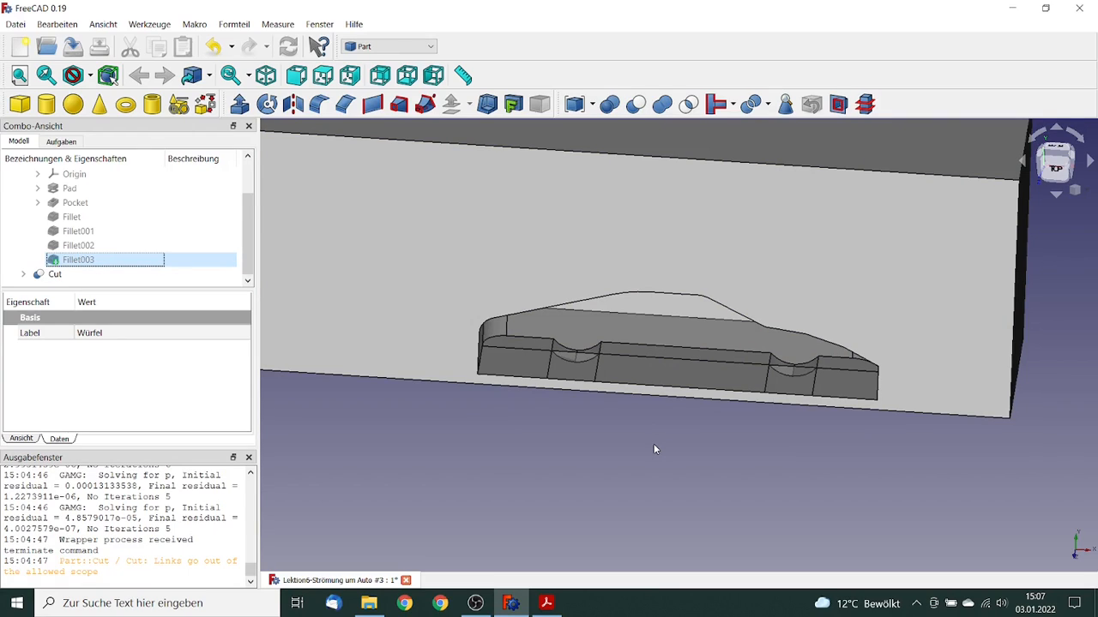
Add a second cube primitive at the top level of the Lektion6-Strömung um Auto #3 document.
drag(249, 212, 252, 177)
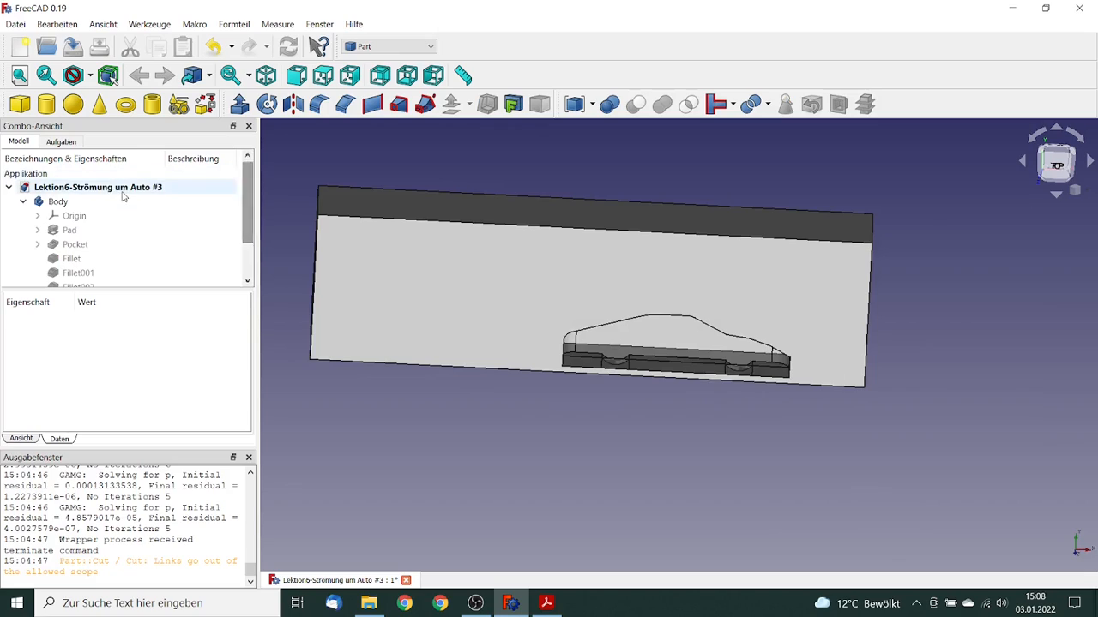
click(94, 187)
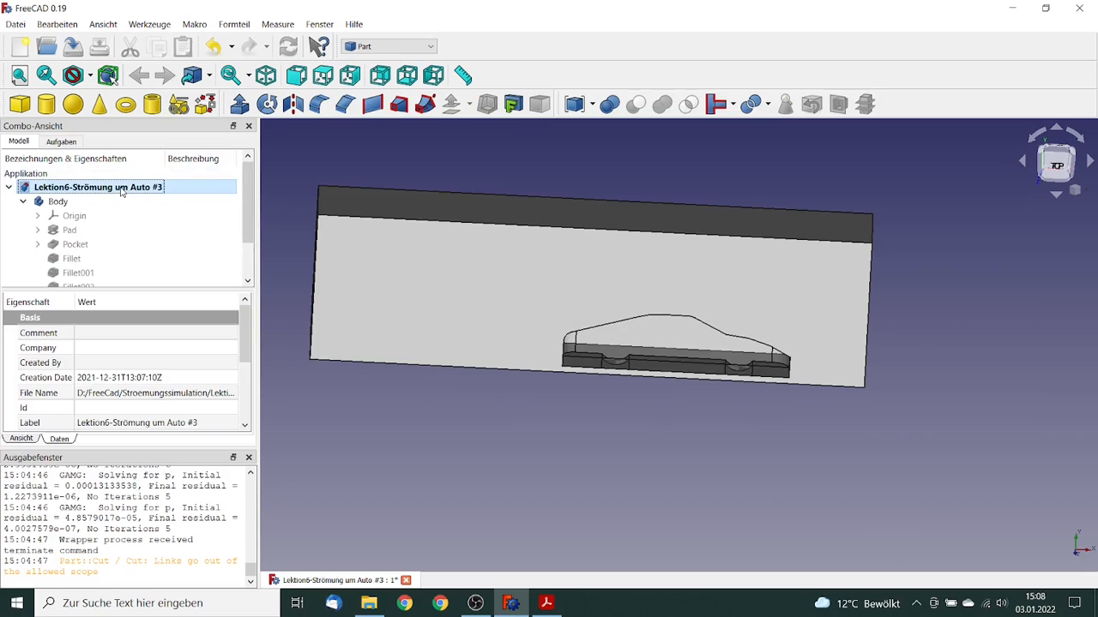
click(20, 109)
drag(250, 188, 256, 228)
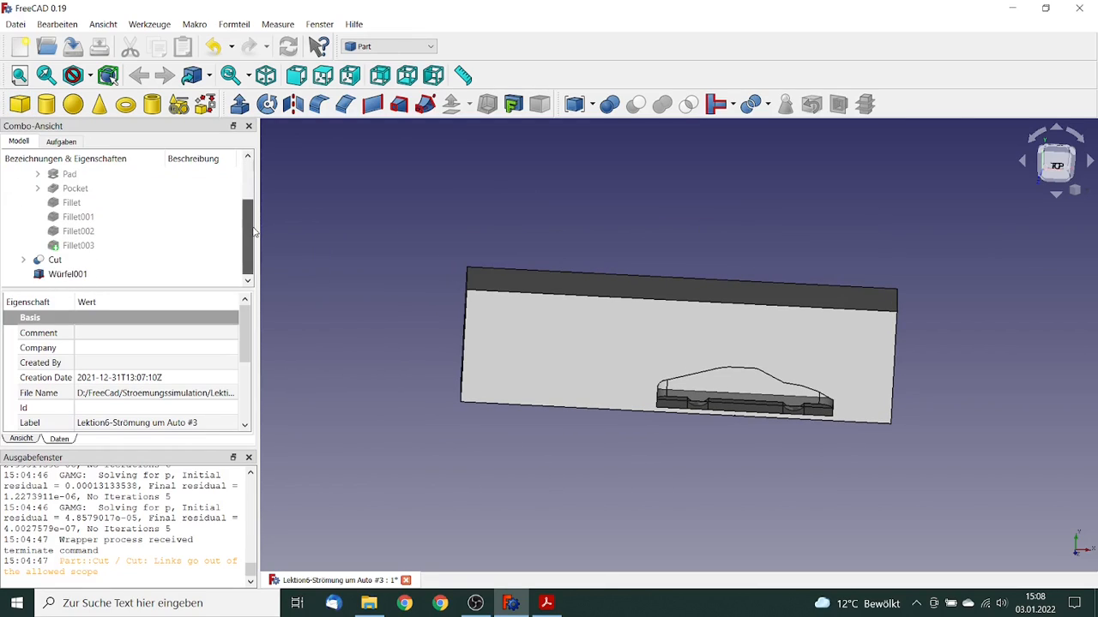
Set the second cube's dimensions to 5 m length, 1.5 m width and 1.2 m height.
click(82, 275)
double_click(85, 276)
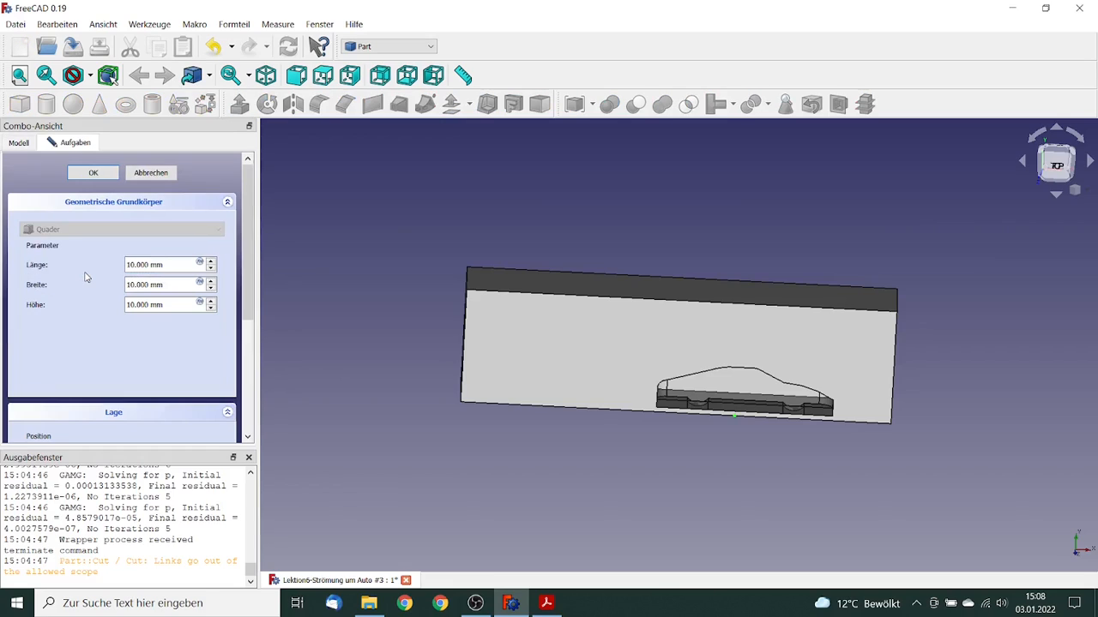
triple_click(168, 265)
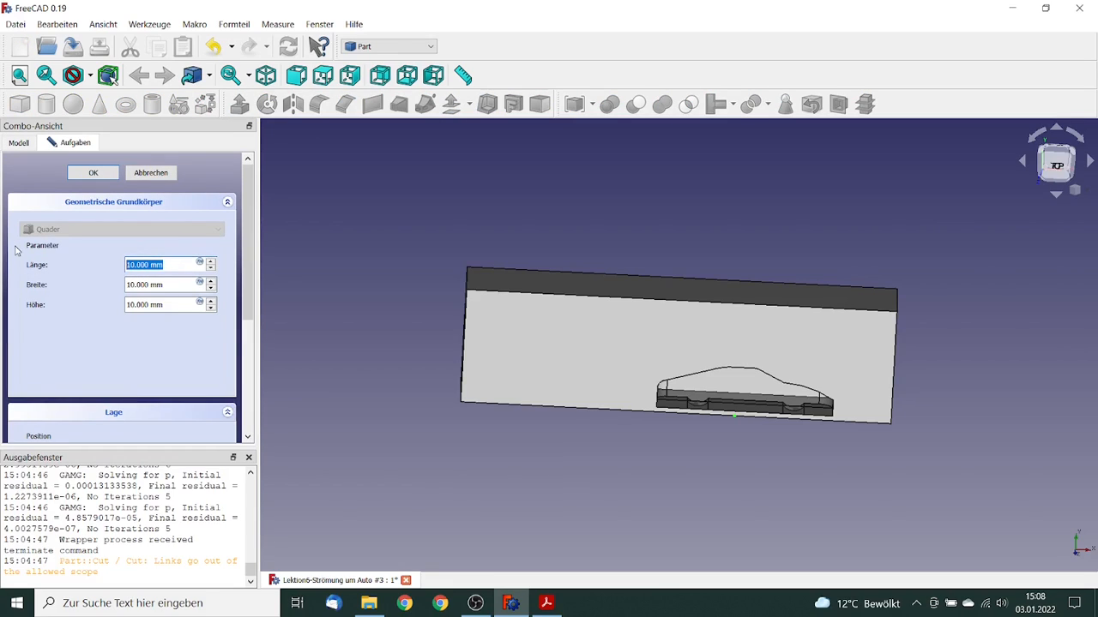
text(5 m)
key(Tab)
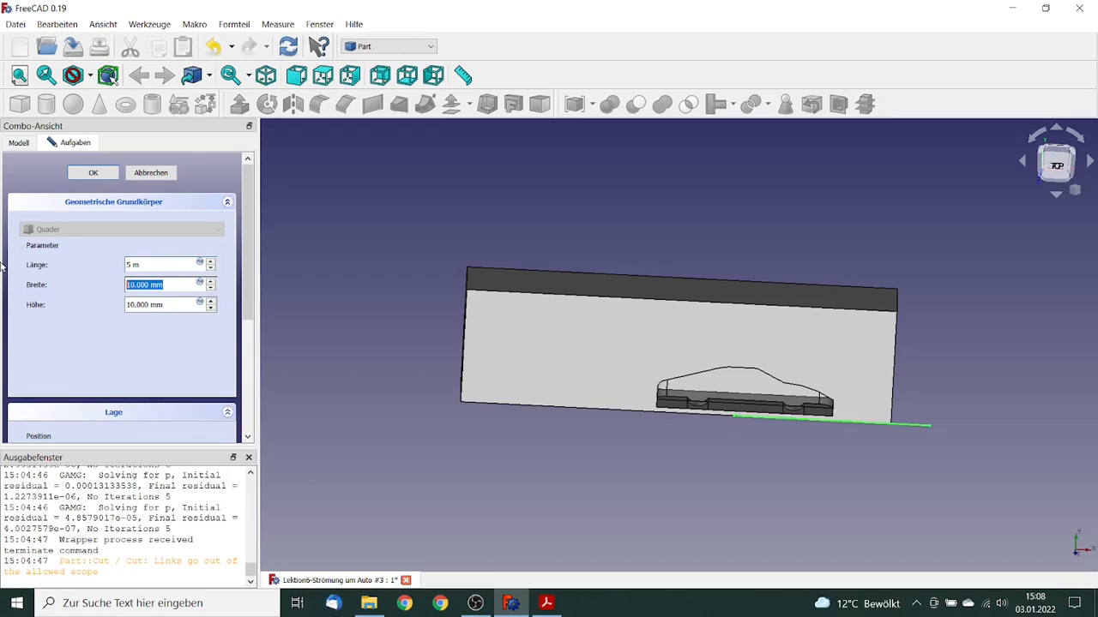
text(1.5)
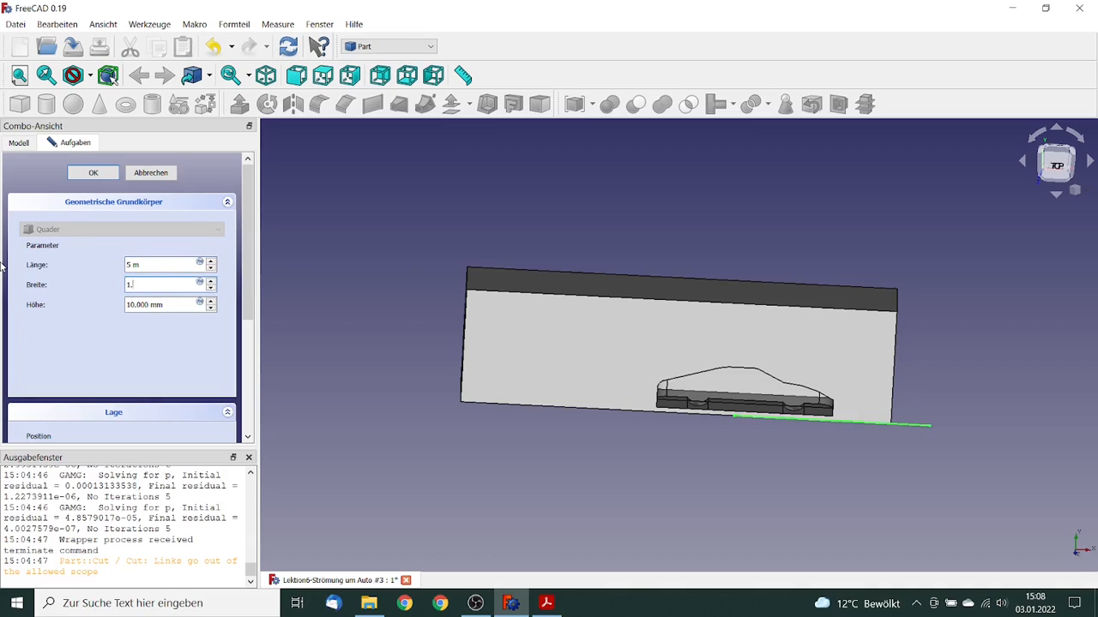
key(Tab)
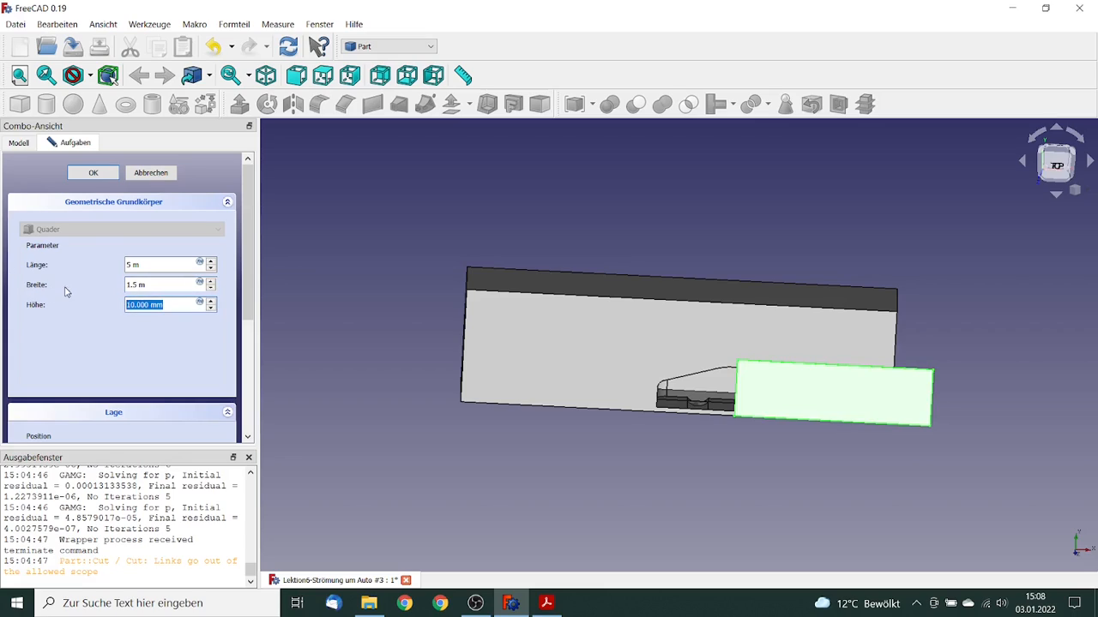
text(1.2 m)
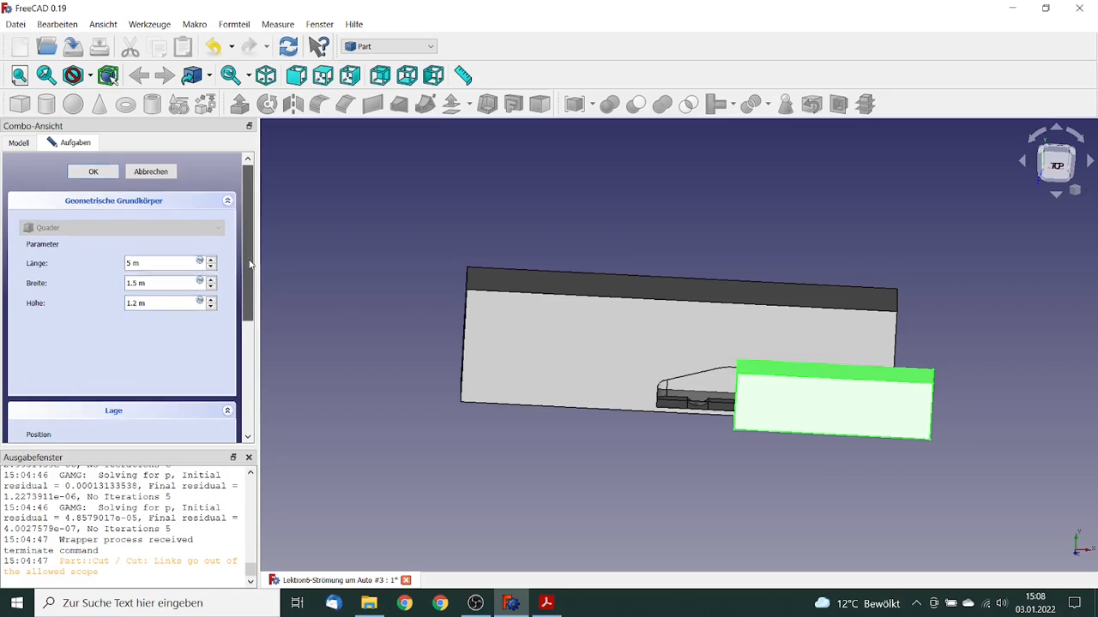
Position the second box around the car cavity at X -2.2 m and Z -1.2 m, and apply its parameters.
drag(249, 264, 243, 346)
drag(156, 298, 19, 284)
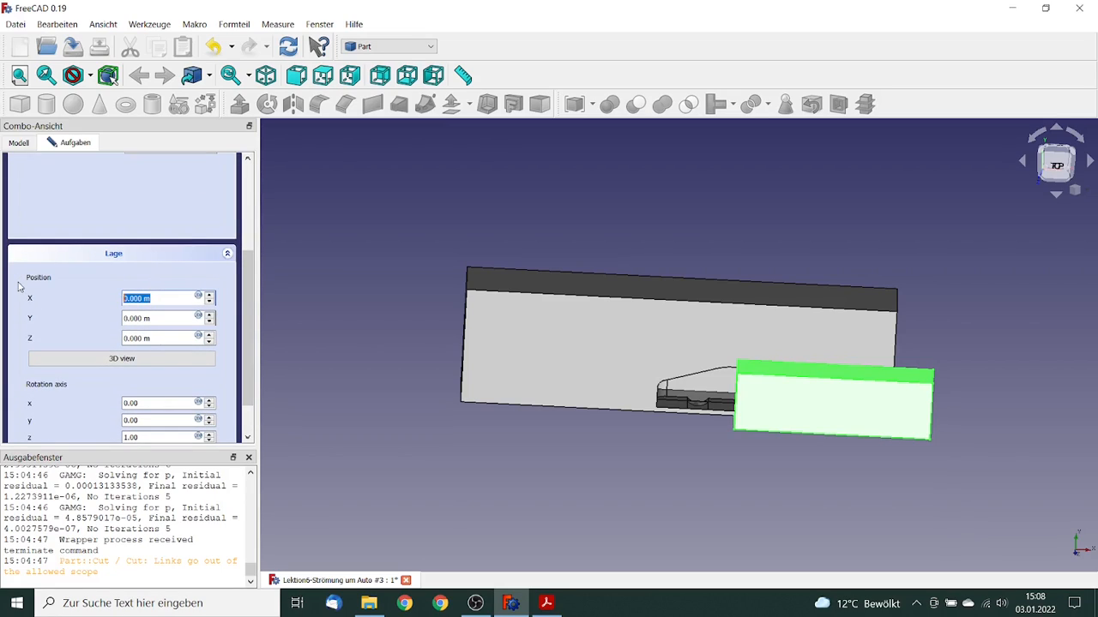
text(-2.2)
key(Tab)
key(Tab)
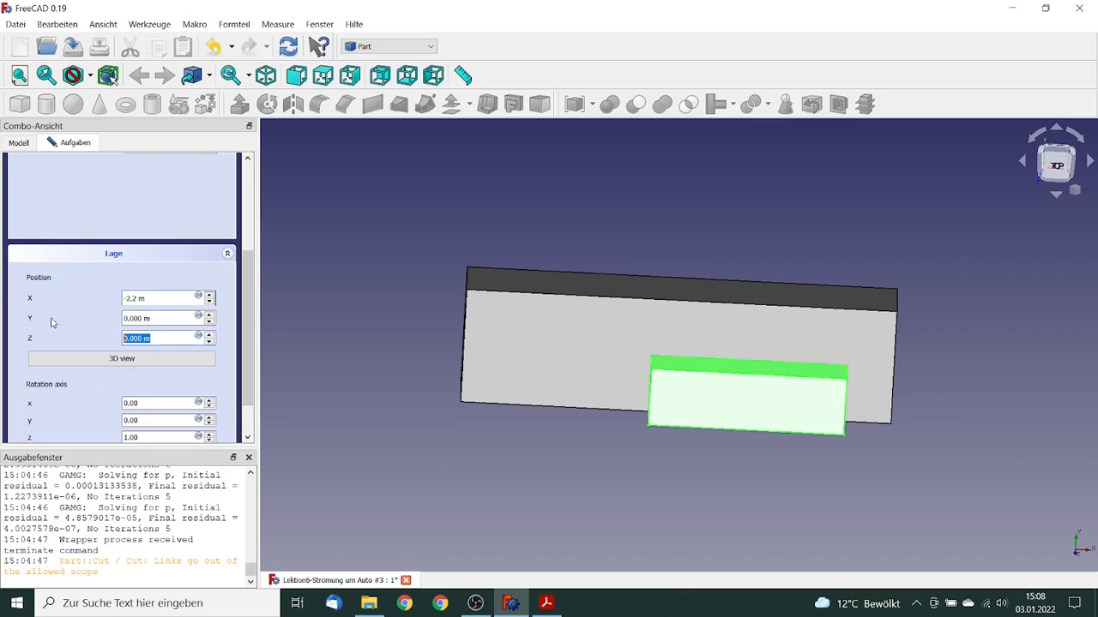
text(-1.2)
key(Tab)
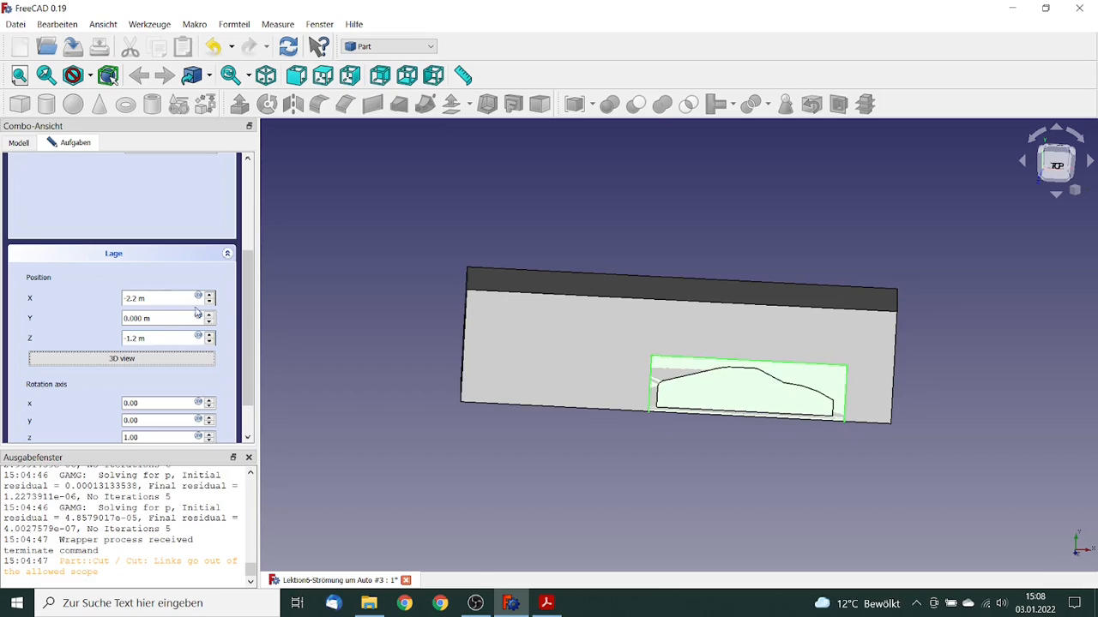
drag(245, 302, 246, 209)
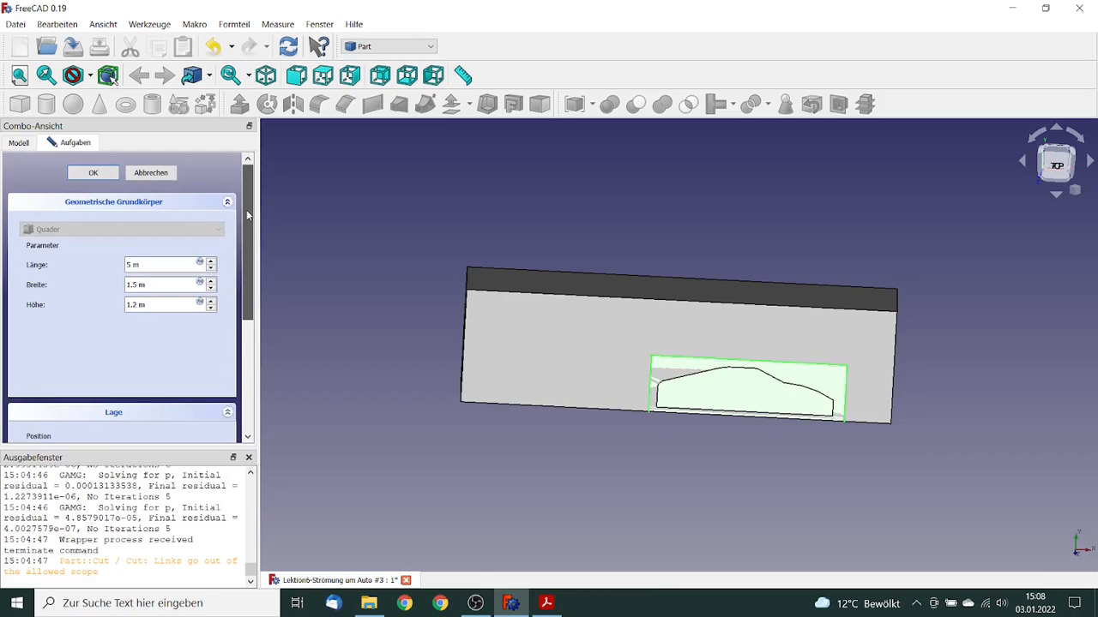
click(94, 173)
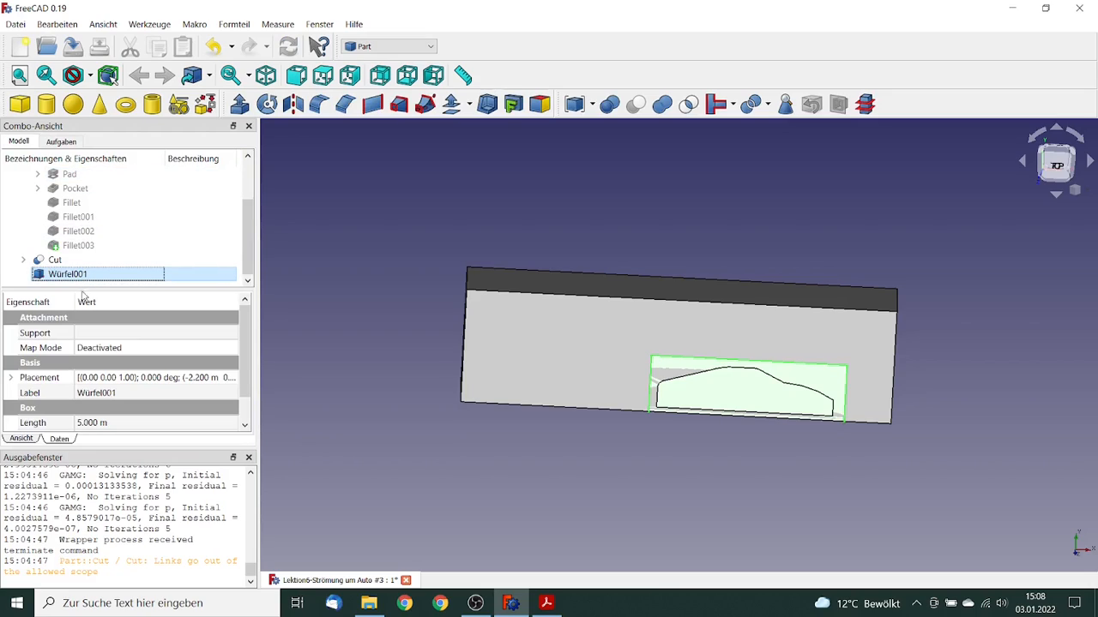
Rename the second box's label to Refinement.
double_click(124, 393)
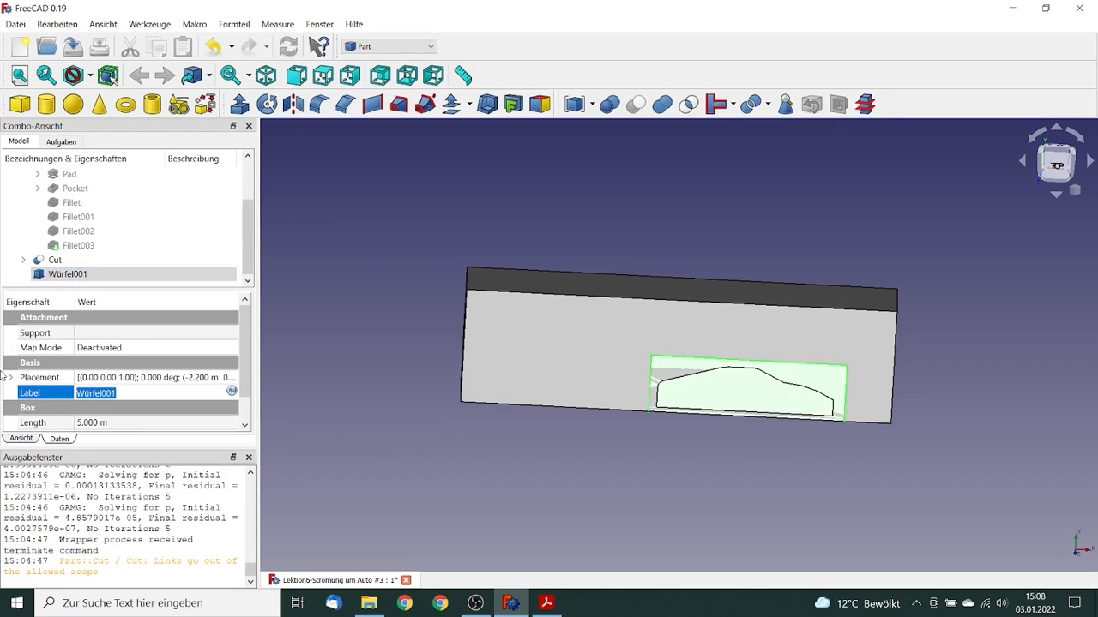
text(Ref)
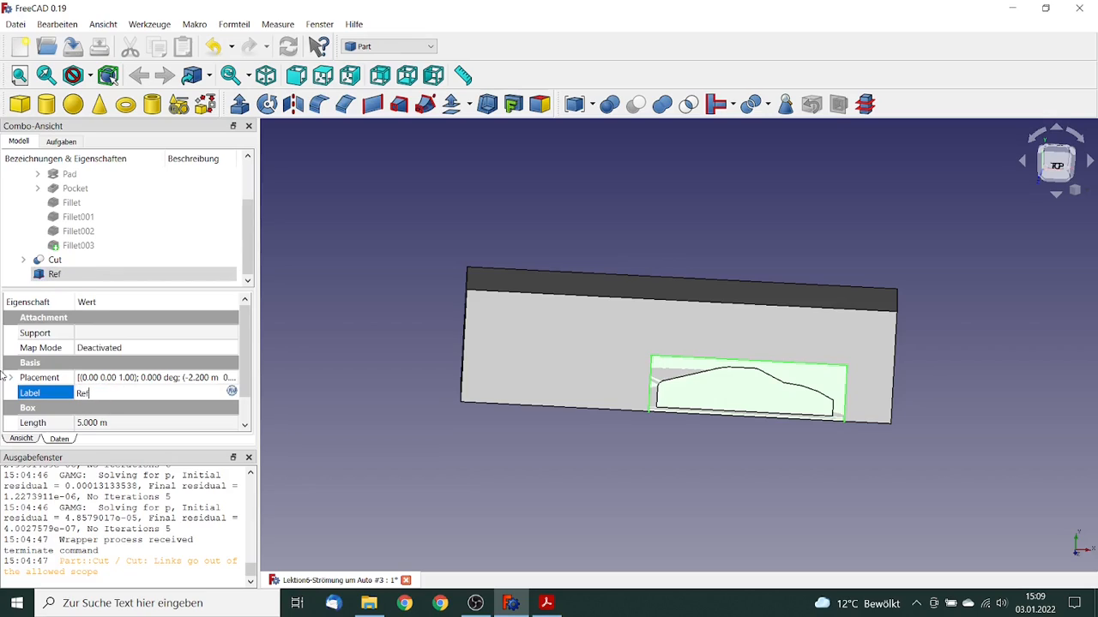
text(inement)
key(Tab)
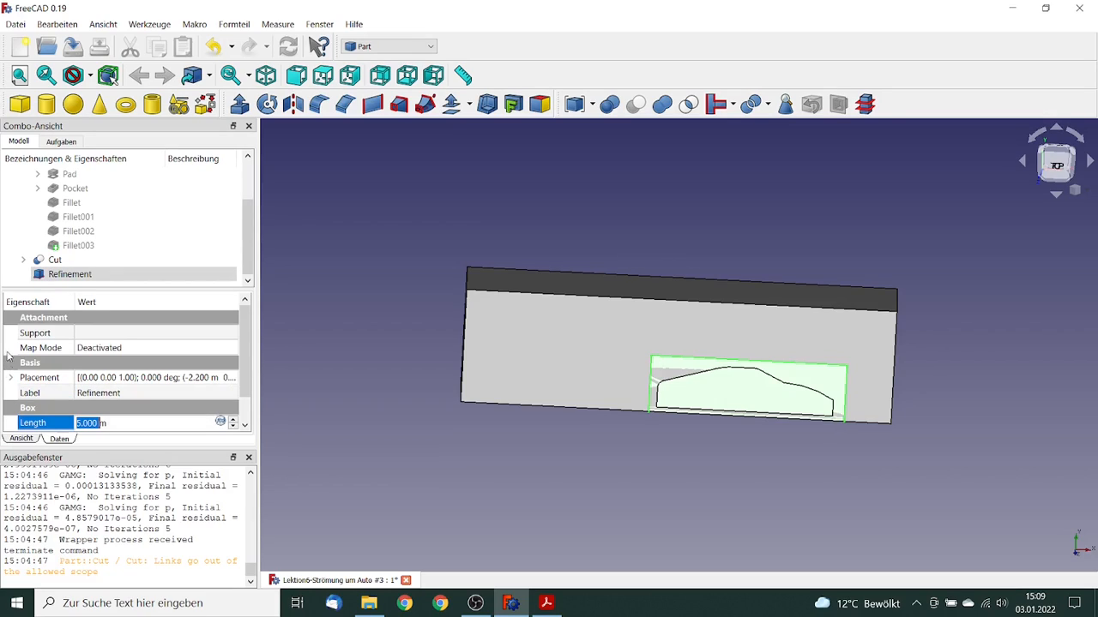
Rename the Cut object's label to Car_Cut.
click(58, 263)
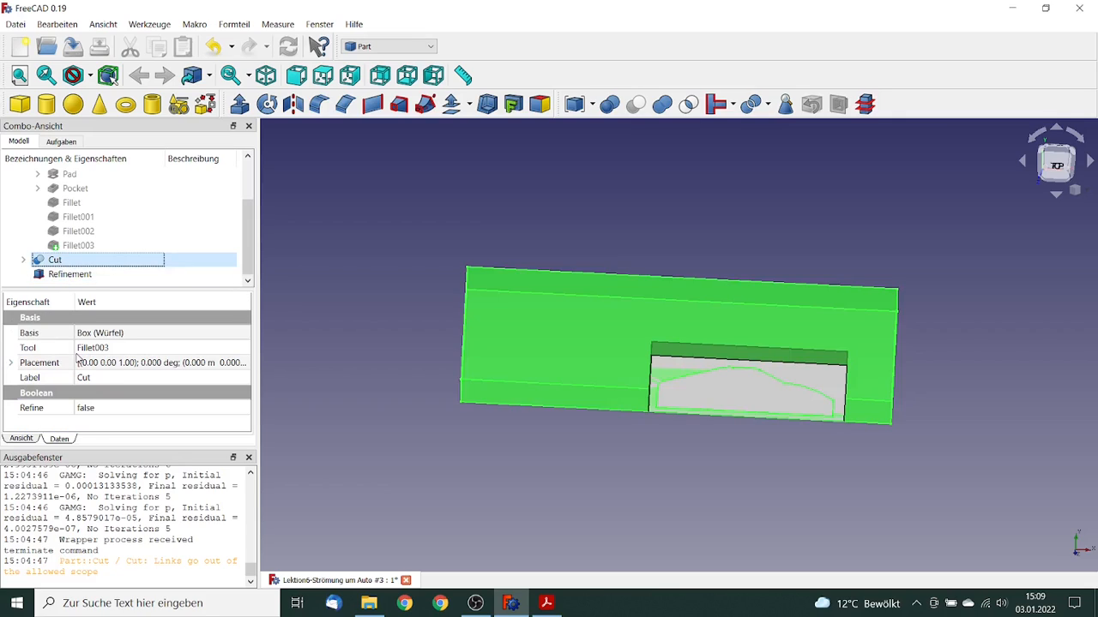
click(103, 378)
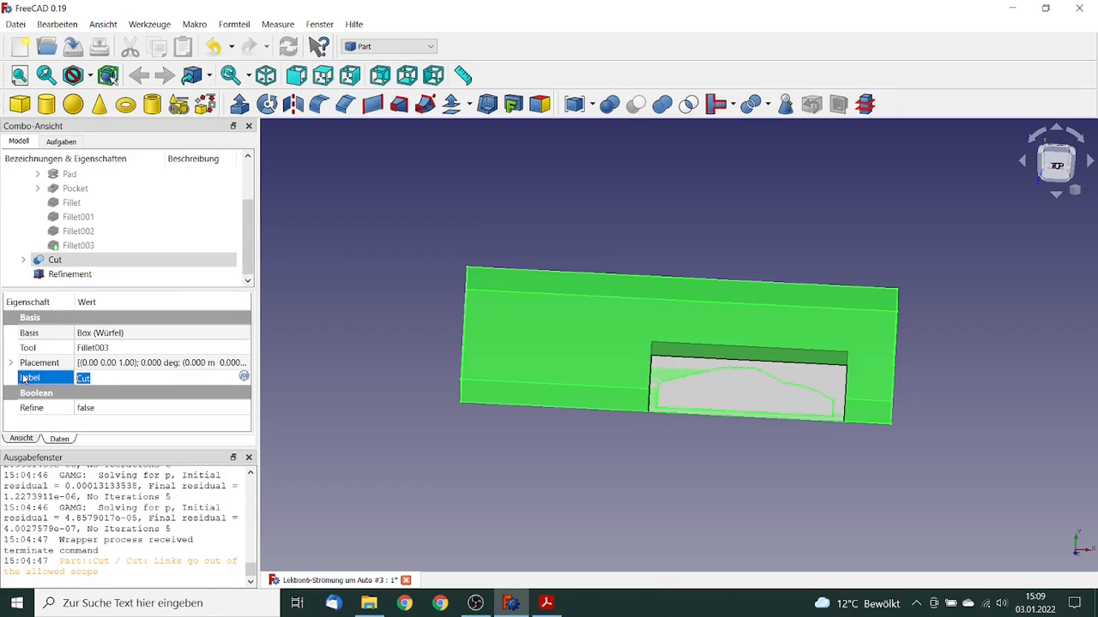
text(Car_Cut)
key(Tab)
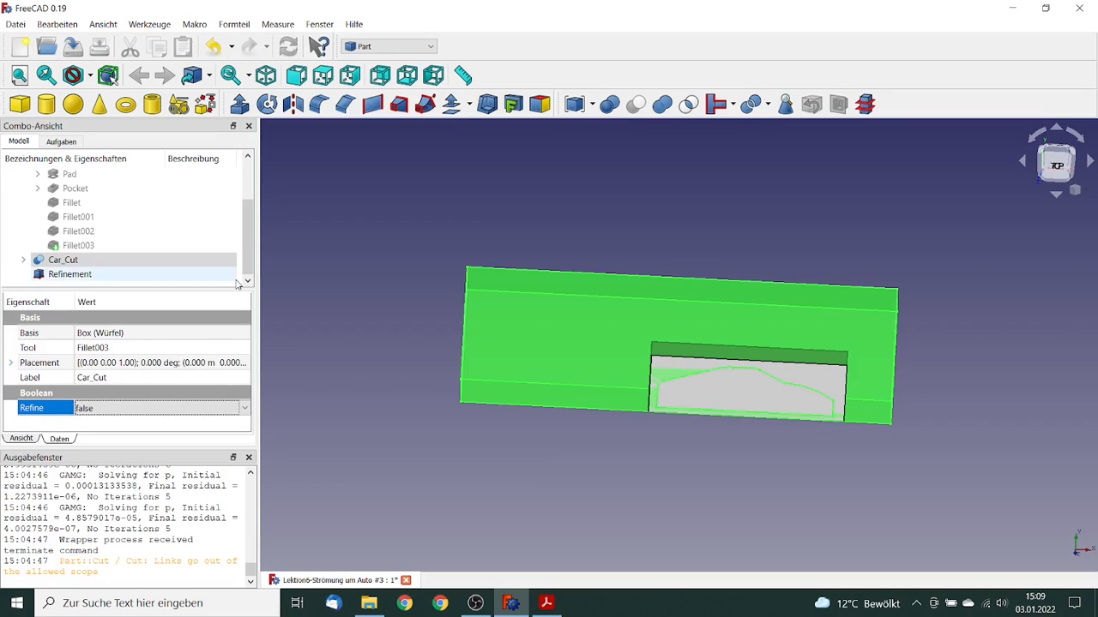
drag(247, 257, 248, 203)
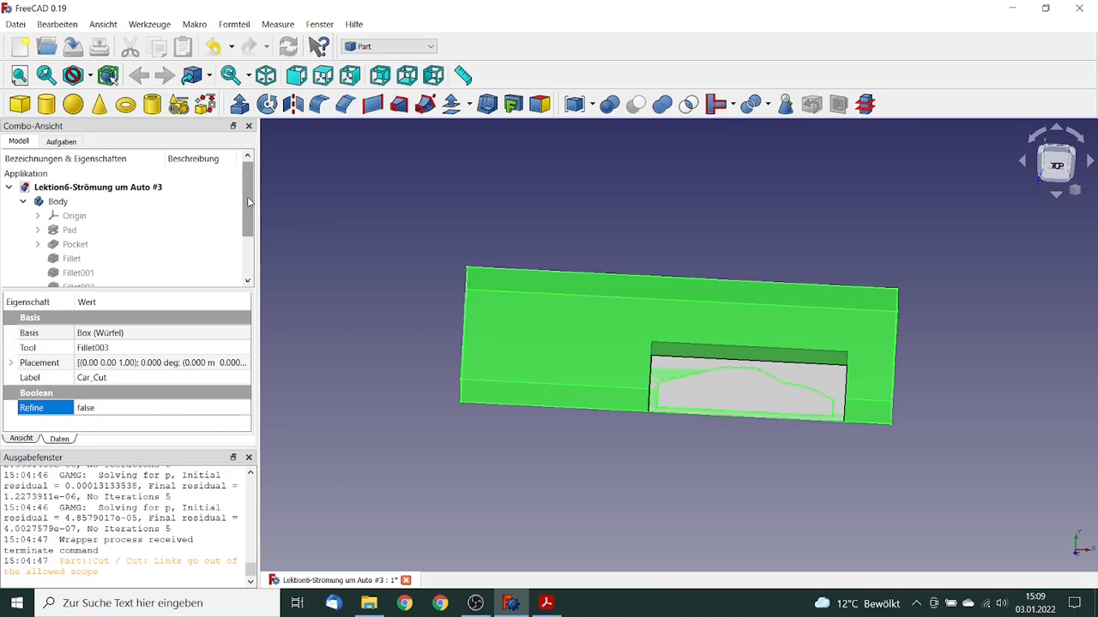
click(360, 266)
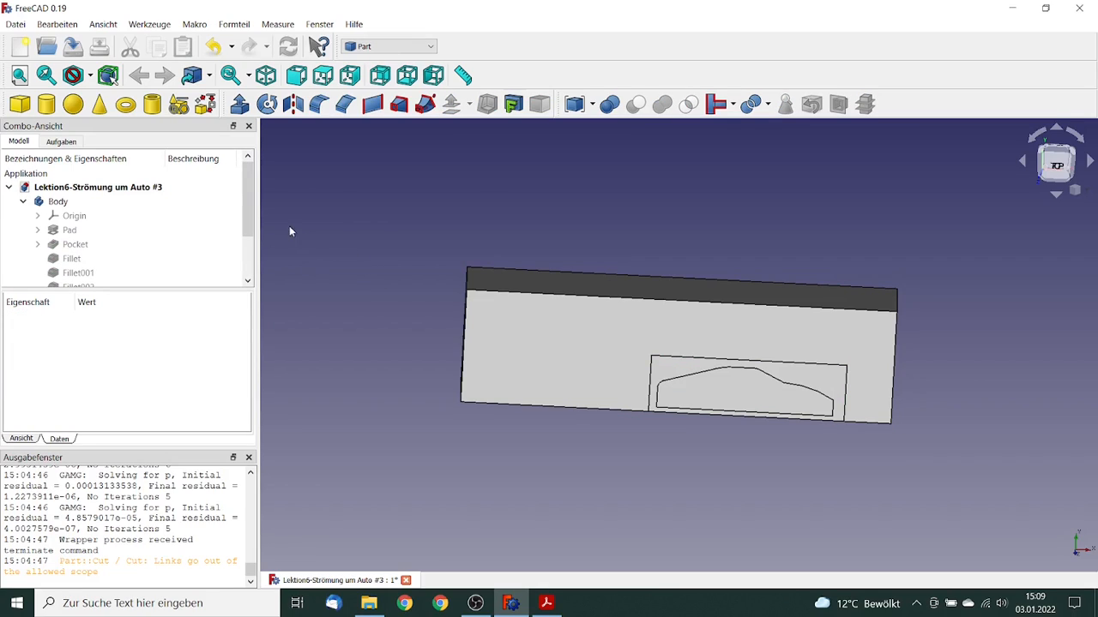
Switch to the CfdOF workbench and create a CFD analysis in the document.
click(431, 47)
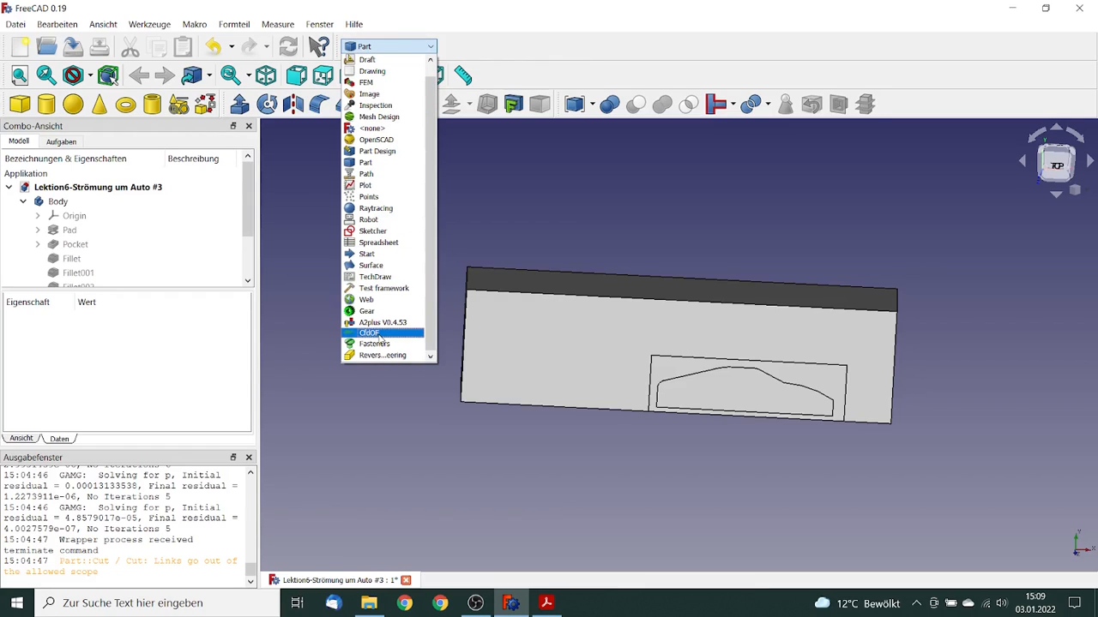
click(370, 333)
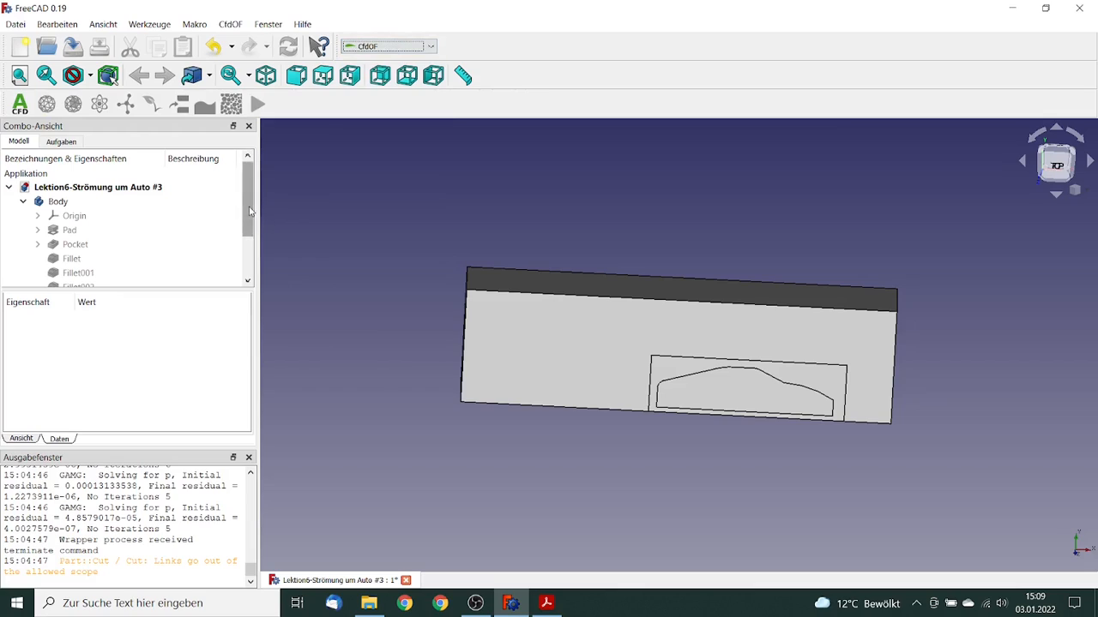
drag(248, 216, 252, 256)
drag(201, 290, 197, 330)
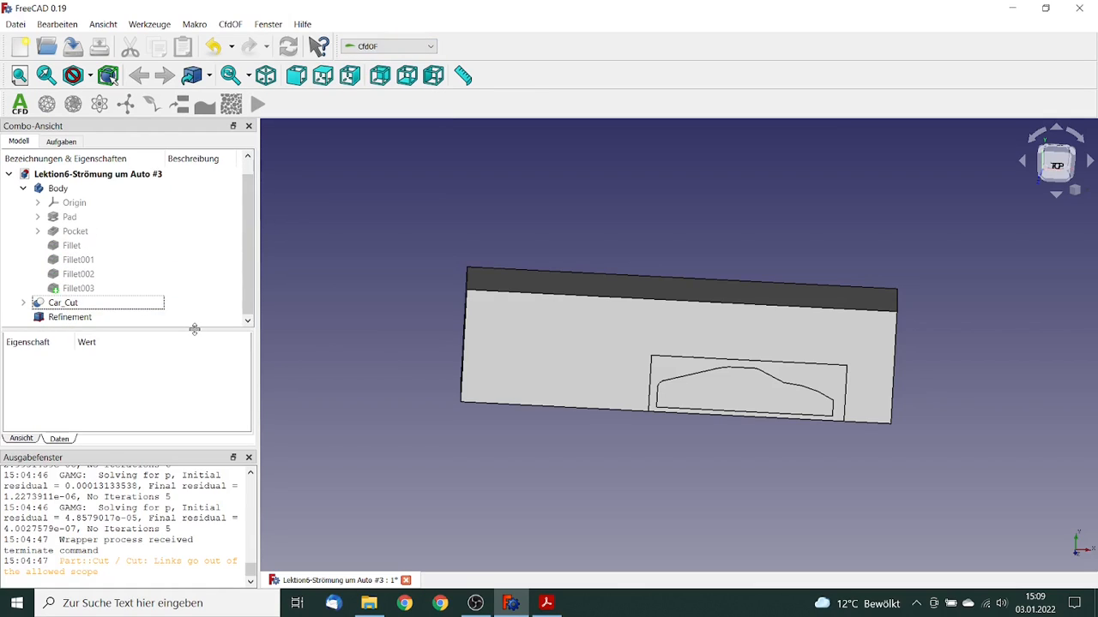
click(23, 106)
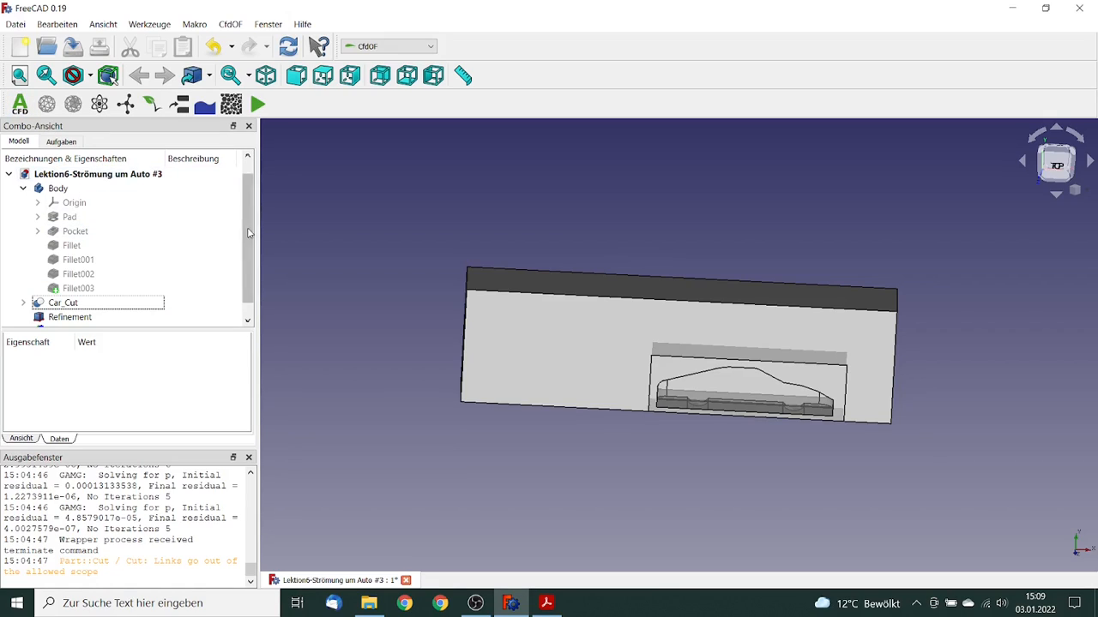
scroll(251, 258, down, 1)
click(84, 319)
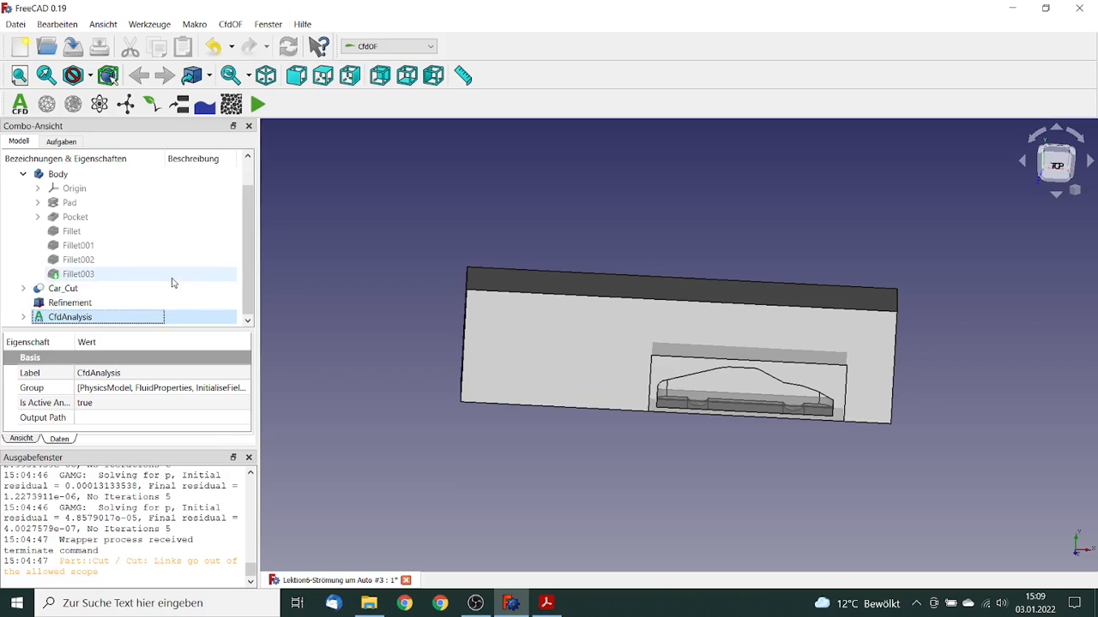
Create a CFD mesh for Car_Cut with a base element size of 0.2 m, keeping the 3D cfMesh settings.
click(80, 293)
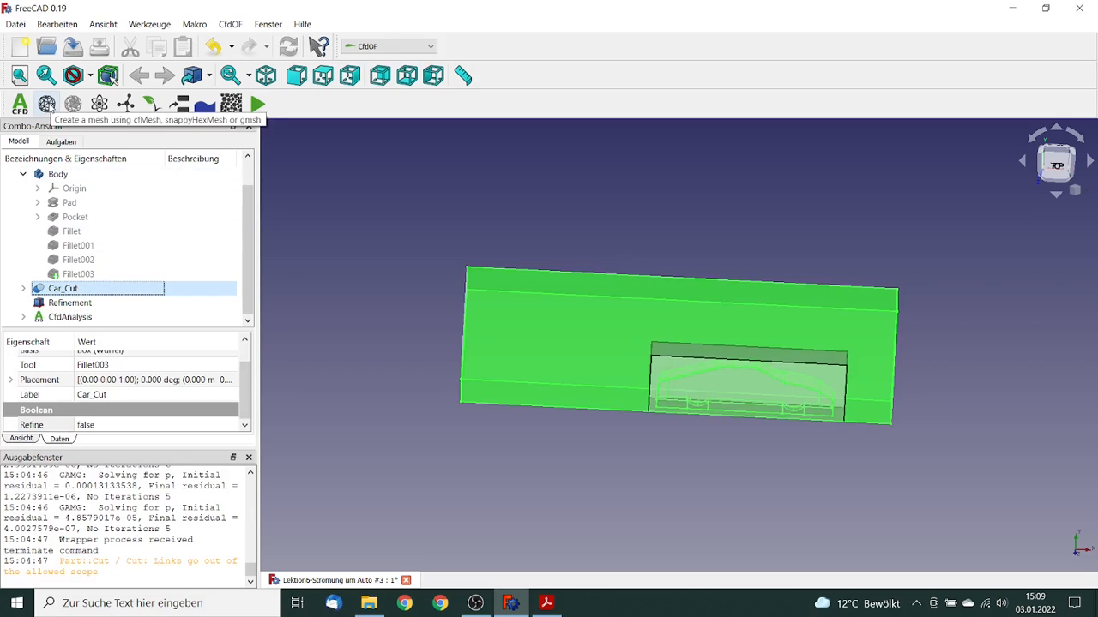
click(47, 104)
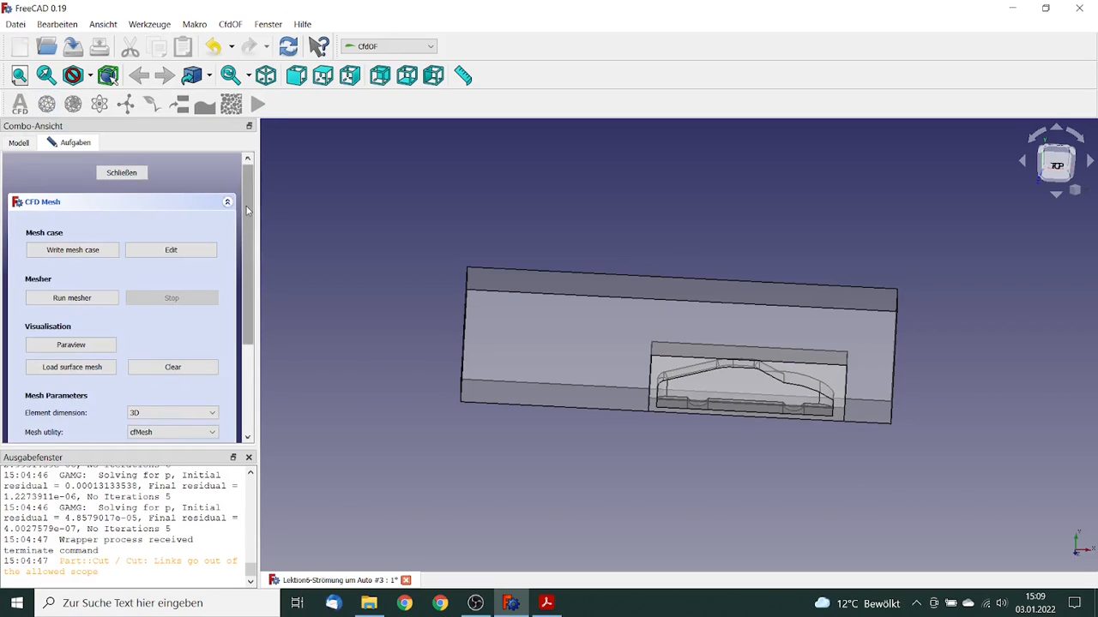
scroll(237, 249, down, 3)
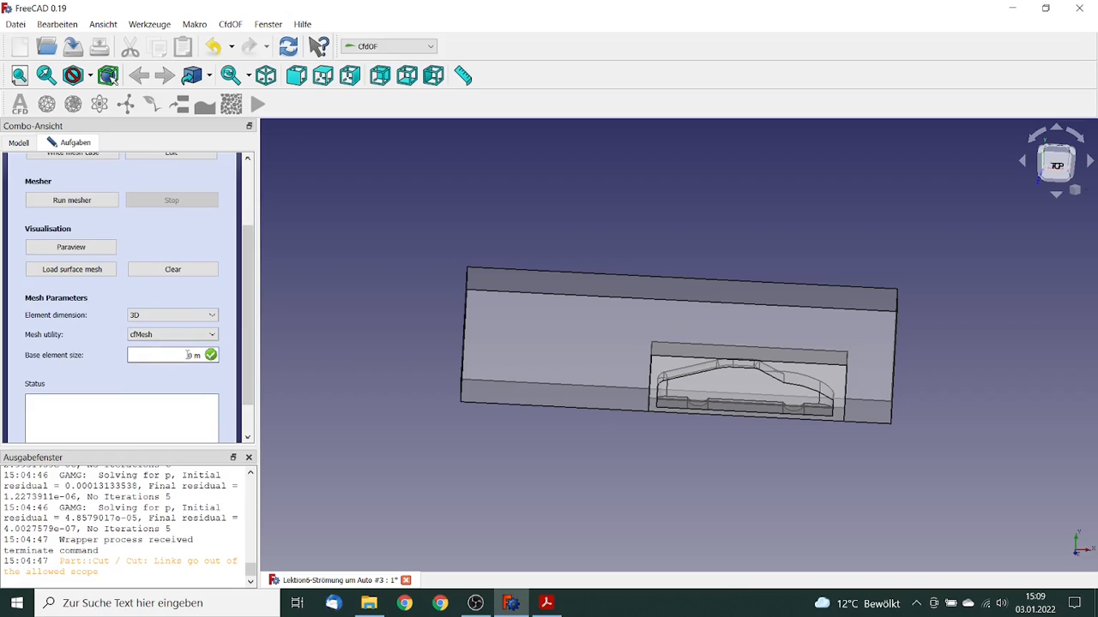
drag(187, 354, 202, 355)
text(0.1)
text(.2 m)
drag(250, 334, 250, 266)
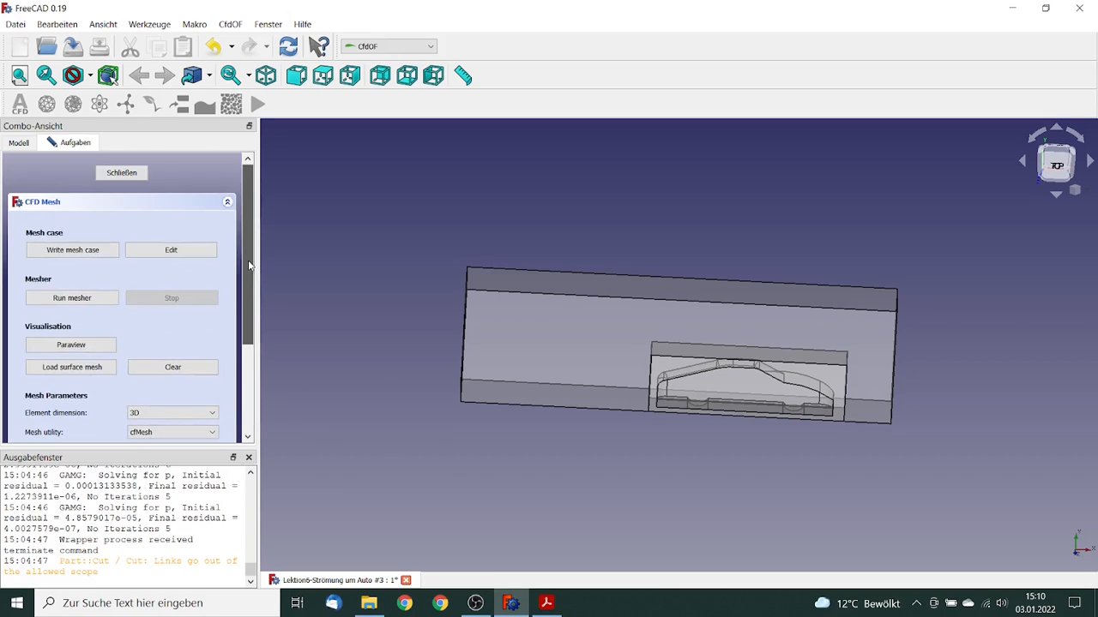
click(134, 175)
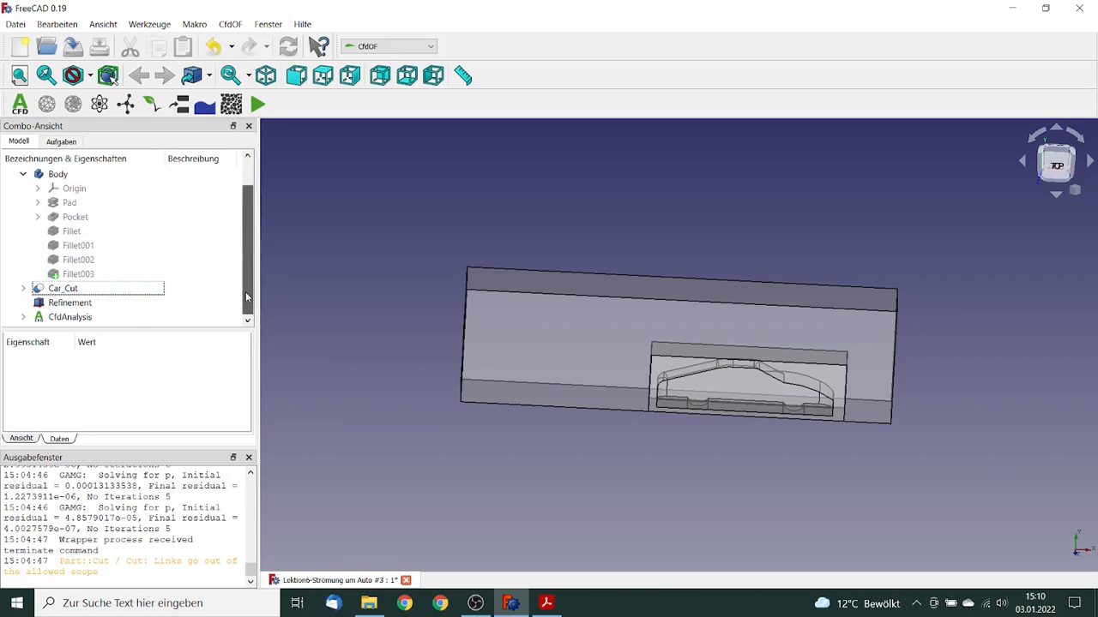
Add a mesh refinement to Cut_Mesh as an Internal Volume with a relative element size of 0.5.
click(23, 317)
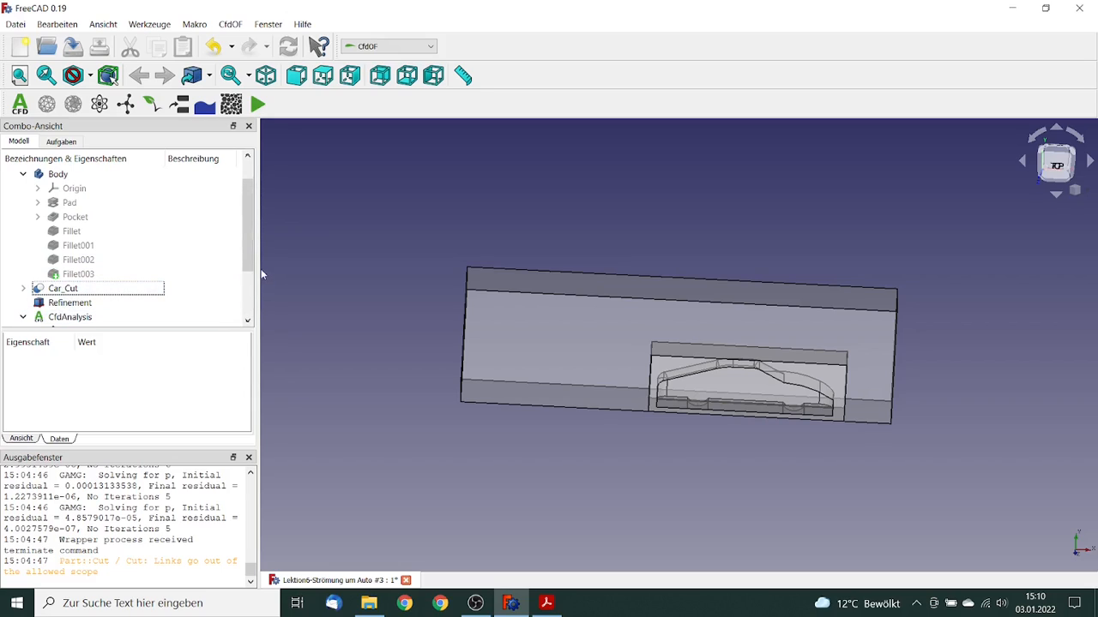
drag(251, 262, 248, 303)
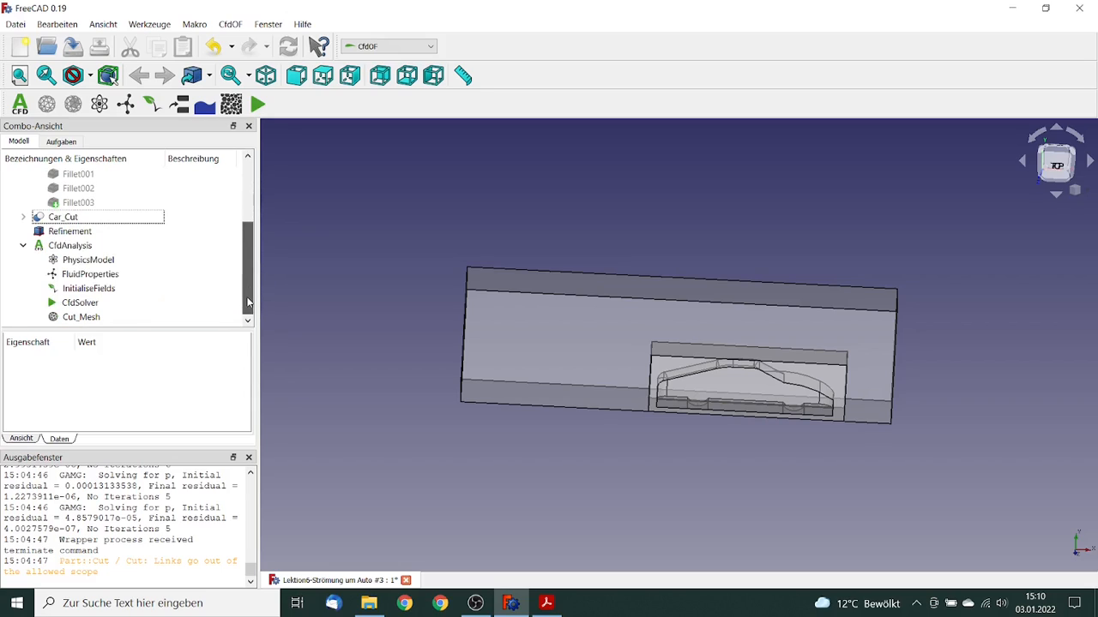
click(86, 318)
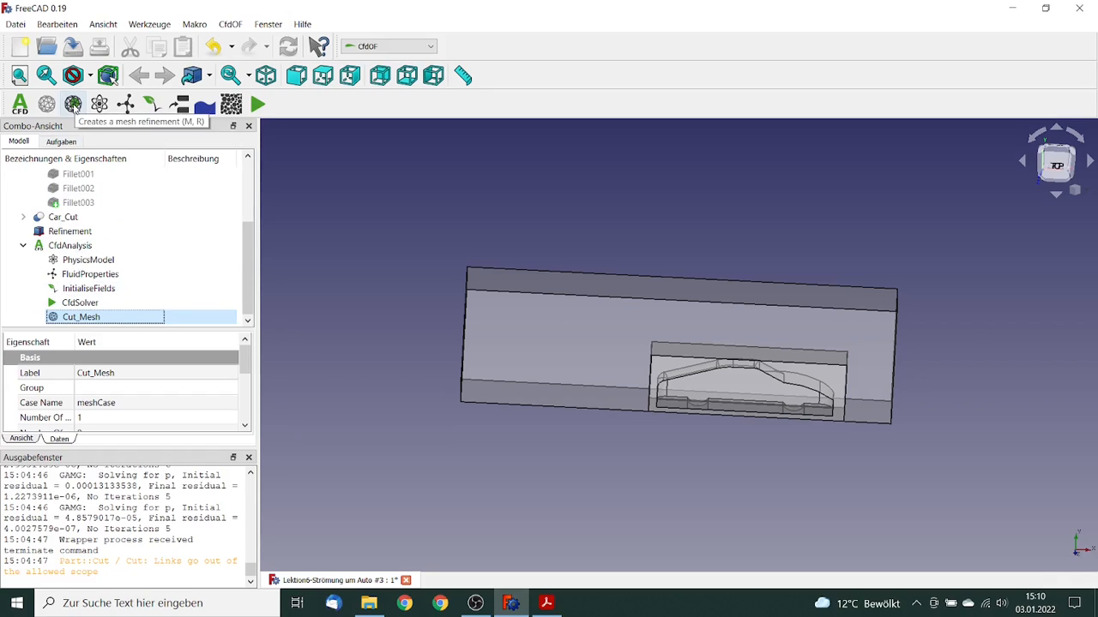
click(74, 104)
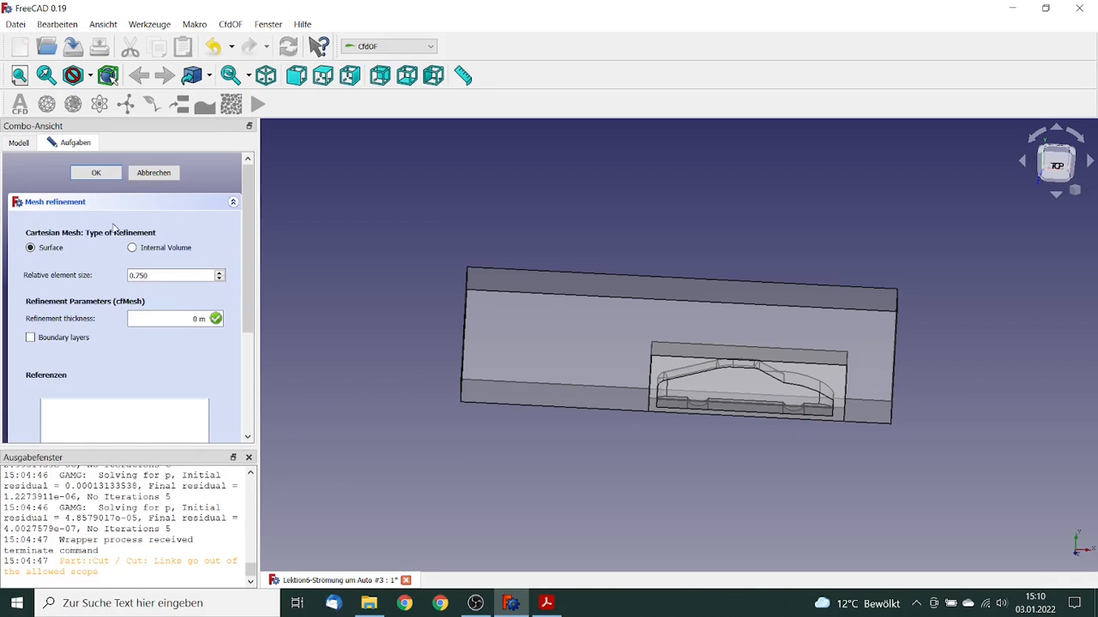
click(132, 248)
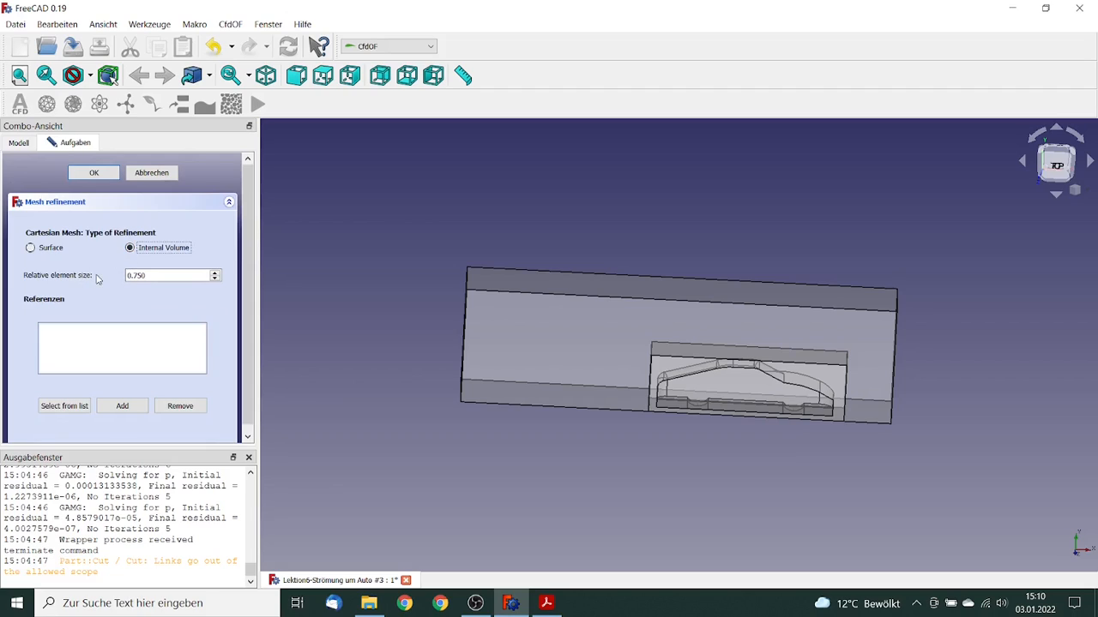
drag(134, 274, 171, 272)
text(500)
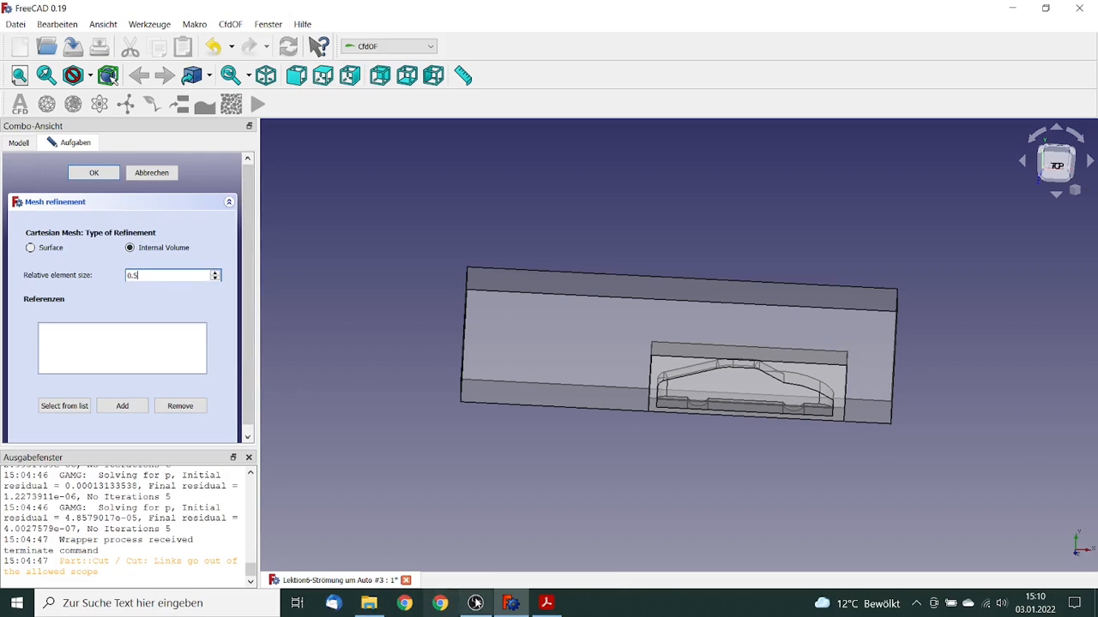
Assign Solid1 of the Refinement box as the mesh refinement's reference and accept the refinement.
scroll(74, 402, down, 1)
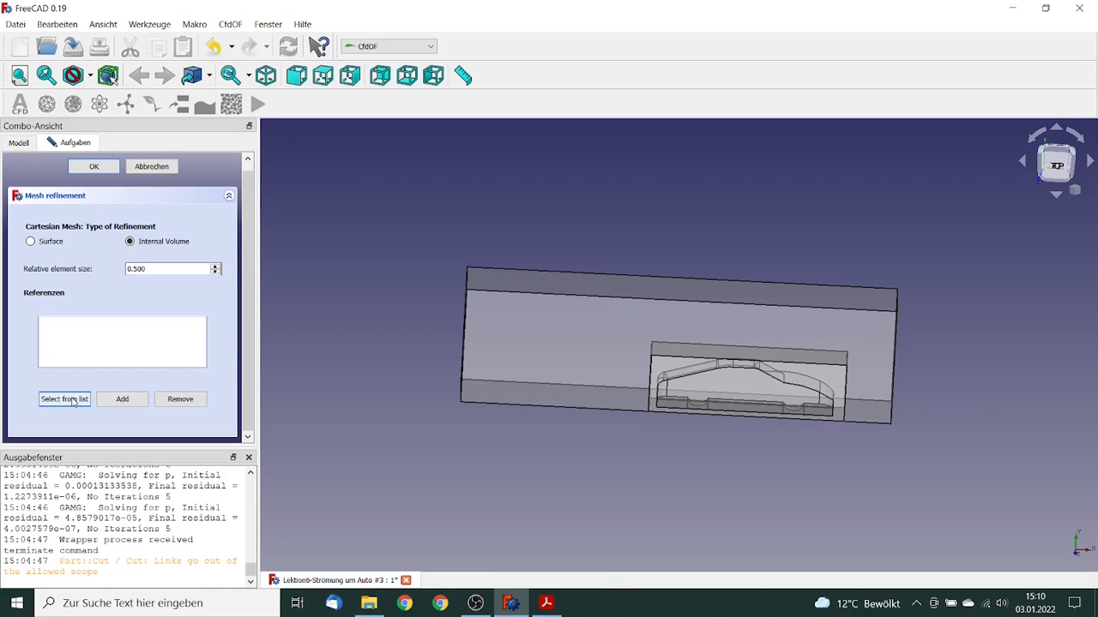
click(65, 399)
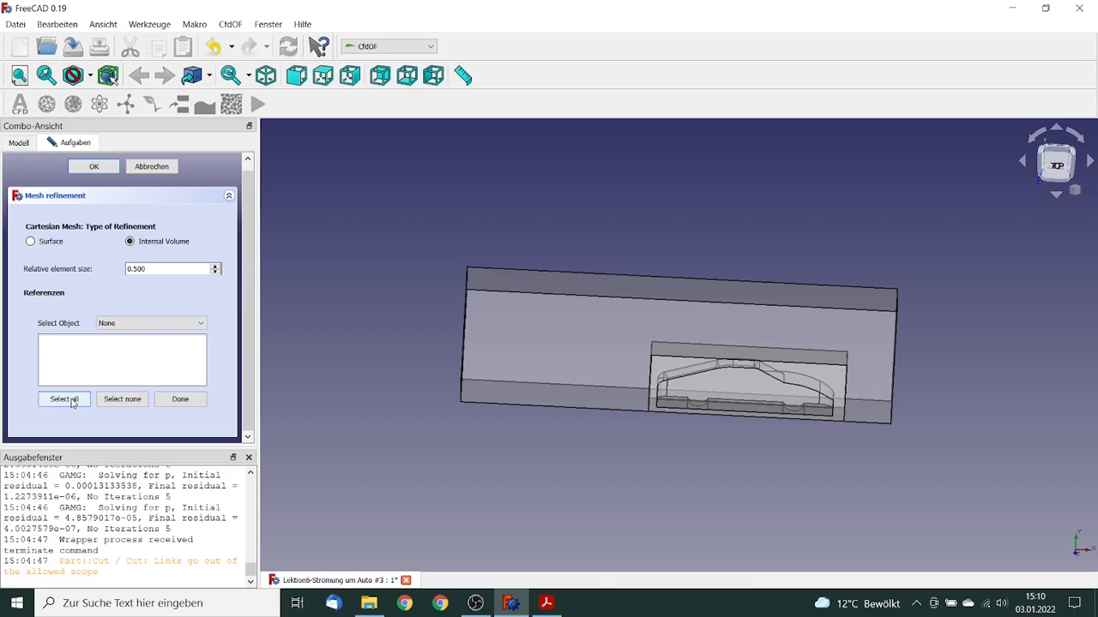
click(201, 325)
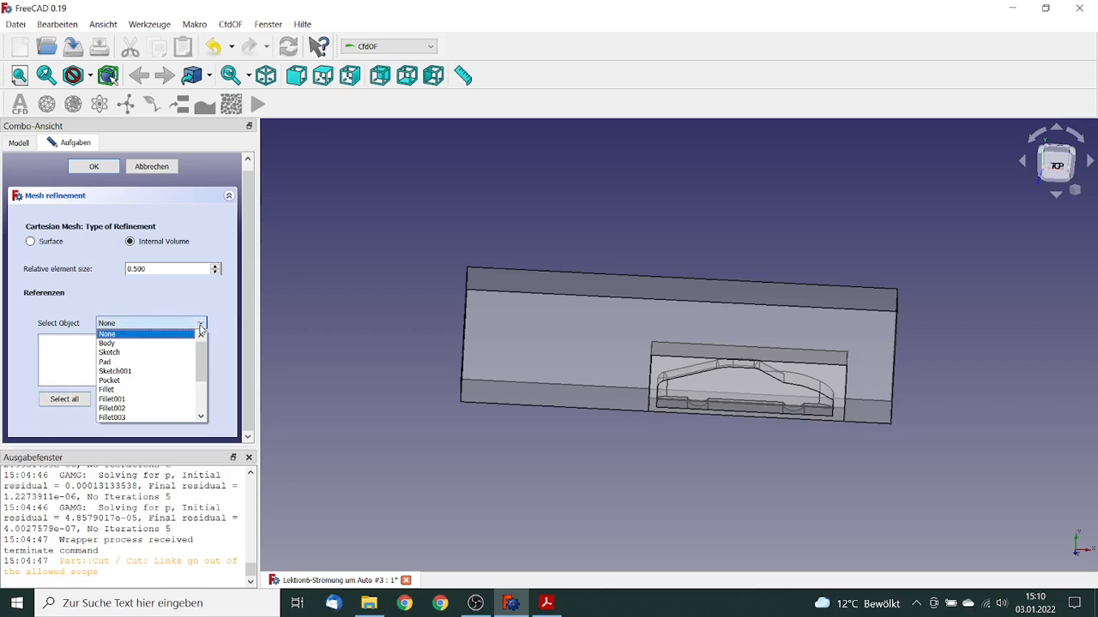
scroll(204, 385, down, 2)
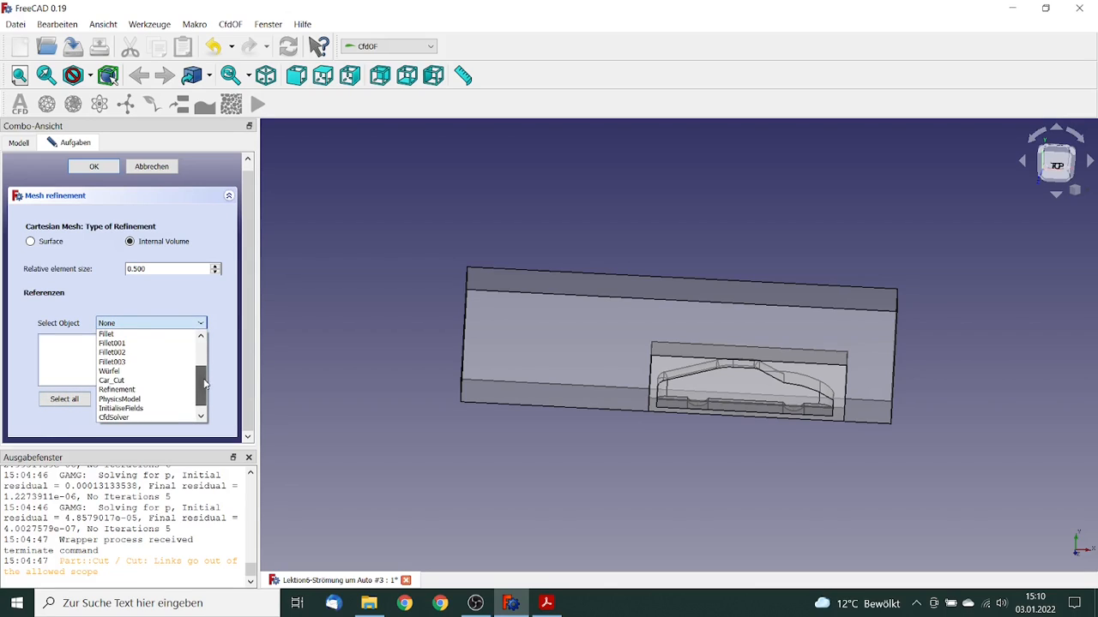
click(130, 389)
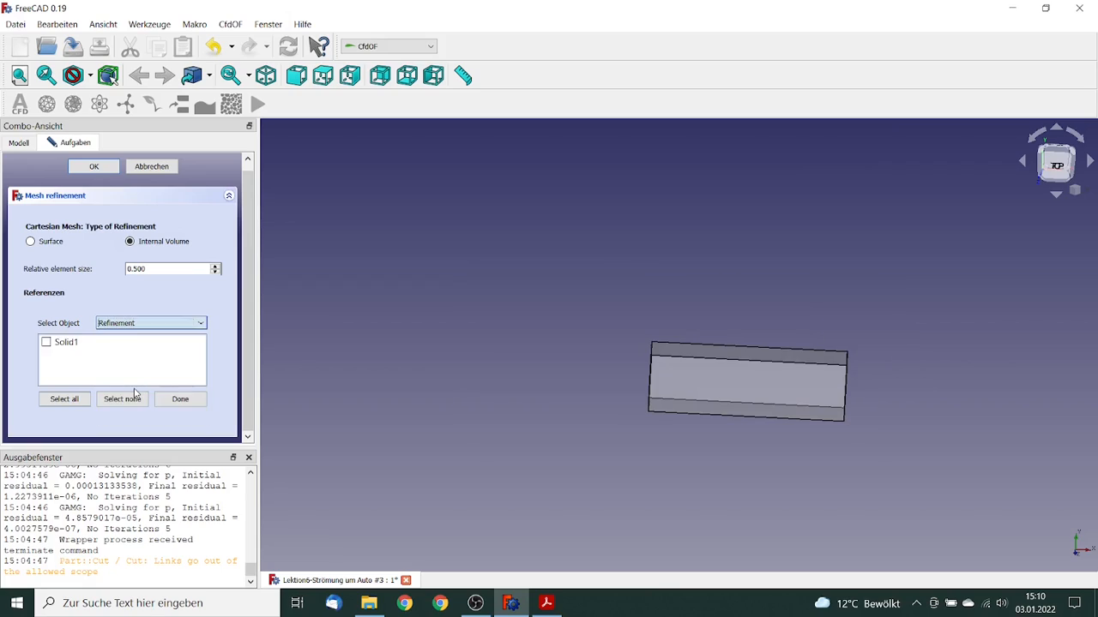
click(48, 343)
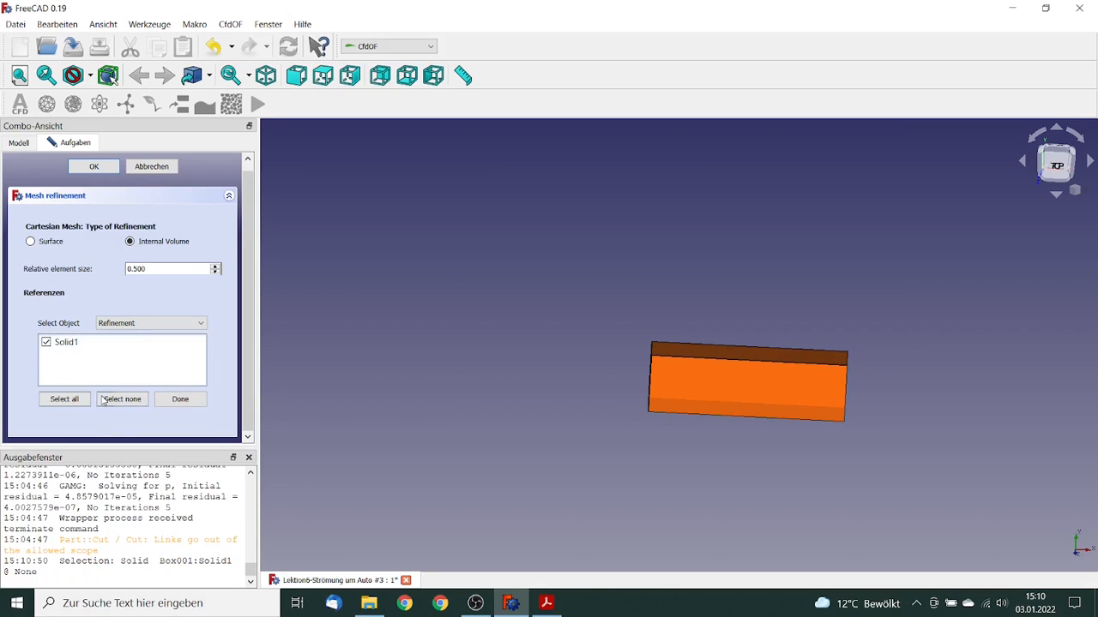
click(177, 403)
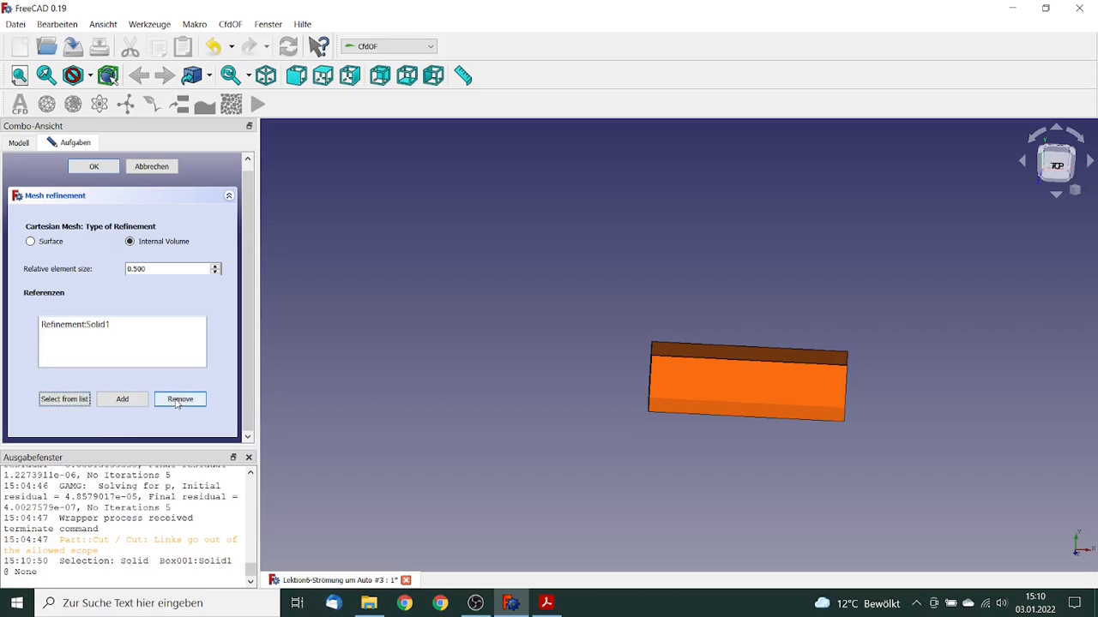
drag(249, 368, 255, 286)
click(108, 174)
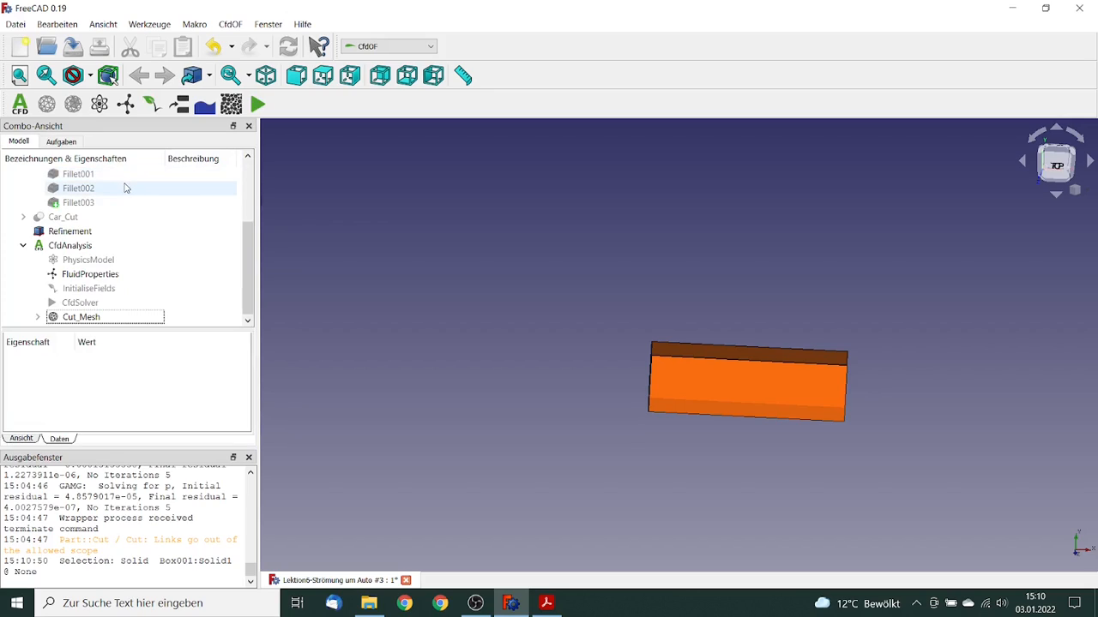
Hide the MeshRefinement object under Cut_Mesh and the Refinement box in the 3D view.
click(36, 317)
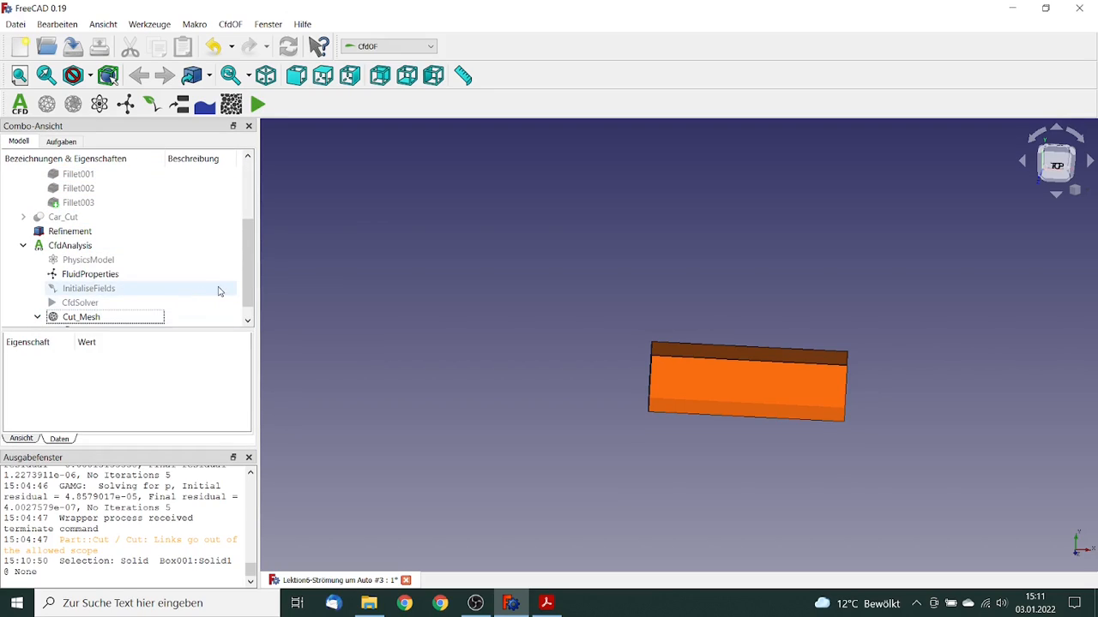
click(137, 317)
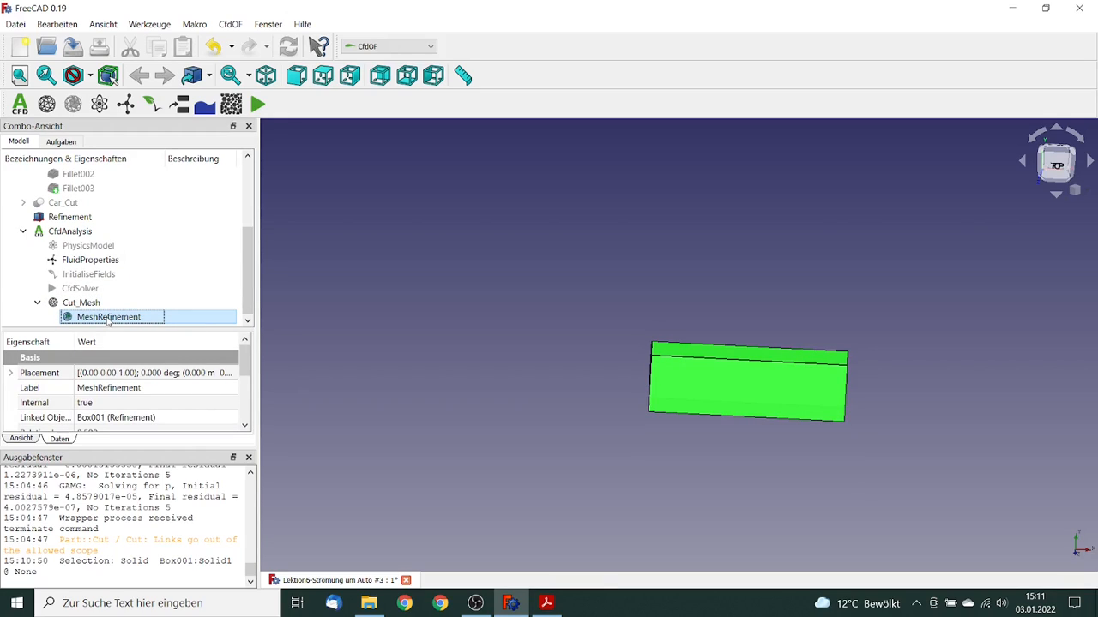
key(space)
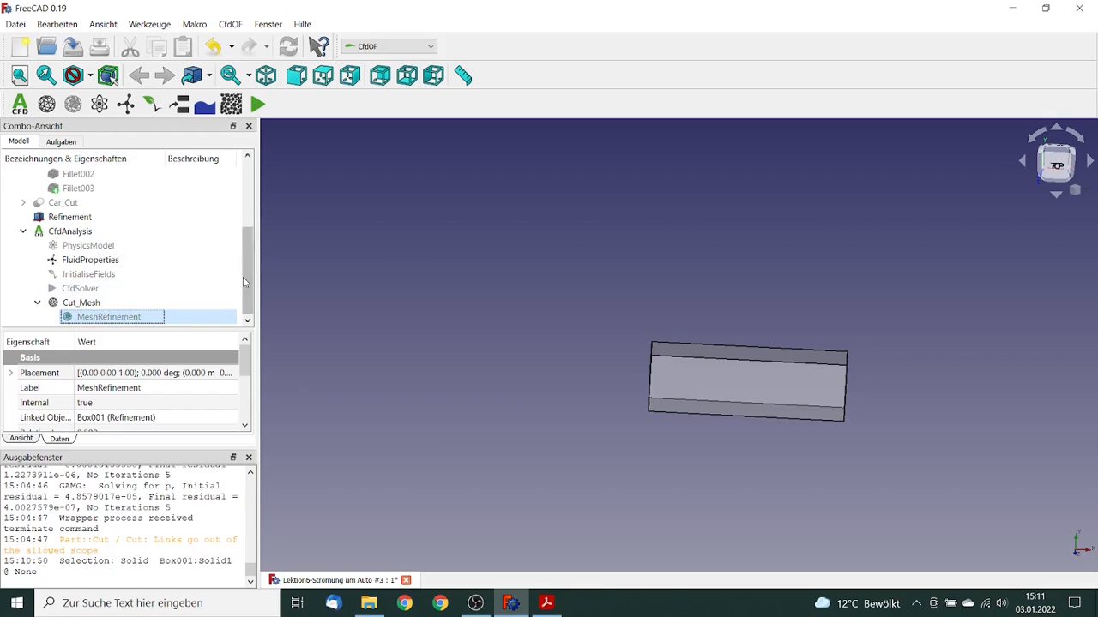
drag(245, 276, 247, 253)
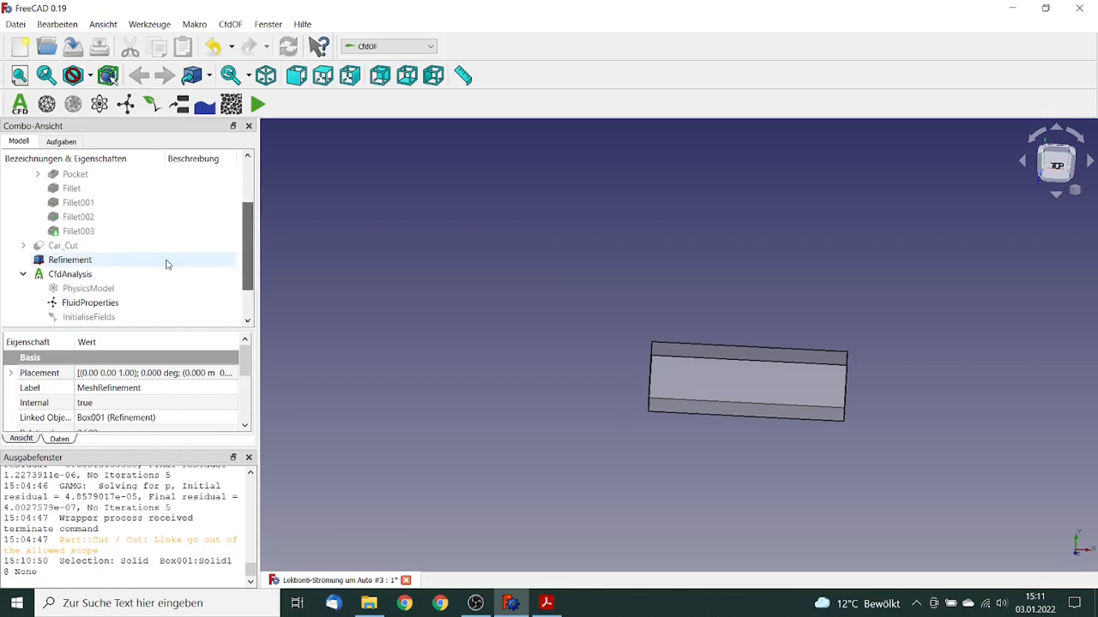
click(95, 262)
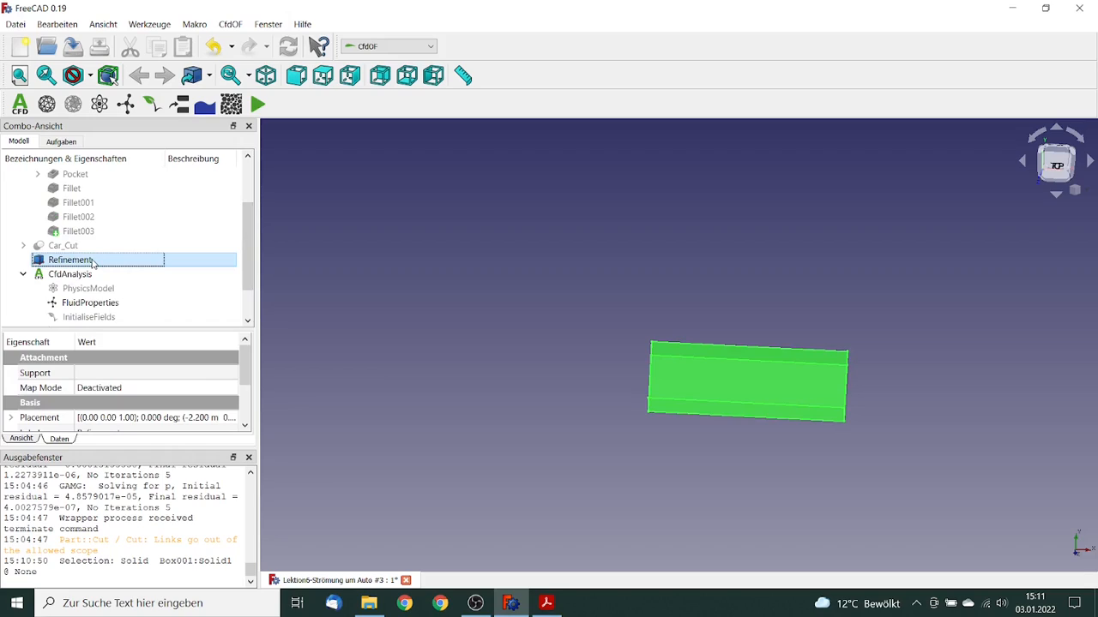
key(space)
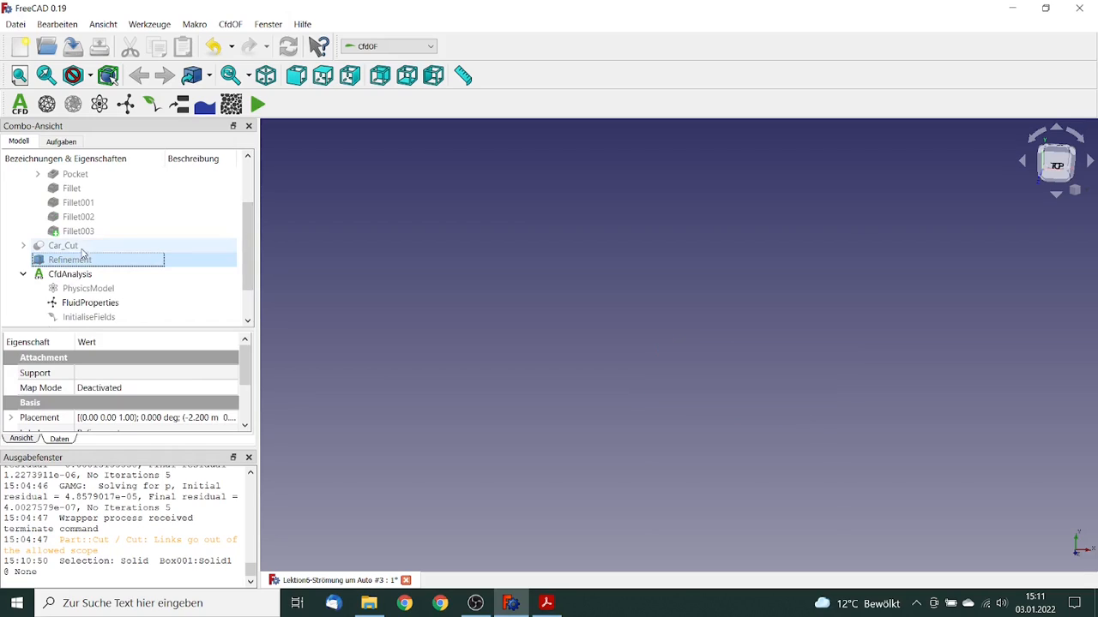
Show the Car_Cut body again in the 3D view and clear the selection.
click(72, 247)
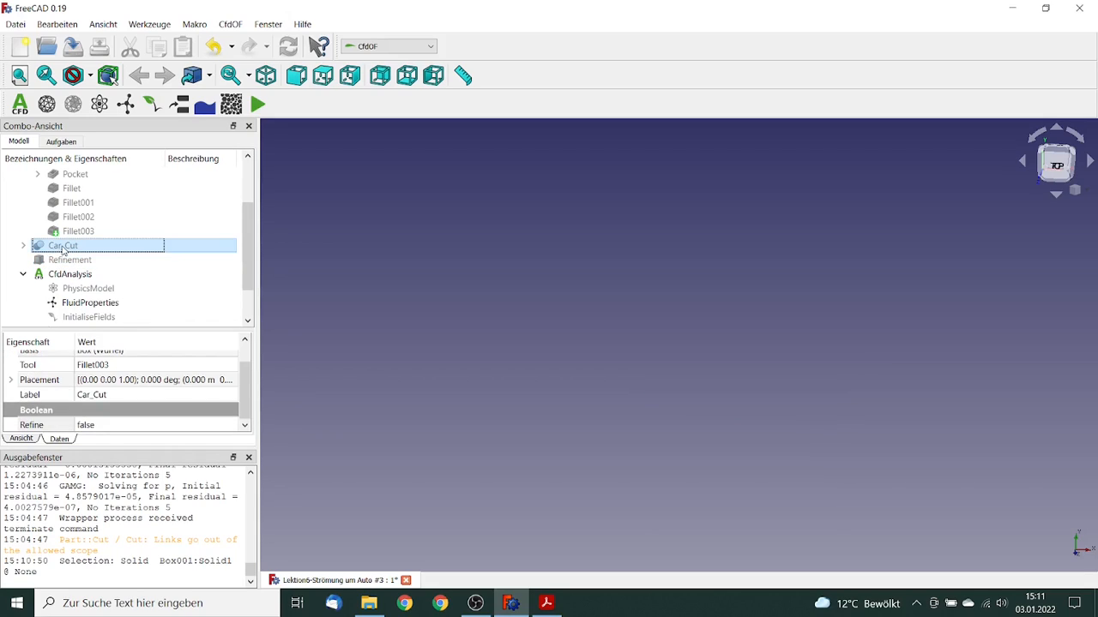
key(space)
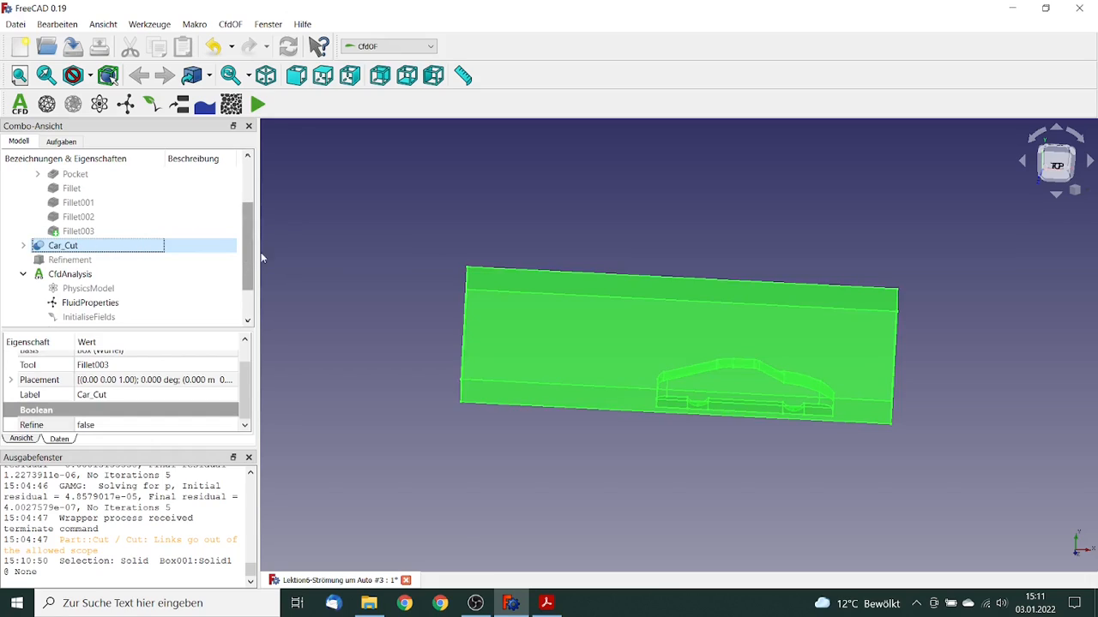
click(391, 283)
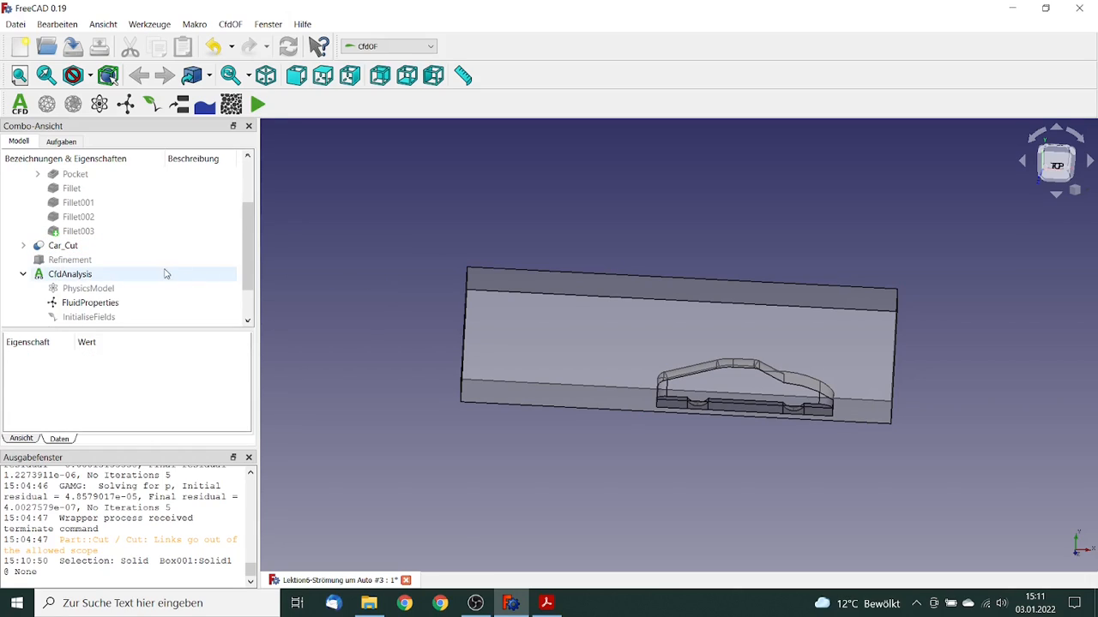
Add a Surface mesh refinement to Cut_Mesh with relative element size 0.5 and boundary layers enabled with 5 layers.
drag(248, 240, 250, 263)
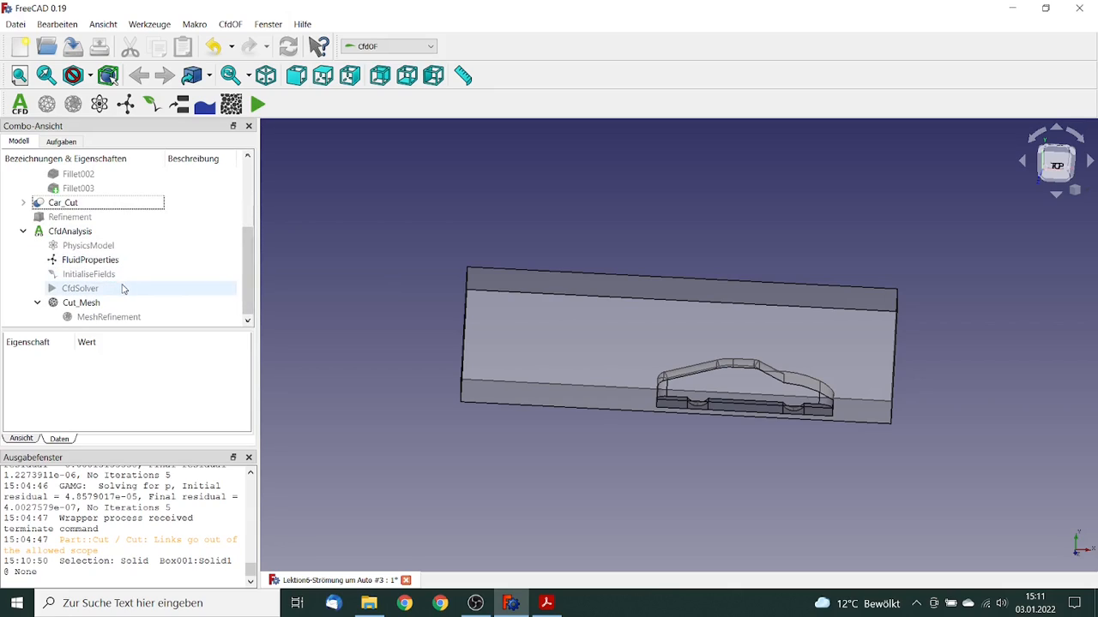
click(81, 302)
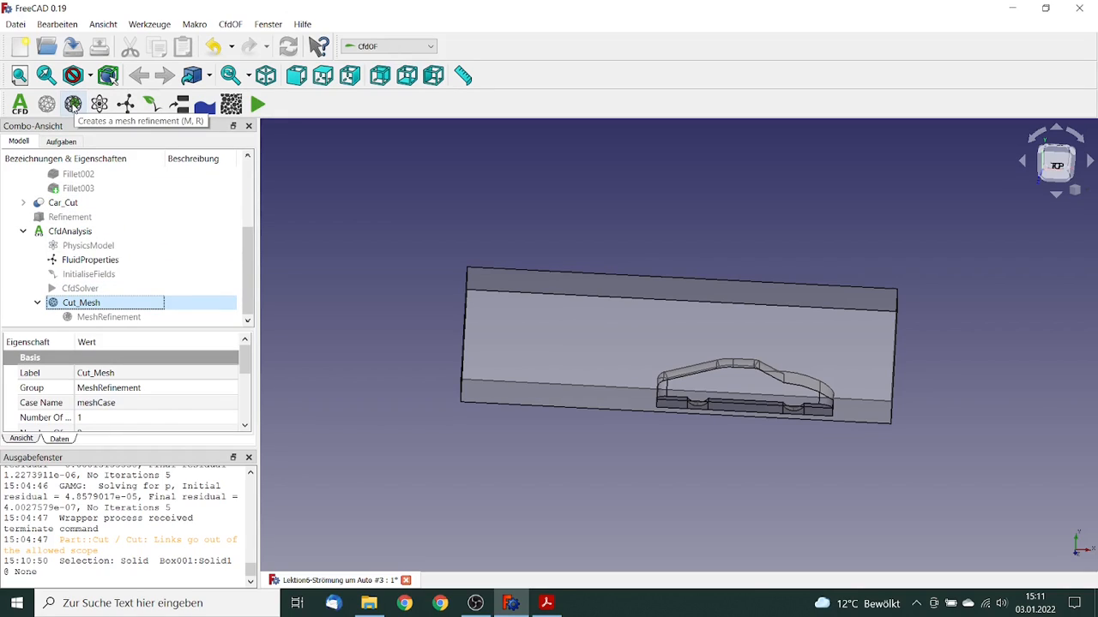
click(73, 103)
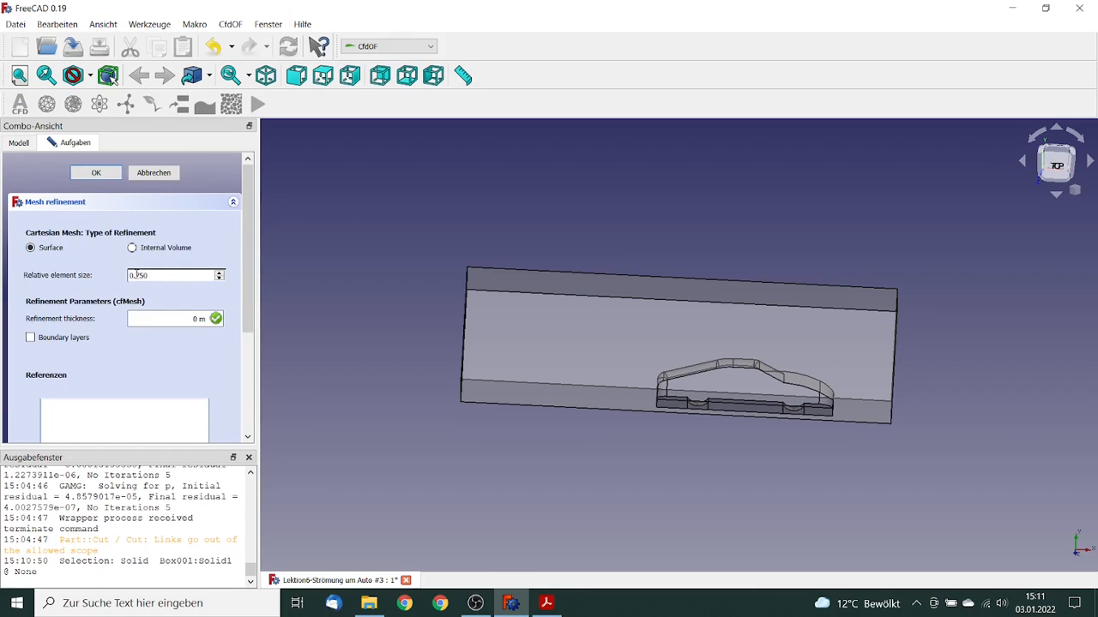
drag(137, 275, 172, 275)
text(5)
click(32, 339)
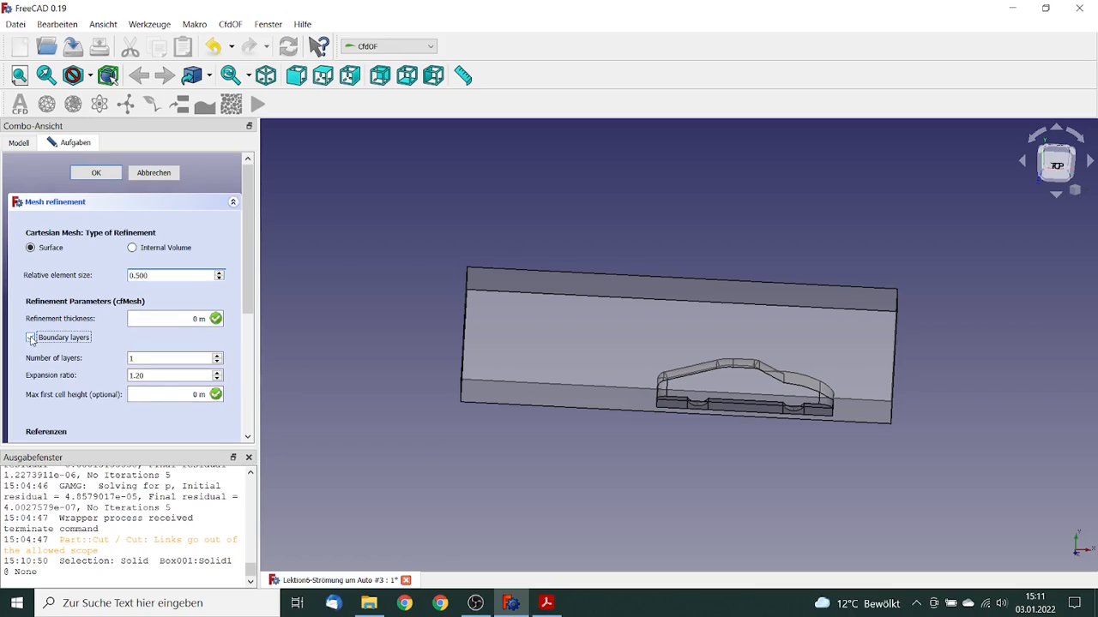
text(5)
Choose Car_Cut as the object whose faces are listed for the surface refinement's references.
drag(246, 294, 245, 400)
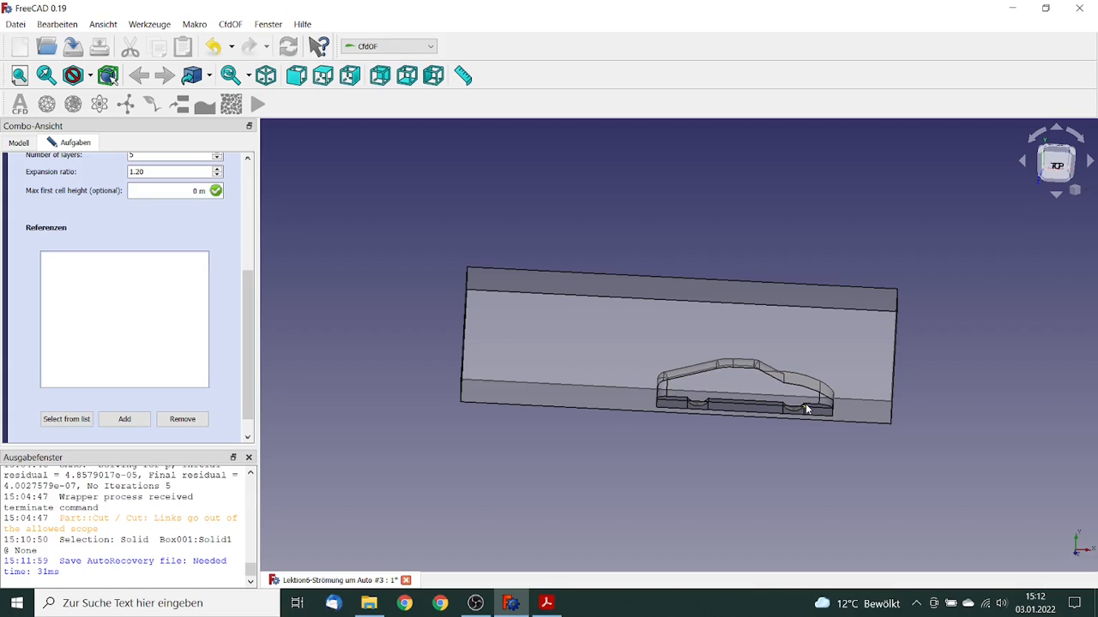
click(72, 421)
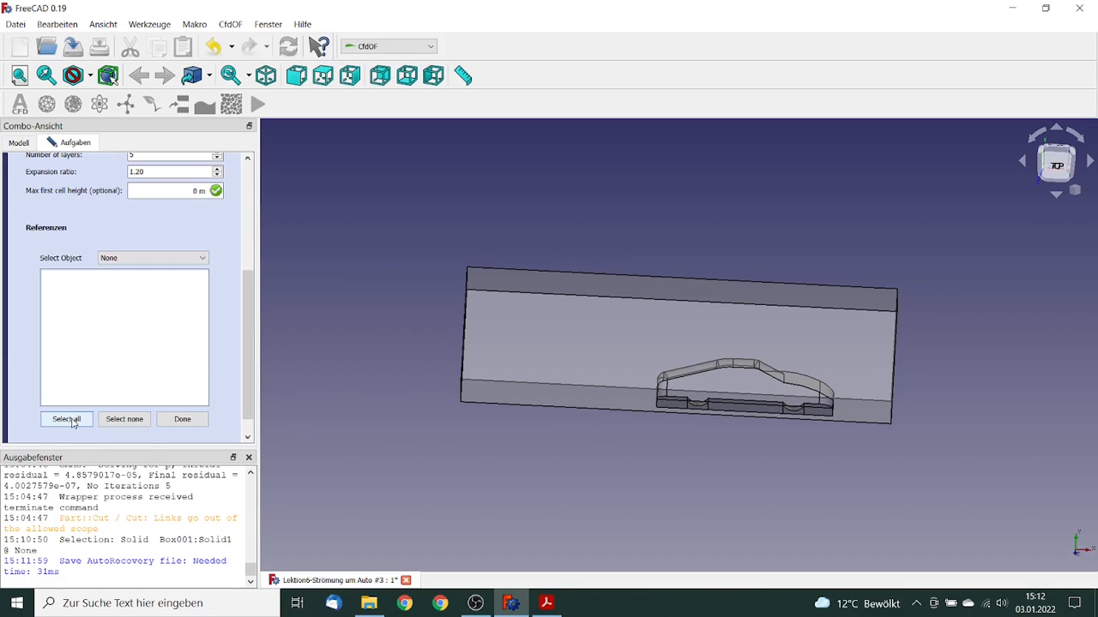
click(203, 259)
scroll(138, 335, down, 2)
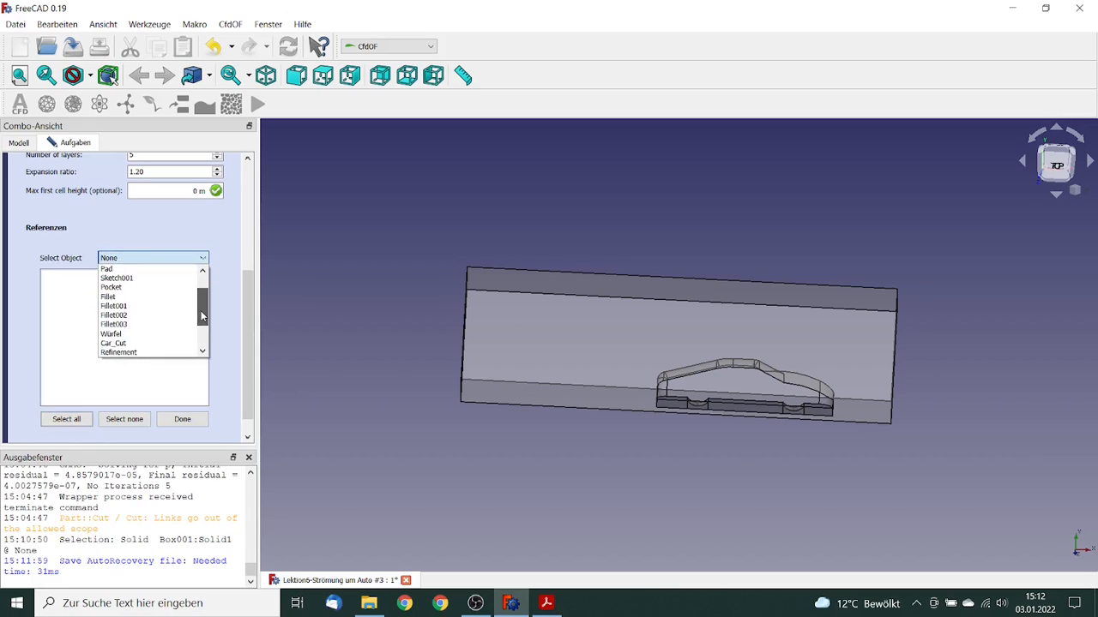
click(135, 334)
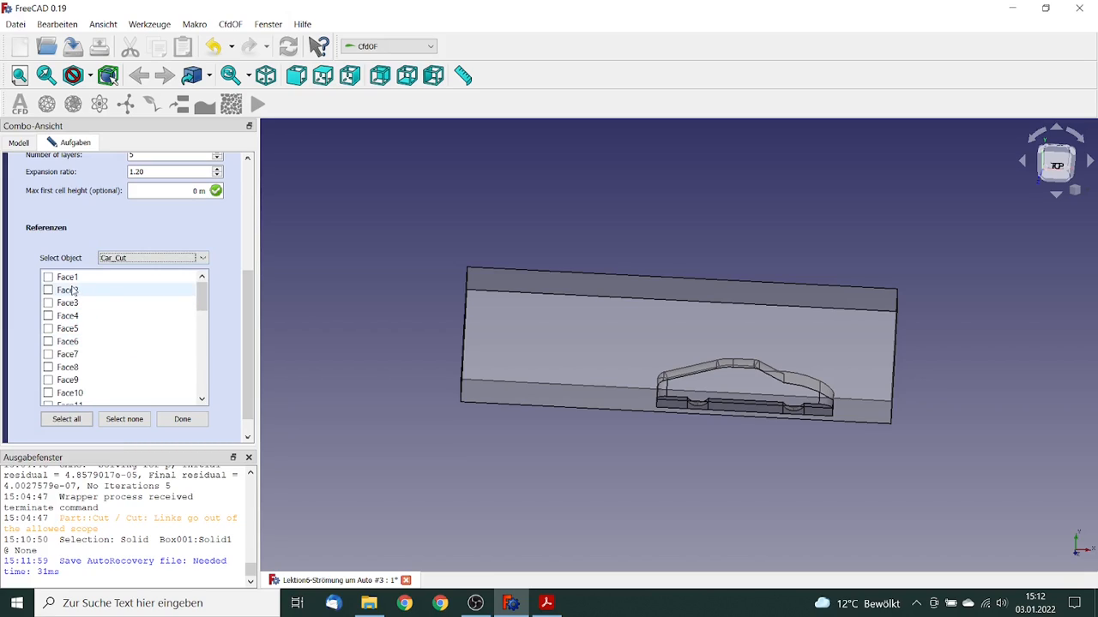
Highlight Face5 and Face6 of Car_Cut to examine which listed faces belong to the outer flow domain.
click(69, 342)
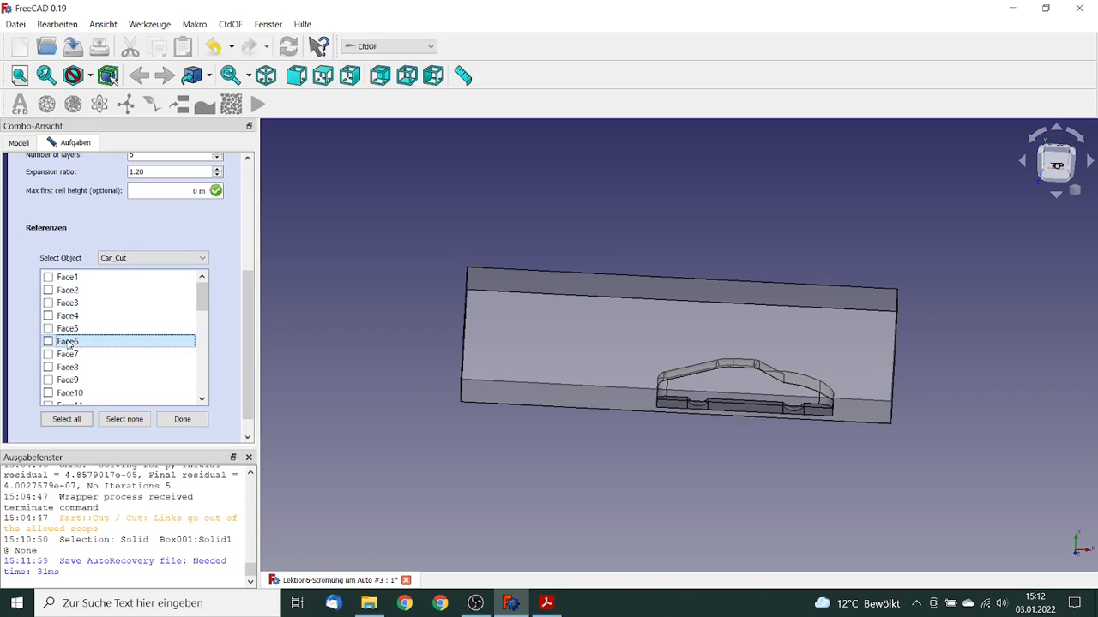
click(72, 331)
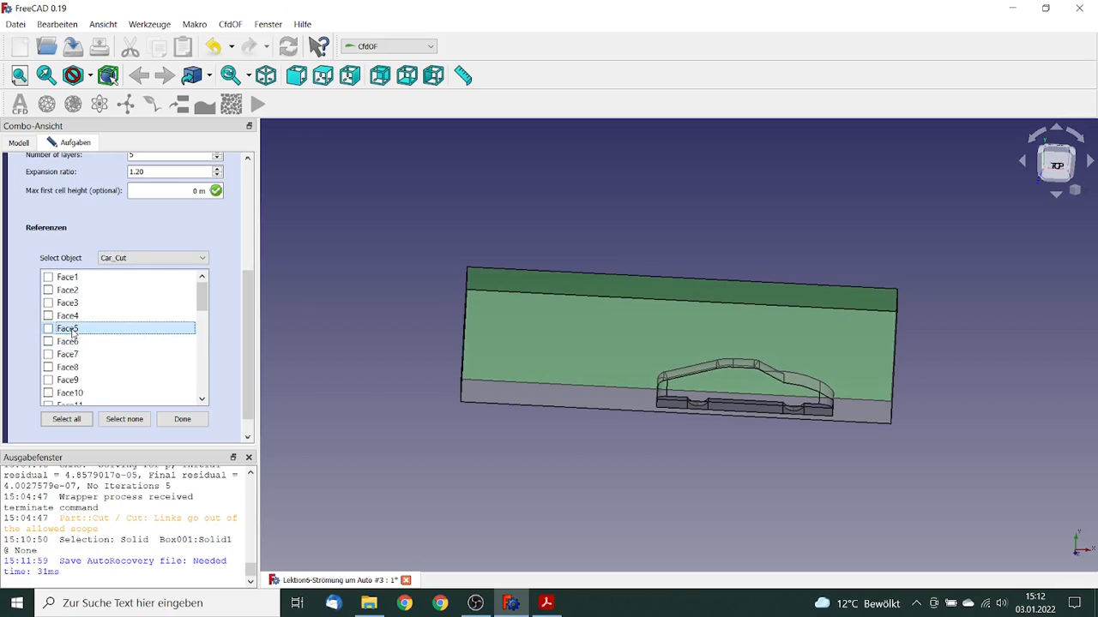
click(501, 447)
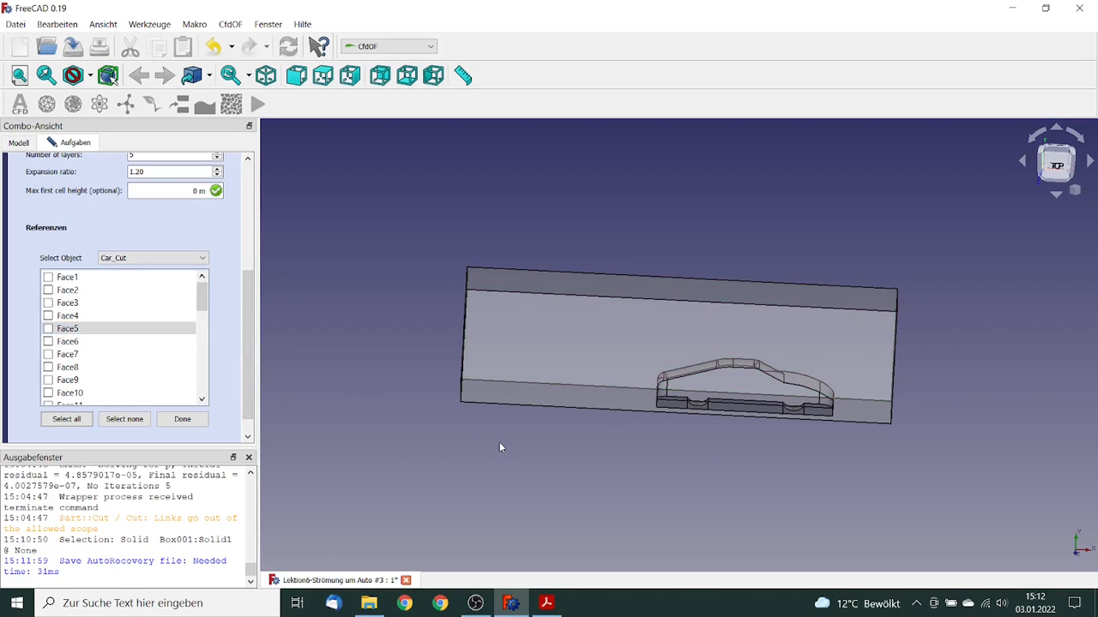
right_click(456, 442)
click(542, 420)
drag(542, 419, 483, 421)
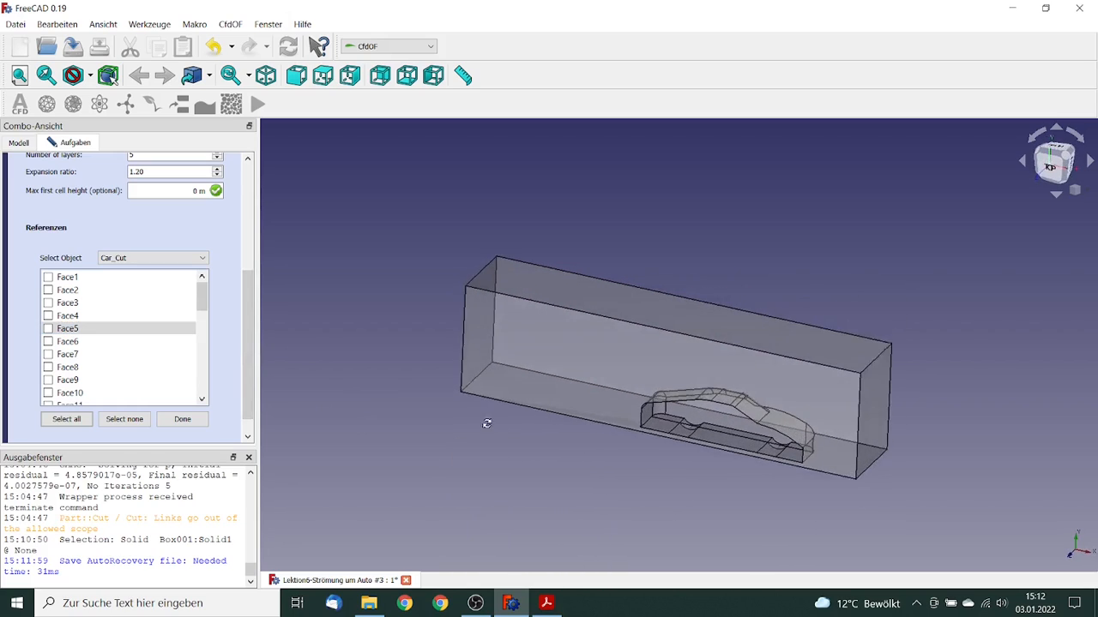
click(61, 347)
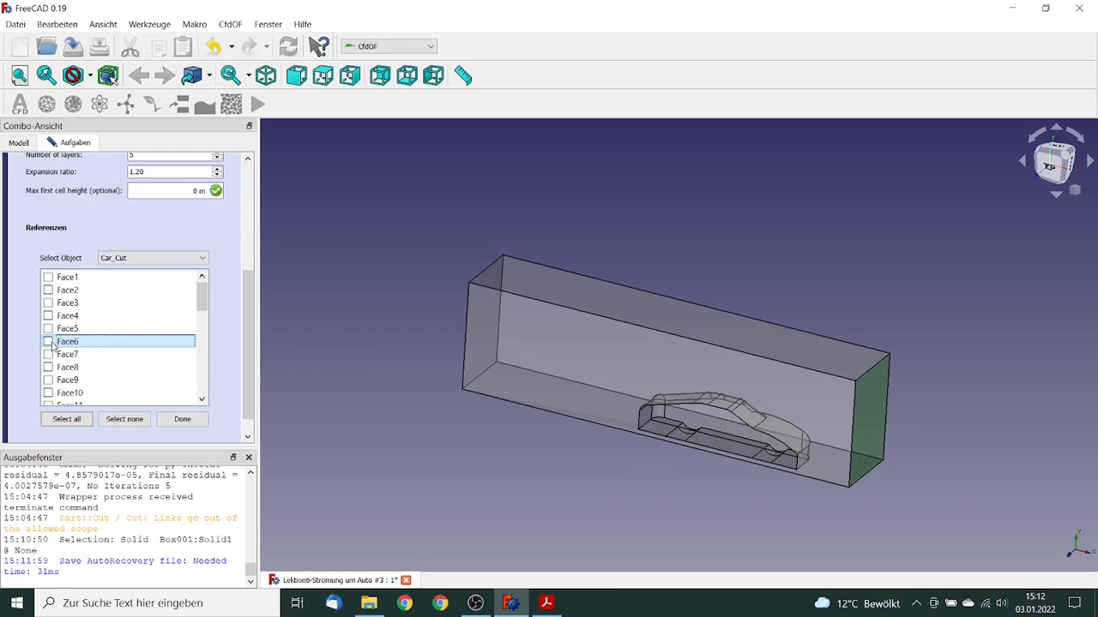
click(54, 346)
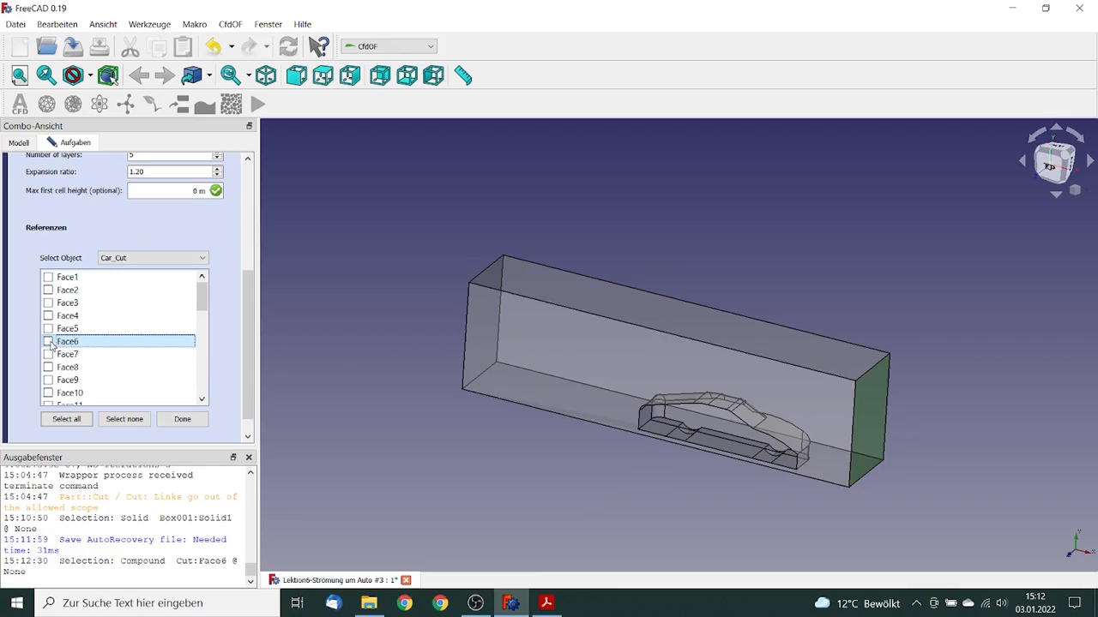
Reference all Car_Cut faces except Face1 to Face6 in the surface refinement and accept it.
click(69, 419)
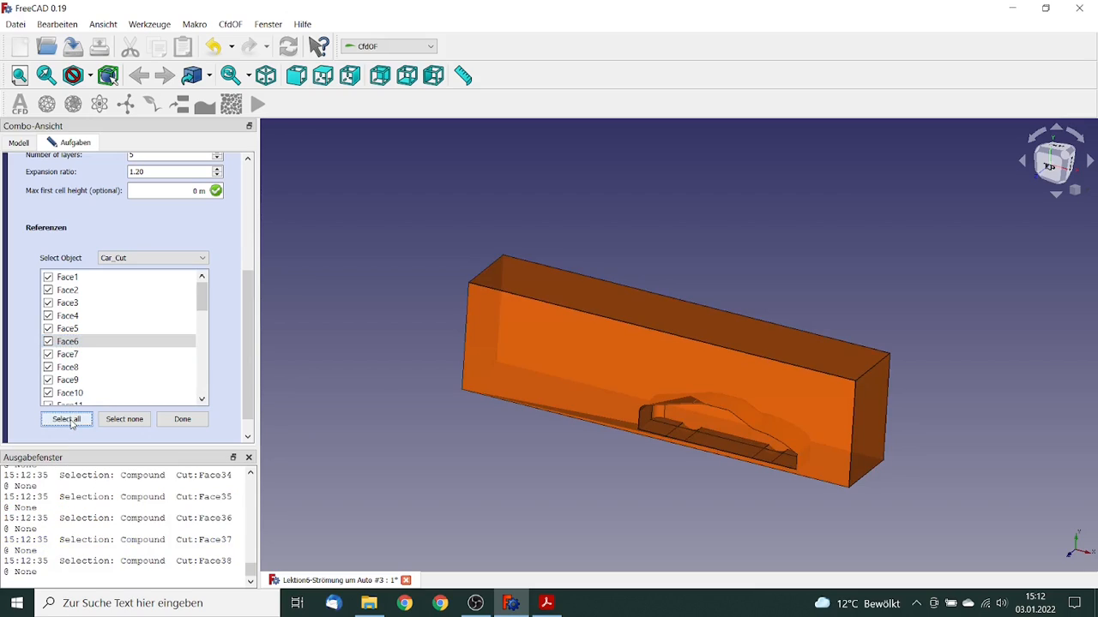
click(48, 277)
click(48, 290)
click(48, 303)
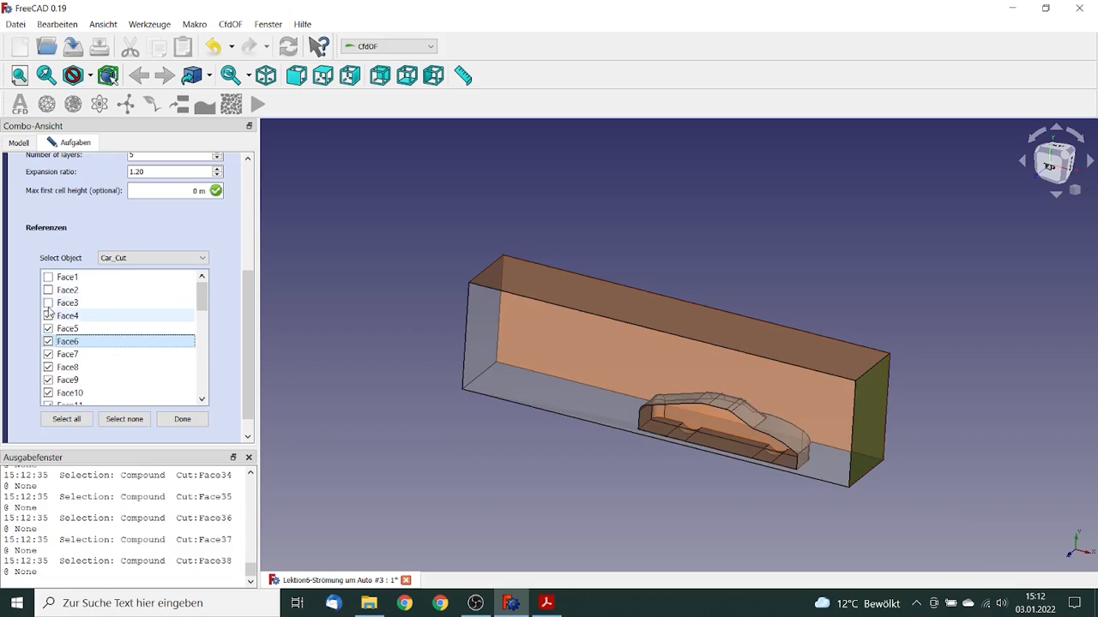
click(48, 316)
click(48, 329)
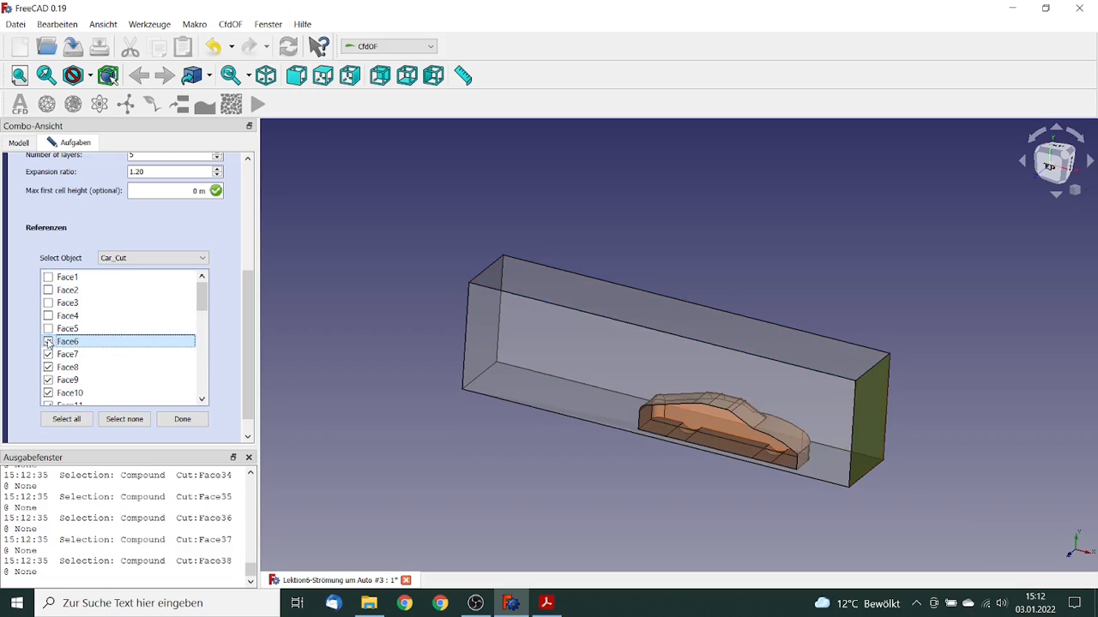
click(48, 342)
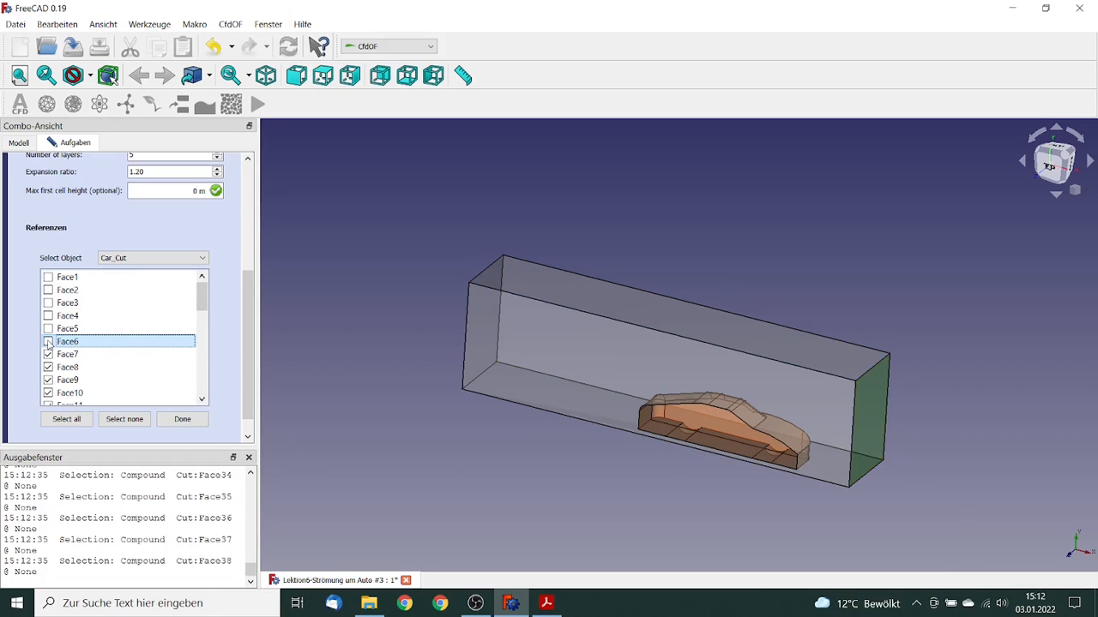
click(183, 419)
drag(252, 343, 244, 216)
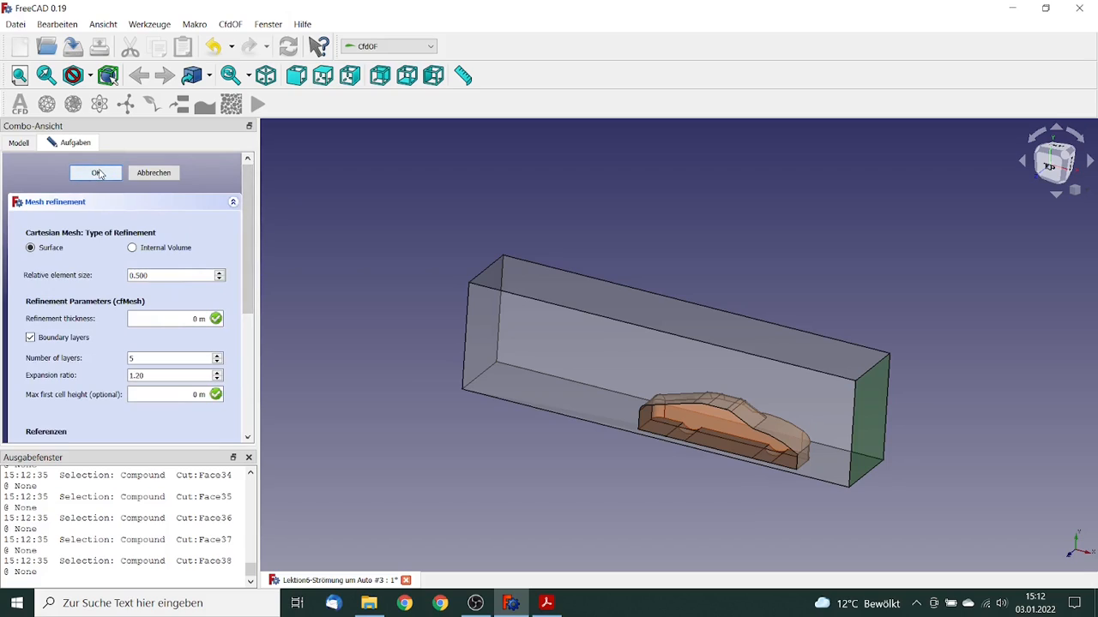
click(97, 173)
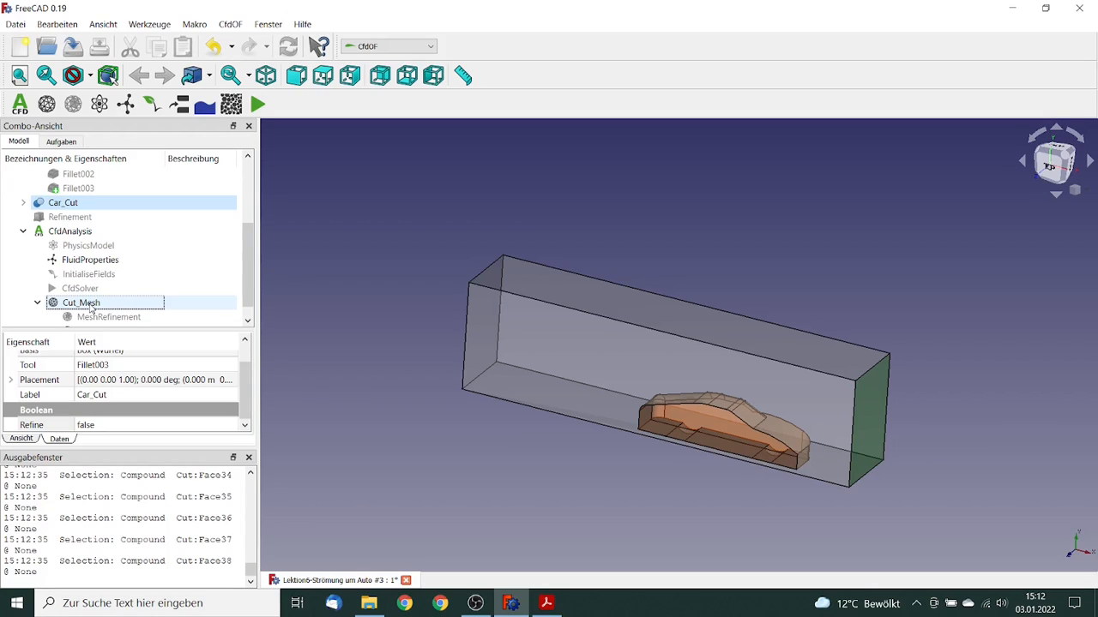
Write the mesh case for Cut_Mesh and run the mesher with 3D cfMesh.
double_click(91, 307)
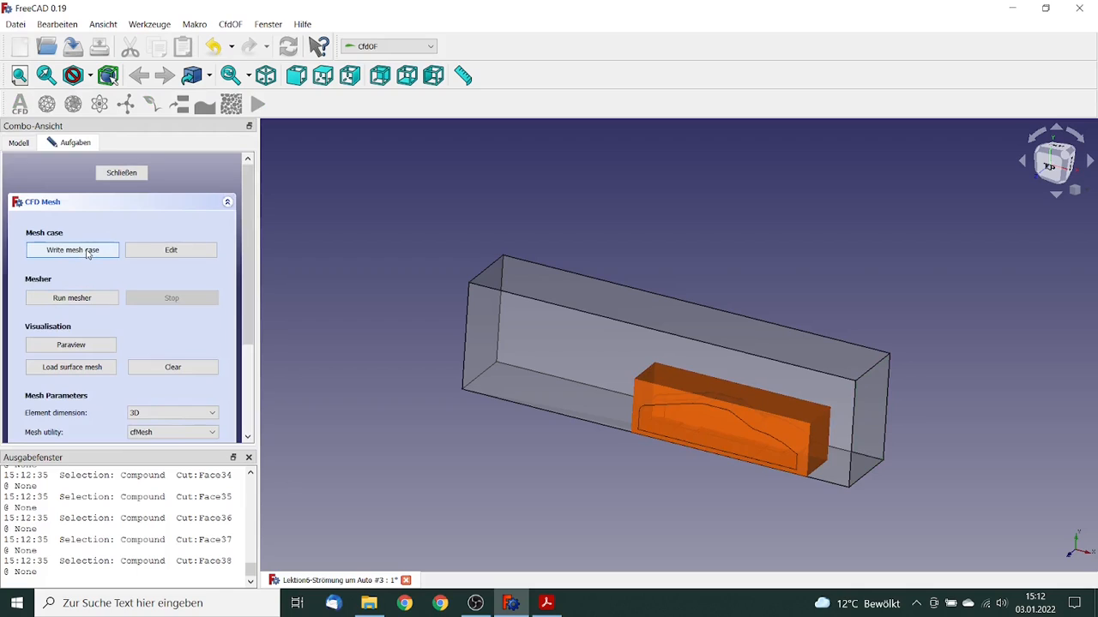
click(85, 250)
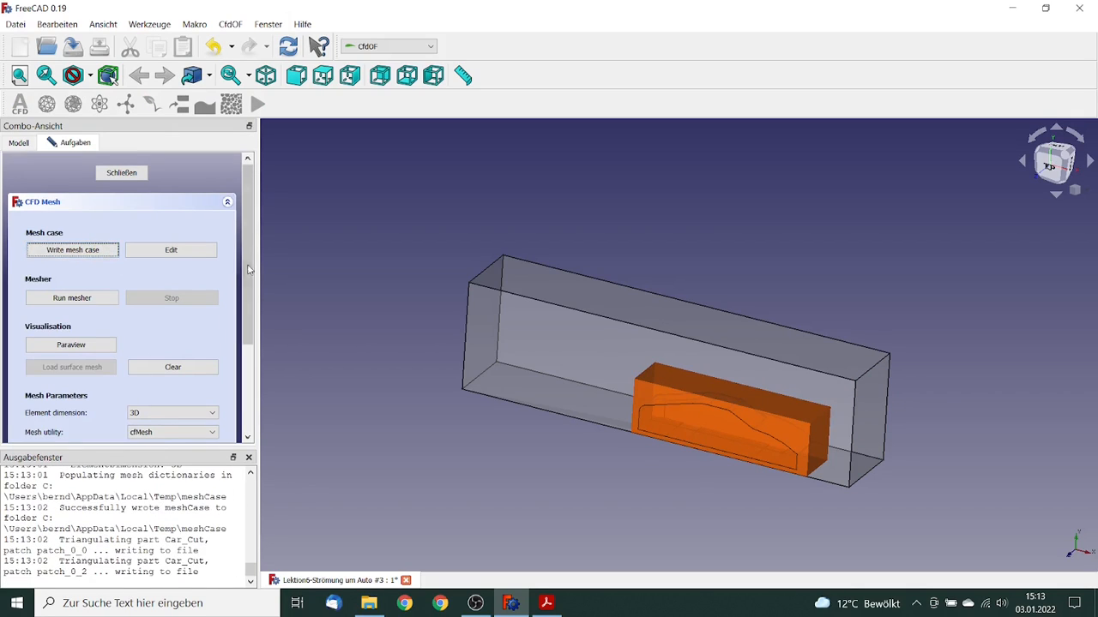
drag(248, 270, 248, 346)
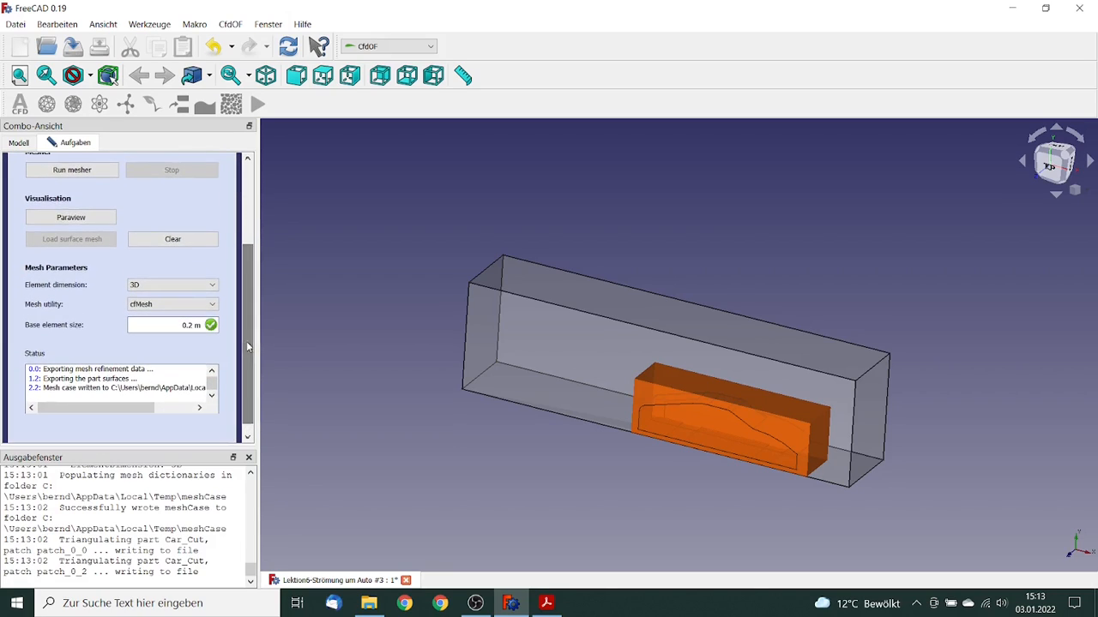
click(85, 171)
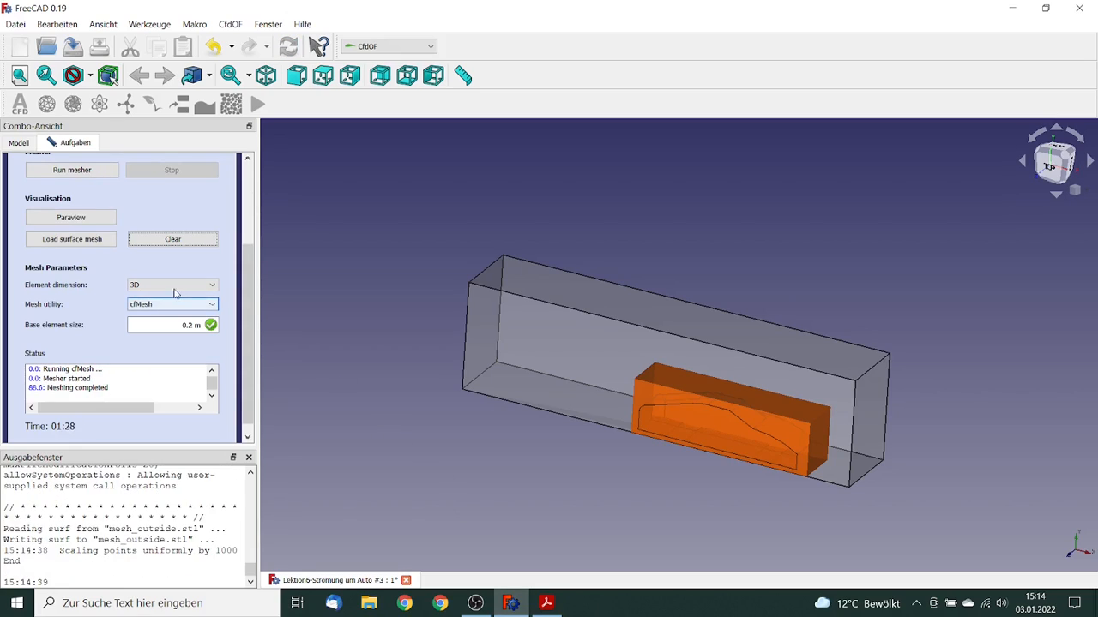
Load the surface mesh, examine the refined cells and boundary layers around the car, and close the CFD mesh settings.
click(72, 241)
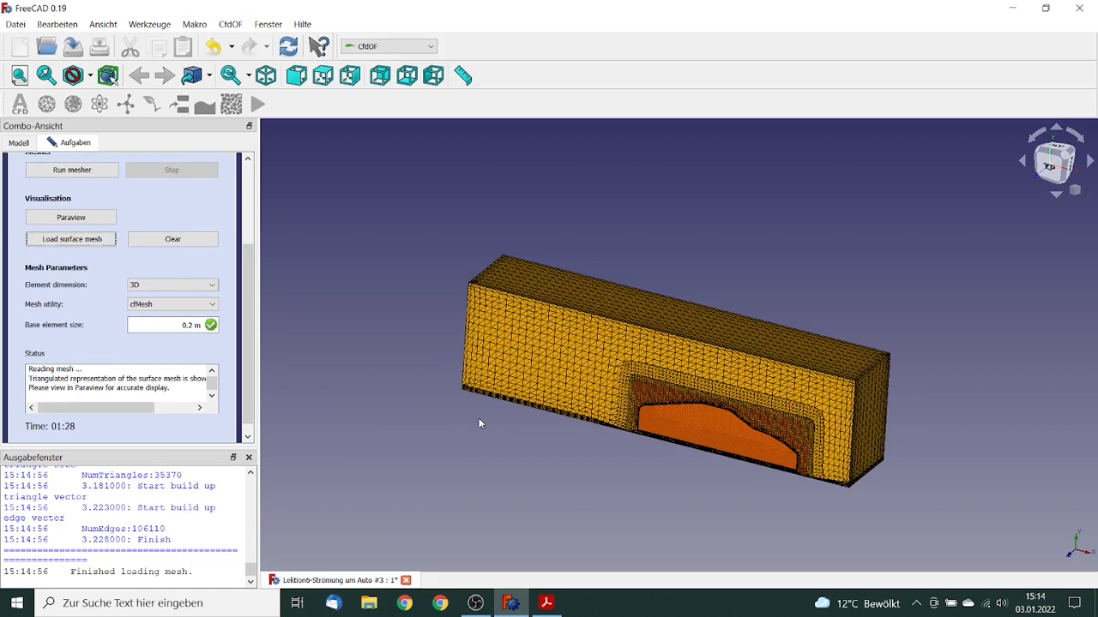
right_click(480, 424)
click(481, 428)
middle_drag(493, 453, 581, 394)
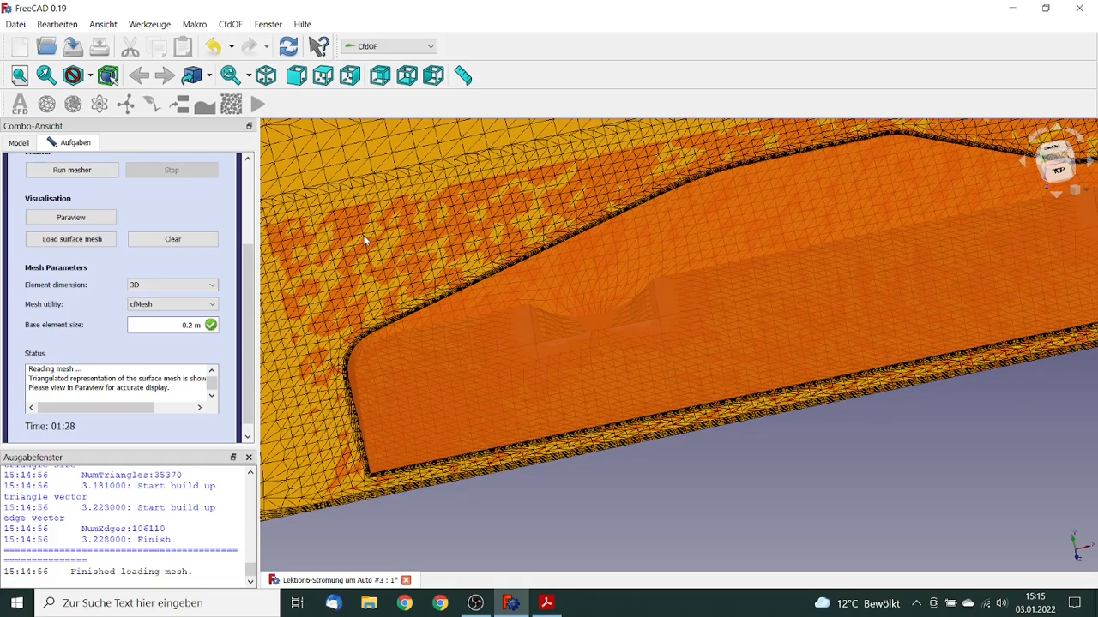
scroll(369, 265, down, 10)
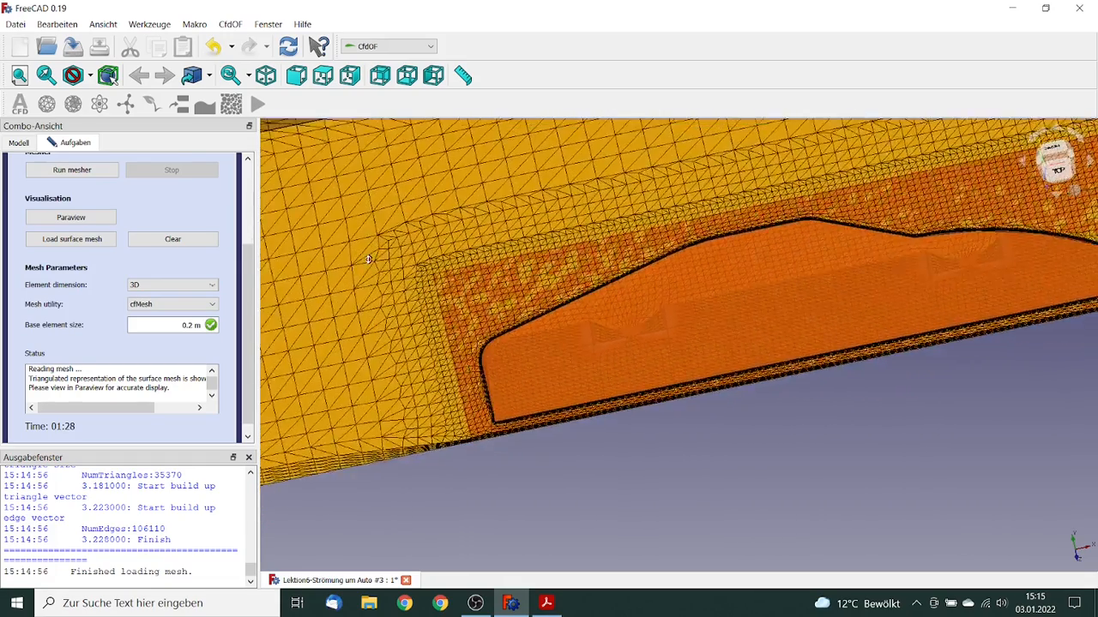
middle_drag(373, 293, 370, 300)
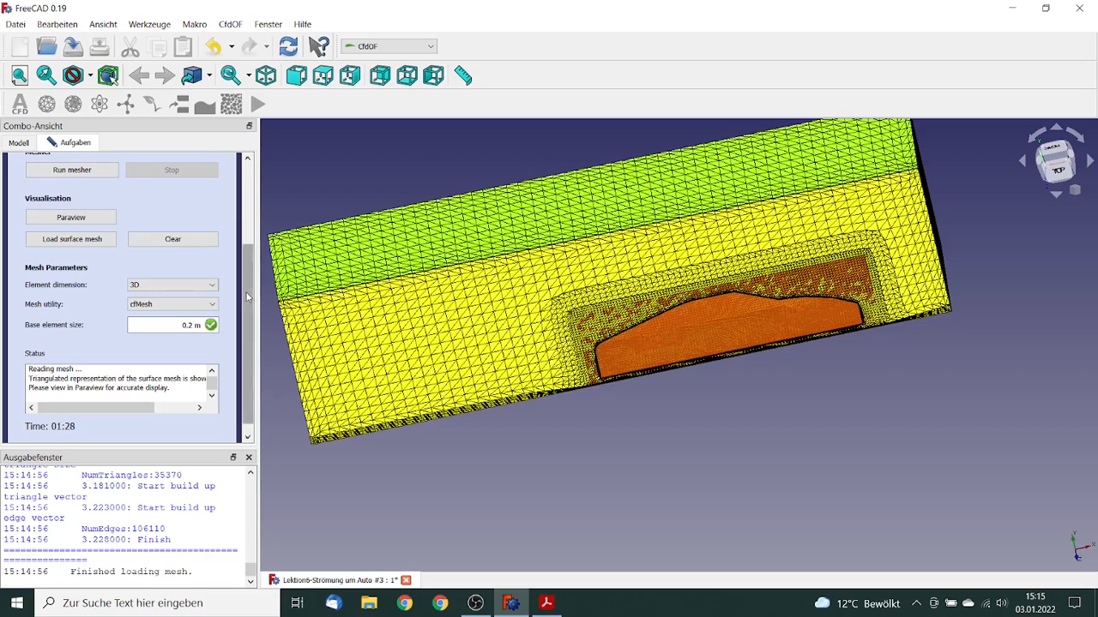
drag(248, 295, 248, 213)
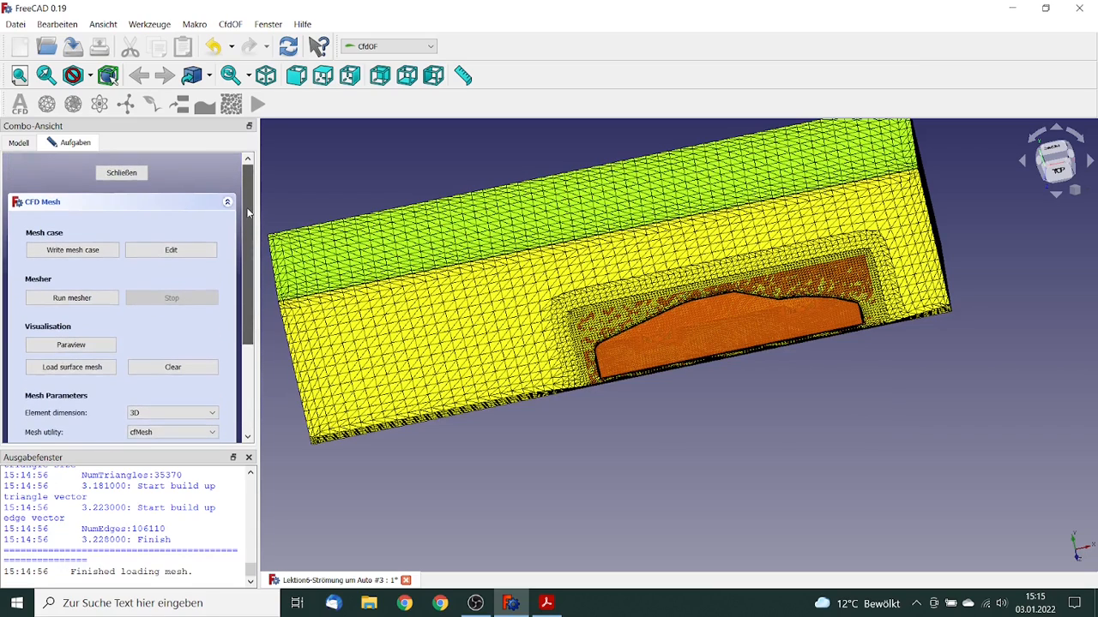
click(121, 173)
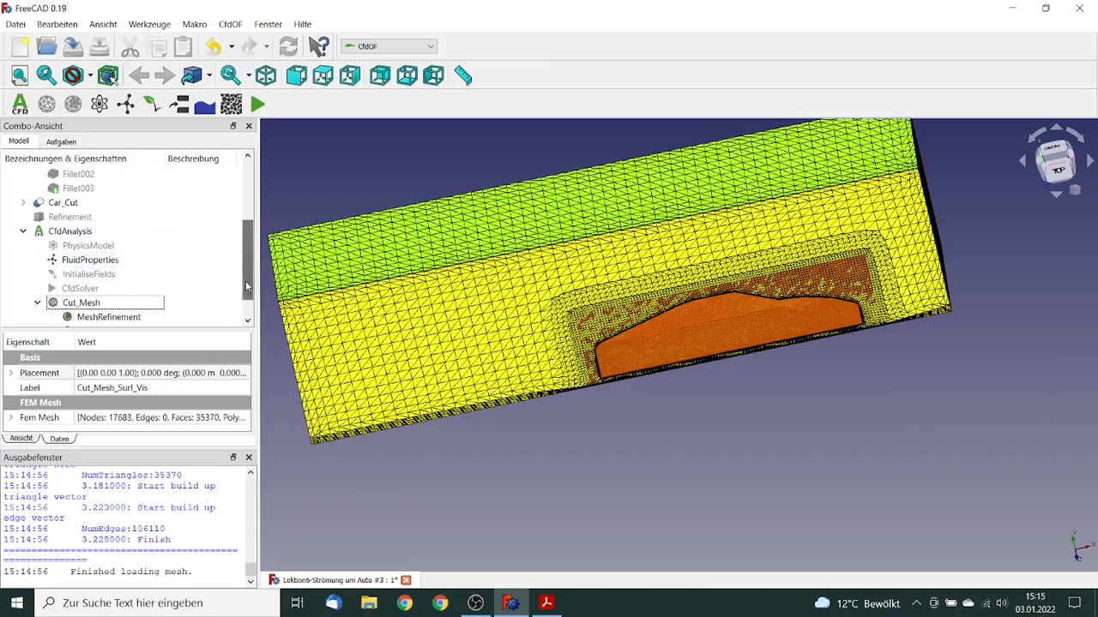
Hide the Cut_Mesh_Surf_Vis surface mesh and both mesh refinements, MeshRefinement and MeshRefinement001.
scroll(168, 292, down, 1)
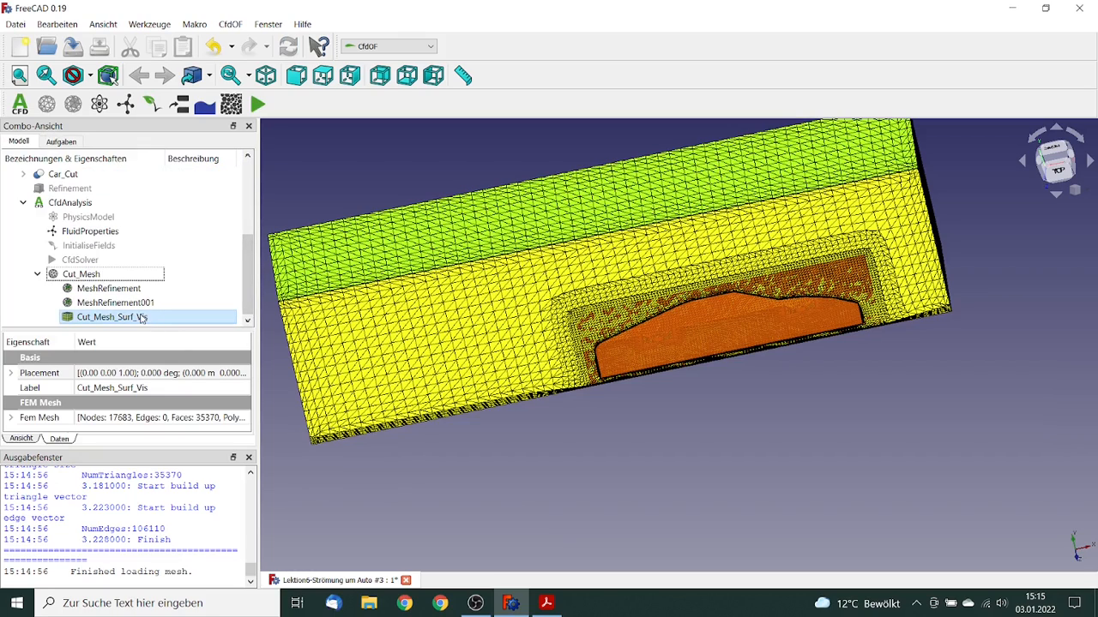
click(141, 305)
click(135, 319)
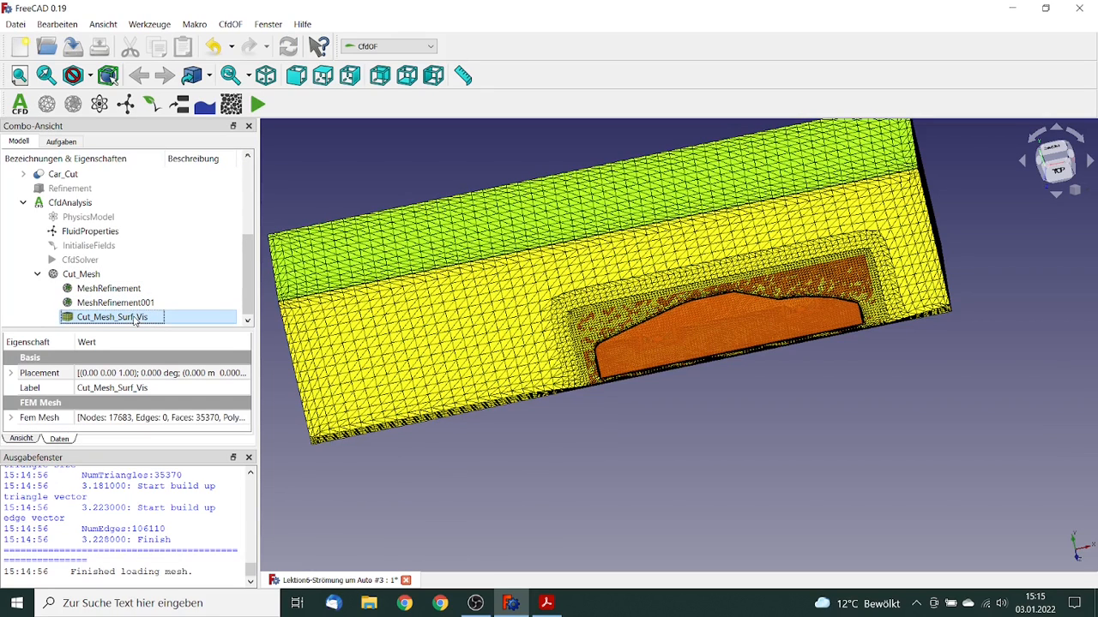
key(space)
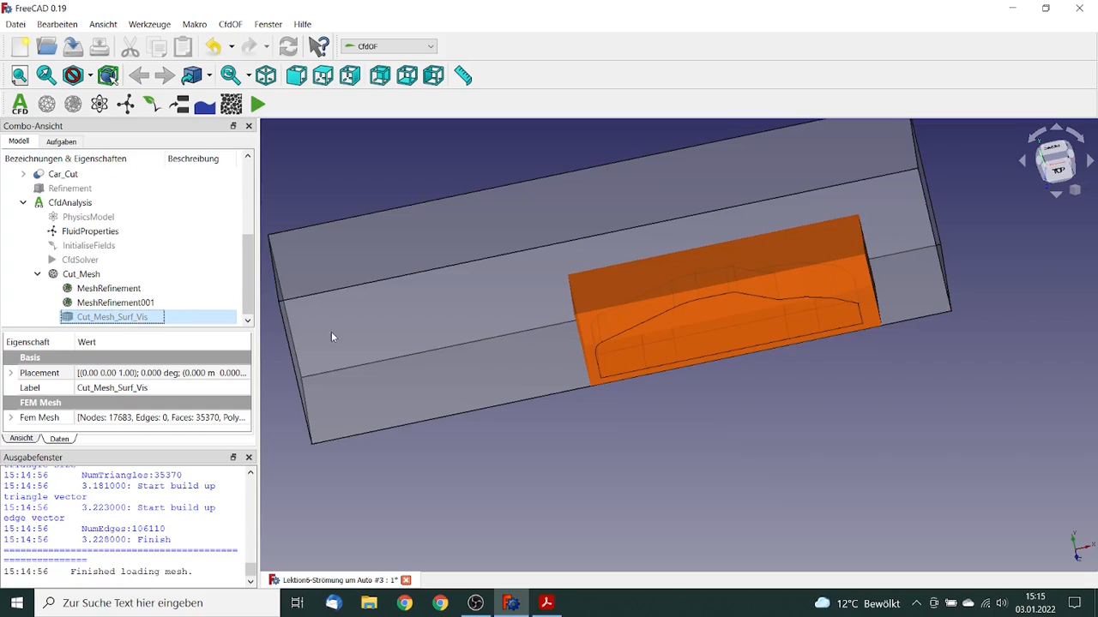
click(666, 483)
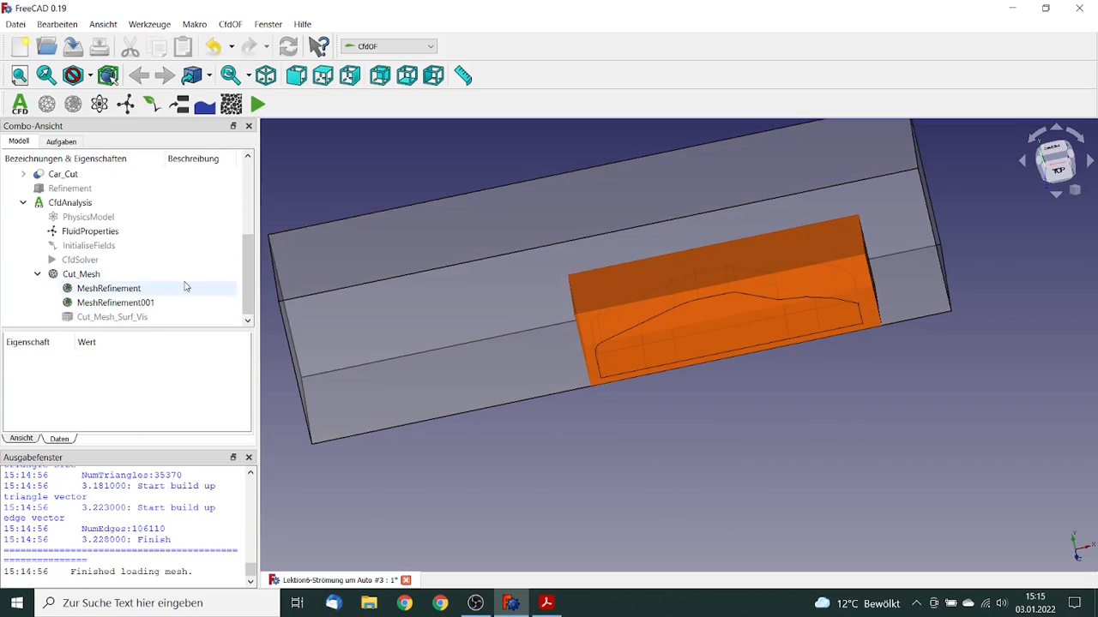
click(124, 305)
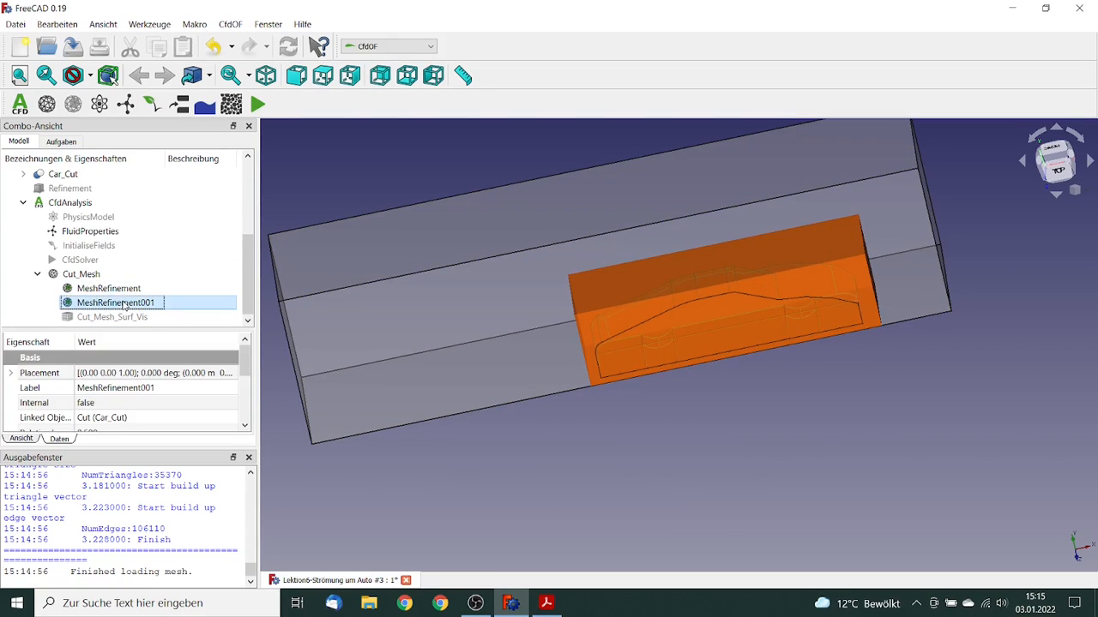
click(108, 289)
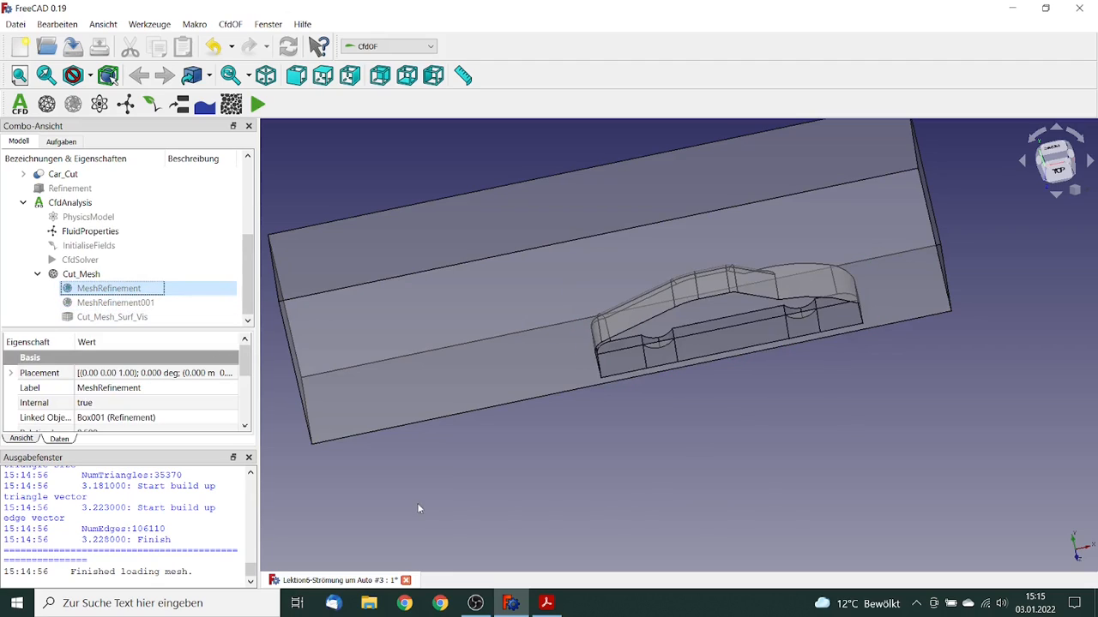
click(572, 473)
Define the domain's end face ahead of the car (Face6) as a uniform velocity inlet with Ux of -33.3 m/s.
middle_drag(612, 474, 506, 443)
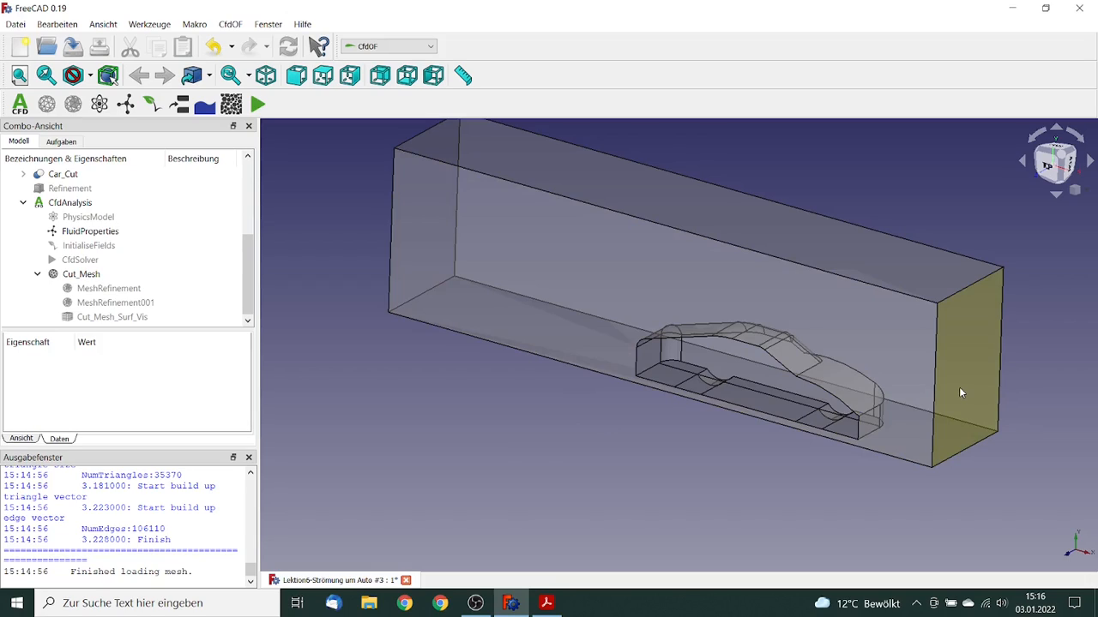
click(961, 392)
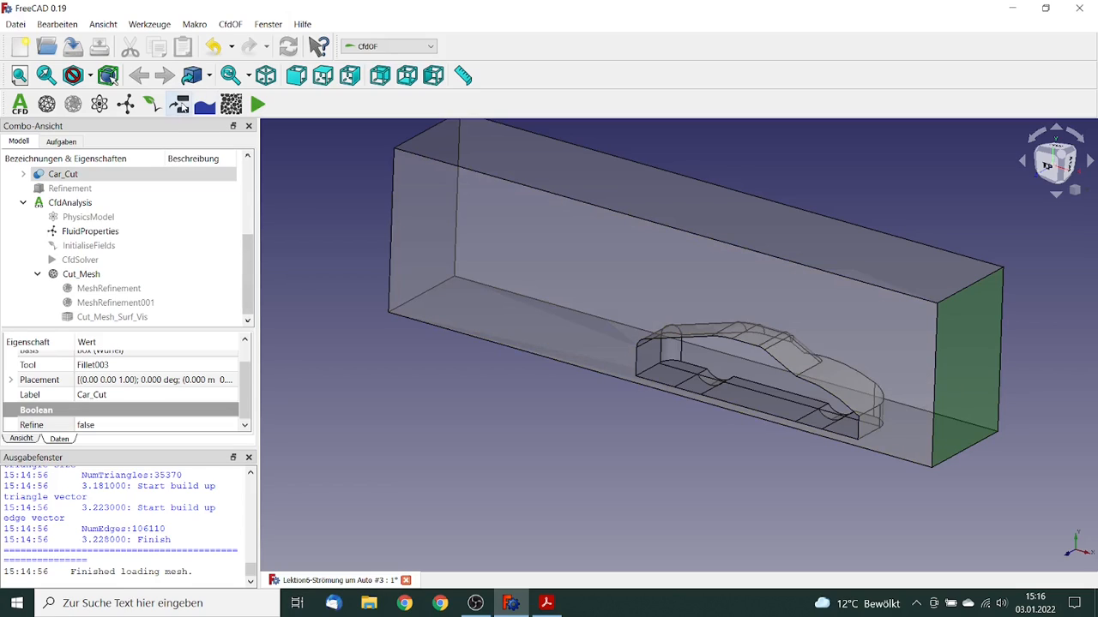
click(181, 104)
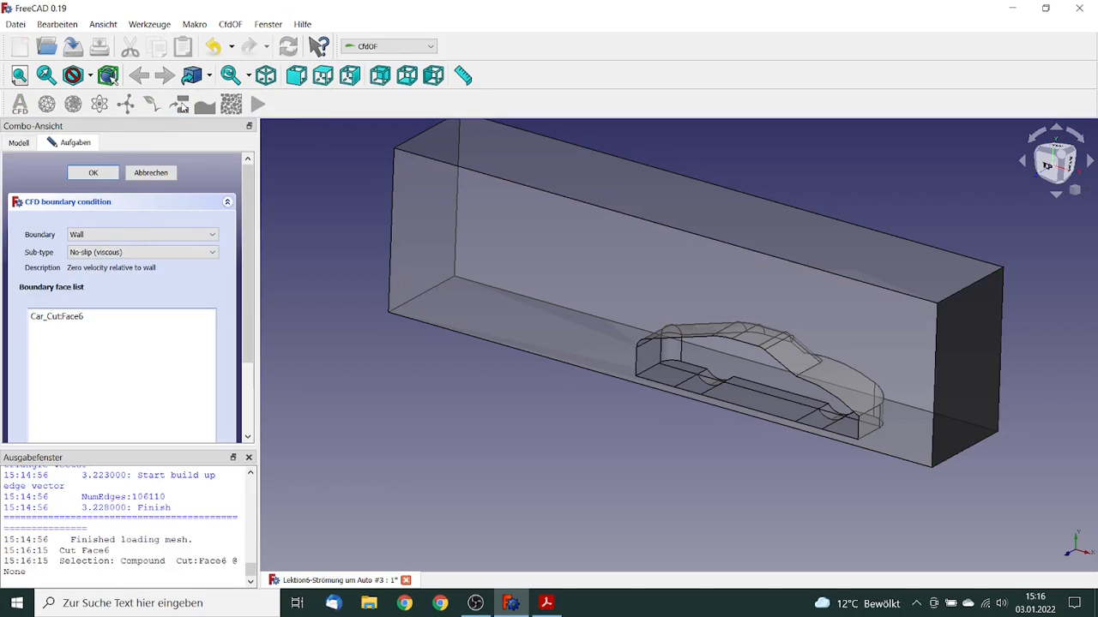
click(141, 235)
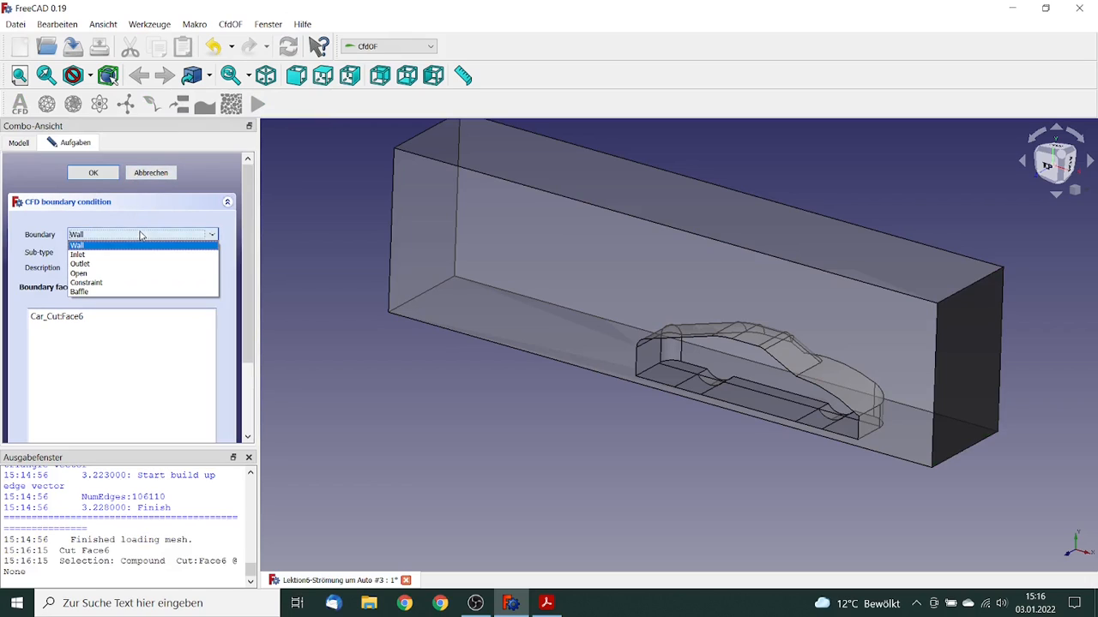
click(137, 253)
drag(247, 253, 251, 387)
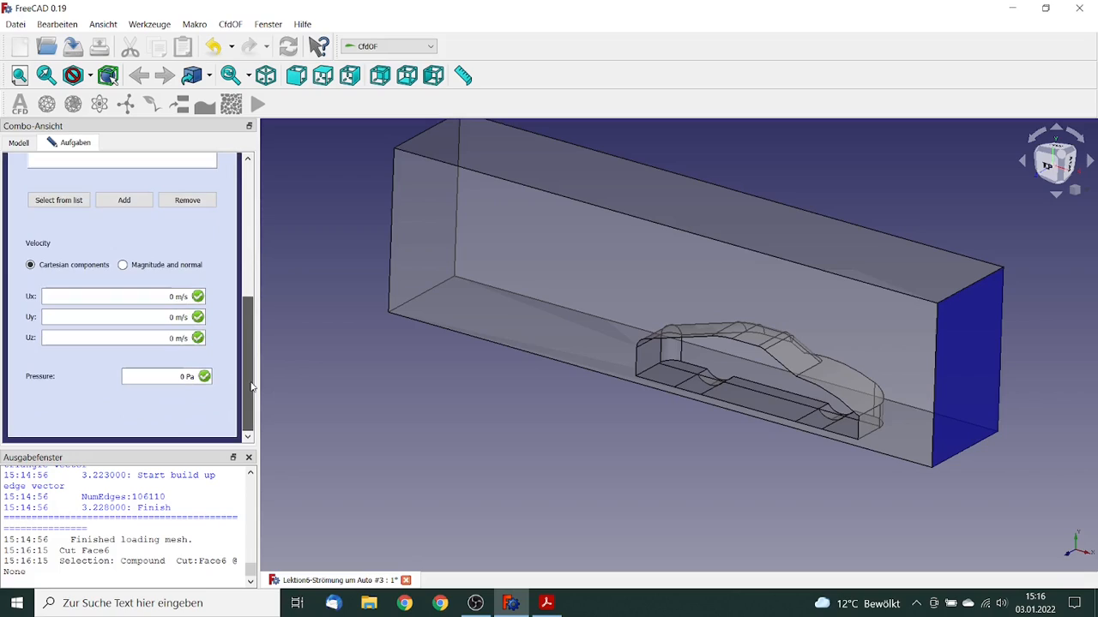
double_click(155, 295)
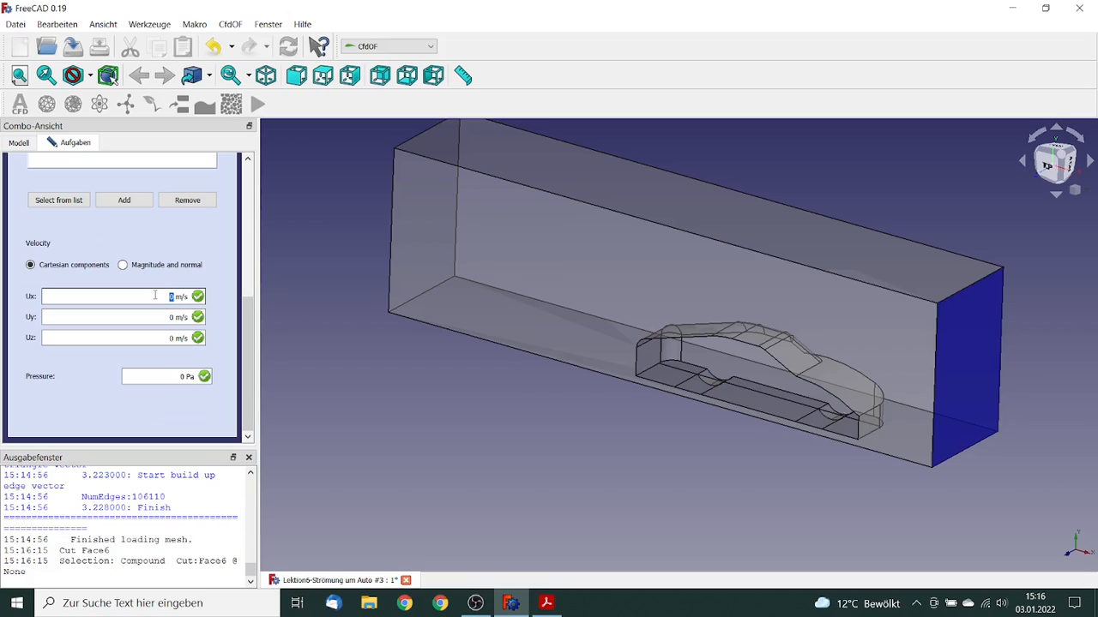
text(-33.3)
key(Tab)
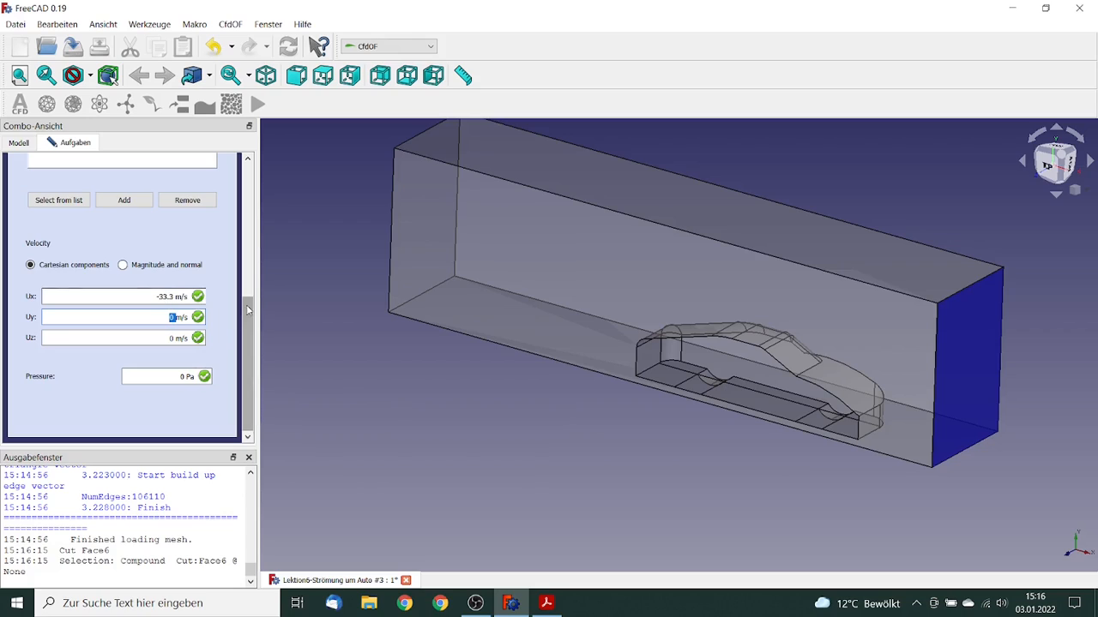
drag(247, 313, 241, 176)
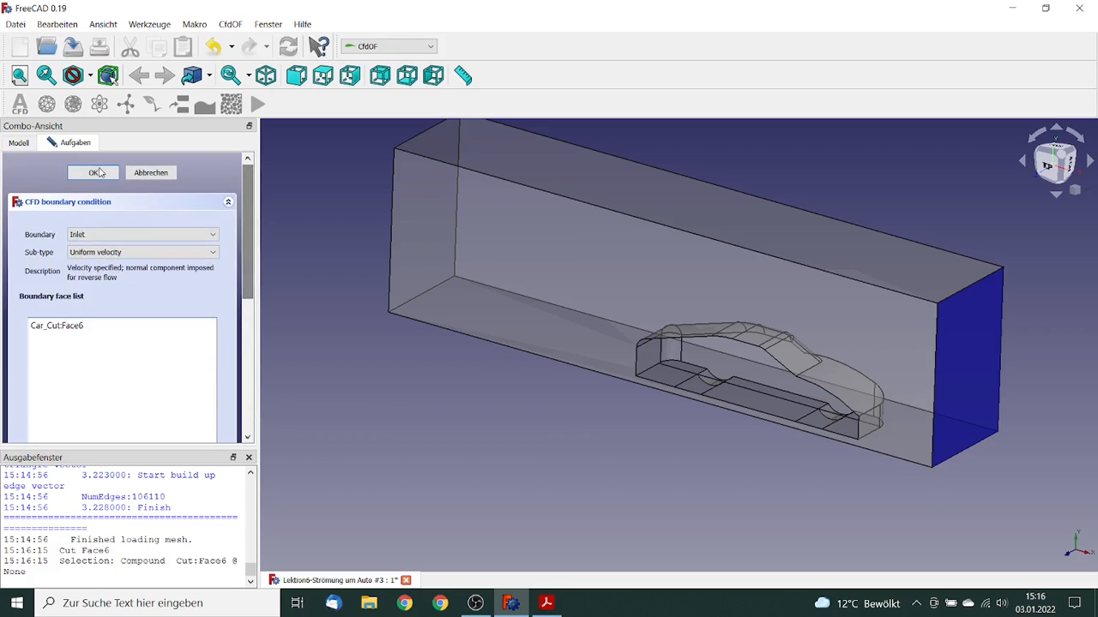
click(94, 174)
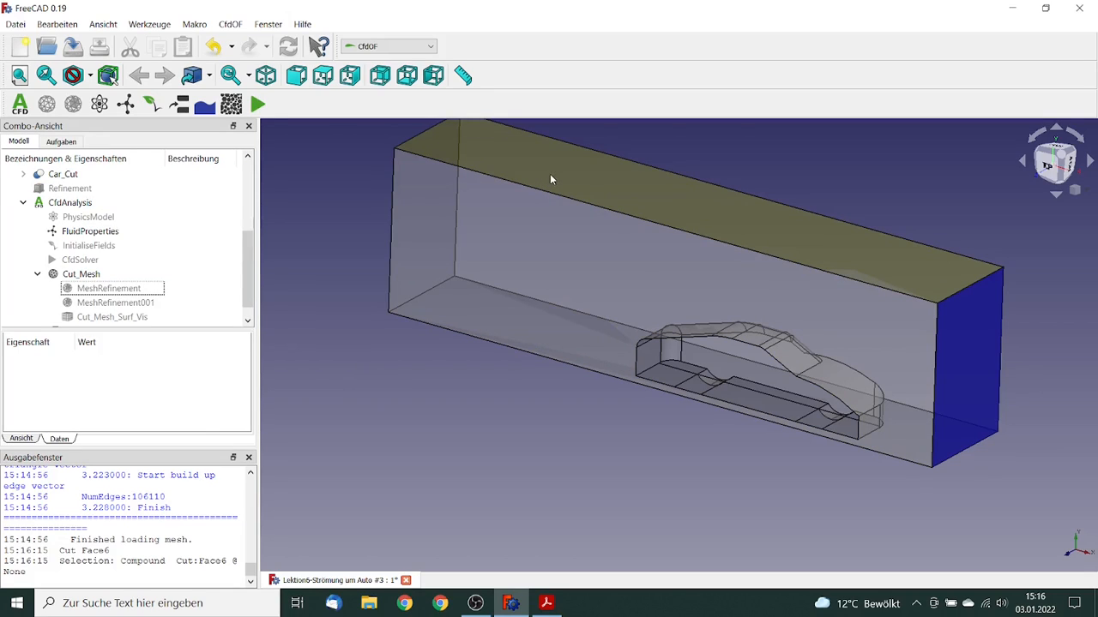
Define the domain's upper face (Face4) and the end face behind the car (Face1) as a static pressure outlet.
click(551, 178)
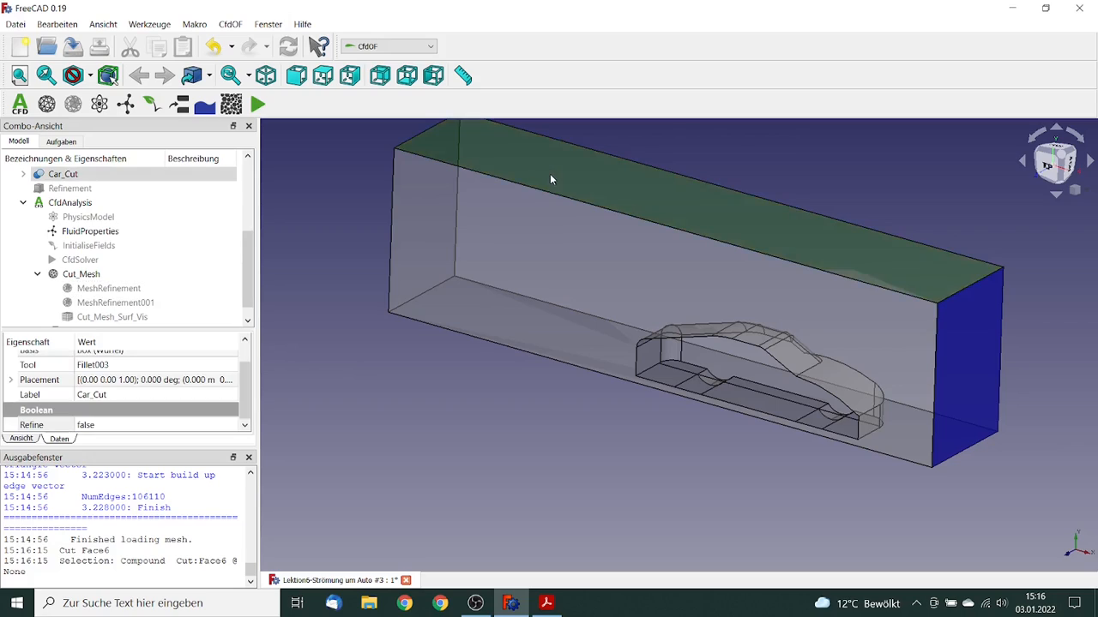
click(180, 107)
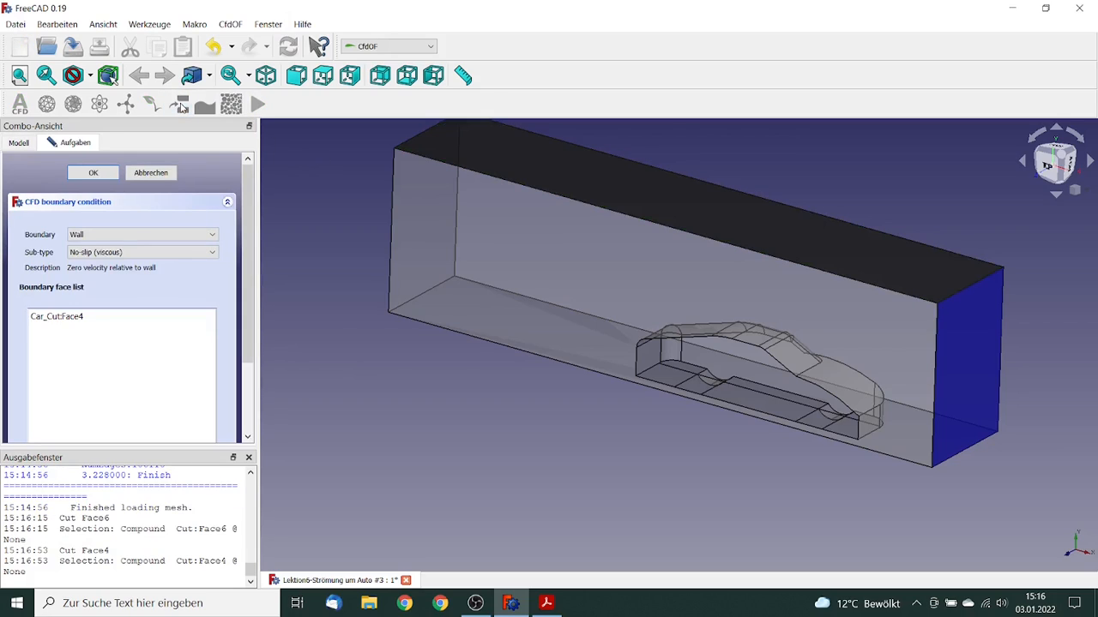
click(140, 235)
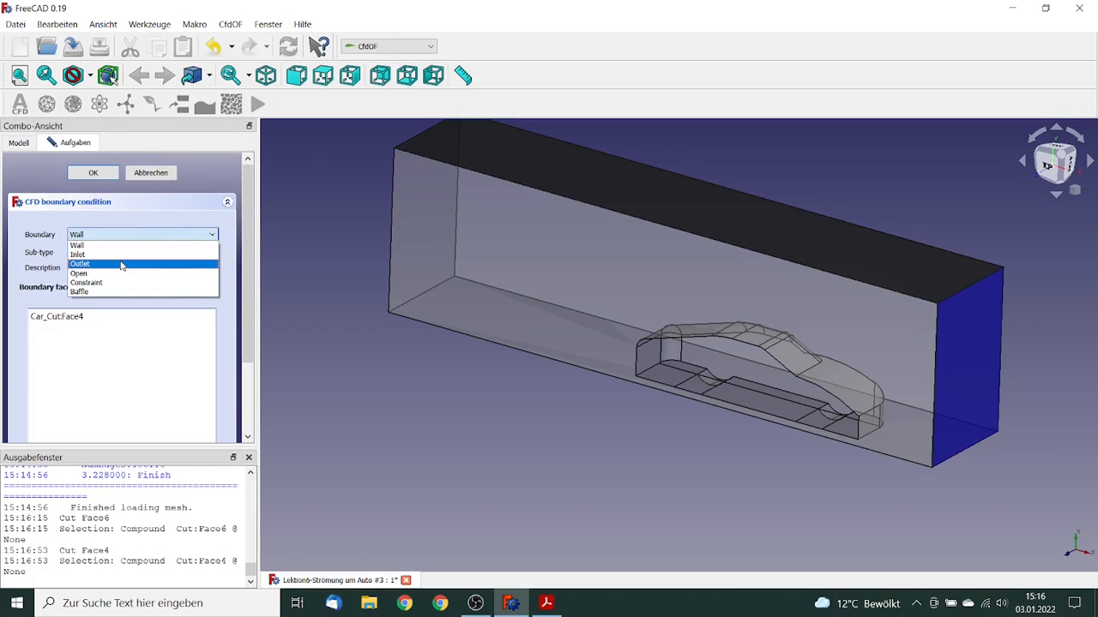
click(121, 266)
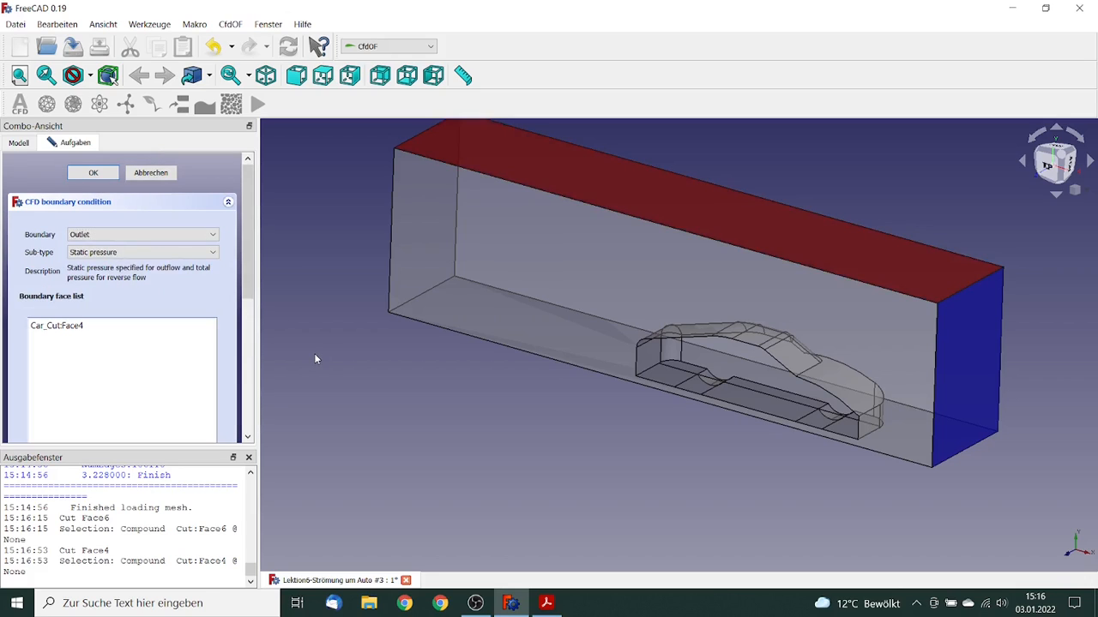
middle_drag(314, 354, 455, 326)
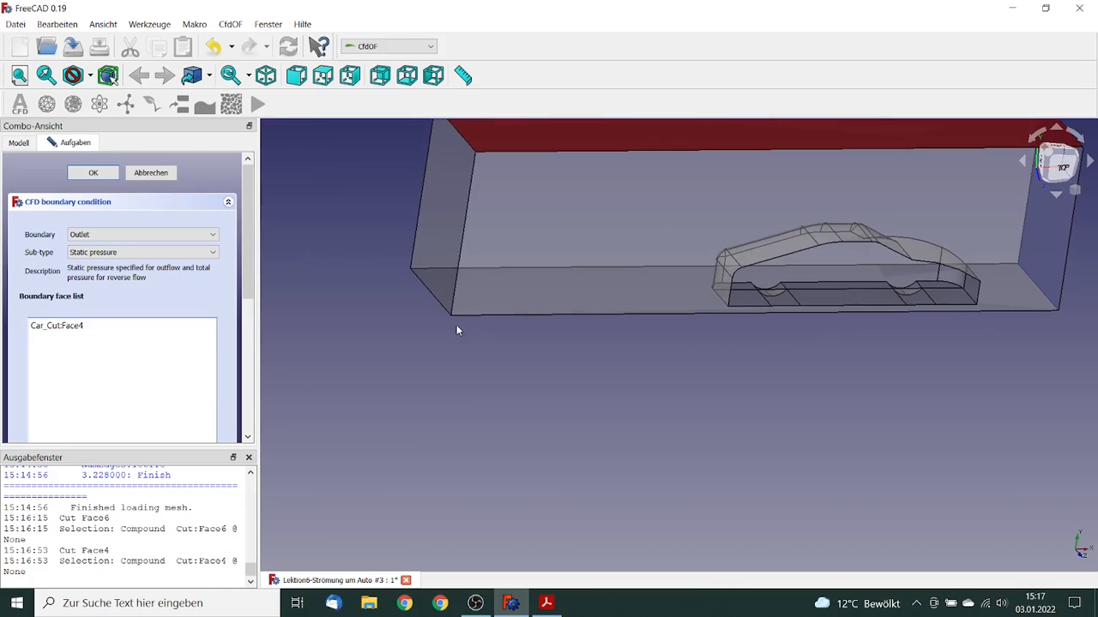
click(435, 248)
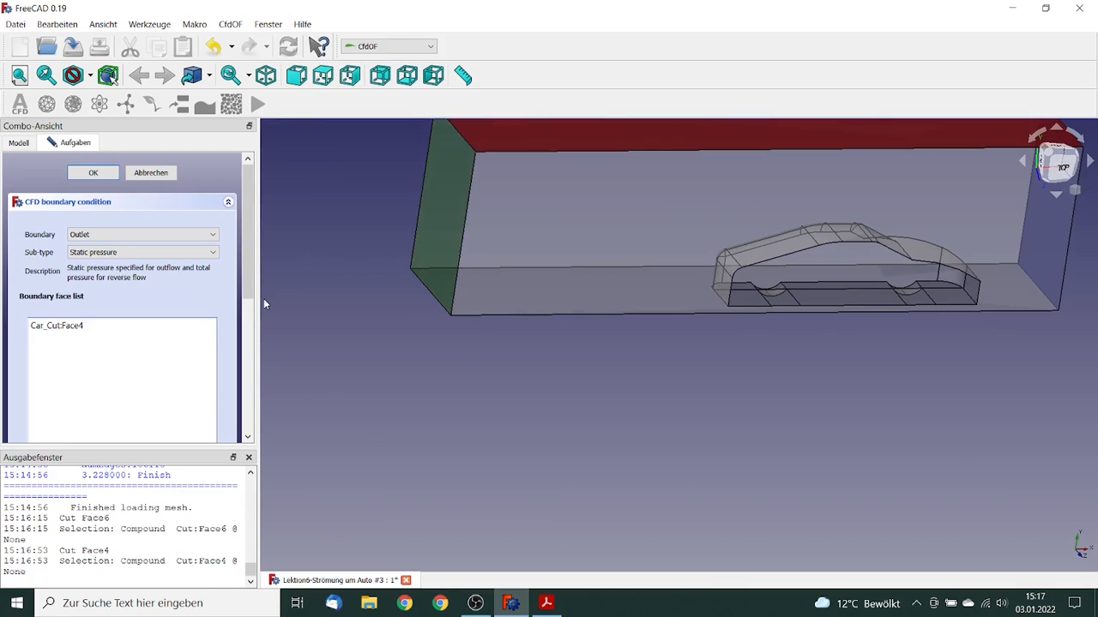
scroll(243, 319, down, 2)
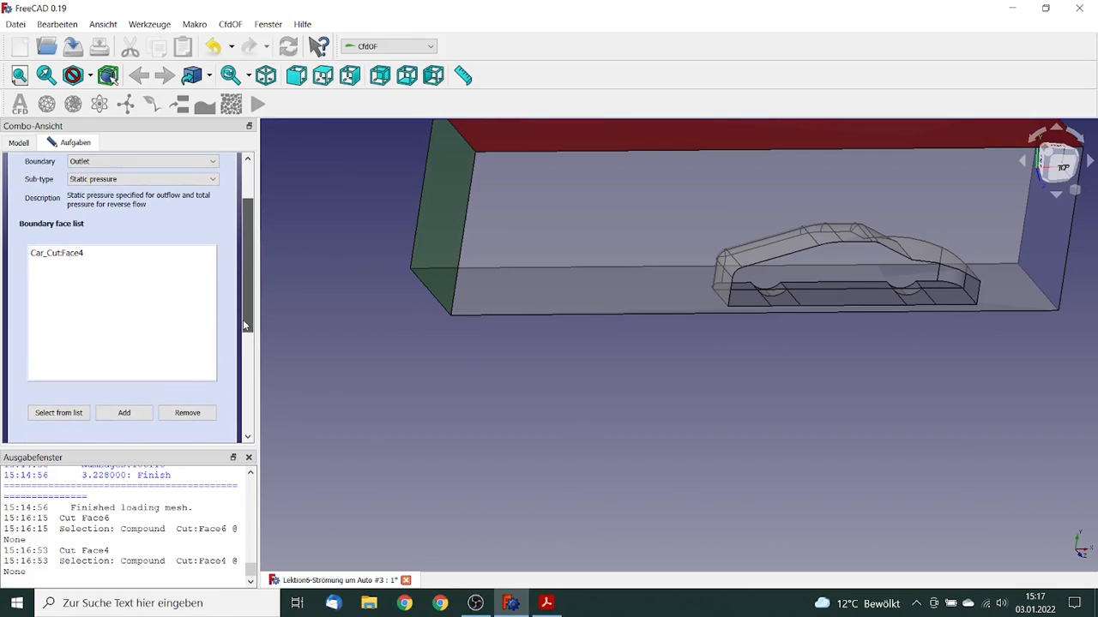
click(132, 414)
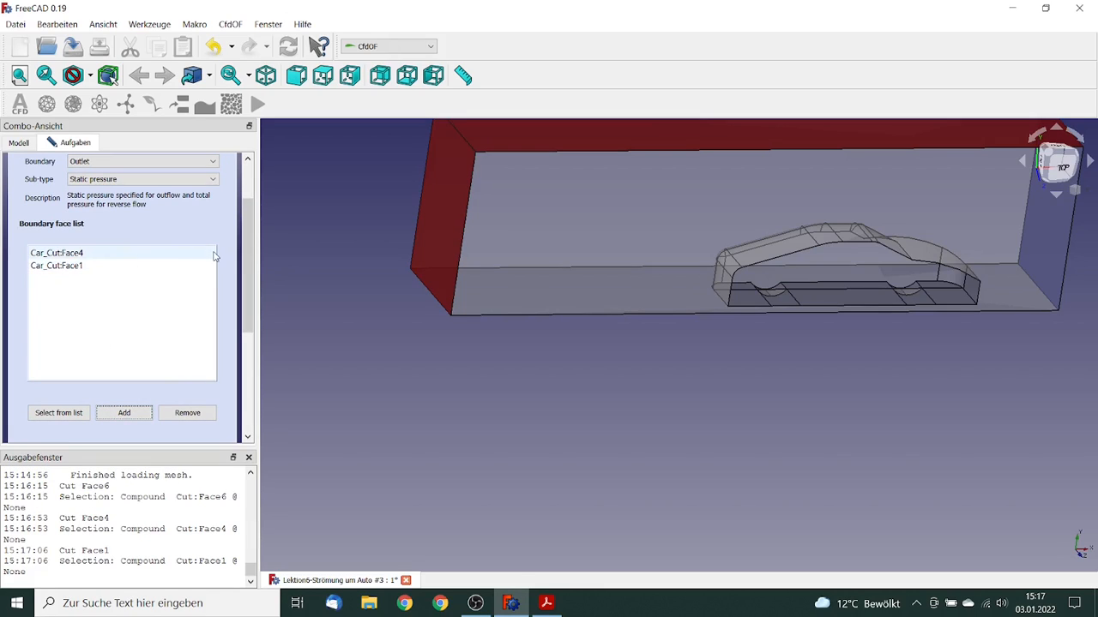
scroll(248, 232, up, 2)
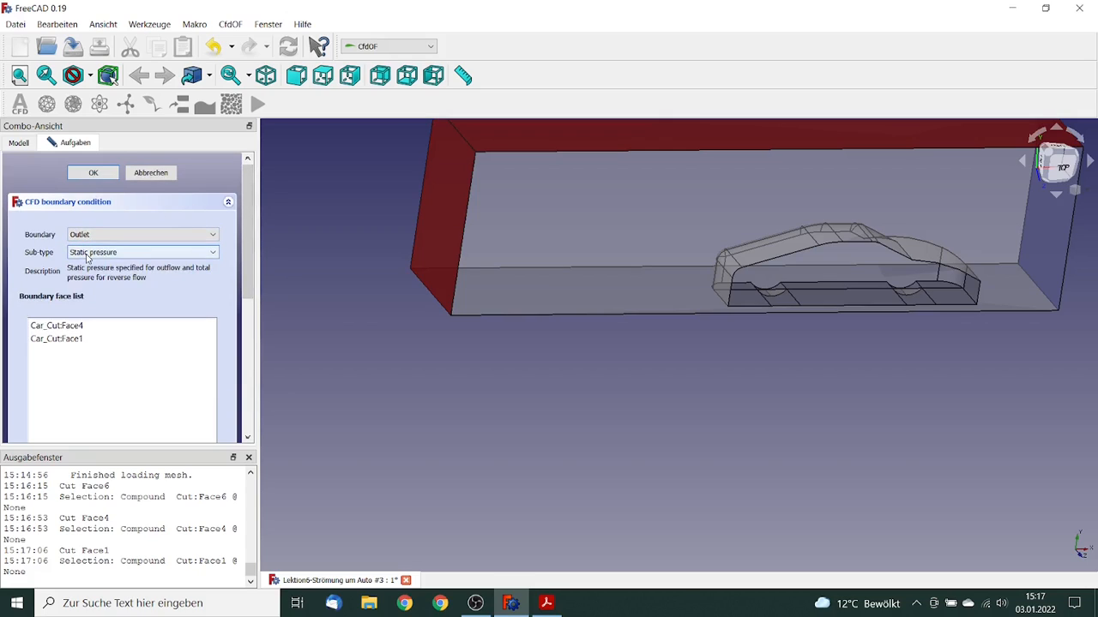
click(94, 173)
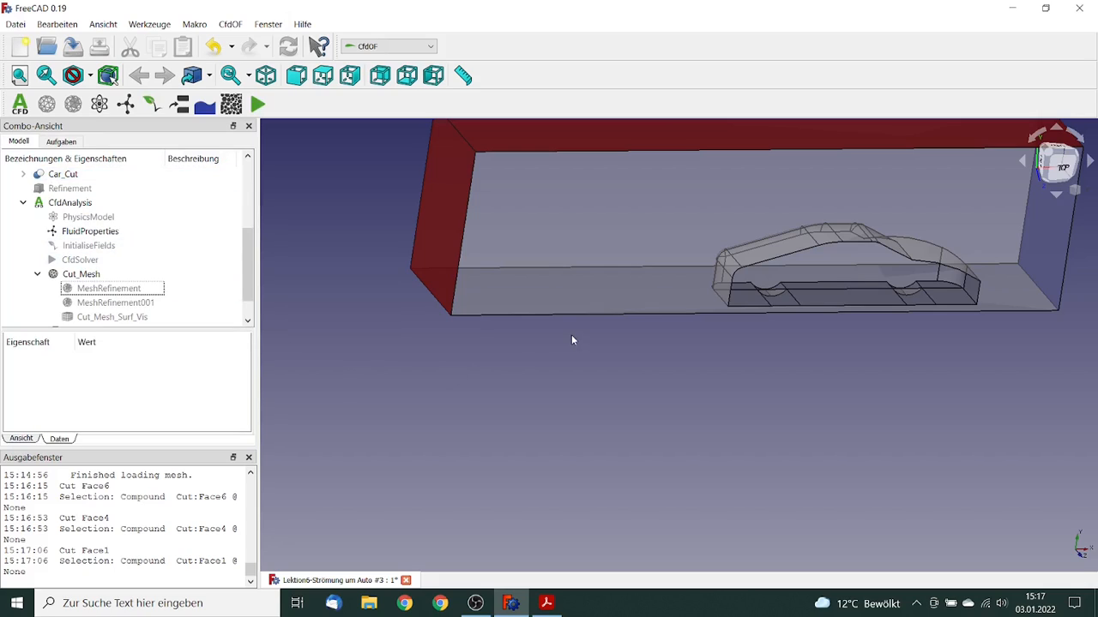
Define the domain's side face cutting through the car (Face3) as a Constraint boundary with Symmetry.
click(619, 284)
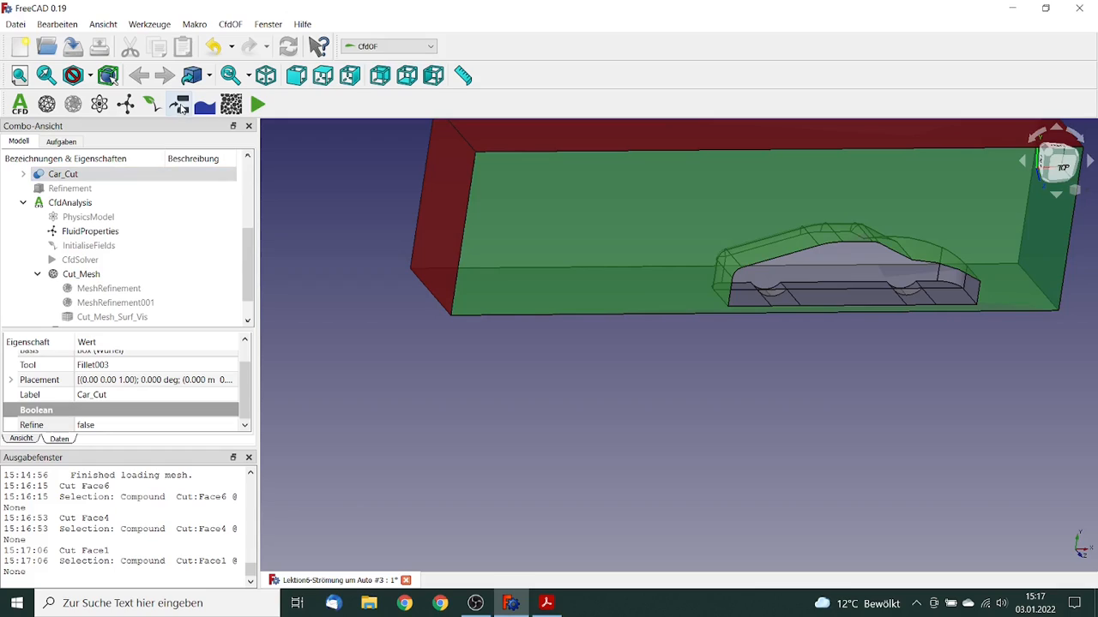
click(180, 105)
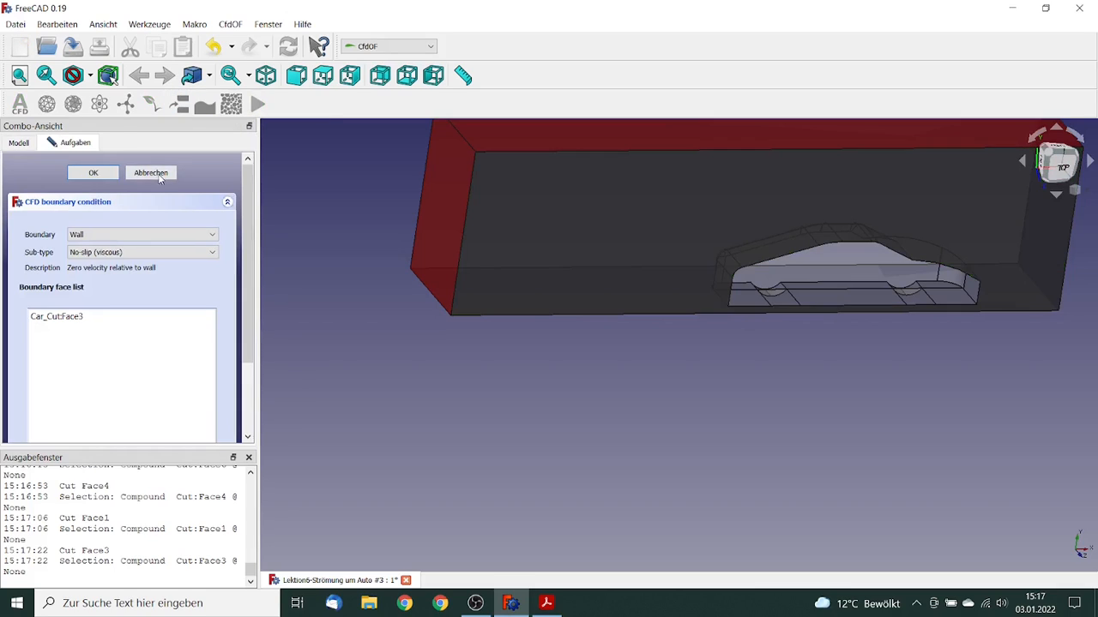
click(145, 236)
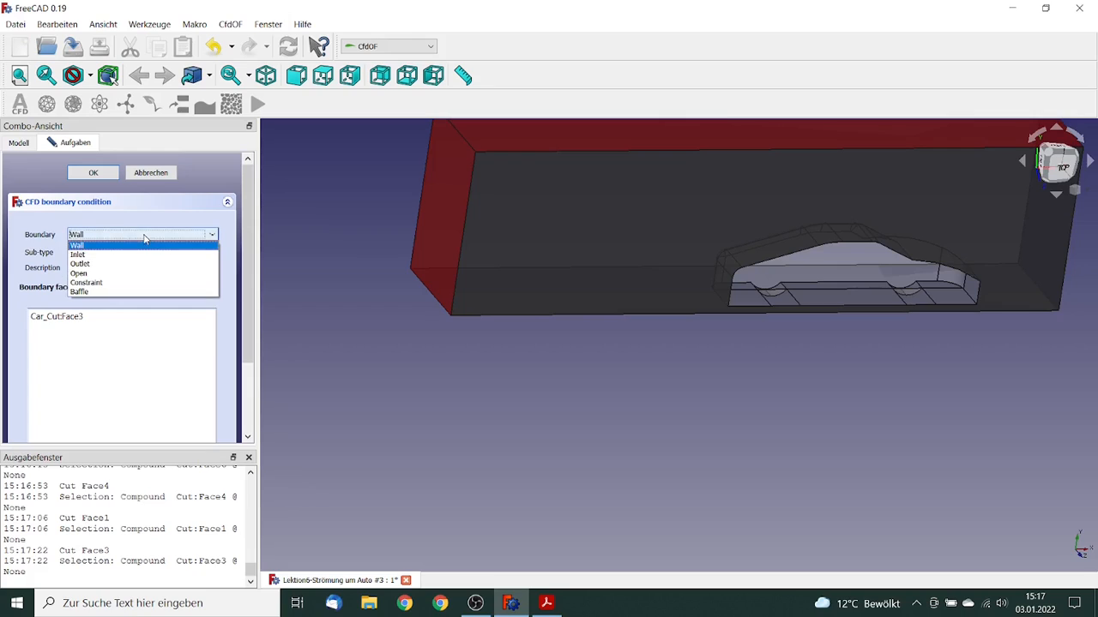
click(129, 283)
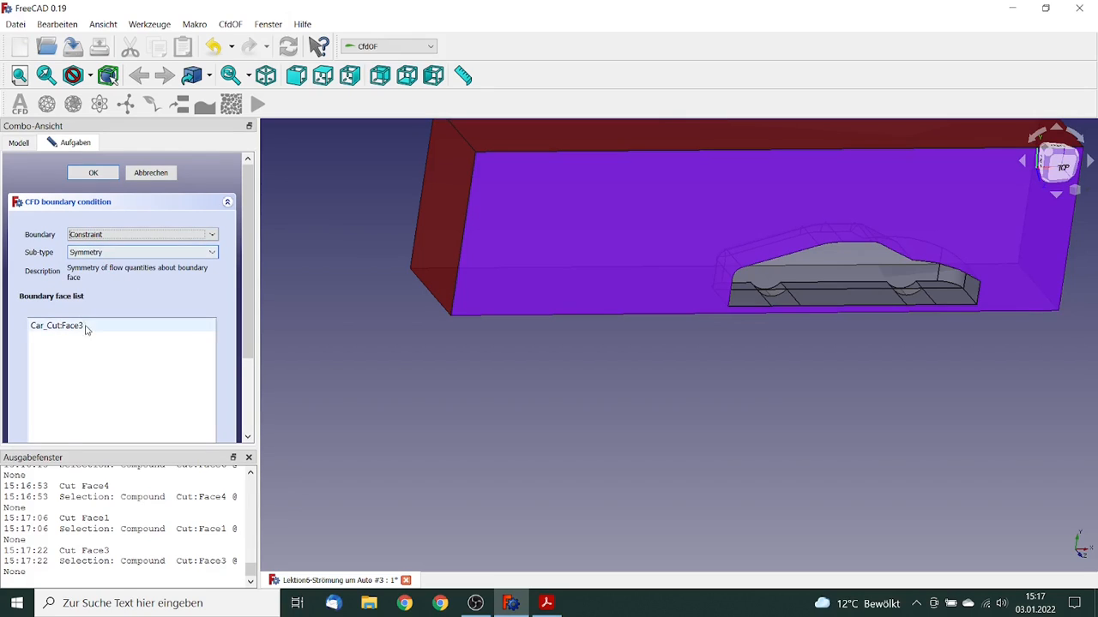
scroll(241, 288, down, 3)
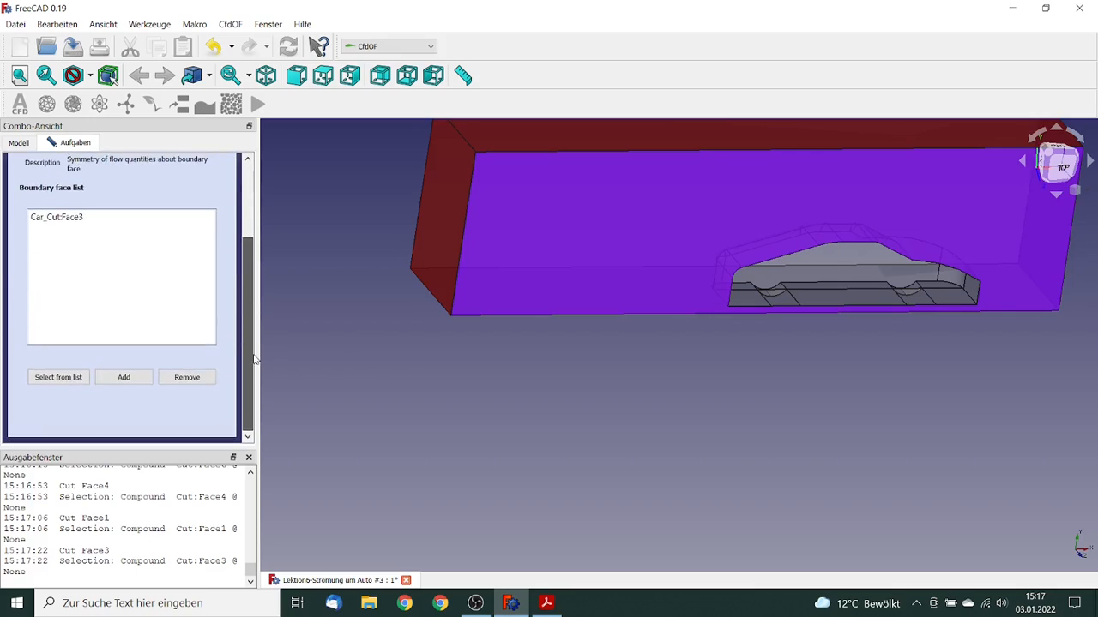
scroll(171, 240, up, 3)
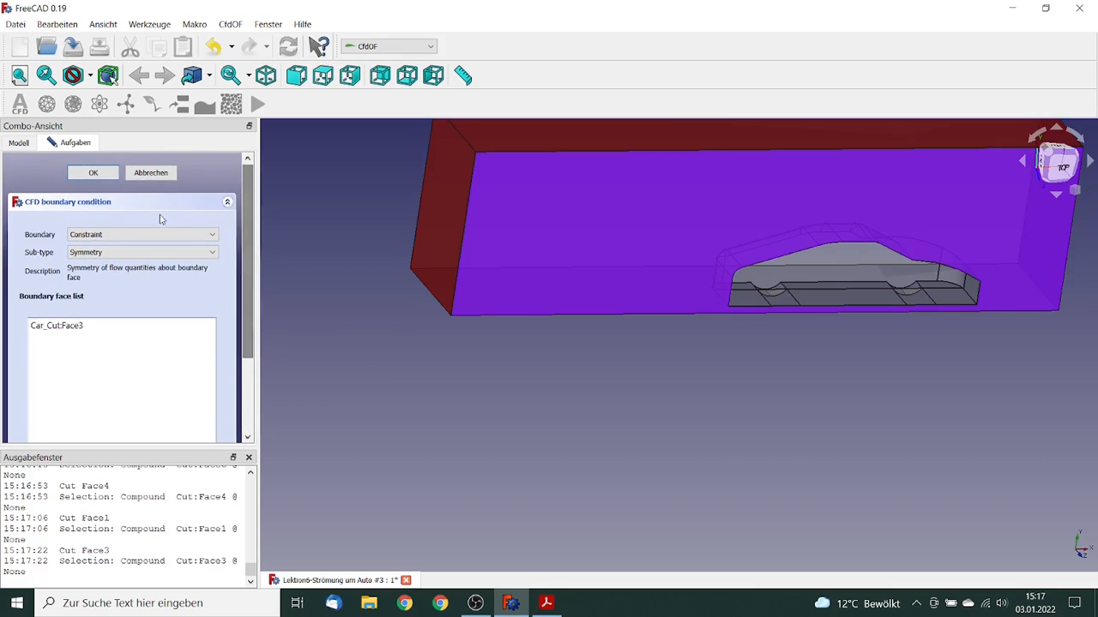
click(93, 173)
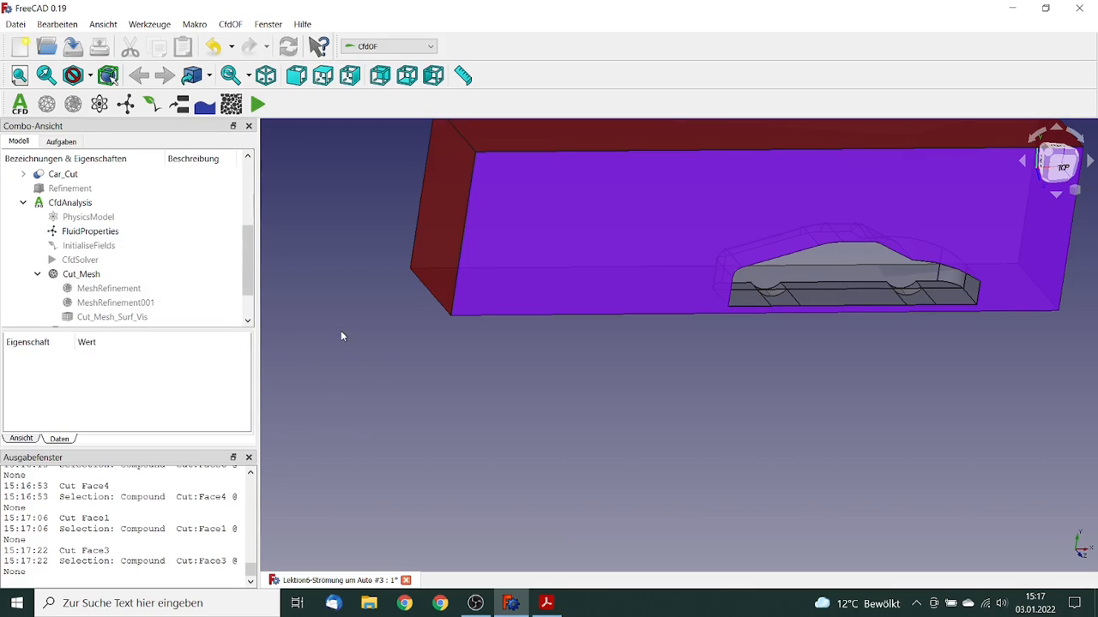
Define the domain's outer side face opposite the symmetry plane (Face5) as a Wall boundary with sub-type Slip (inviscid).
middle_drag(343, 331, 340, 343)
middle_drag(650, 307, 724, 502)
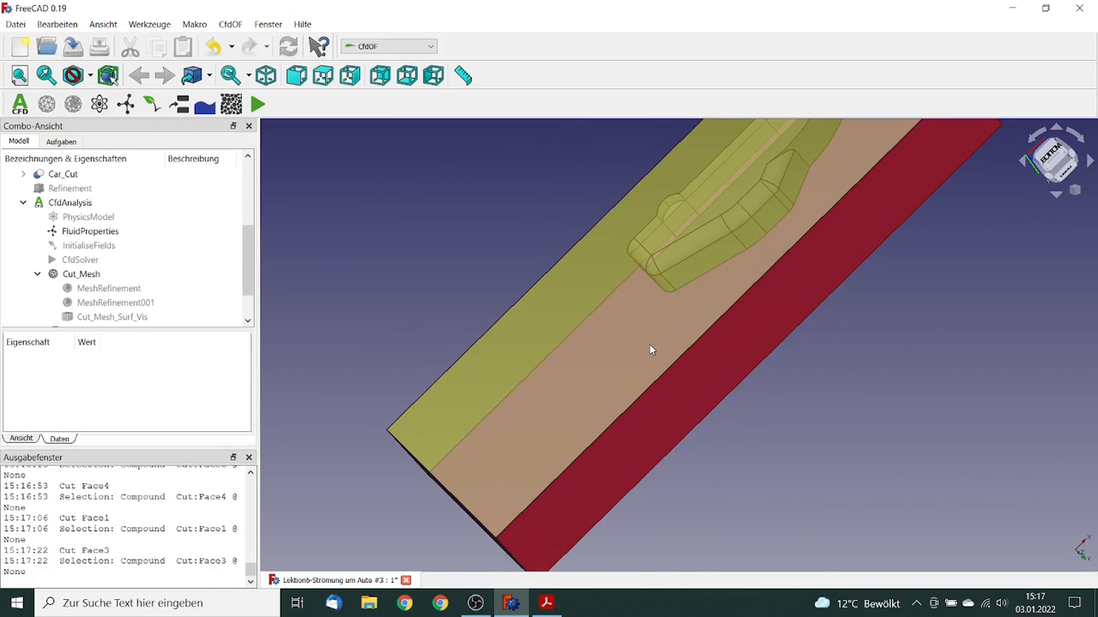
click(650, 346)
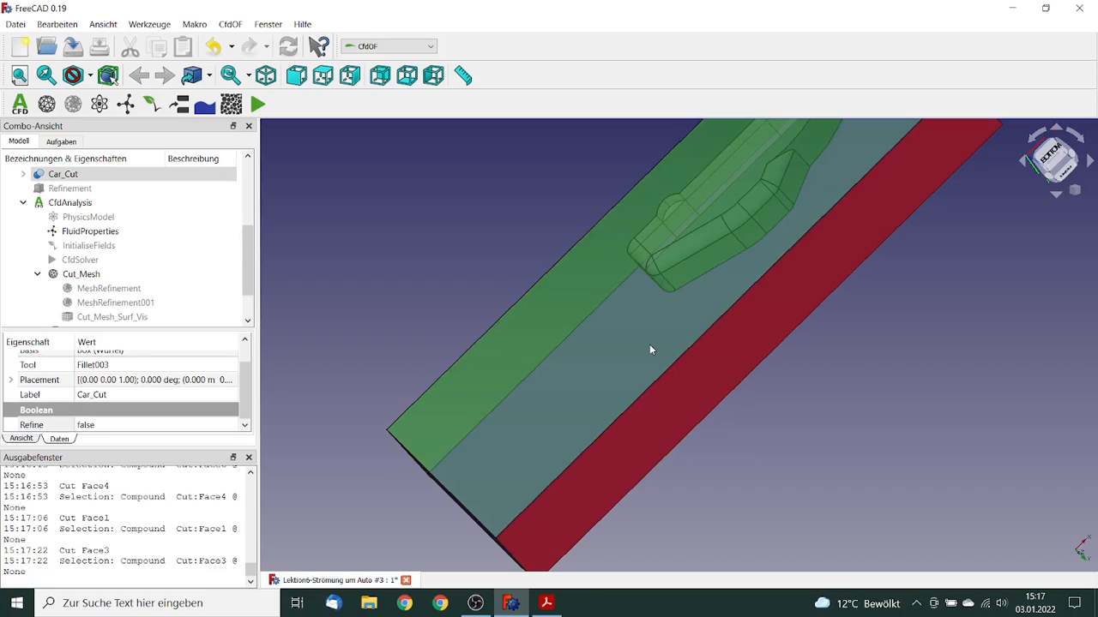
click(180, 105)
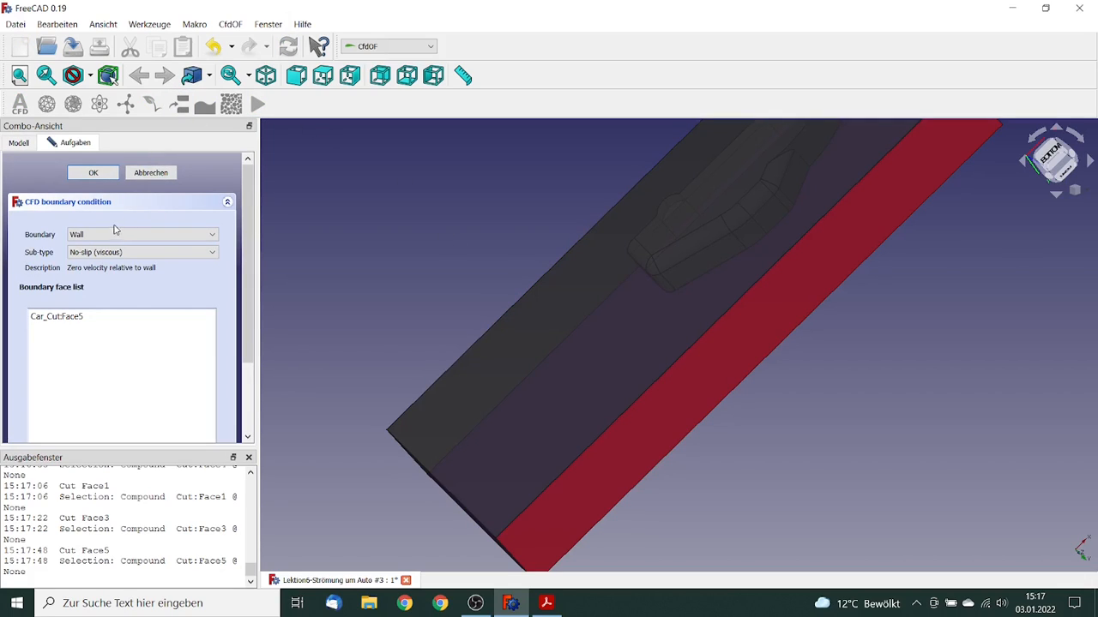
click(112, 254)
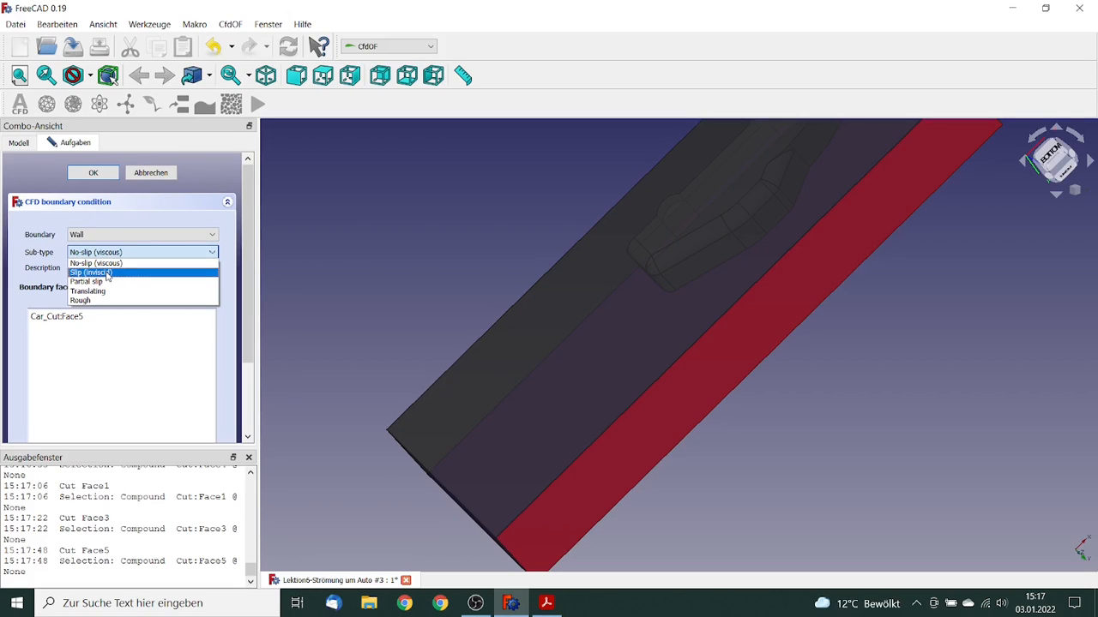
click(106, 274)
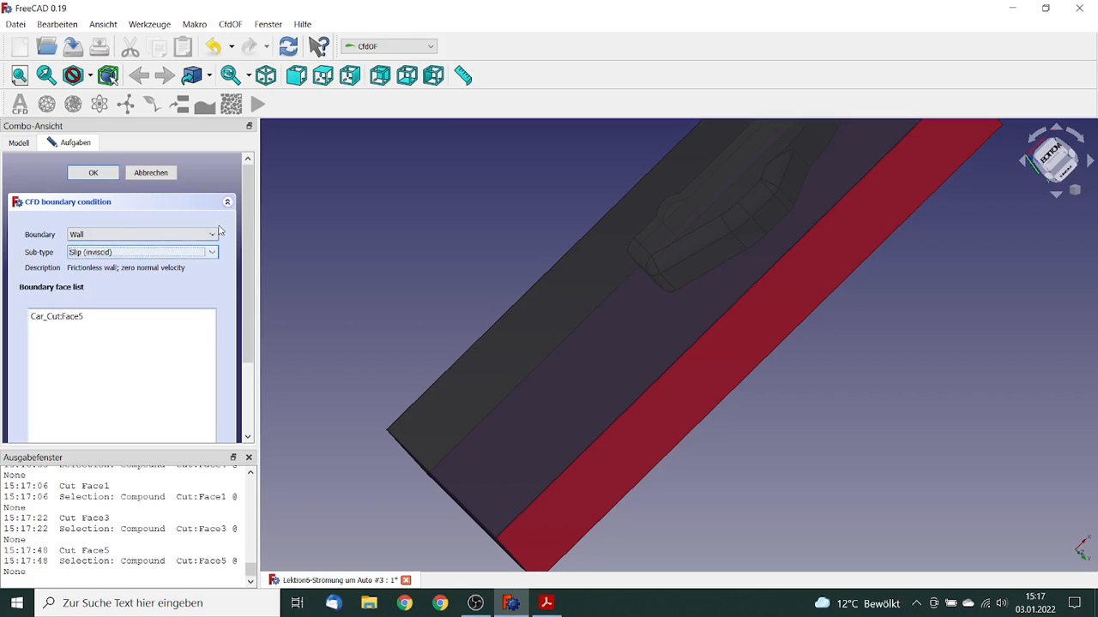
click(93, 174)
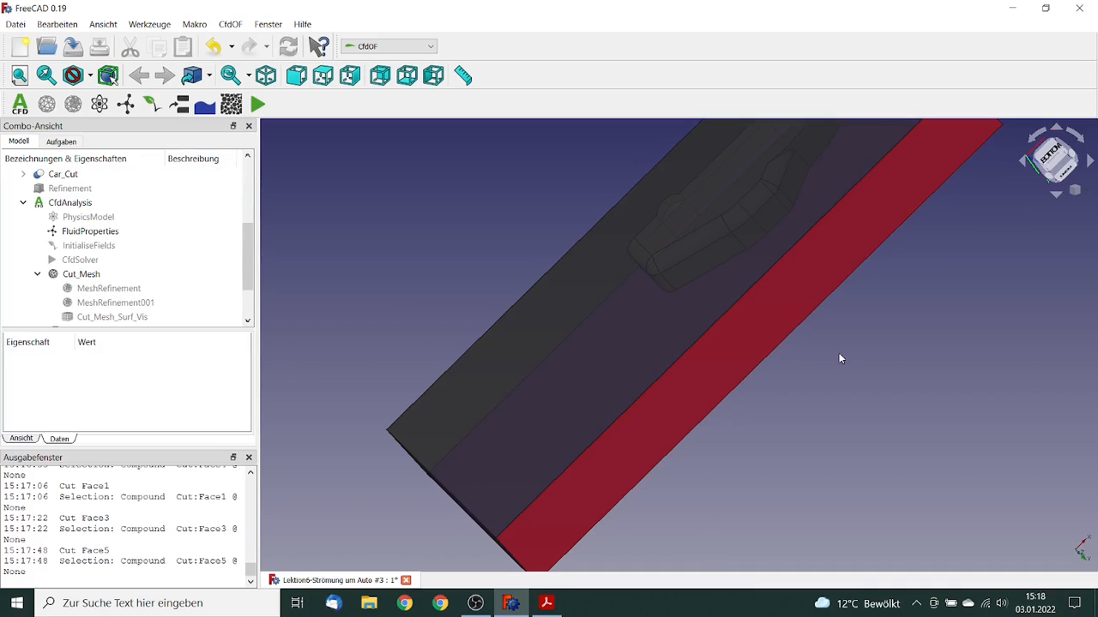
Define the domain's ground face beneath the car (Face2) as a Translating wall with Ux of -33.3 m/s.
right_click(790, 320)
click(779, 427)
middle_drag(779, 427, 563, 211)
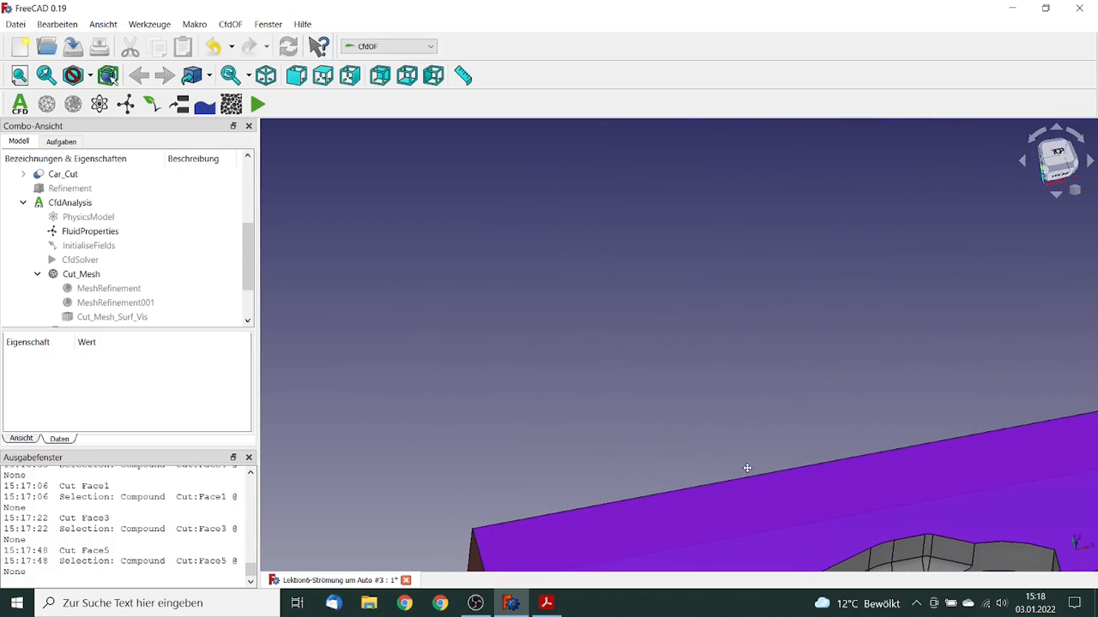
scroll(746, 468, down, 5)
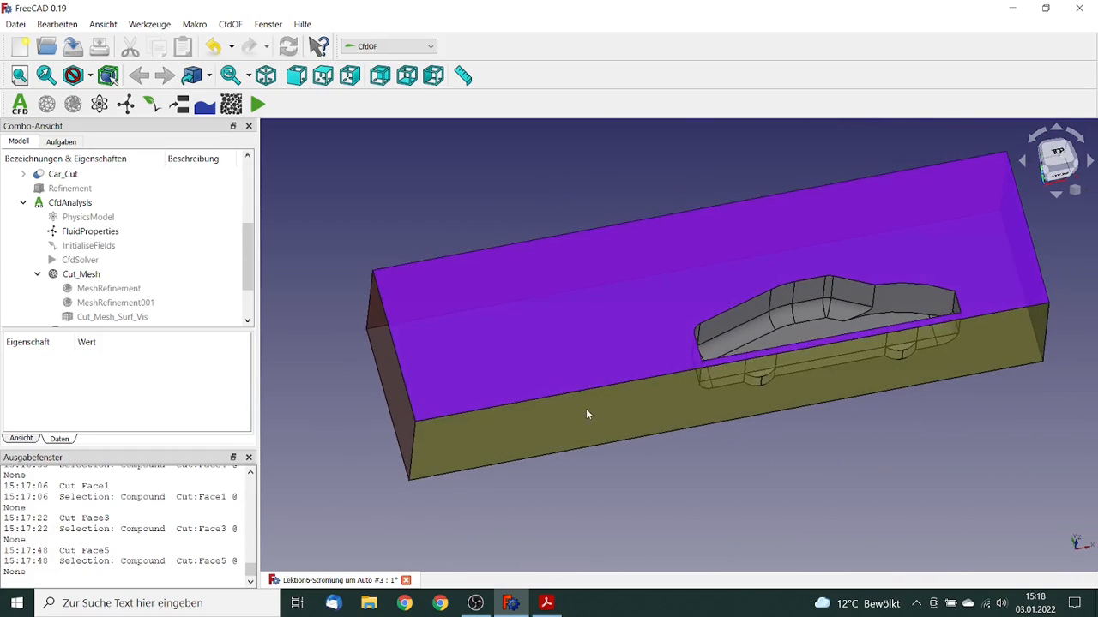
click(588, 413)
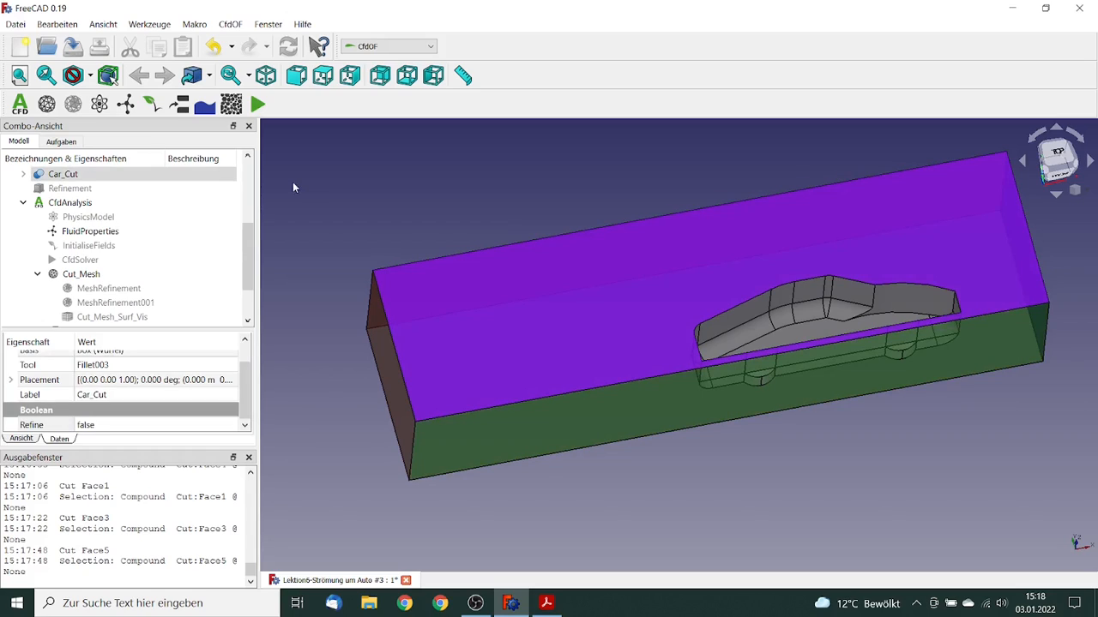
click(179, 104)
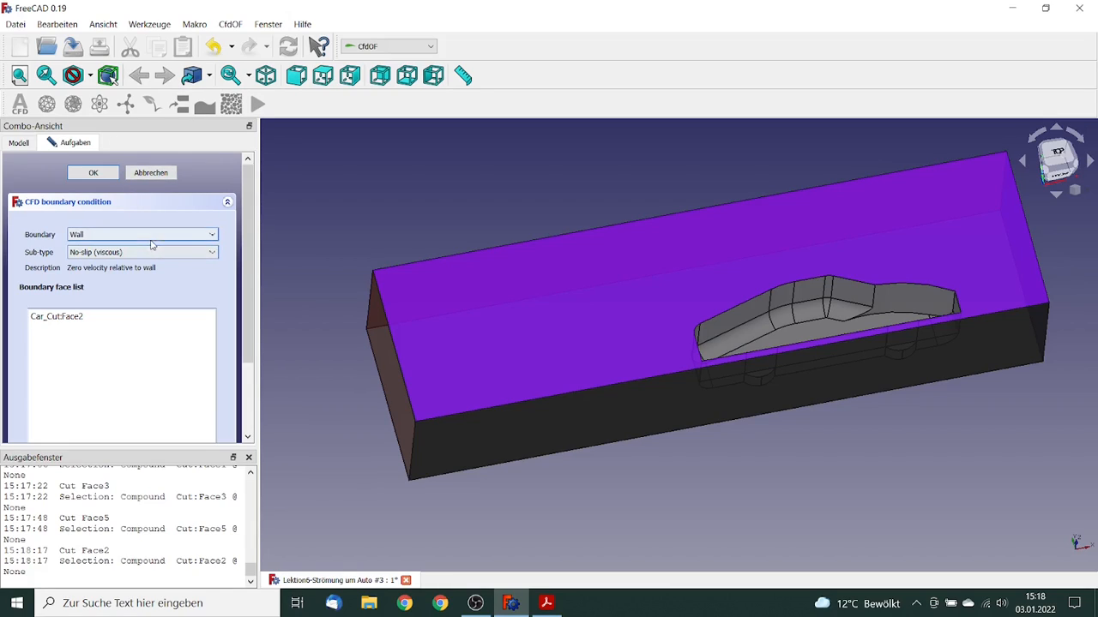
click(213, 253)
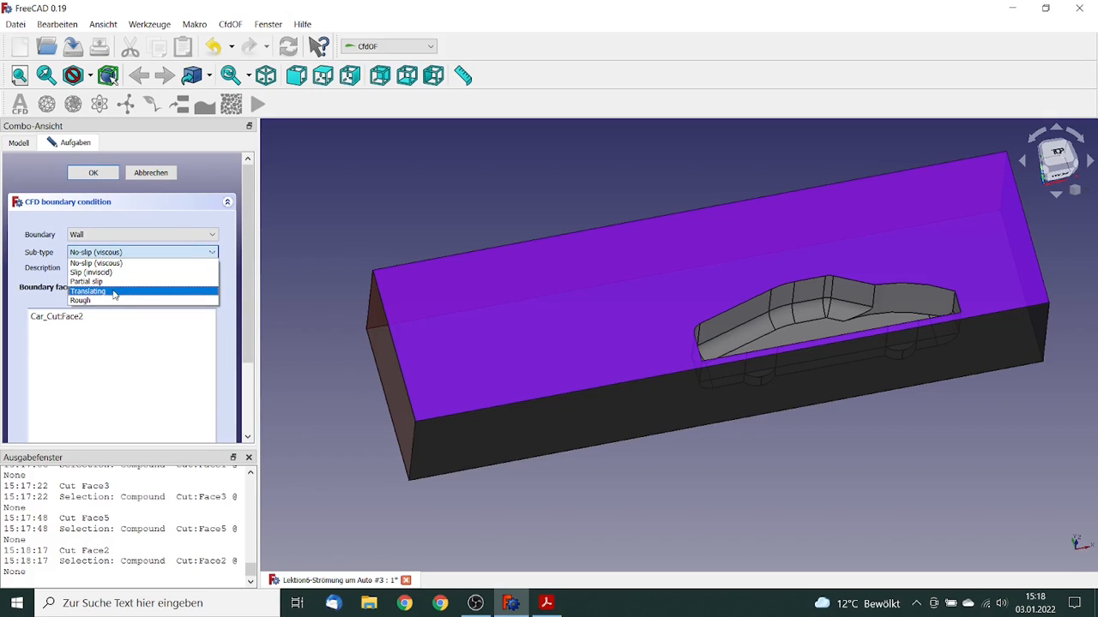
click(114, 292)
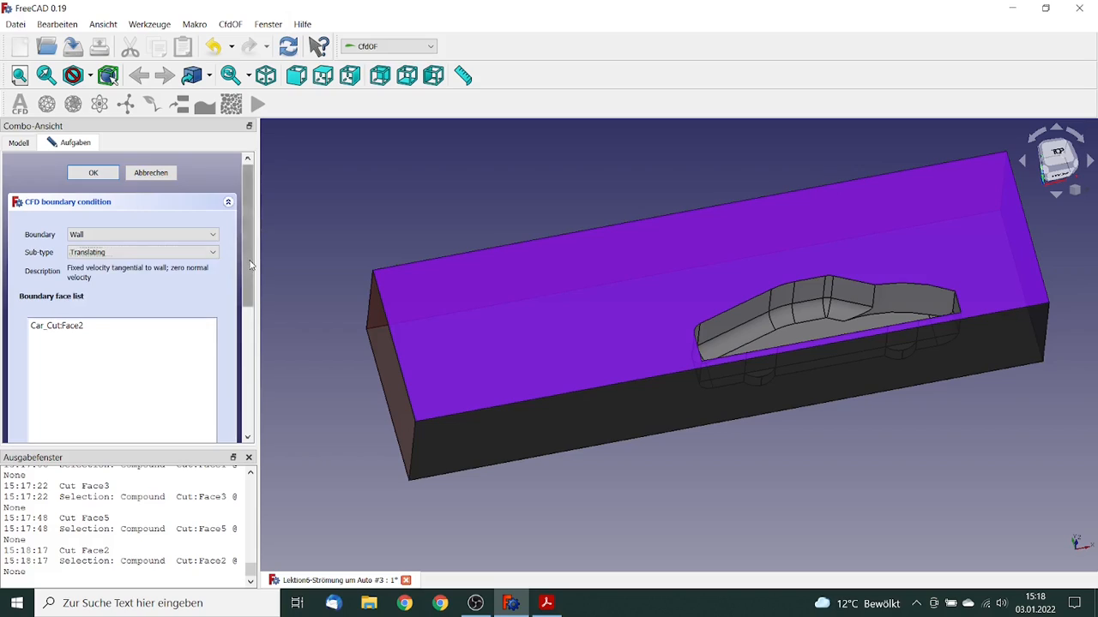
drag(247, 278, 260, 352)
scroll(176, 346, down, 2)
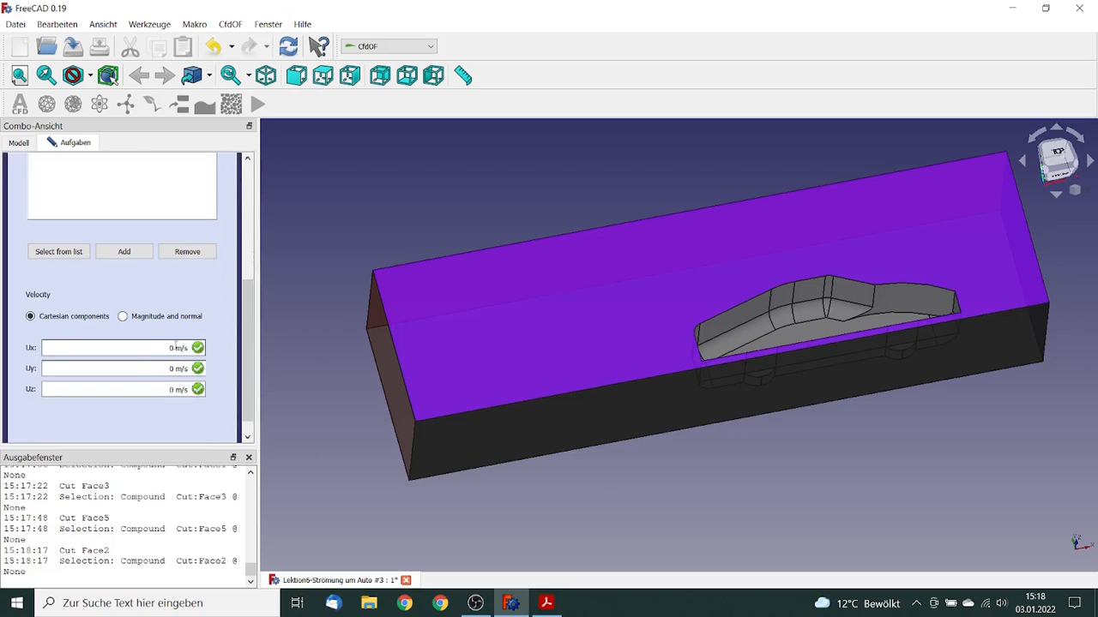
text(-33.3)
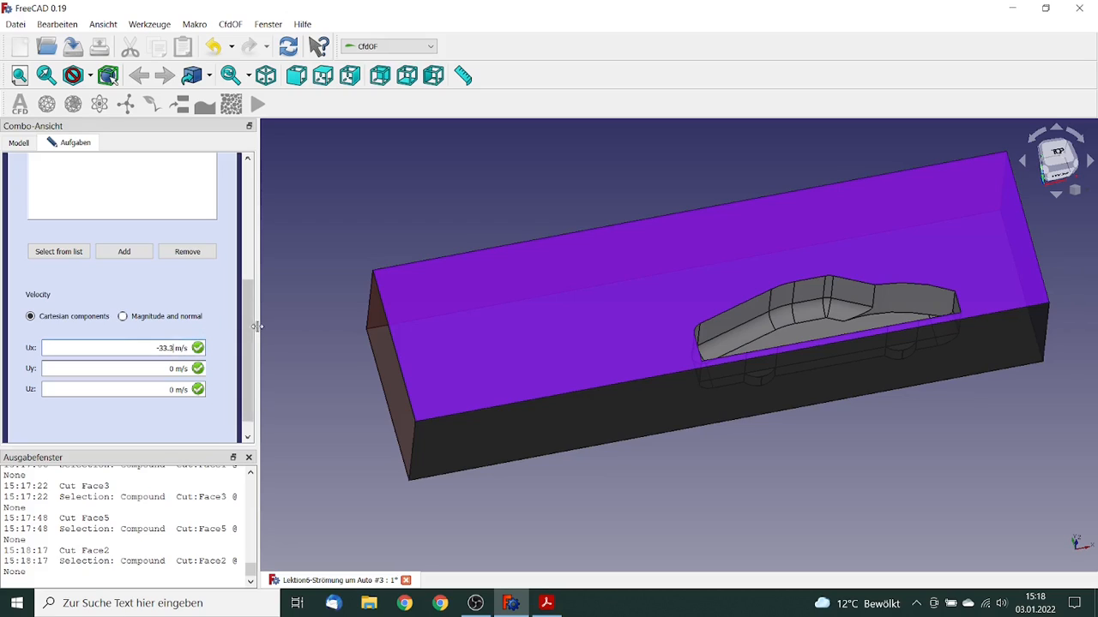
drag(248, 323, 248, 197)
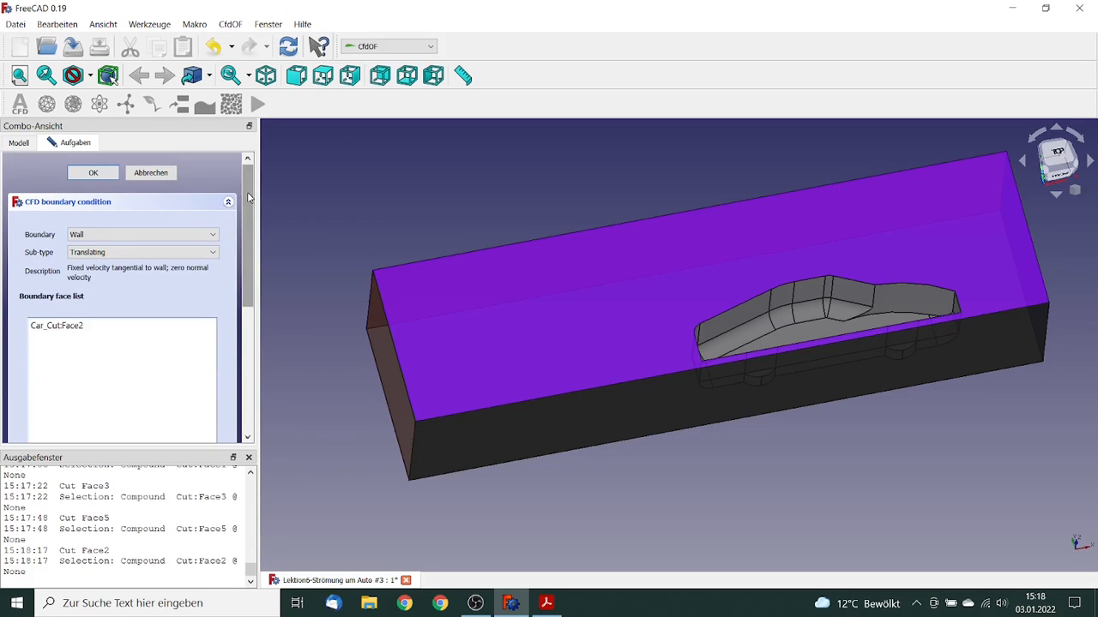
click(95, 174)
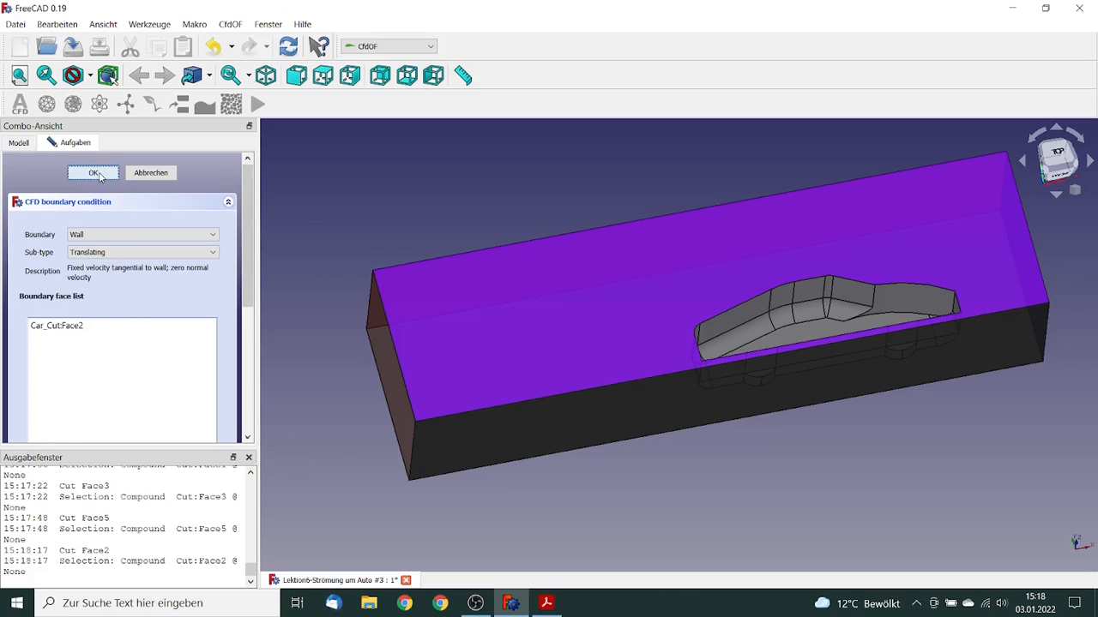
Rename the translating wall boundary wall001 to Street.
drag(249, 240, 249, 275)
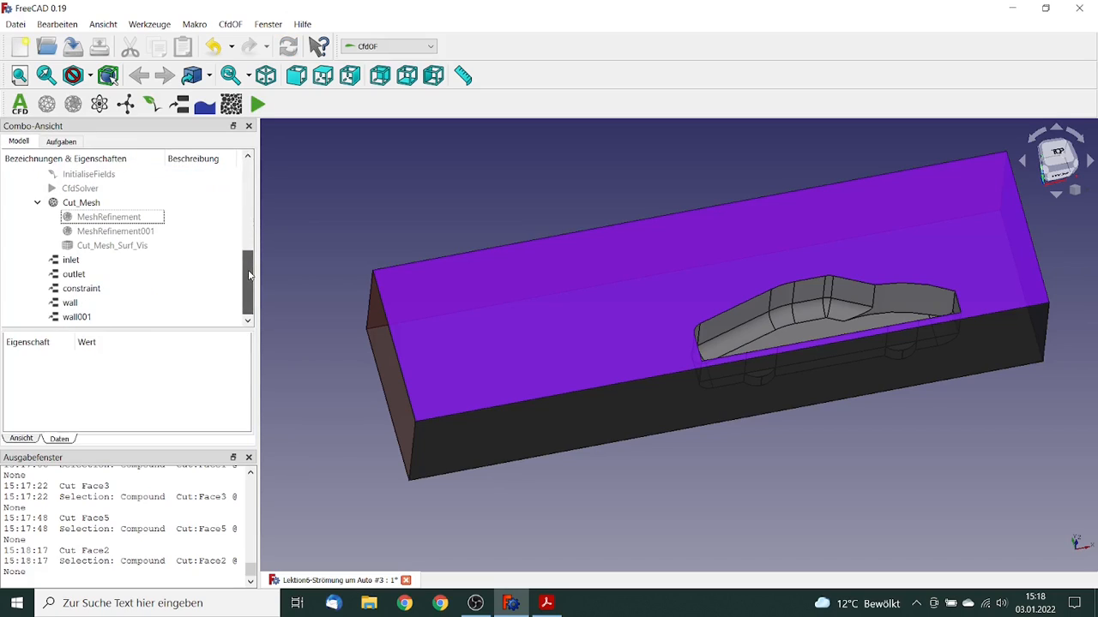
click(78, 318)
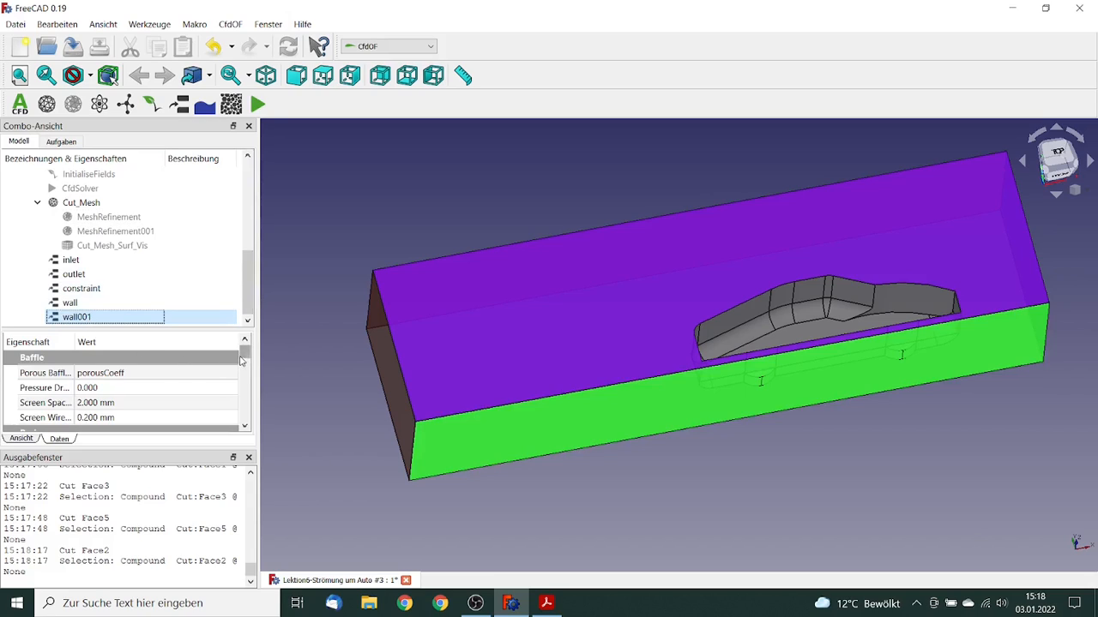
drag(245, 353, 245, 362)
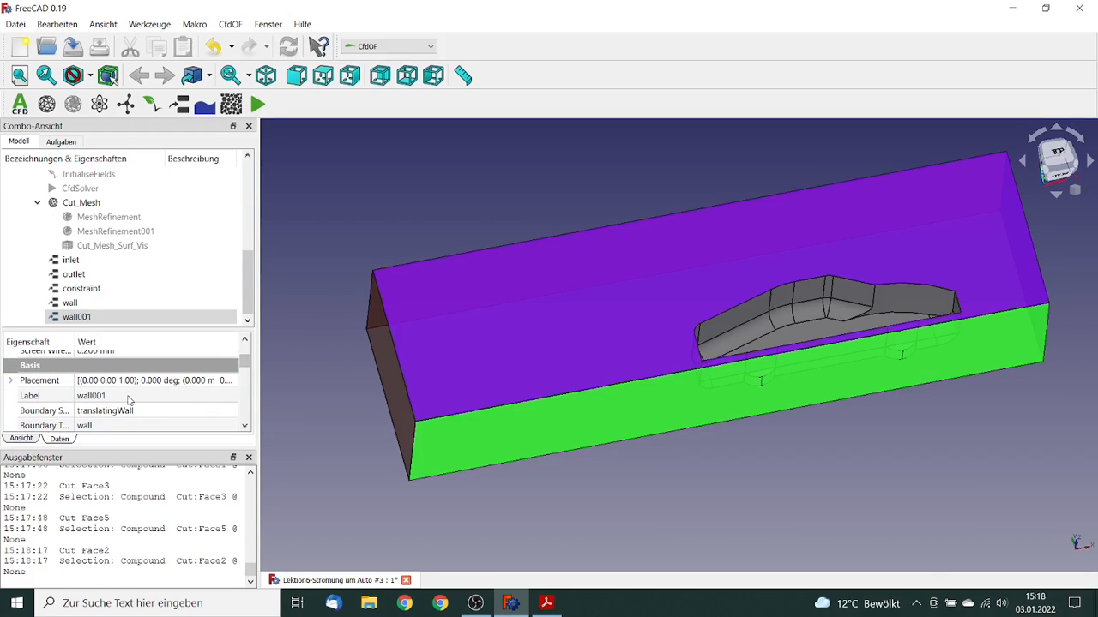
click(124, 396)
drag(91, 396, 127, 392)
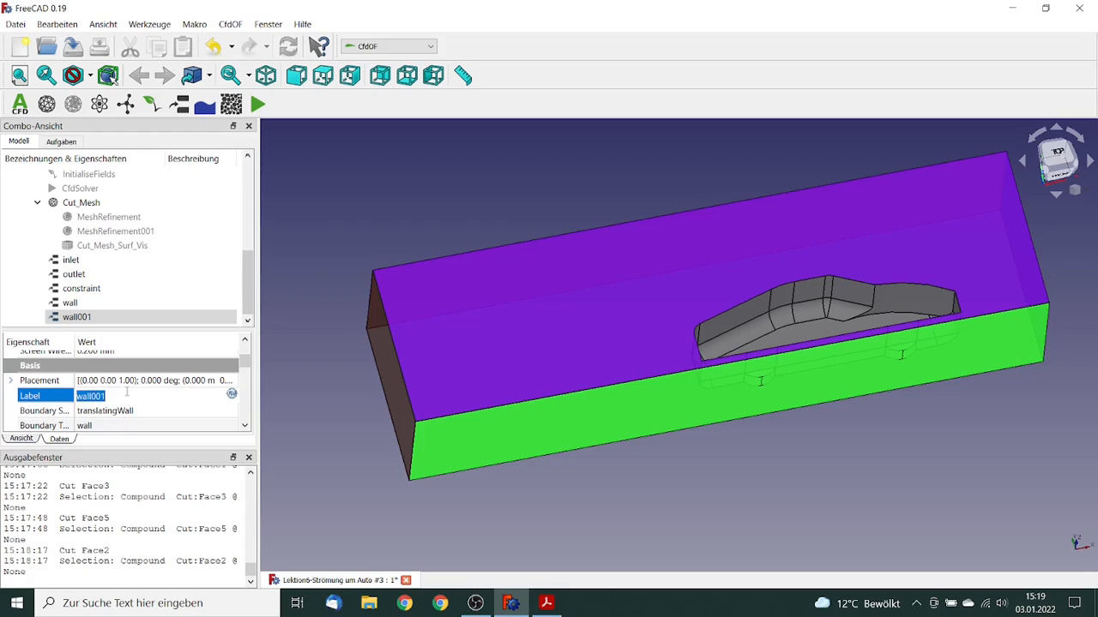
text(Street)
key(Return)
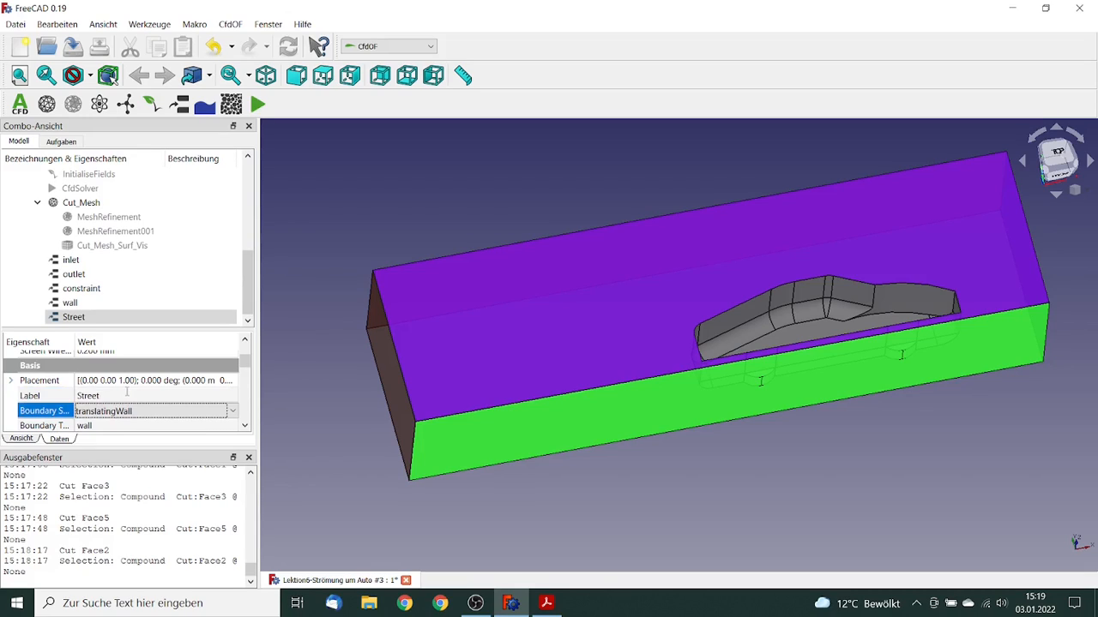
Rename the slip wall boundary to Outside.
click(84, 305)
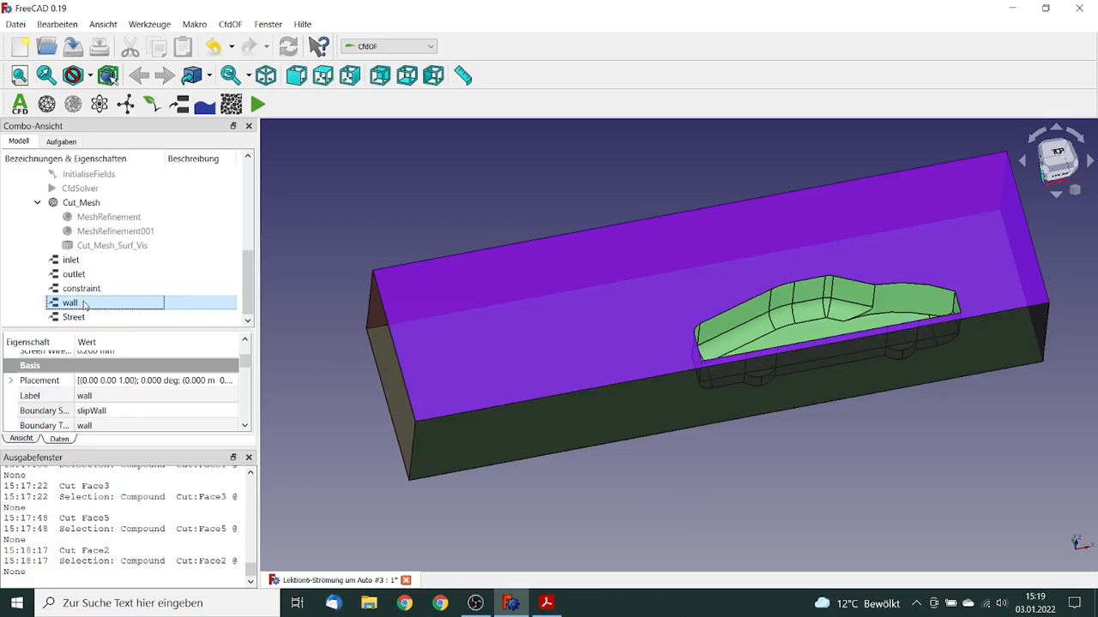
click(94, 396)
drag(110, 396, 31, 383)
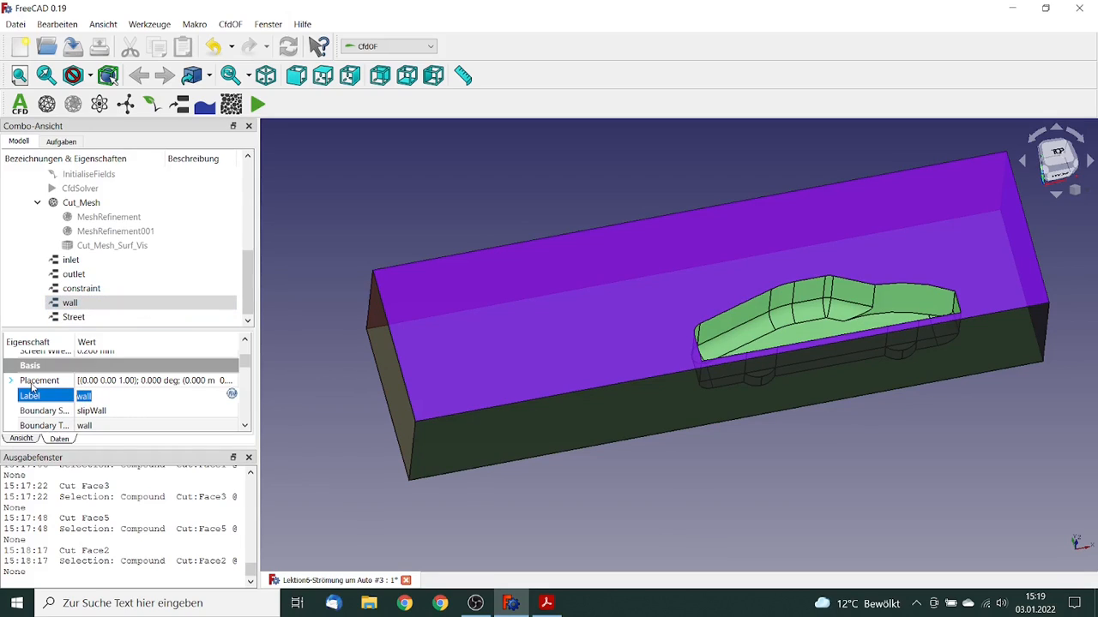
text(Outside)
key(Tab)
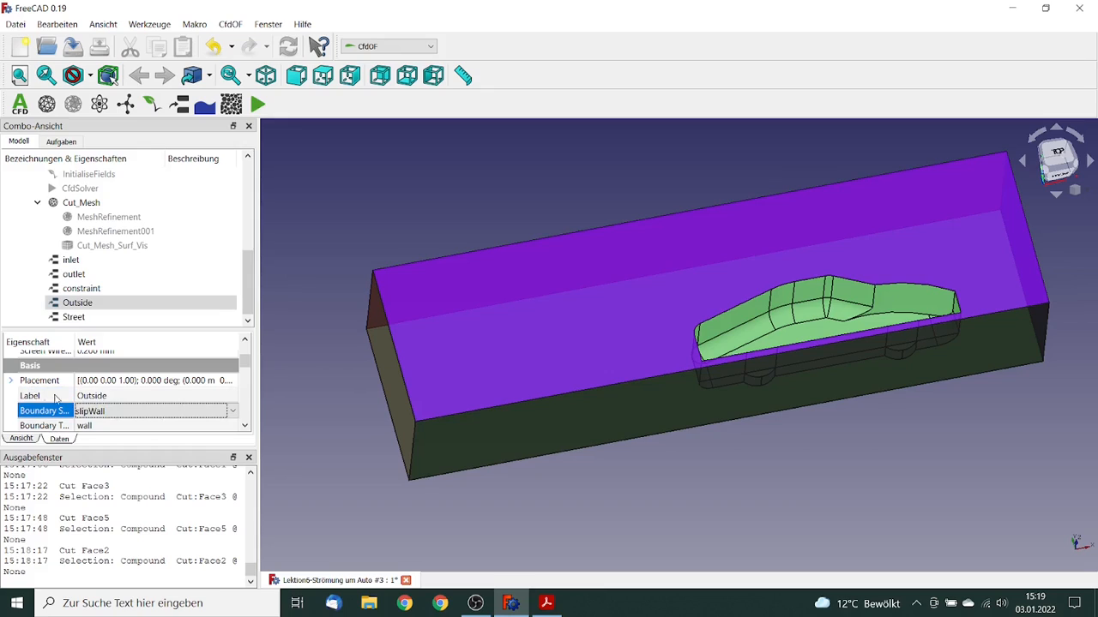
click(337, 390)
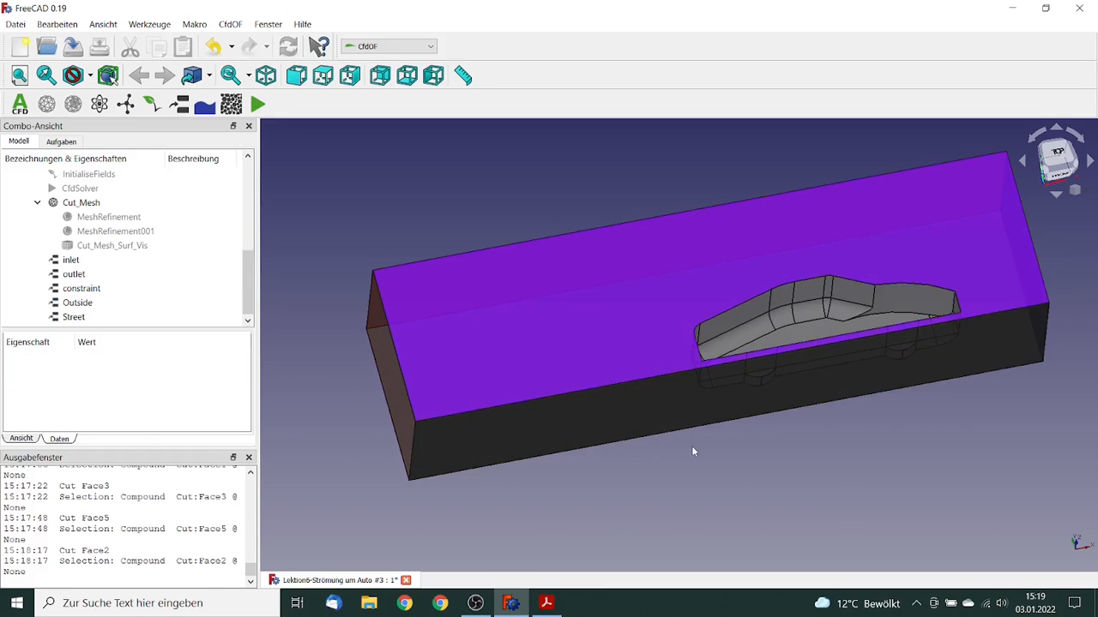
Start a No-slip (viscous) wall boundary and add all faces of Car_Cut to its face list.
middle_drag(700, 451, 608, 490)
middle_drag(742, 418, 600, 484)
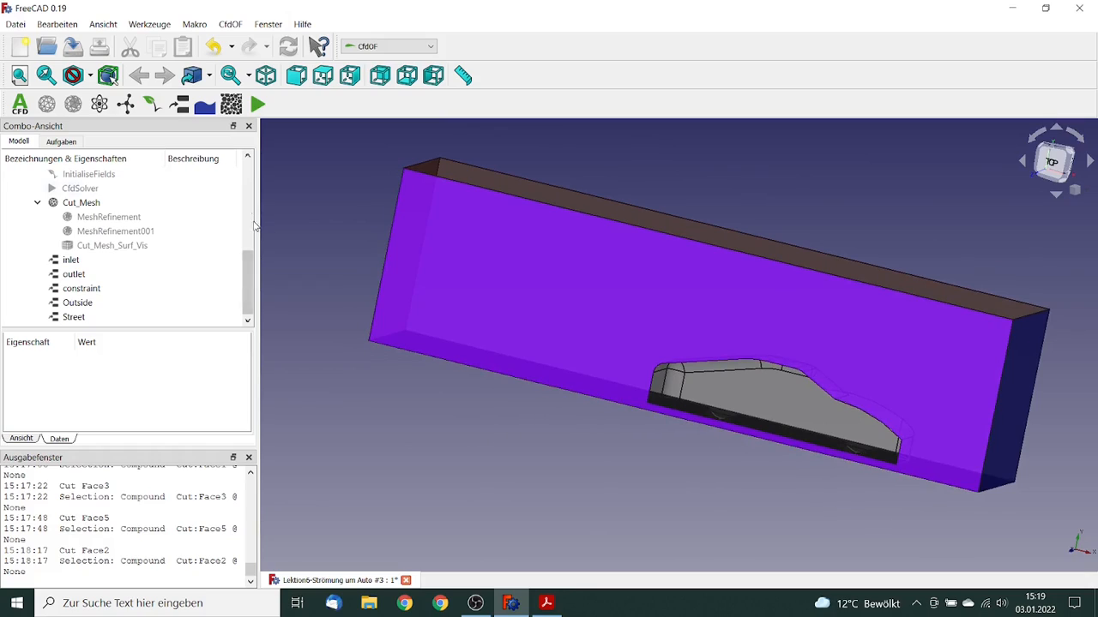
click(179, 103)
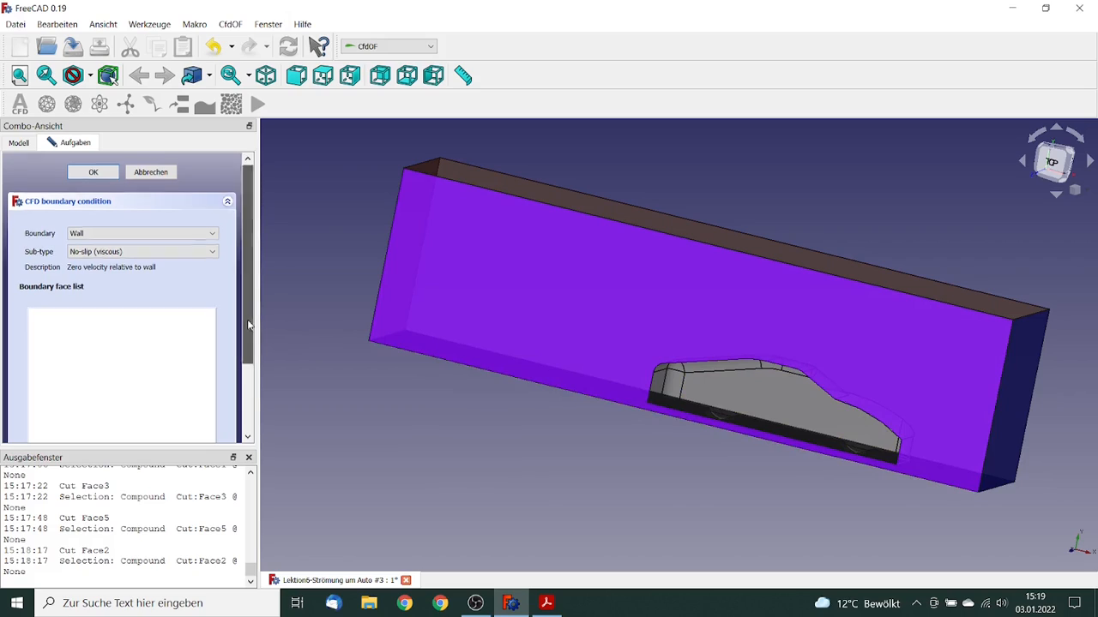
scroll(247, 378, down, 3)
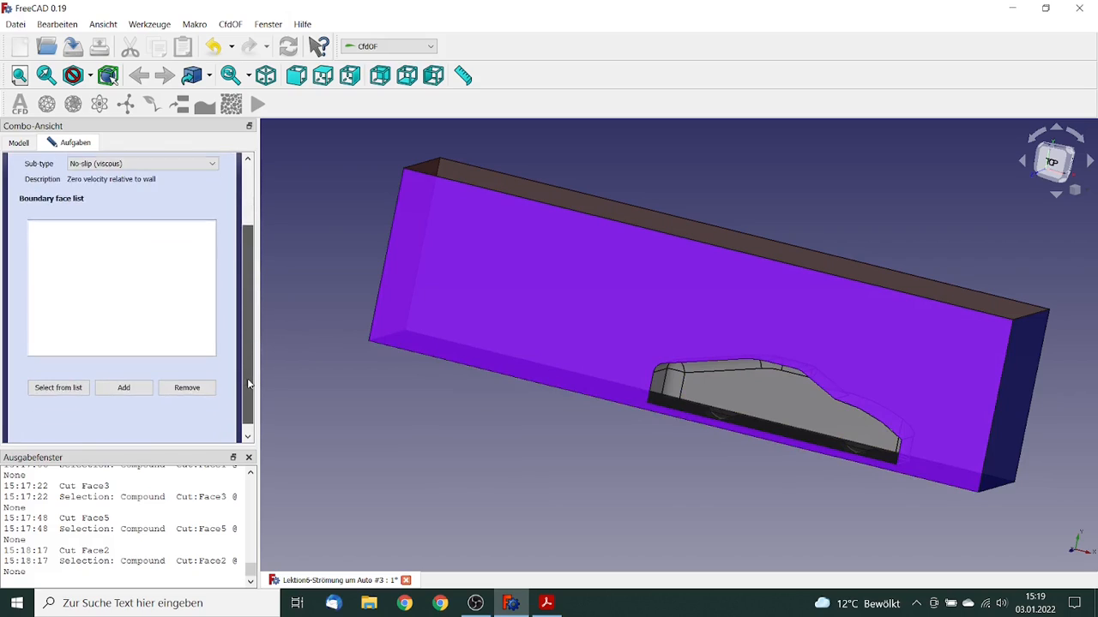
click(57, 384)
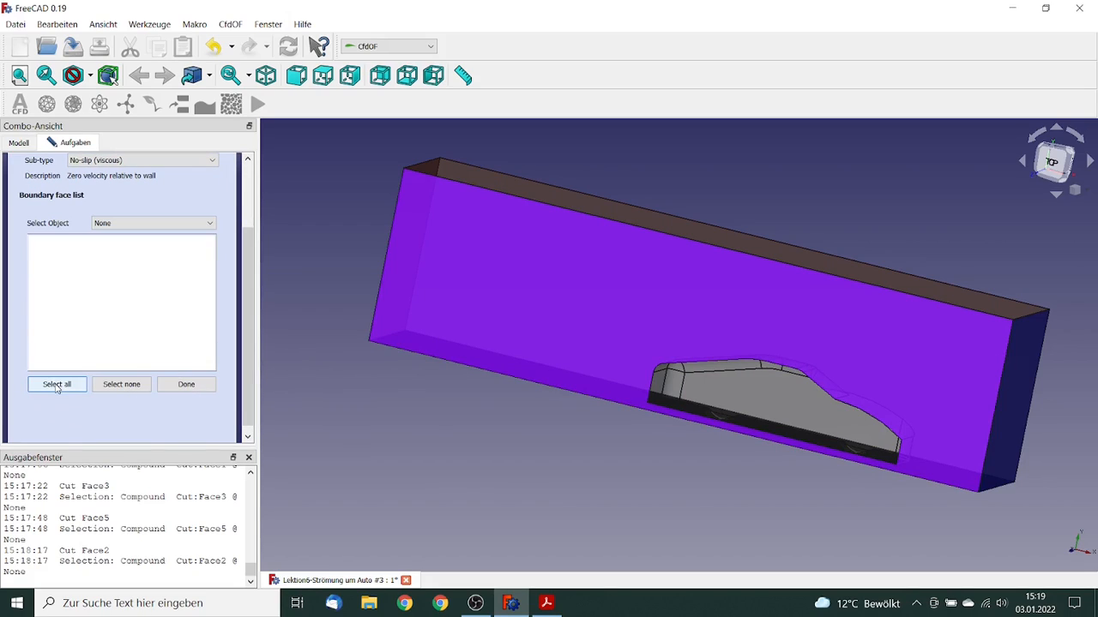
click(210, 225)
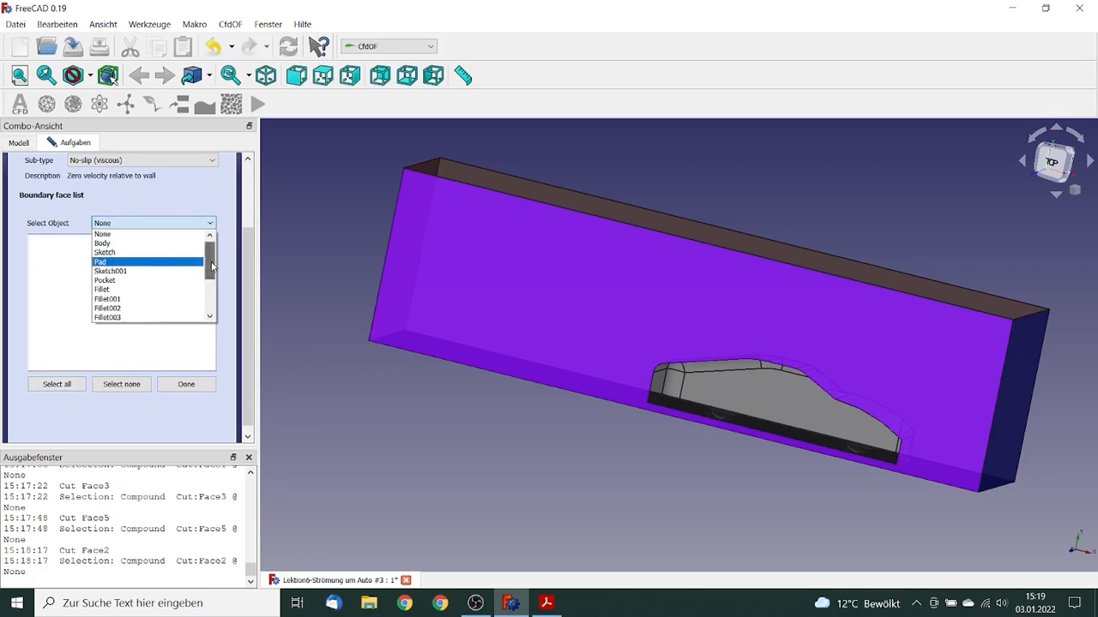
drag(212, 267, 211, 296)
click(133, 271)
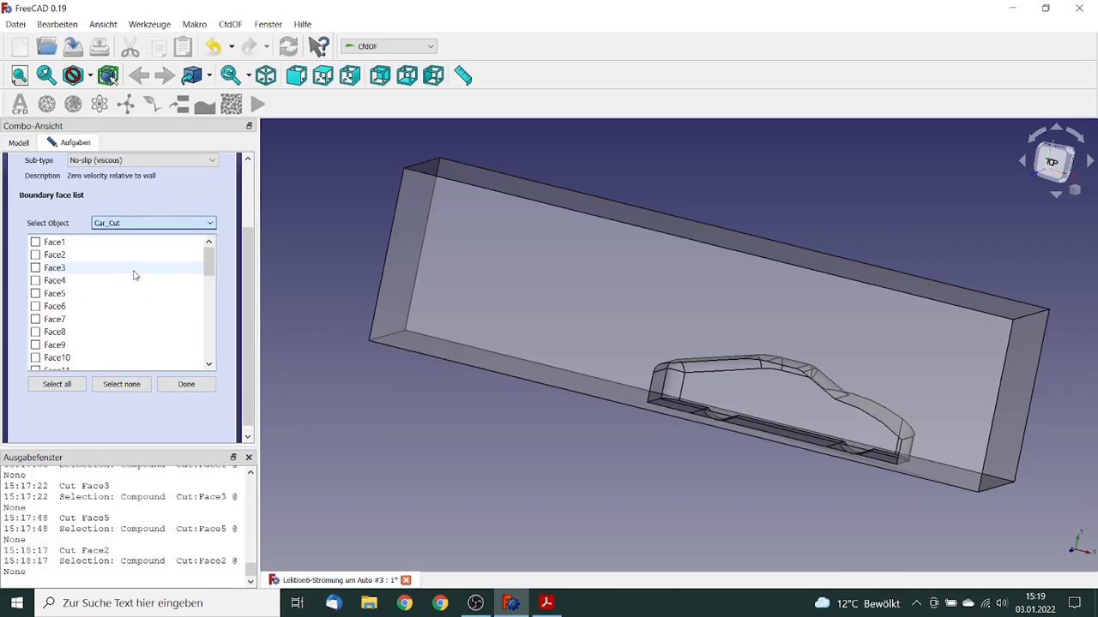
click(71, 385)
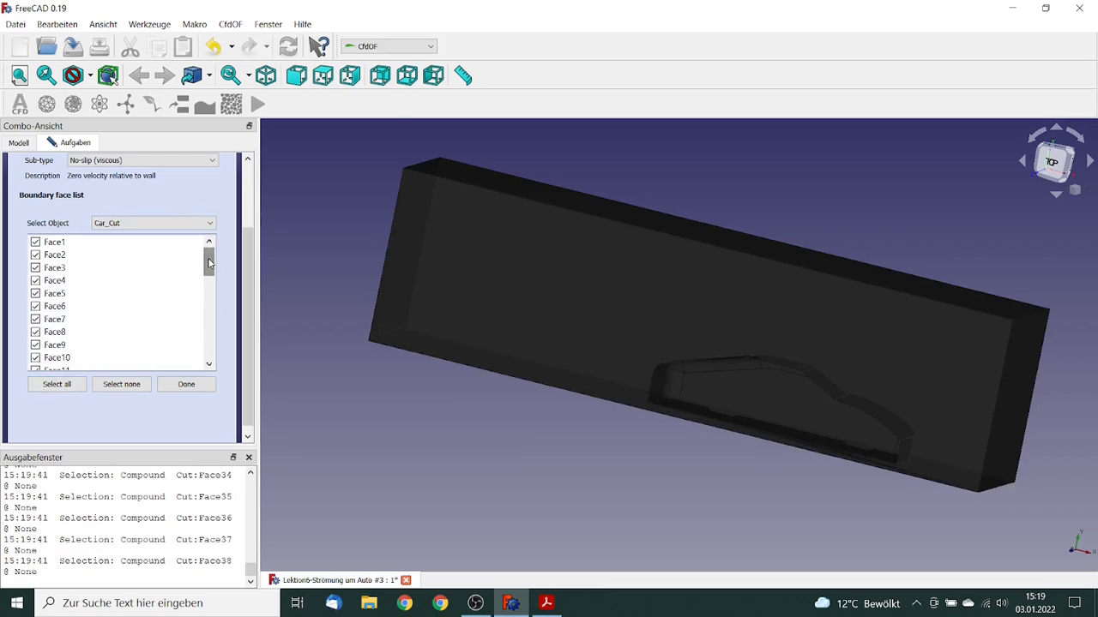
Exclude the outer domain faces Face1 to Face6 from the no-slip wall's face list.
click(36, 307)
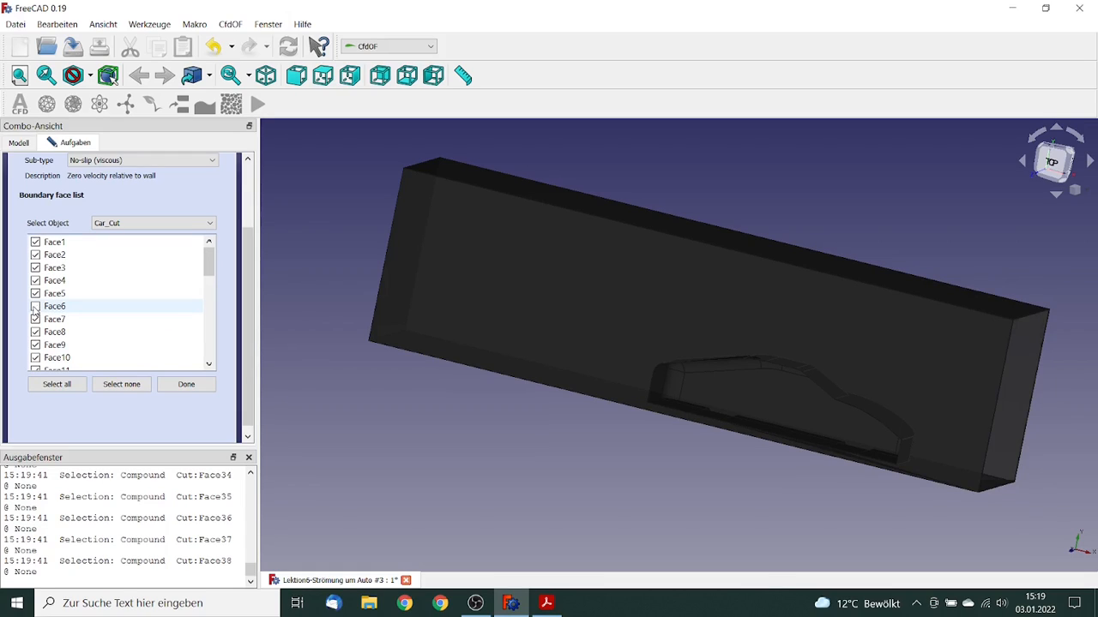
click(35, 294)
click(36, 281)
click(35, 269)
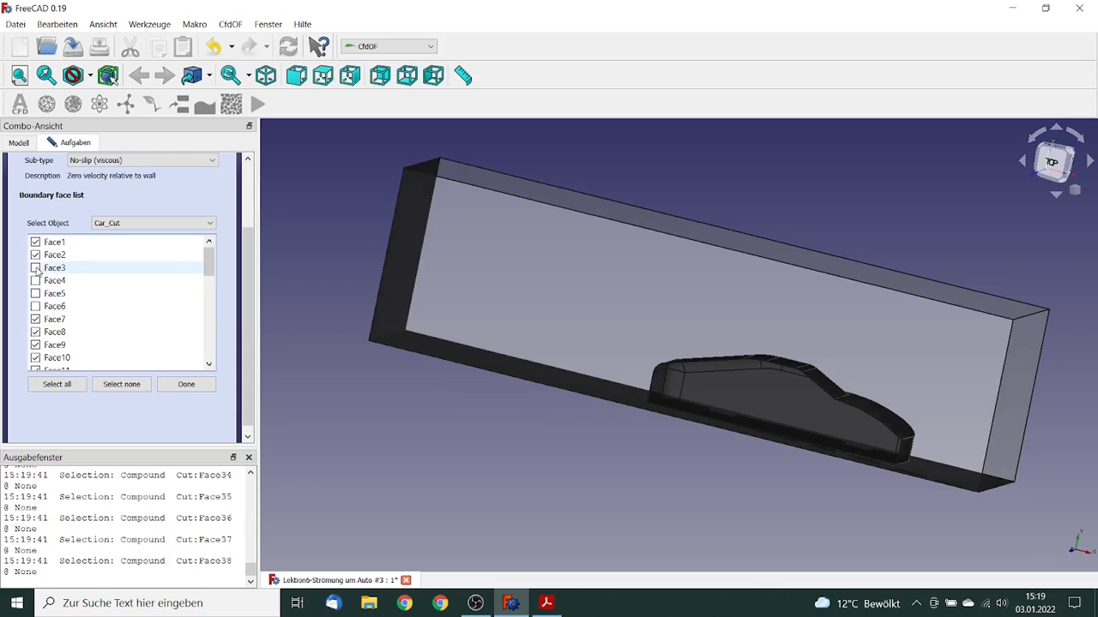
click(36, 255)
click(35, 243)
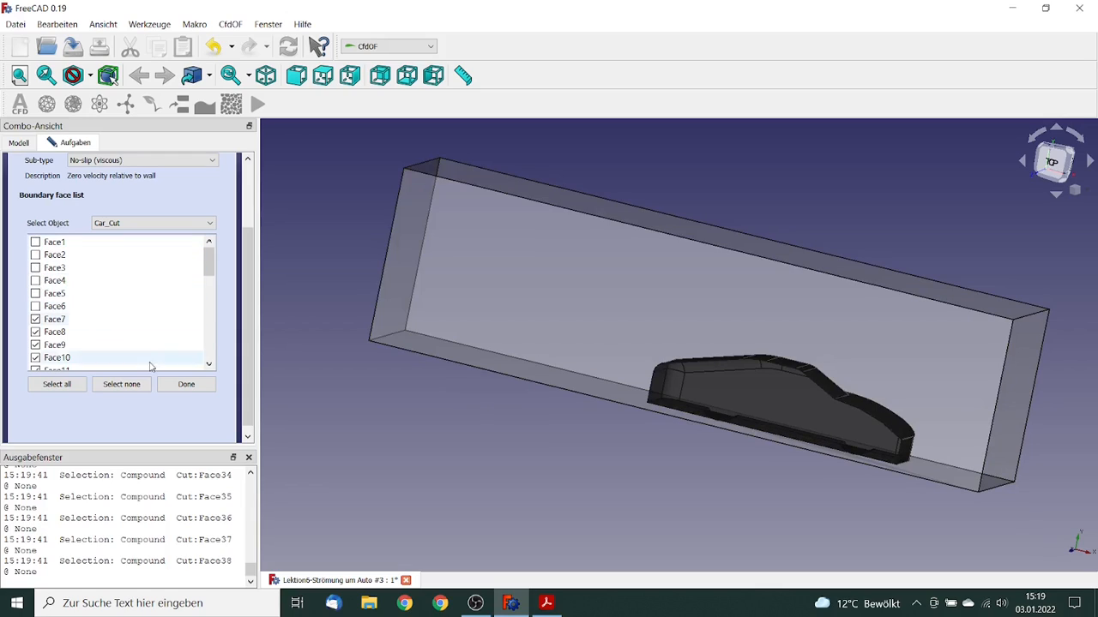
Finish the face selection of the no-slip wall boundary and accept the boundary condition.
click(189, 388)
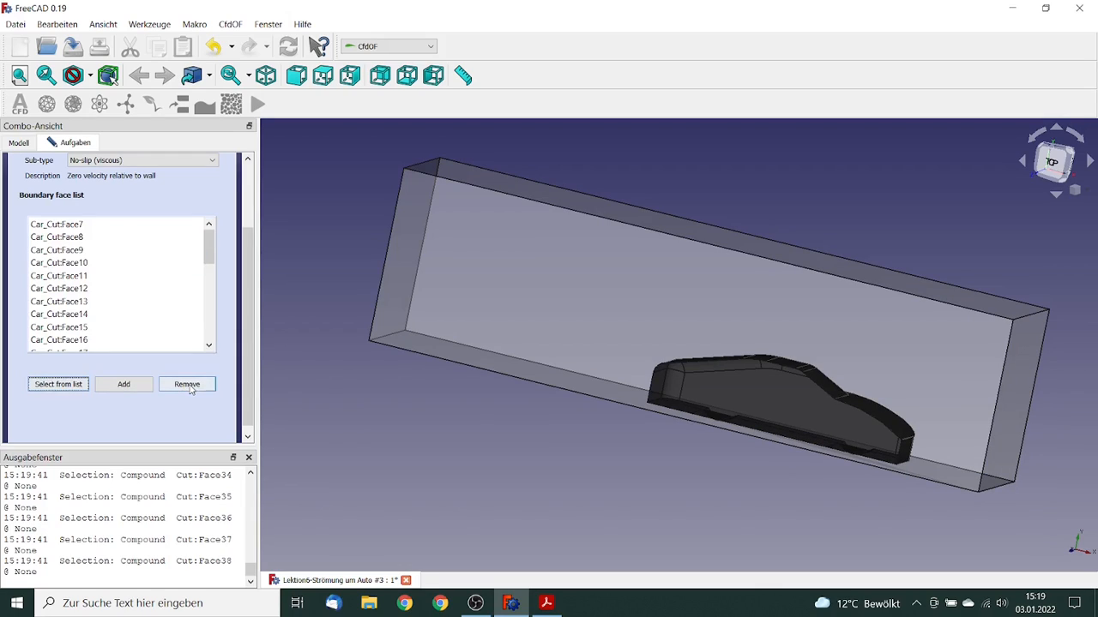
scroll(239, 273, up, 2)
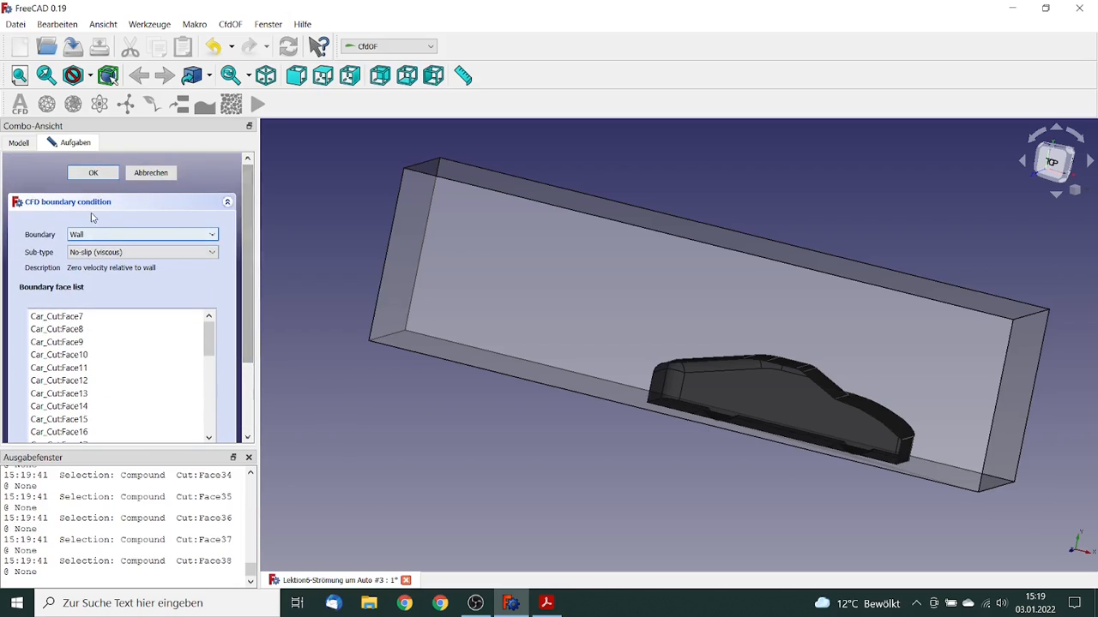
click(95, 173)
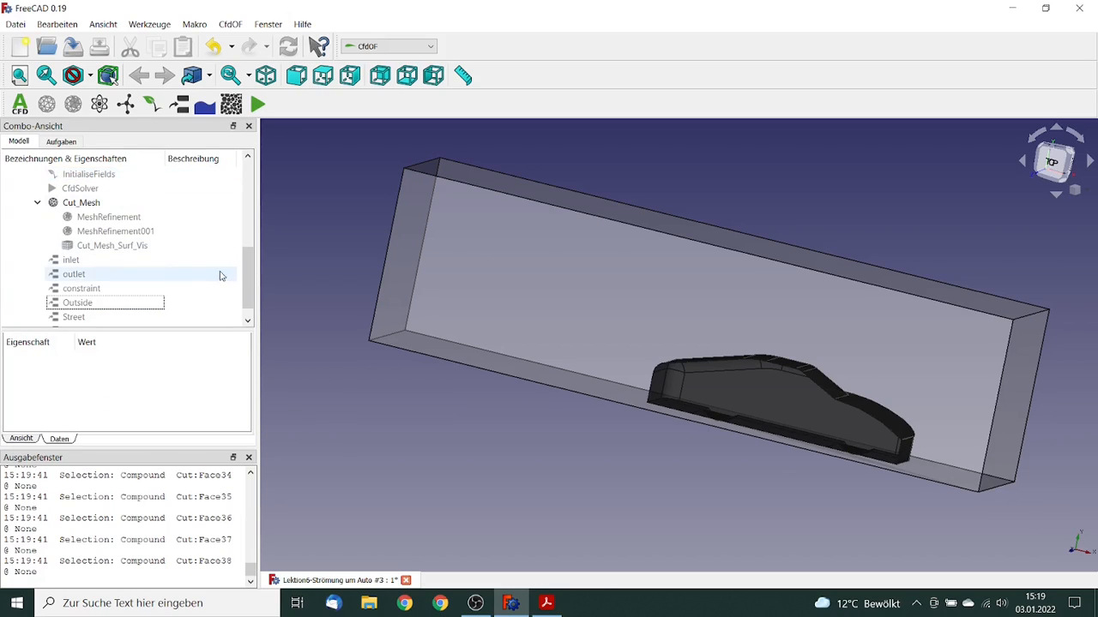
drag(247, 279, 253, 294)
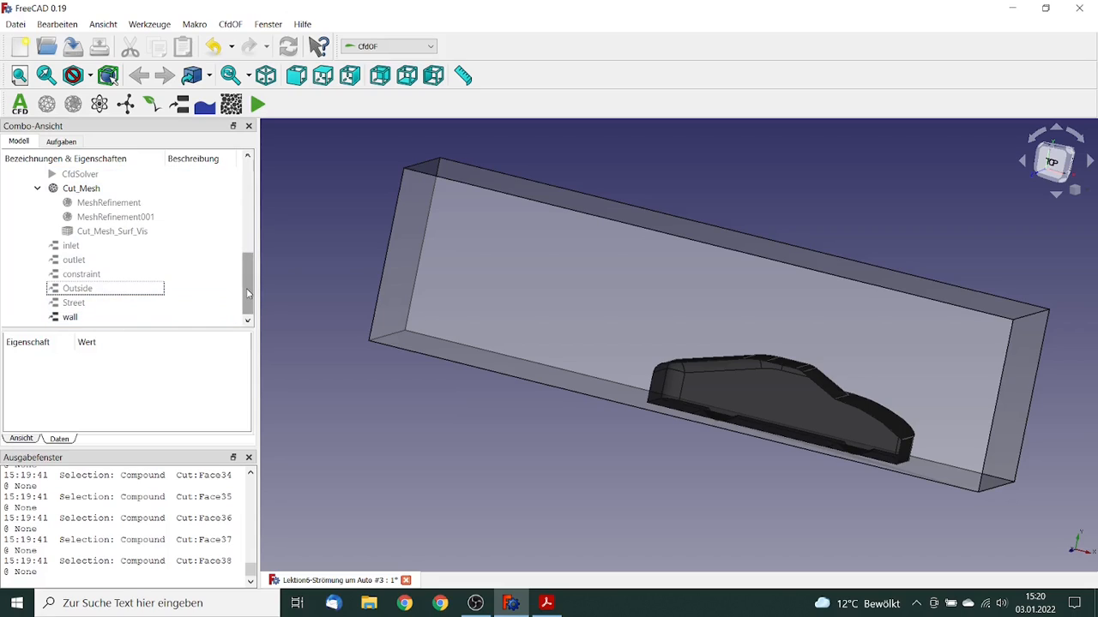
Set the analysis's physics model to viscous flow with RANS turbulence.
drag(251, 294, 253, 250)
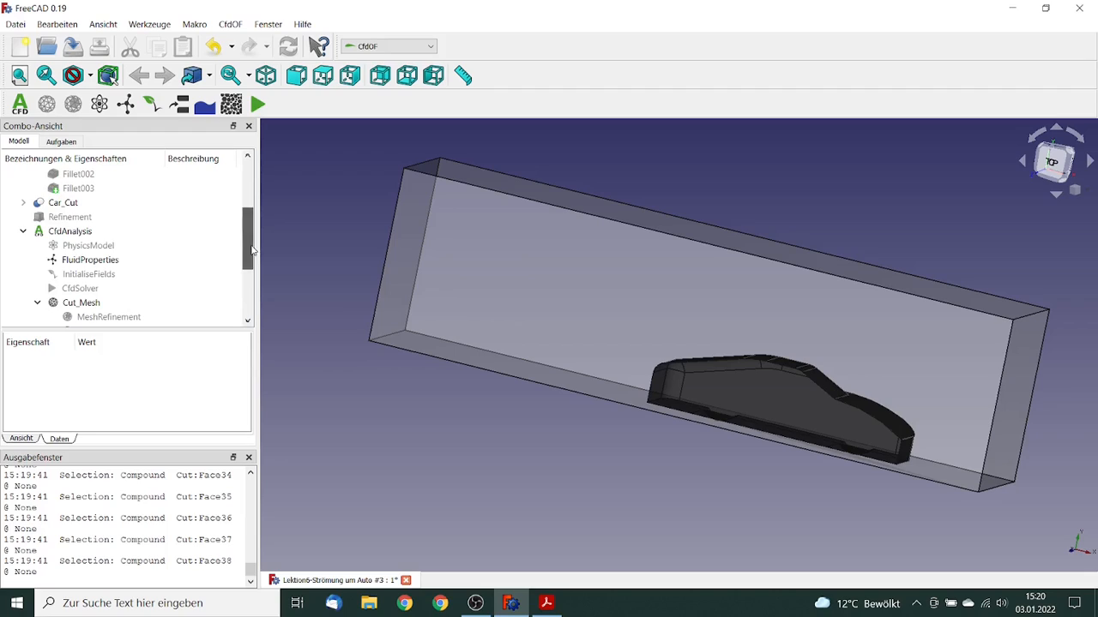
double_click(125, 249)
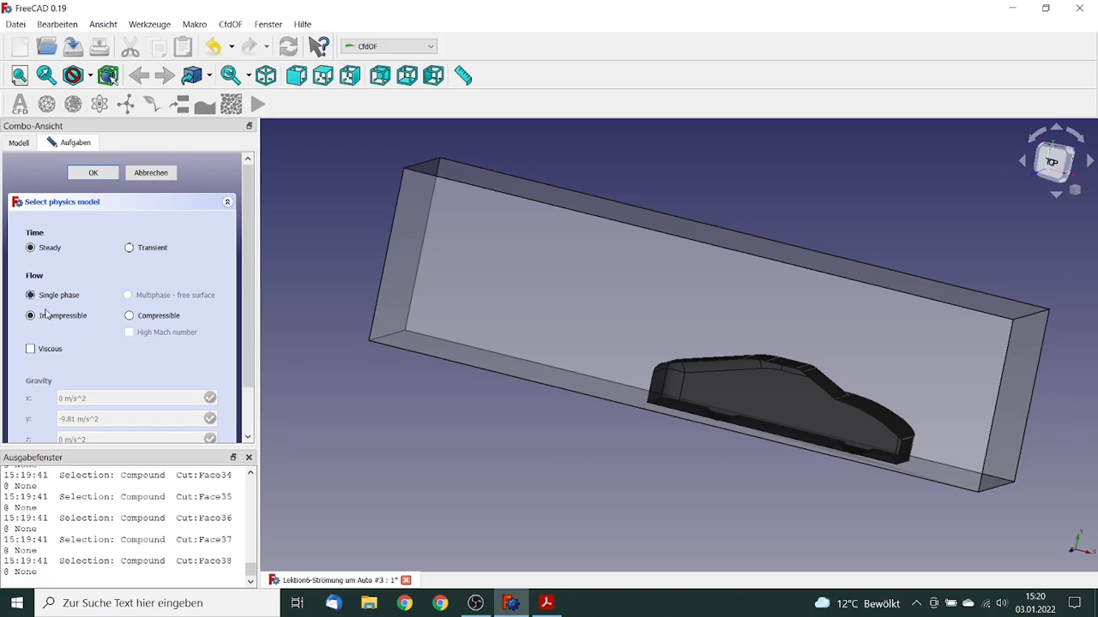
click(31, 350)
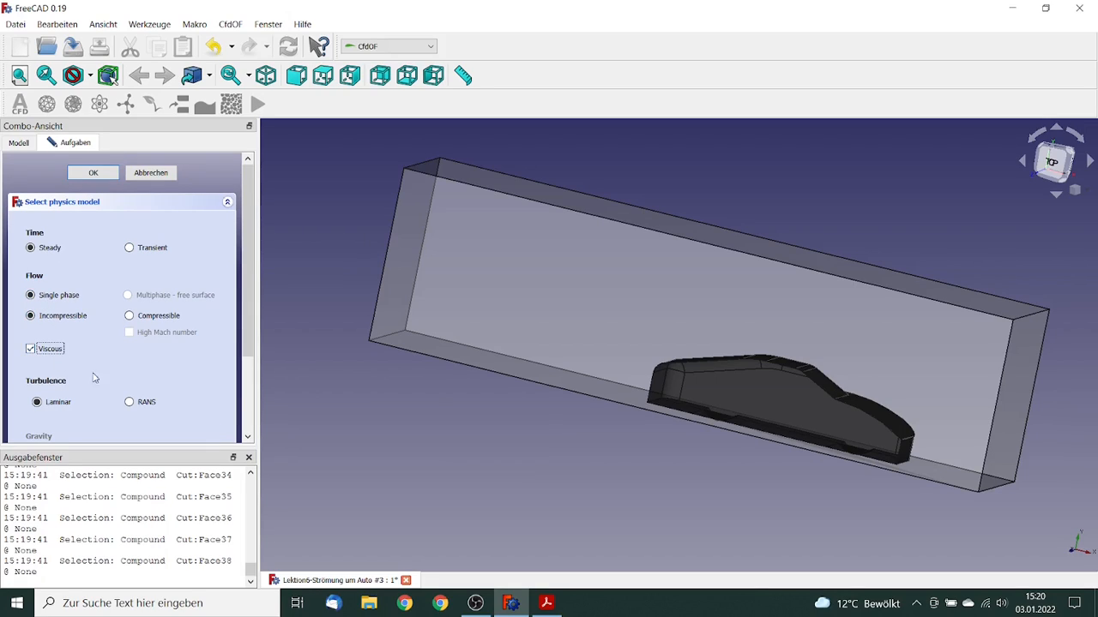
click(130, 404)
drag(248, 324, 244, 212)
click(93, 172)
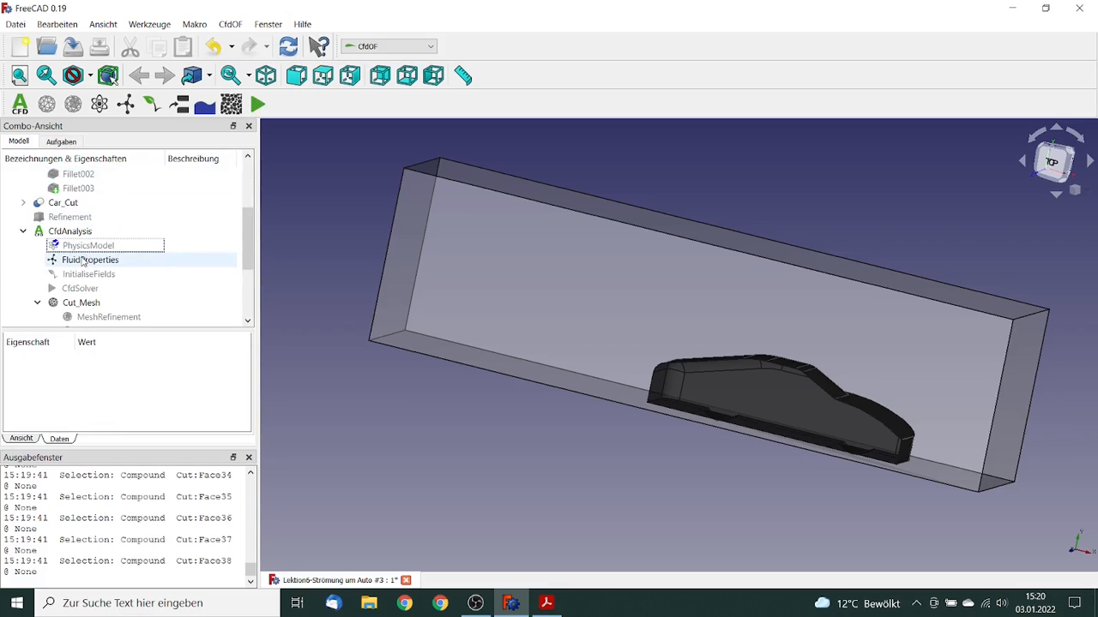
Accept the predefined Air fluid properties and initialise the flow field's pressure with Potential flow.
double_click(86, 260)
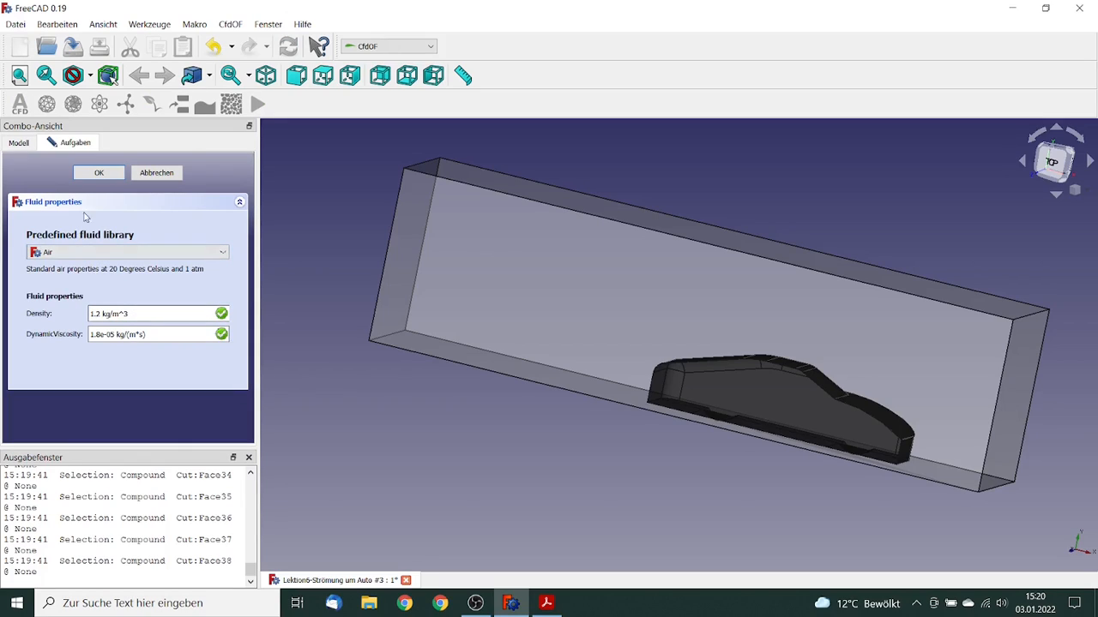
click(100, 173)
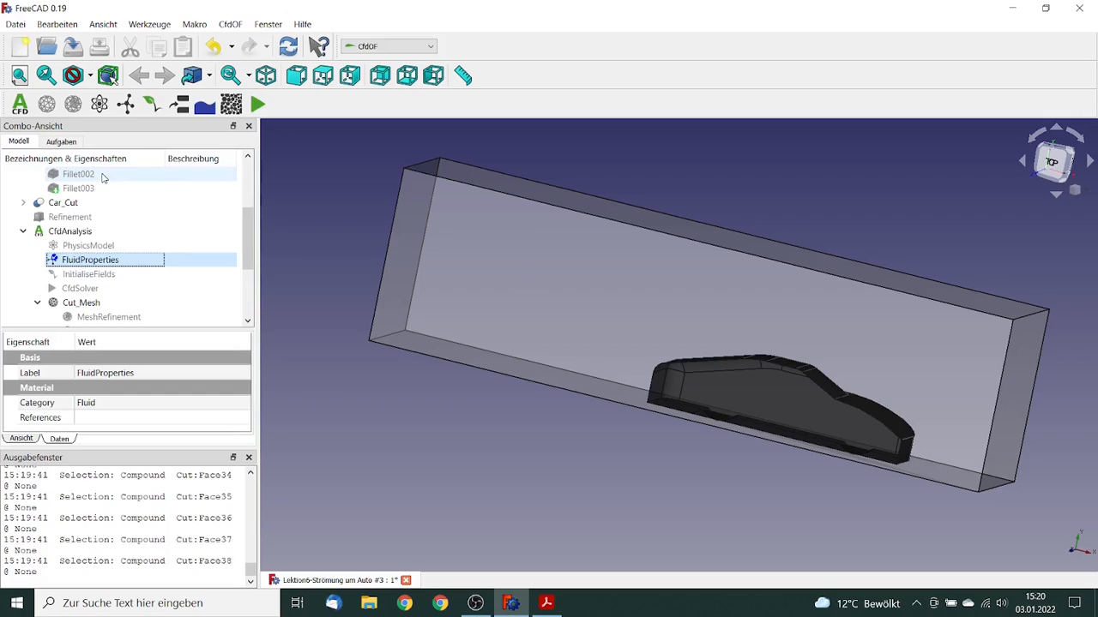
double_click(109, 275)
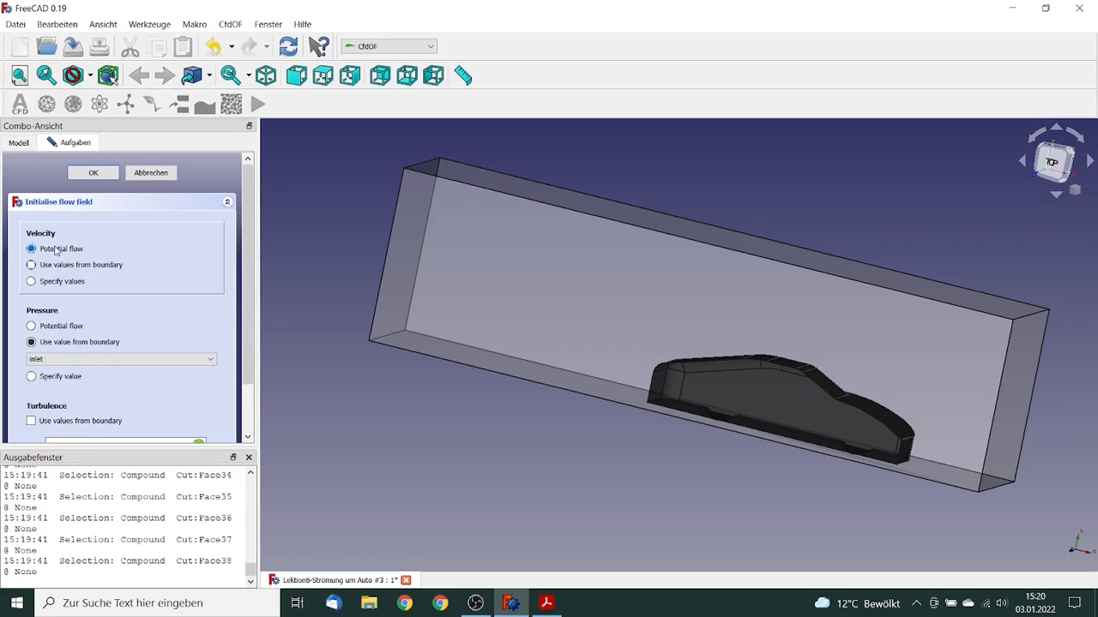
click(47, 328)
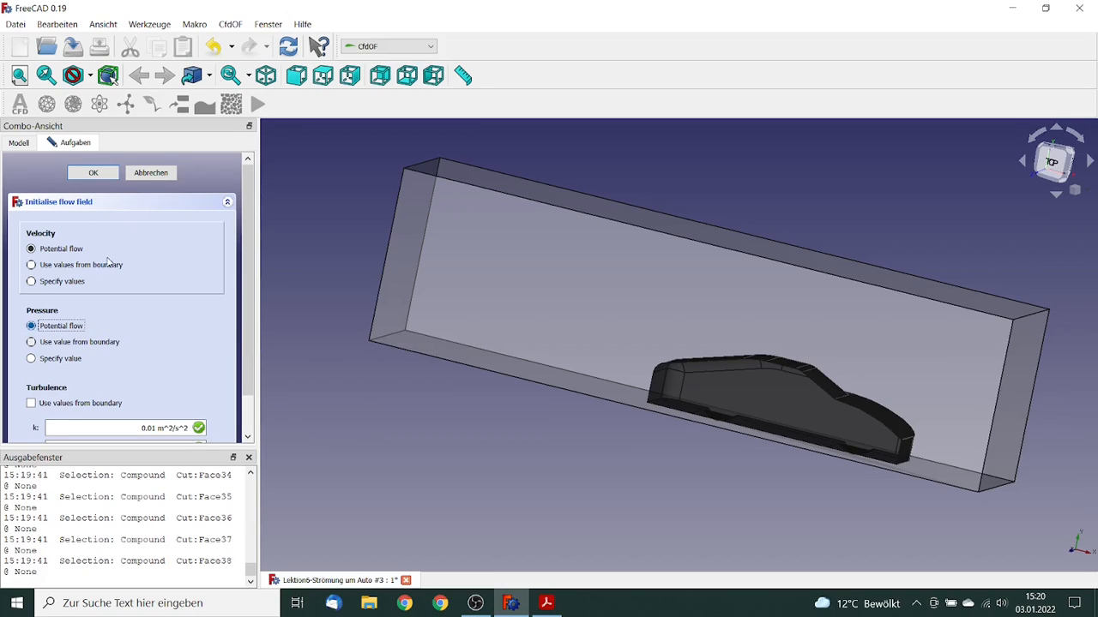
click(96, 175)
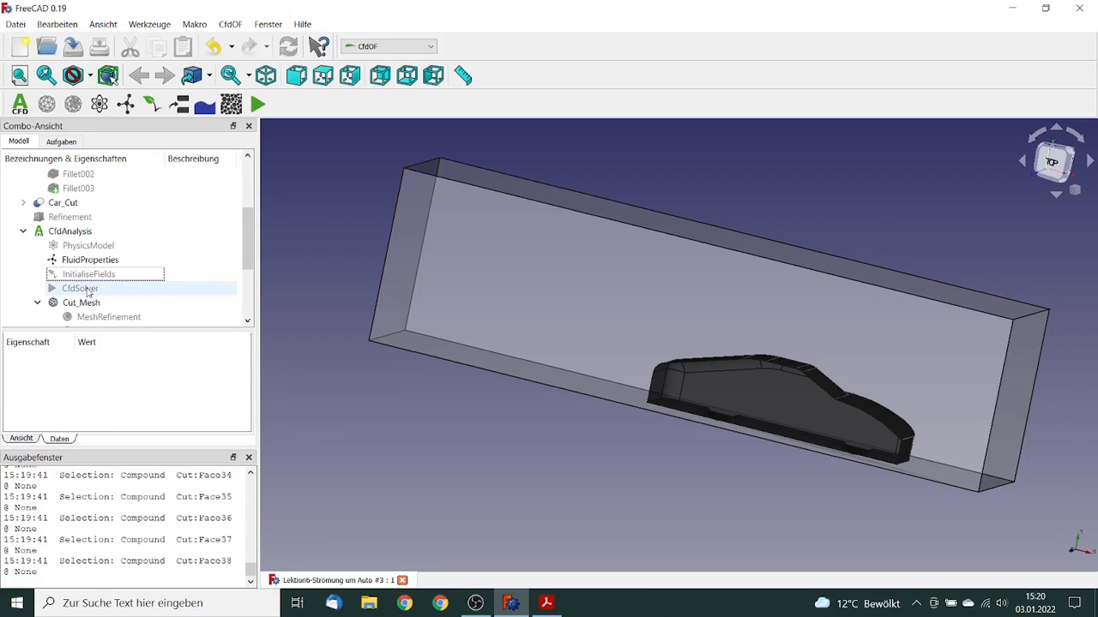
Set the maximum iterations of CfdSolver to 287.
click(82, 289)
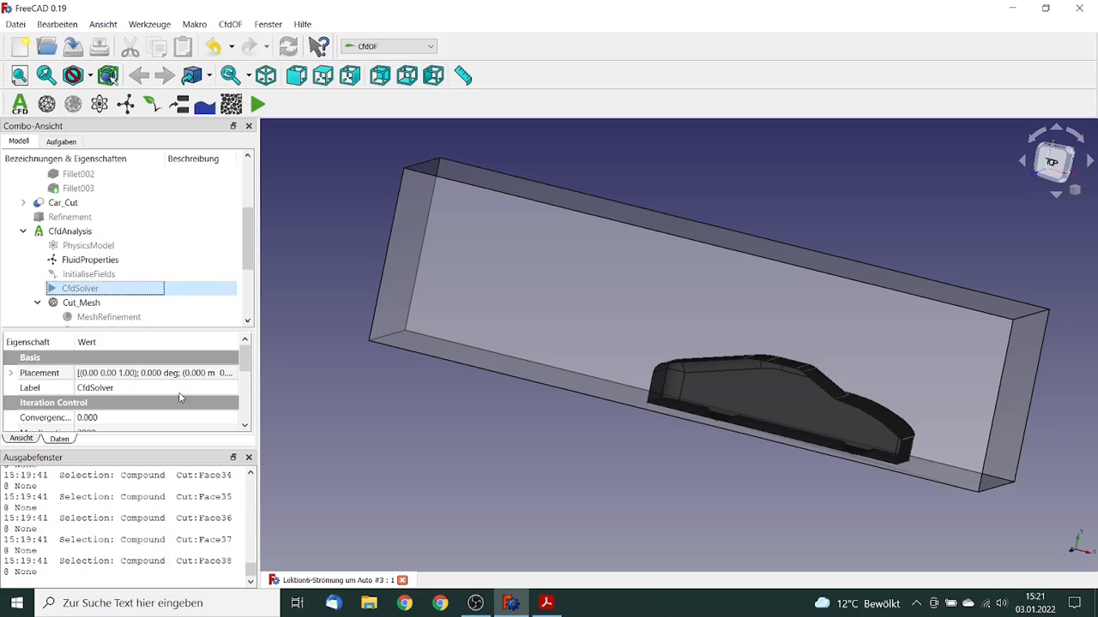
scroll(154, 403, down, 2)
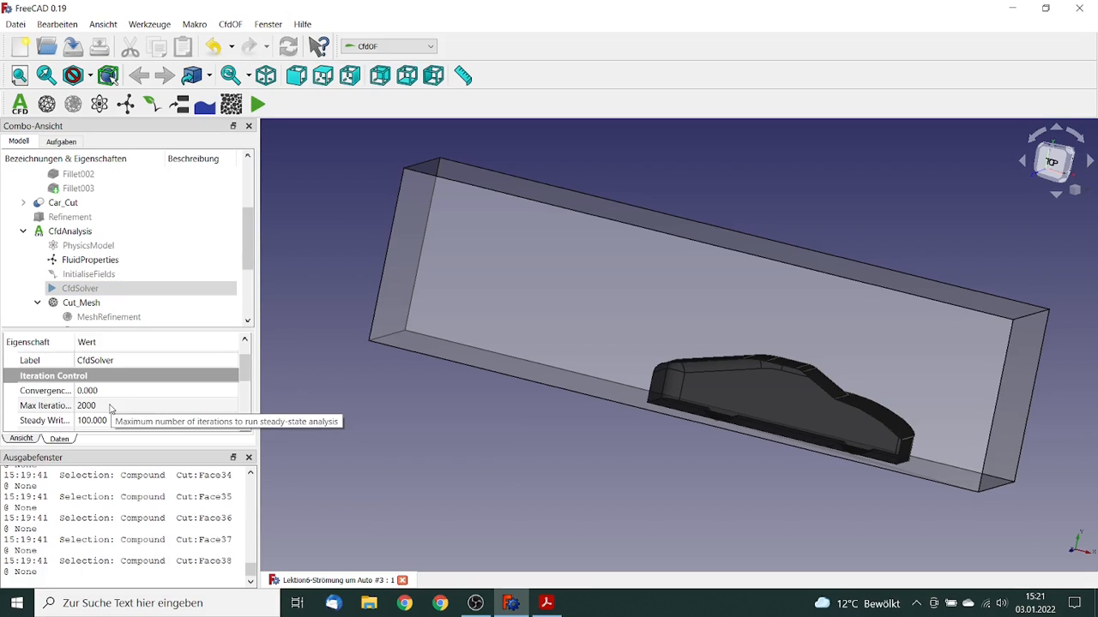
click(43, 405)
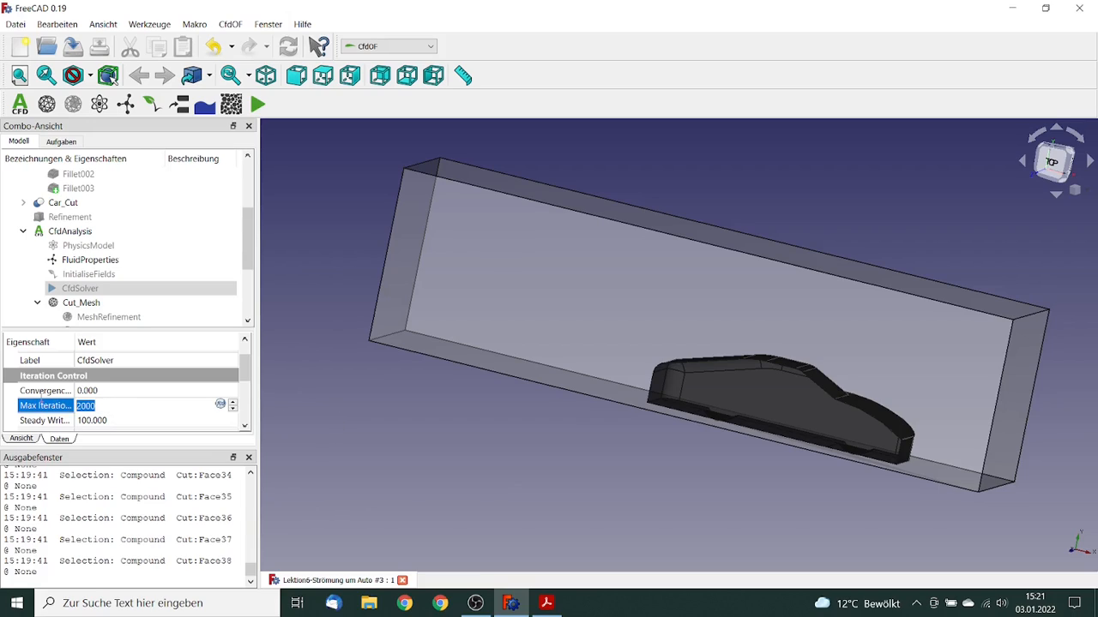
text(28)
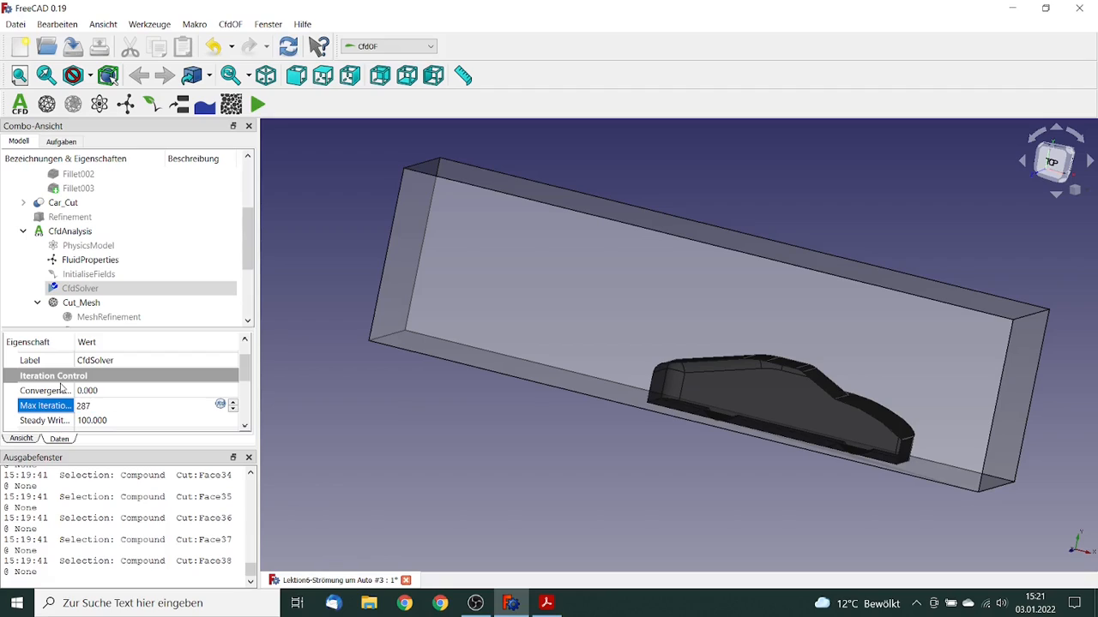
text(7)
key(Tab)
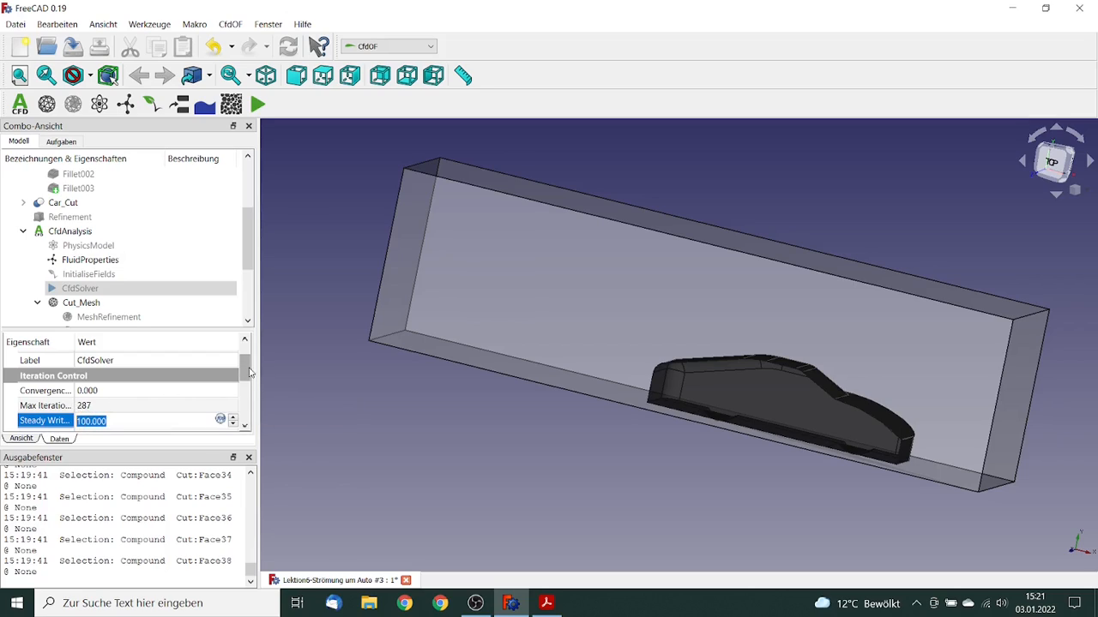
Write the solver case from CfdSolver's analysis control and open the case folder for editing.
double_click(104, 292)
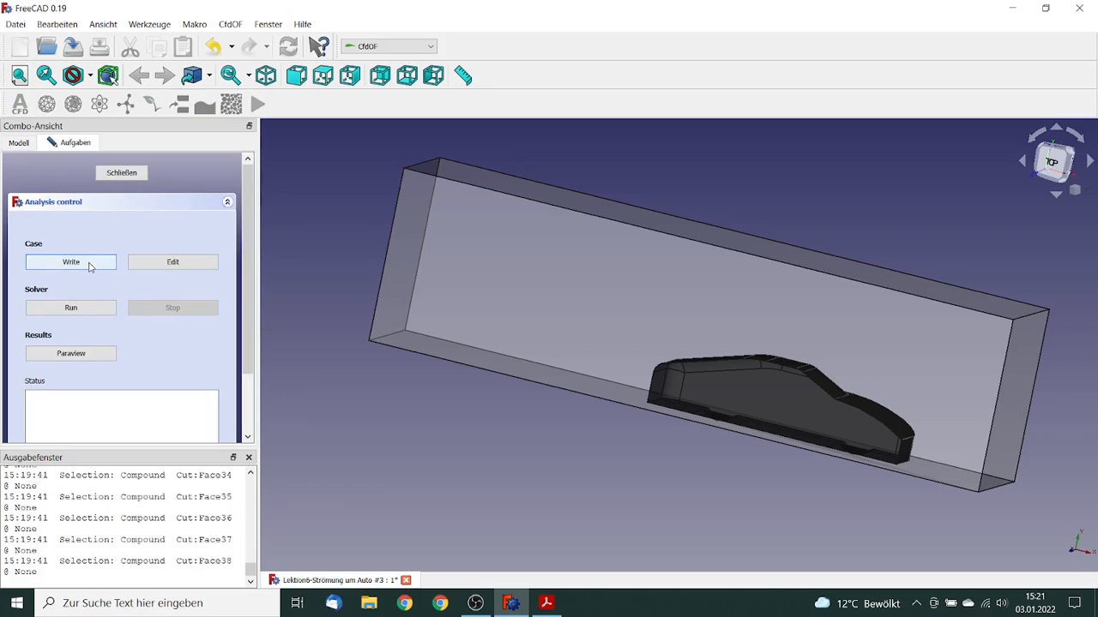
click(90, 266)
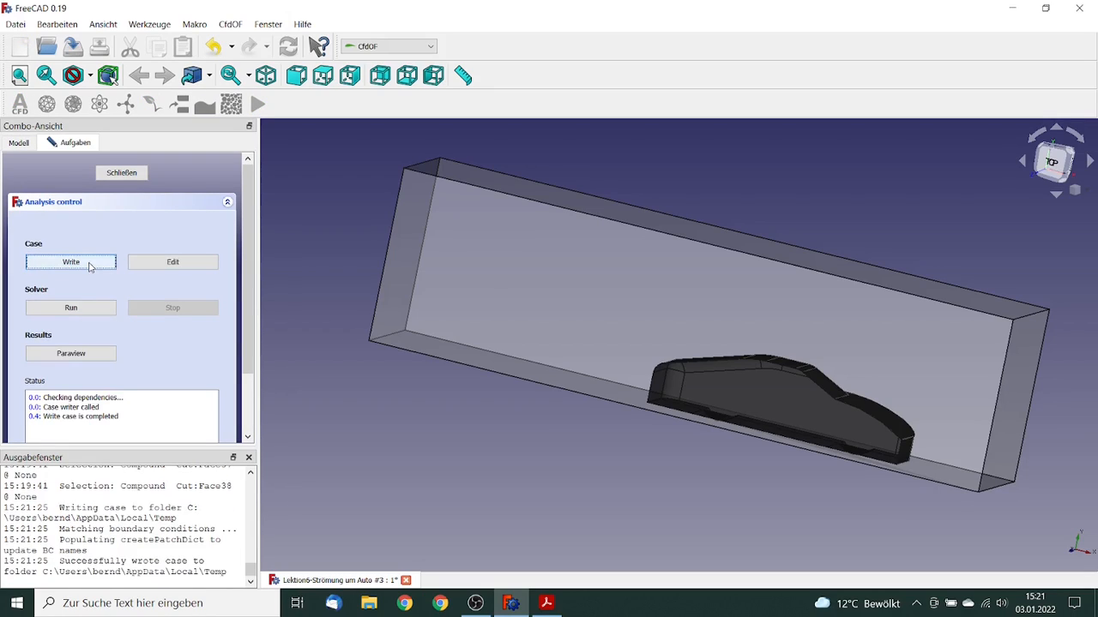
click(171, 262)
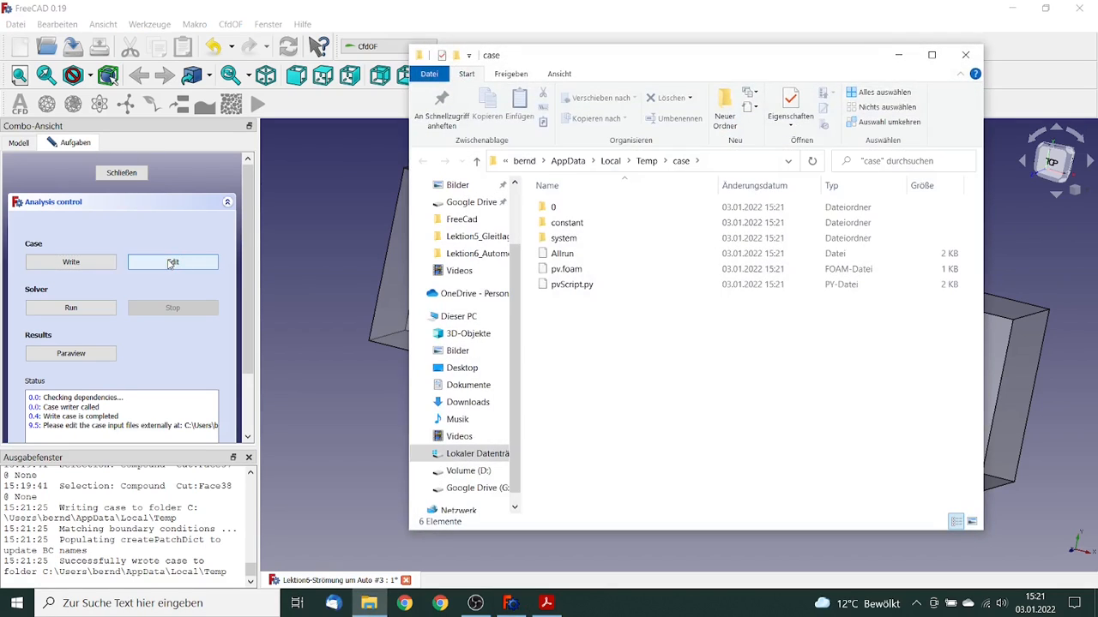
Open the controlDict file from the case's system folder in Notepad++.
double_click(572, 240)
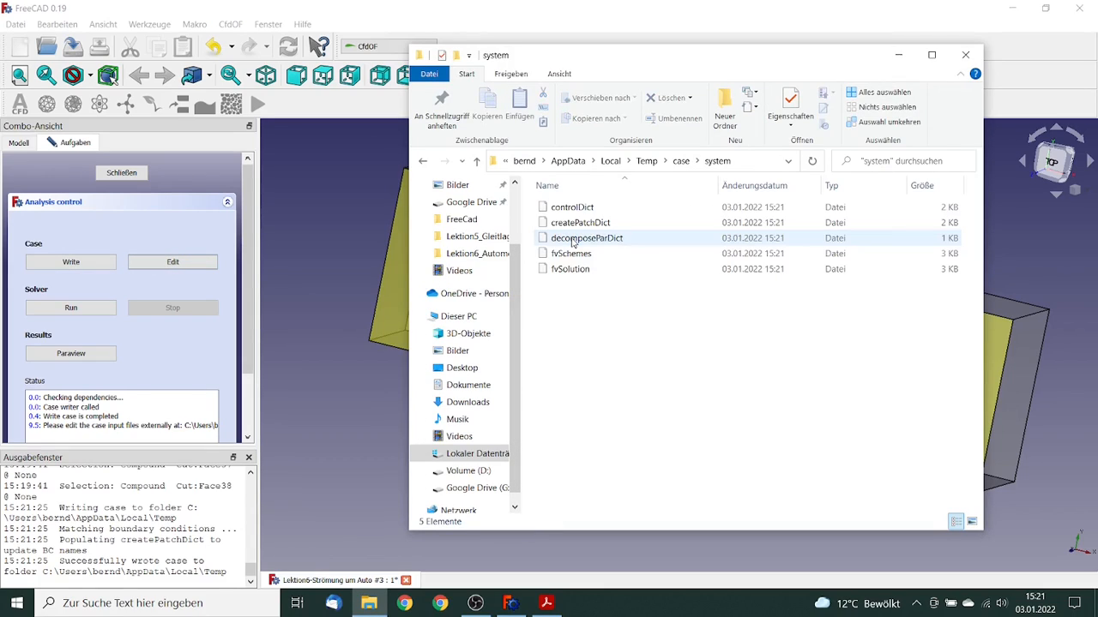
right_click(573, 211)
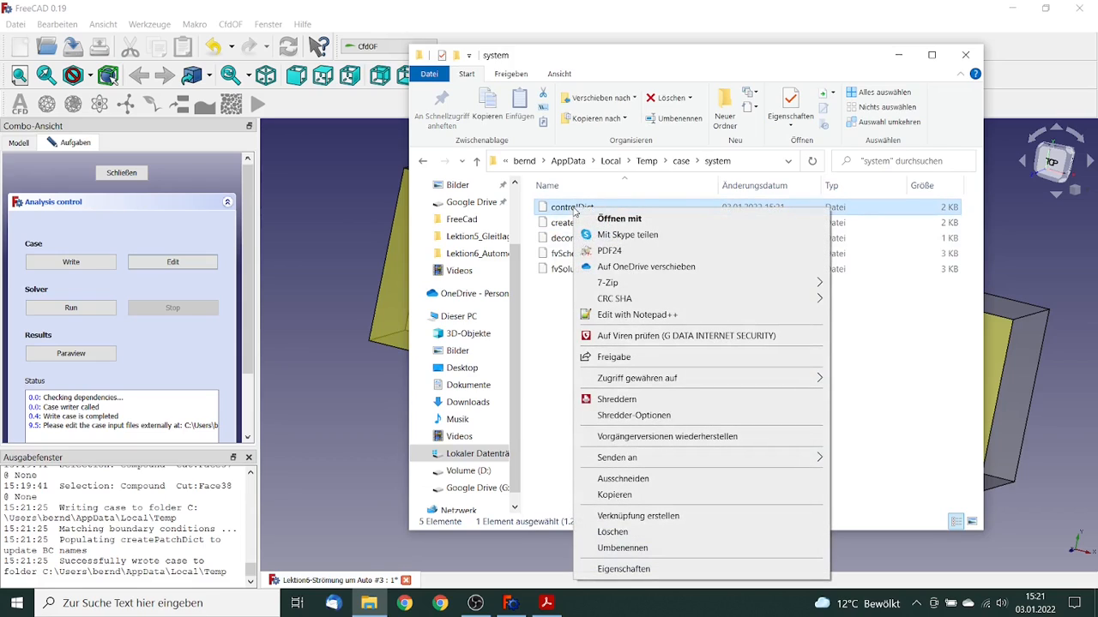
click(629, 314)
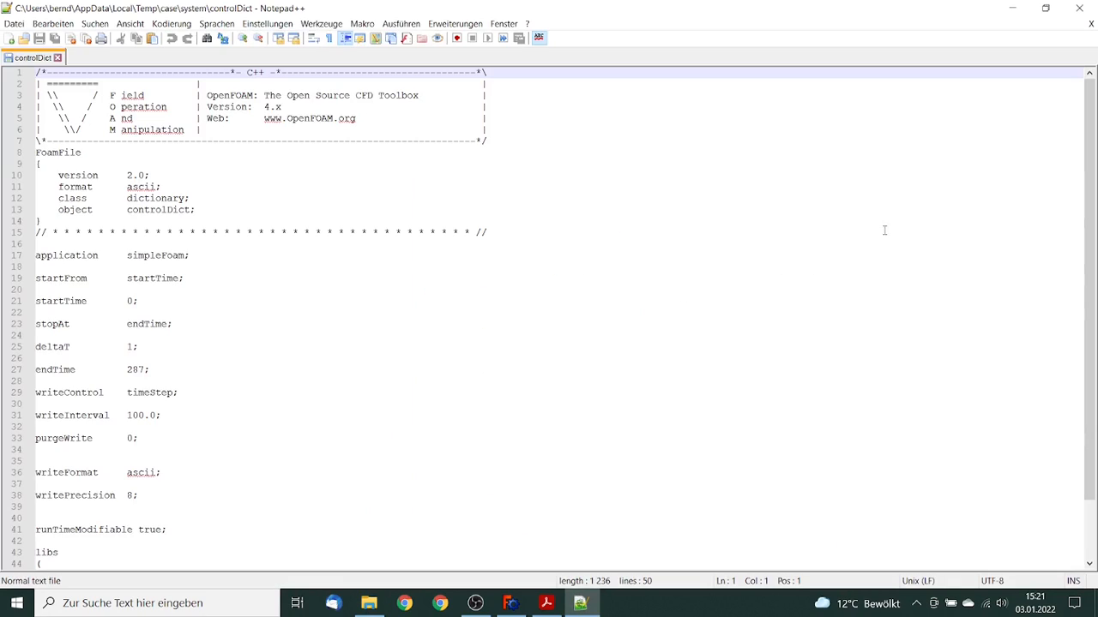
scroll(1073, 183, down, 2)
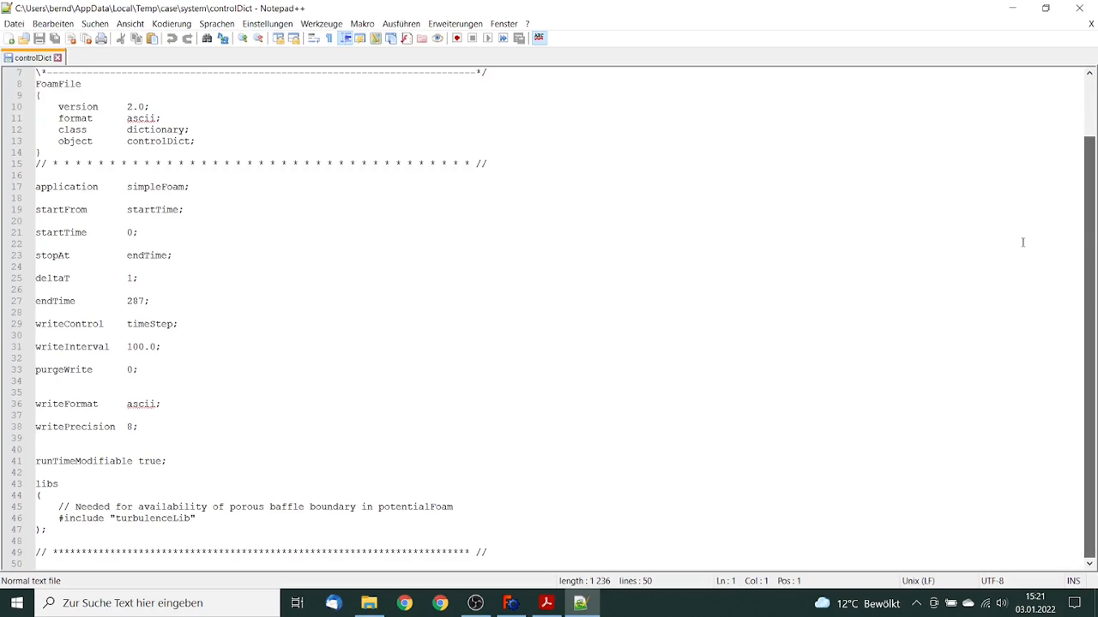
Copy the forces_all functions block from the CFD tutorial PDF and insert it below the runTimeModifiable line in controlDict.
click(186, 462)
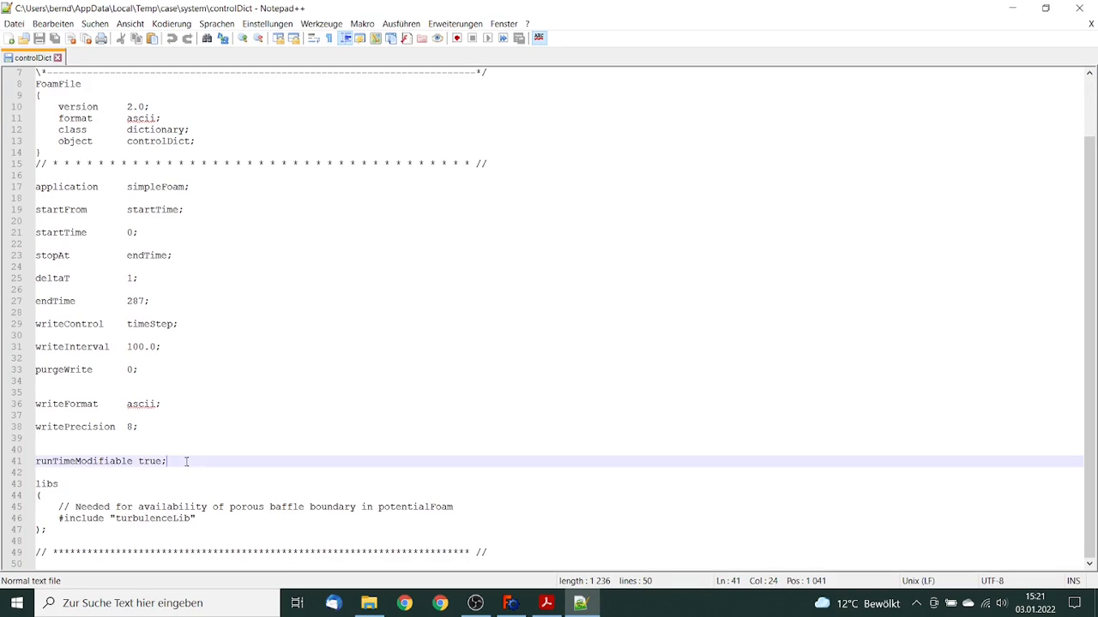
key(Return)
key(Return)
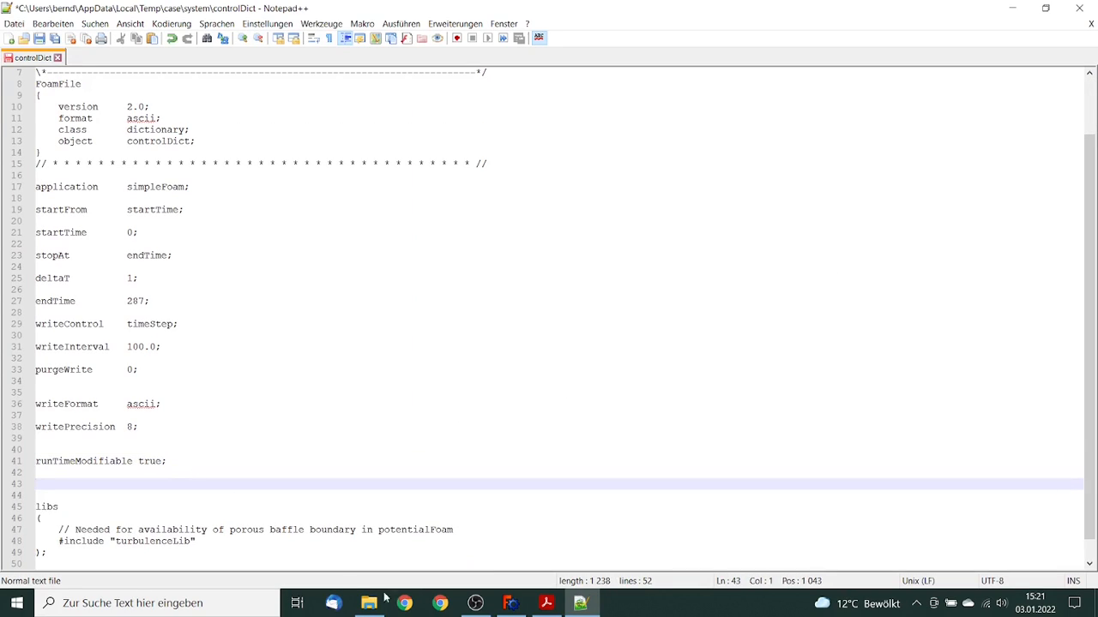
click(546, 605)
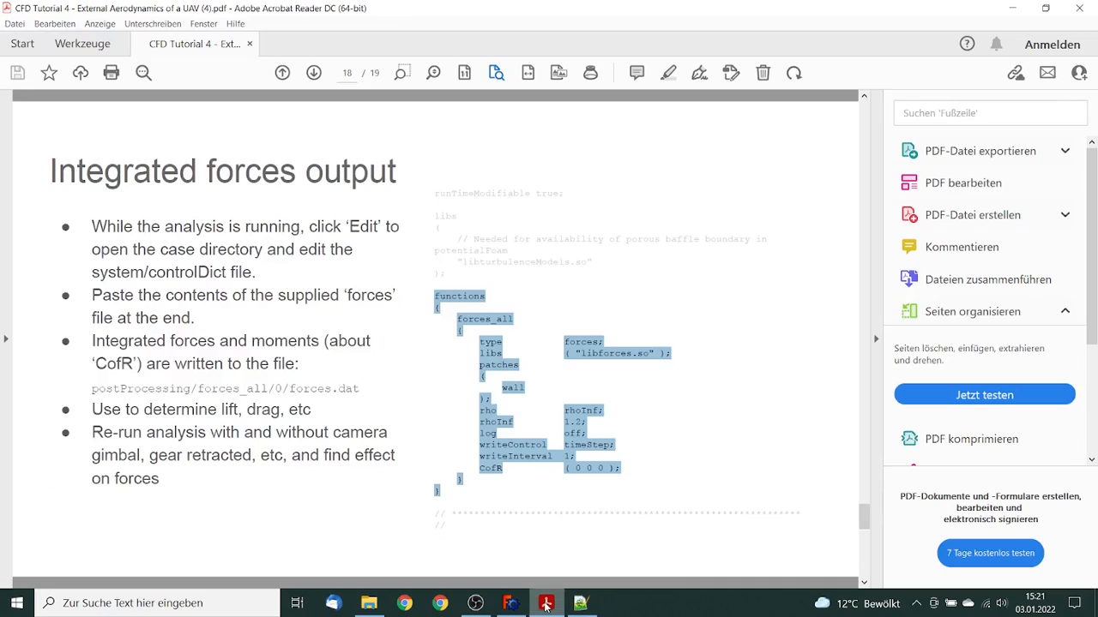
click(665, 410)
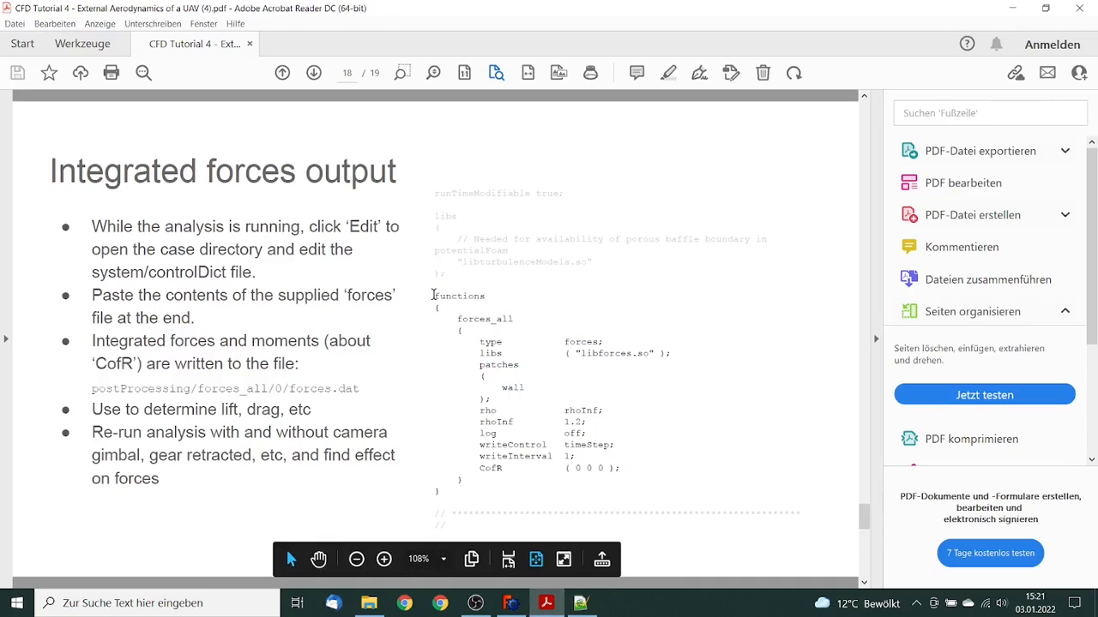
drag(434, 295, 440, 491)
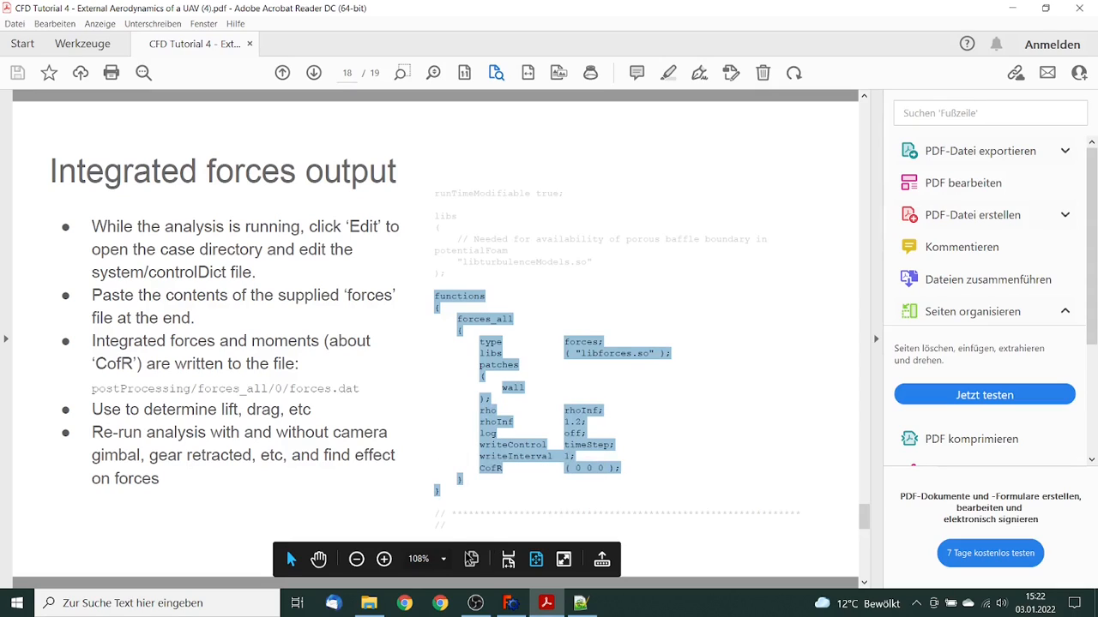
click(580, 603)
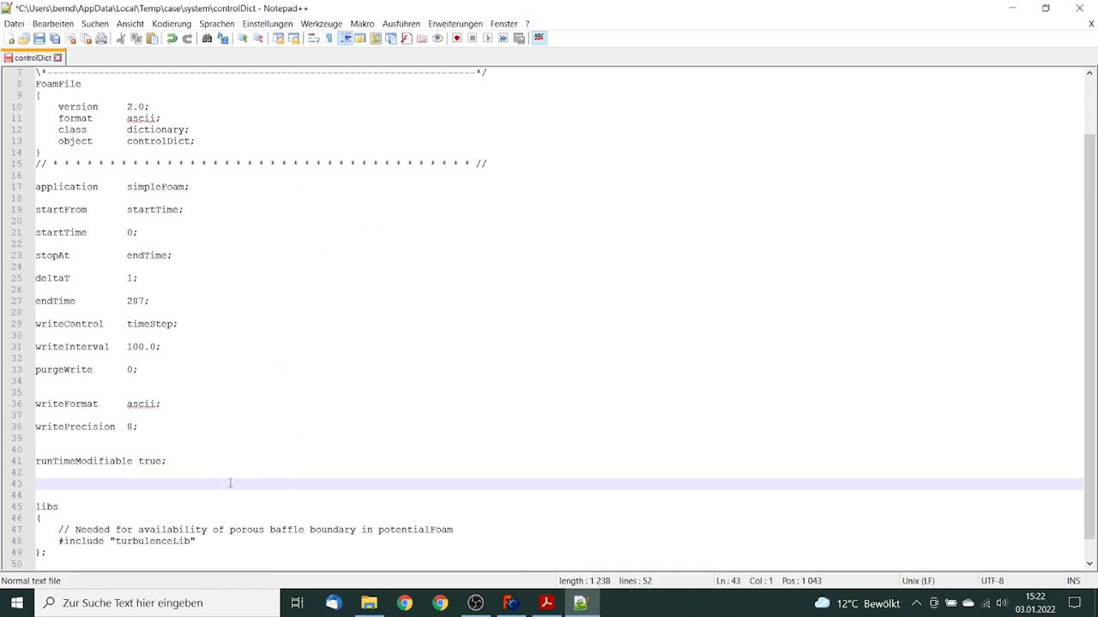
key(ctrl+v)
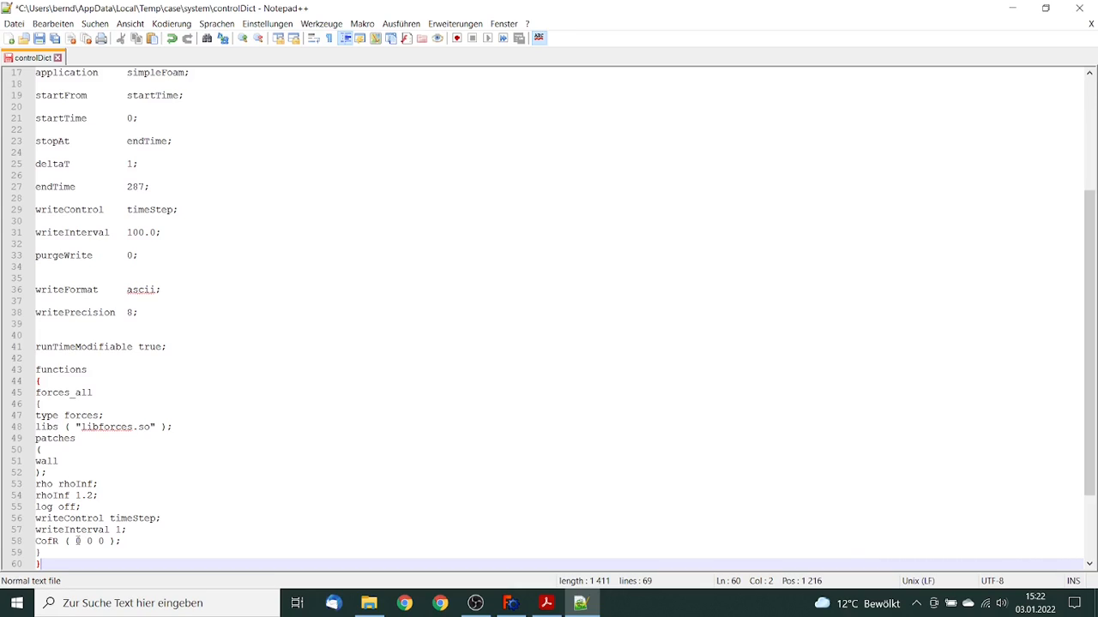
Change the CofR entry in the forces_all block to ( 0 0.6 0 ).
double_click(90, 541)
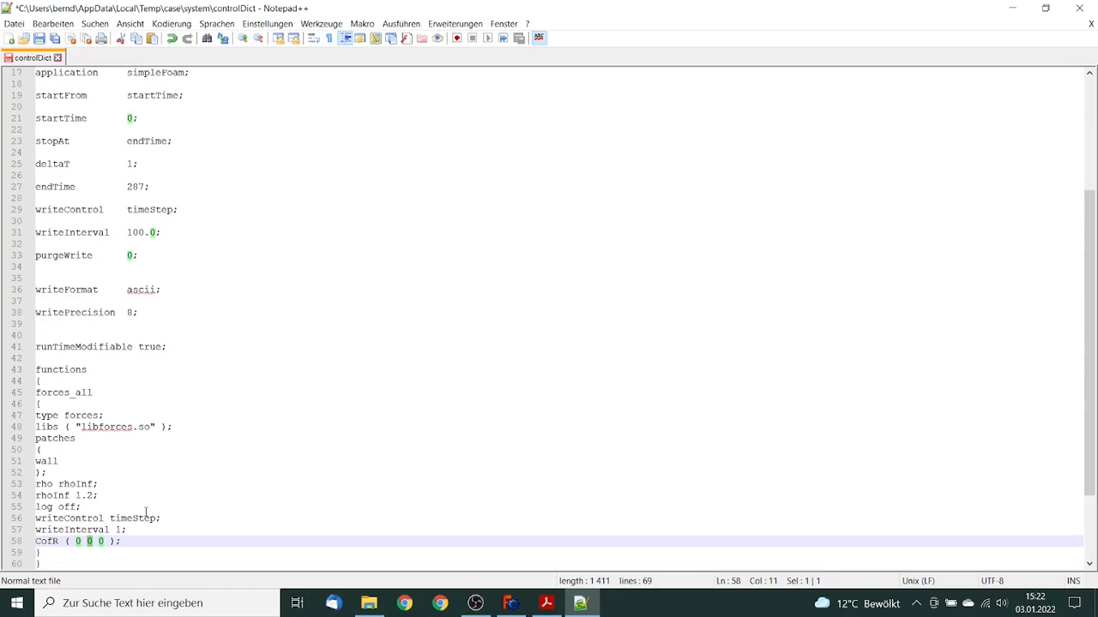
key(Right)
text(.6)
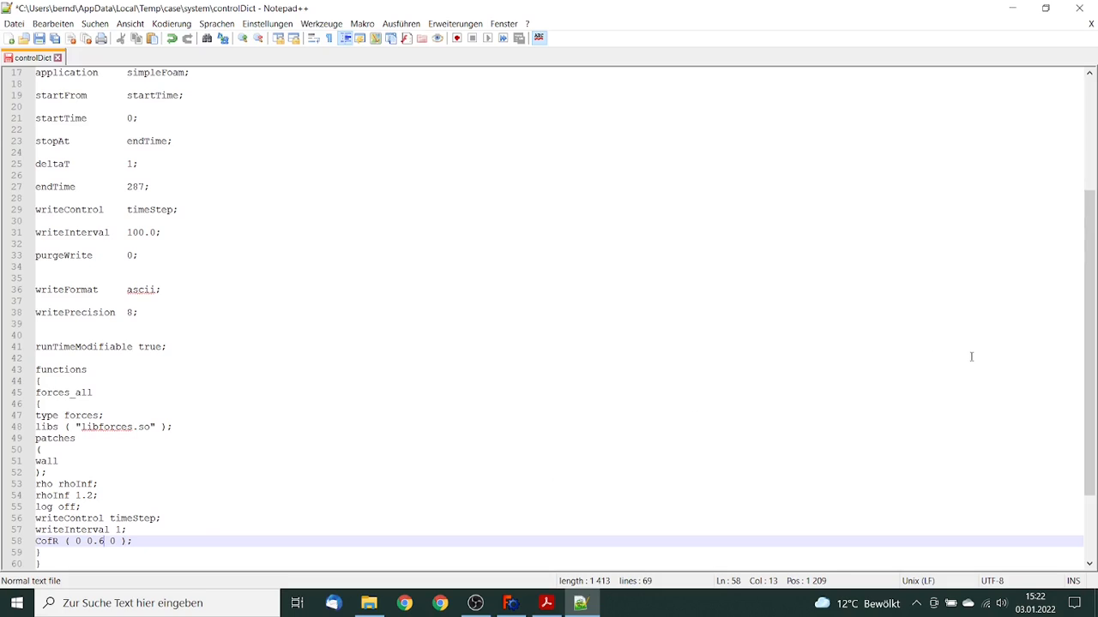
drag(1090, 313, 1085, 147)
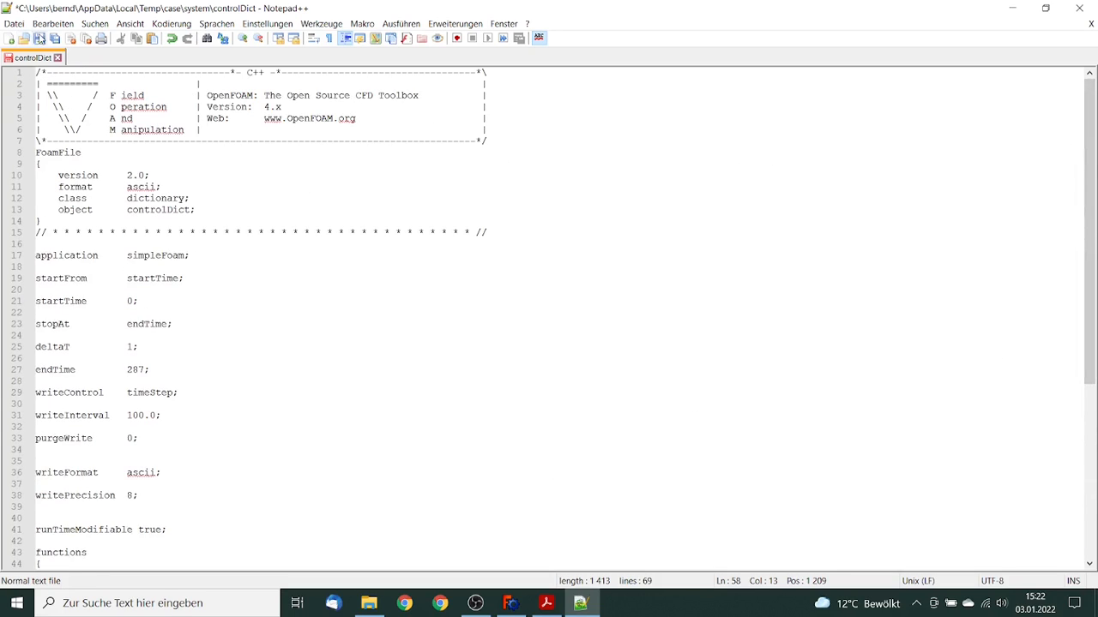
Save the edited controlDict file and close it together with Notepad++.
click(39, 38)
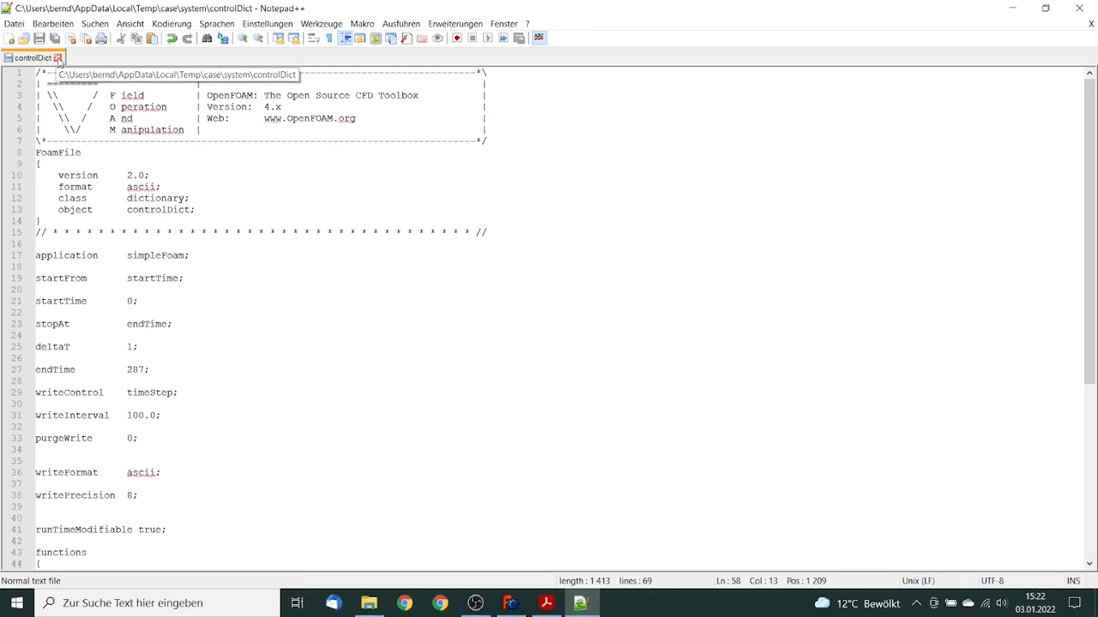
click(57, 58)
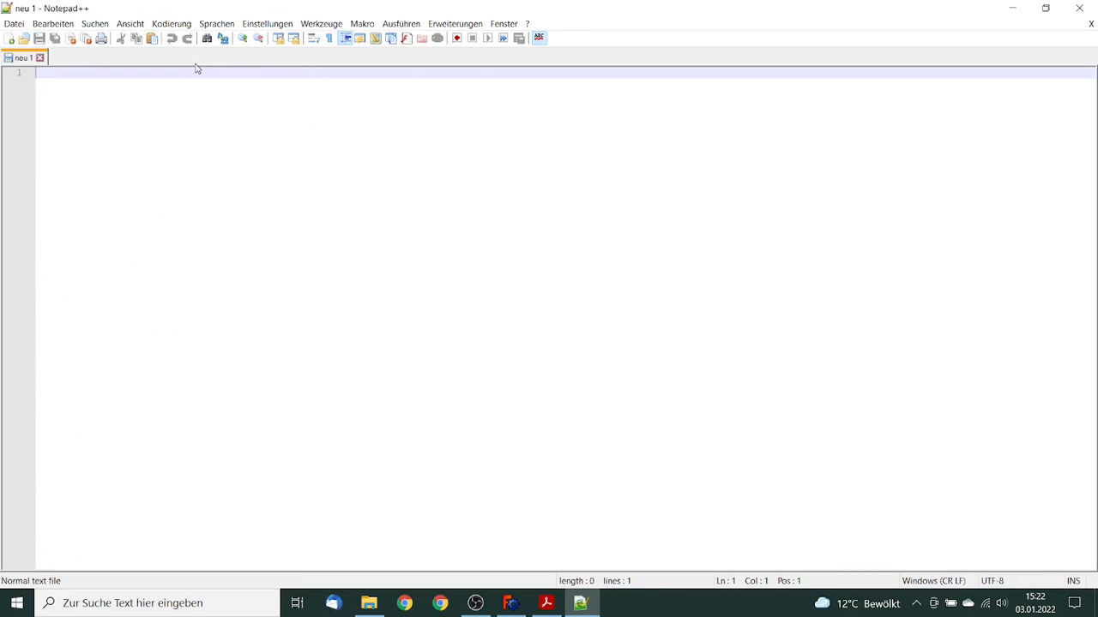
click(1079, 7)
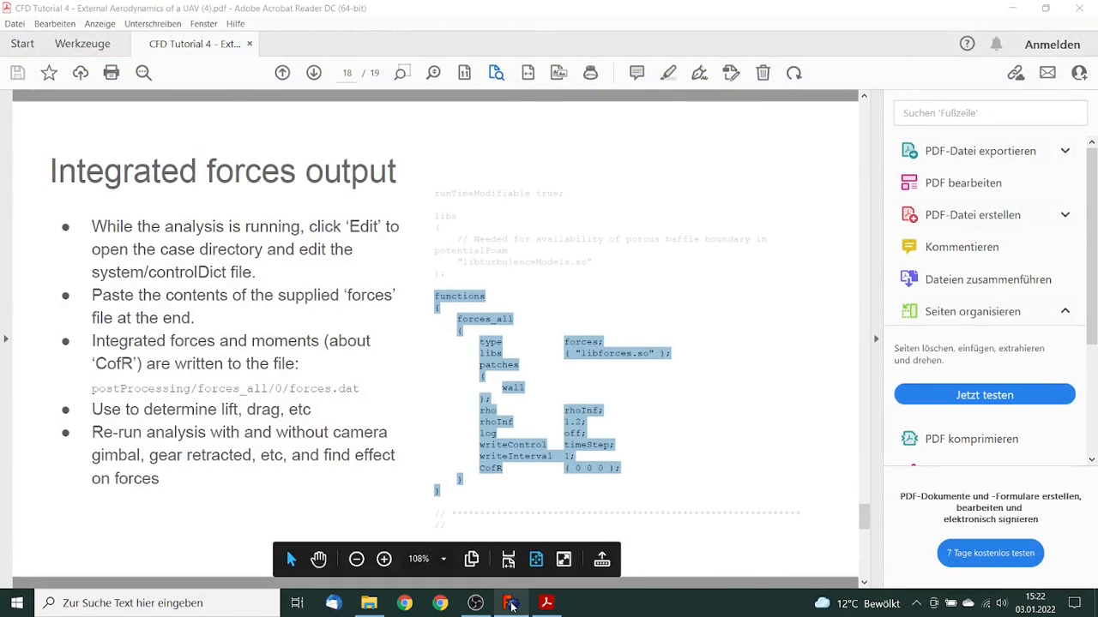
Switch to FreeCAD, run the solver from the analysis control, and open the finished simulation's results in ParaView.
click(511, 603)
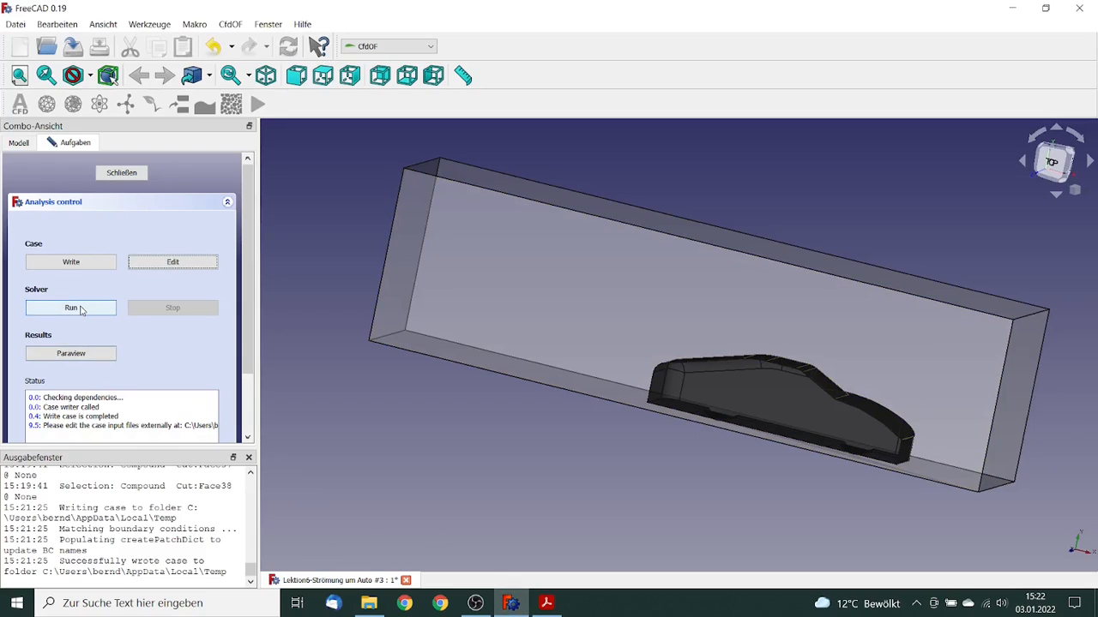
click(72, 308)
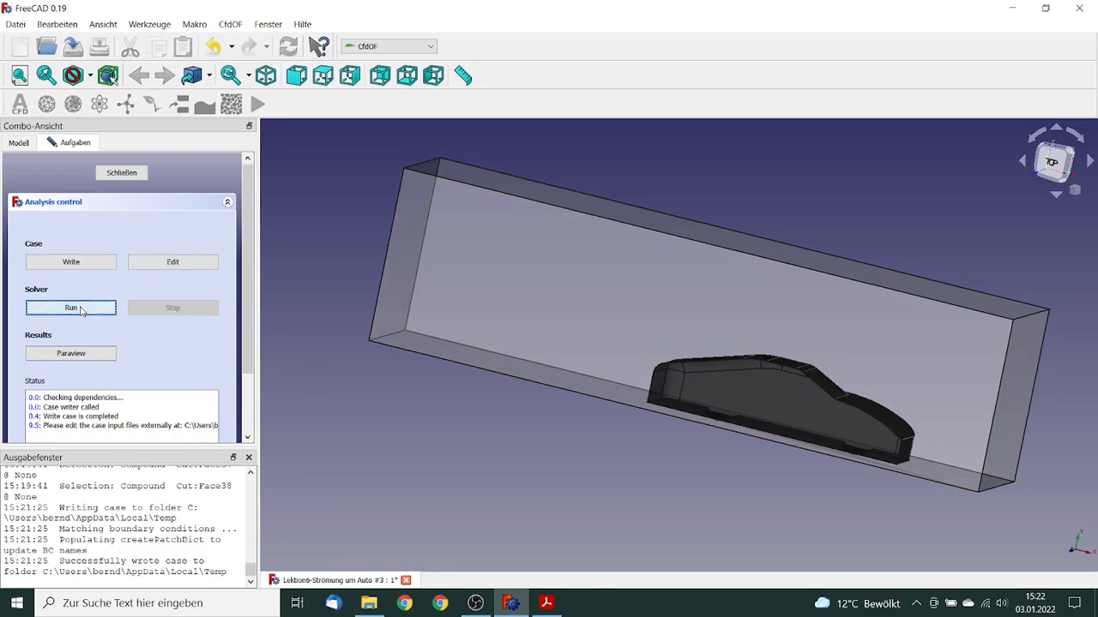
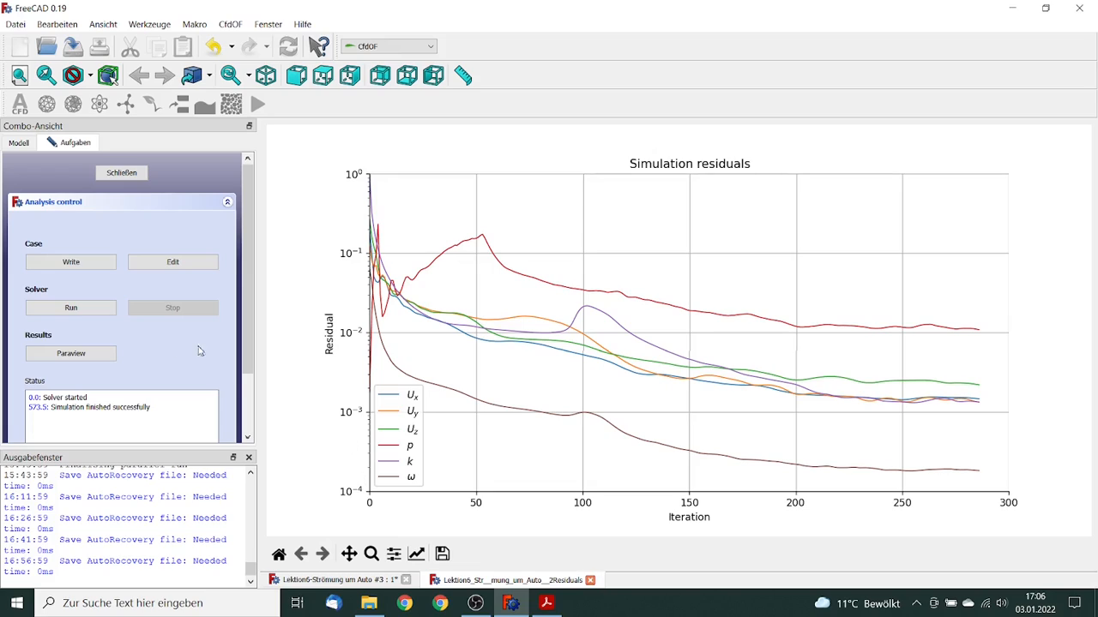
click(98, 358)
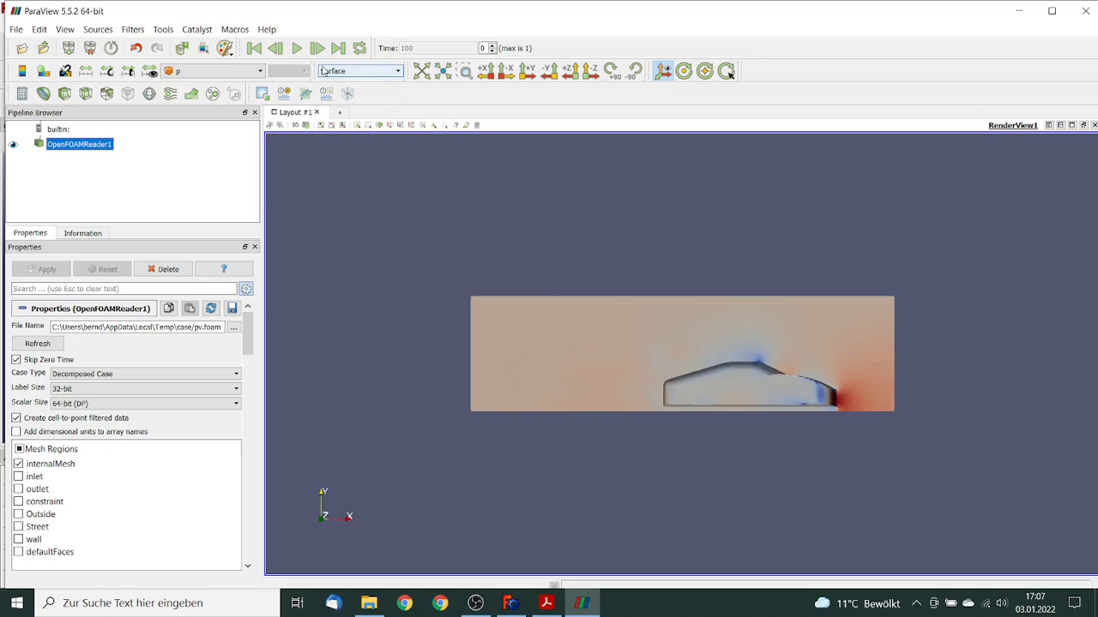
Show the results at the last time step, 200, coloured by the point values of pressure p.
click(339, 50)
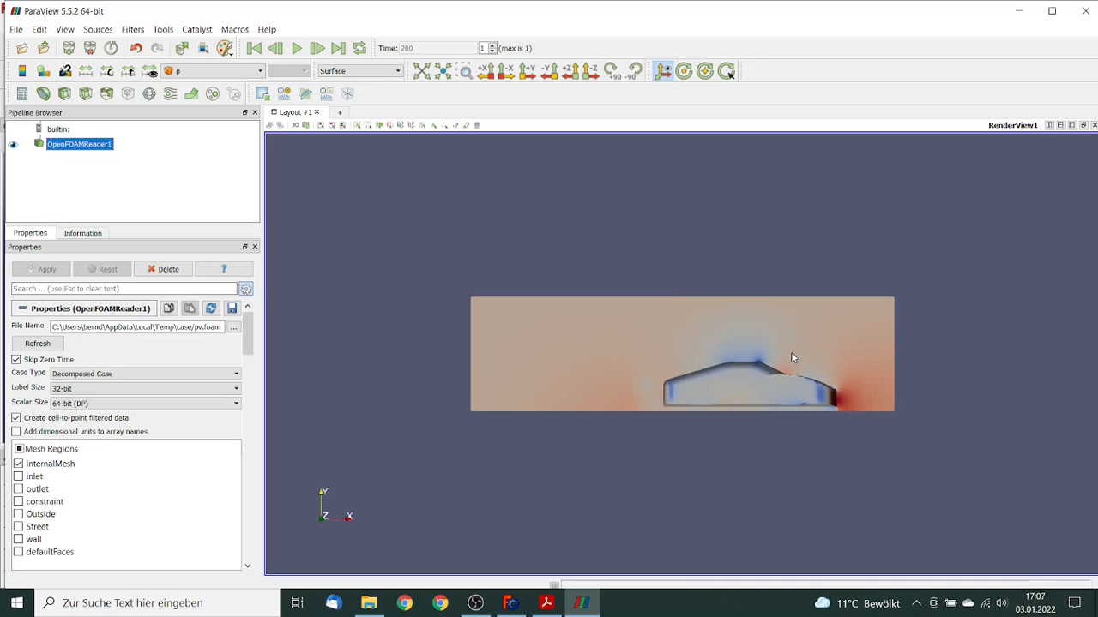
click(216, 71)
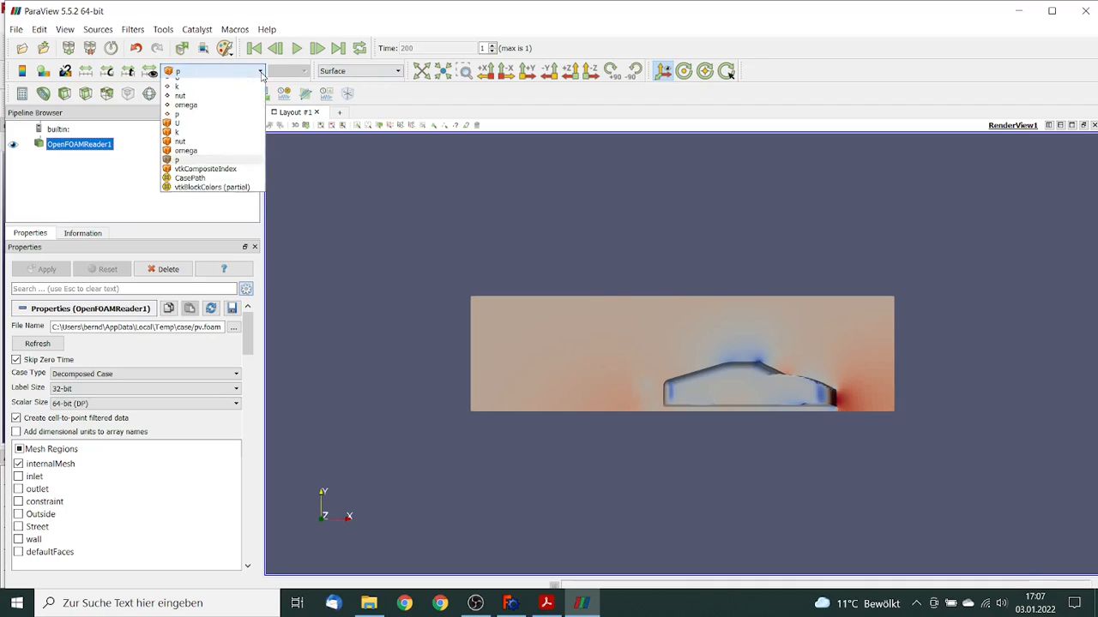
click(220, 129)
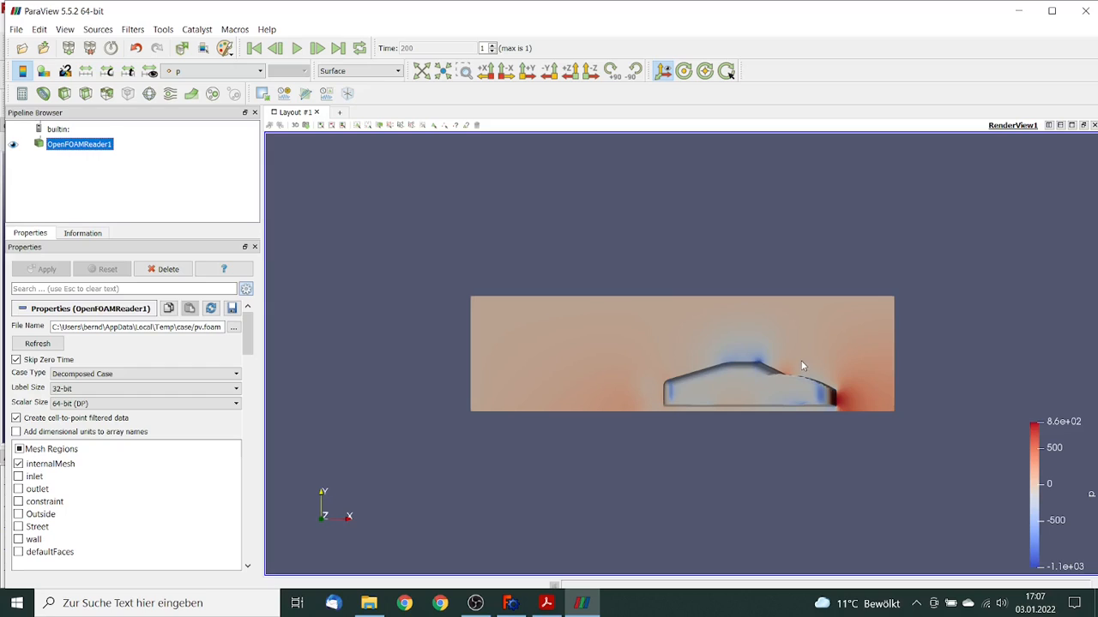
drag(802, 369, 785, 371)
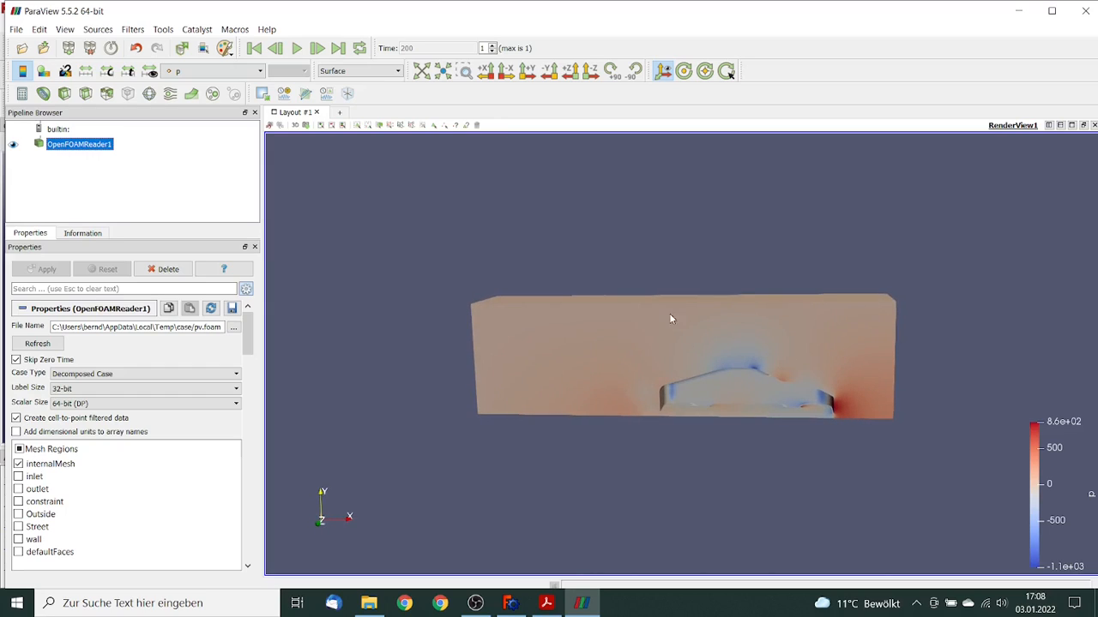
Colour the flow domain by the X component of the point velocity U and examine the flow around the car.
click(260, 71)
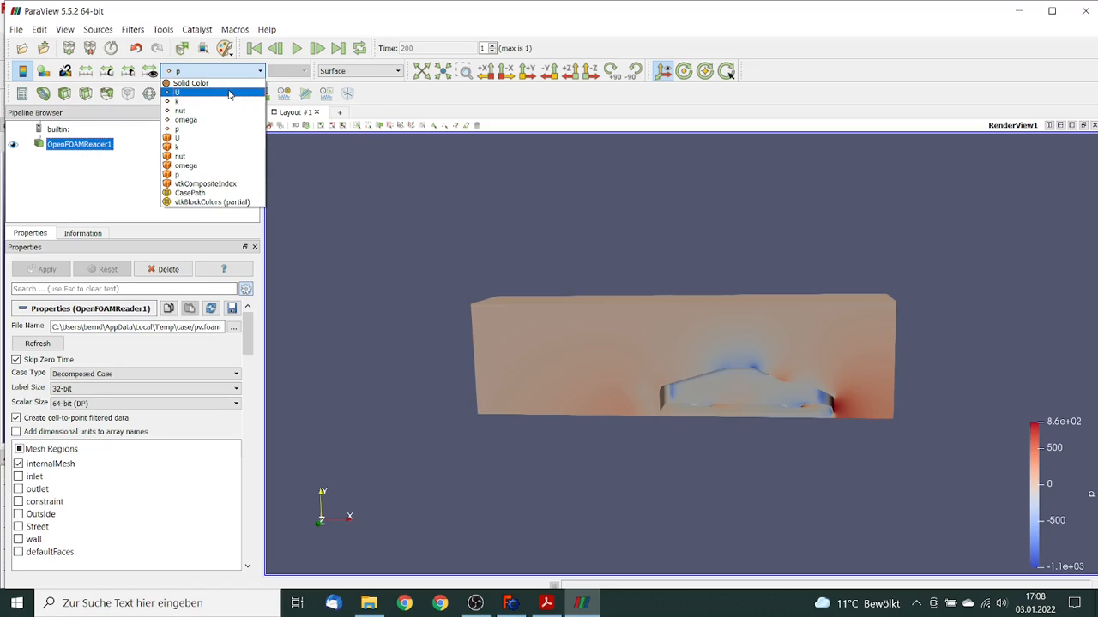
click(229, 92)
click(288, 72)
click(289, 92)
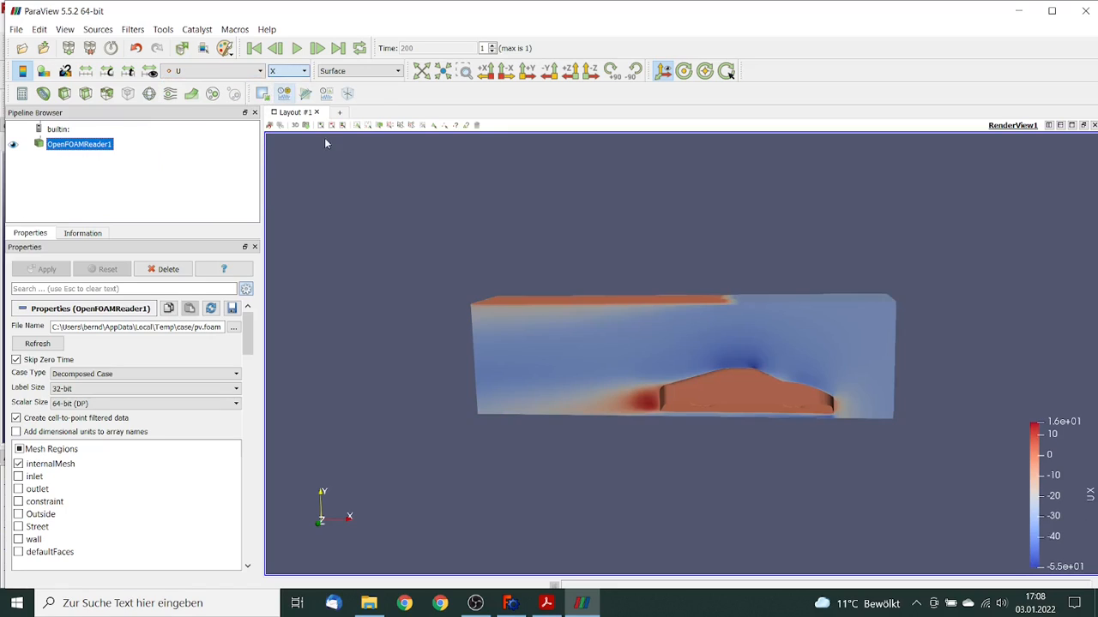
mouse_move(446, 207)
mouse_down()
mouse_move(424, 208)
mouse_move(460, 218)
mouse_move(445, 191)
mouse_move(397, 197)
mouse_move(407, 215)
mouse_move(442, 222)
mouse_up()
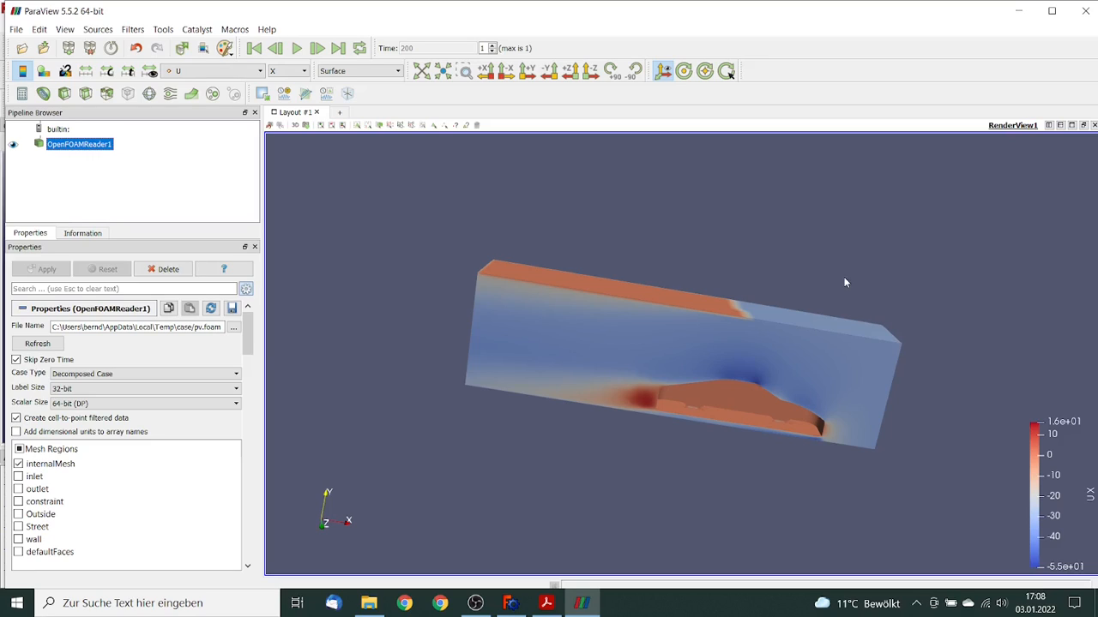
drag(844, 277, 766, 281)
drag(755, 279, 813, 267)
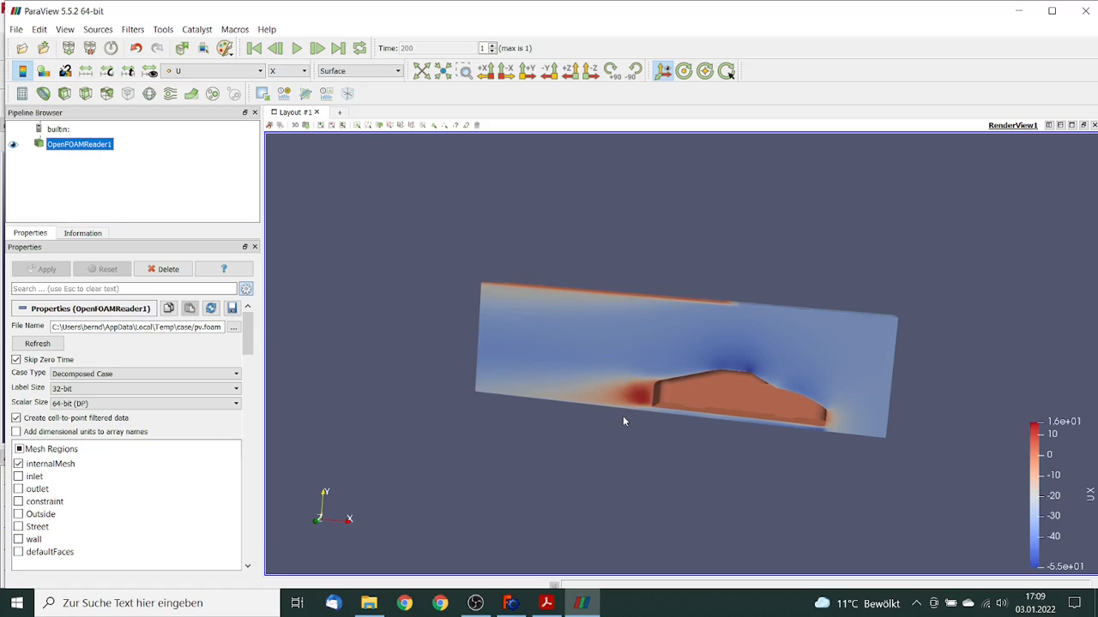
drag(623, 418, 654, 424)
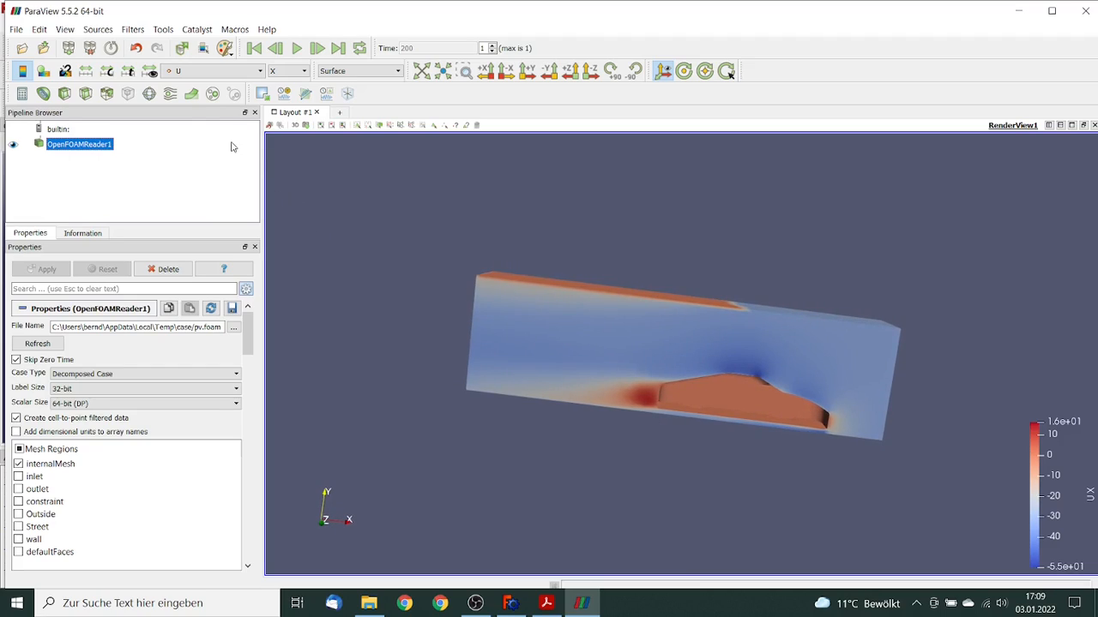
Add a Stream Tracer to the OpenFOAM results and set the X coordinate of its seed line's Point2 to -7.
click(170, 94)
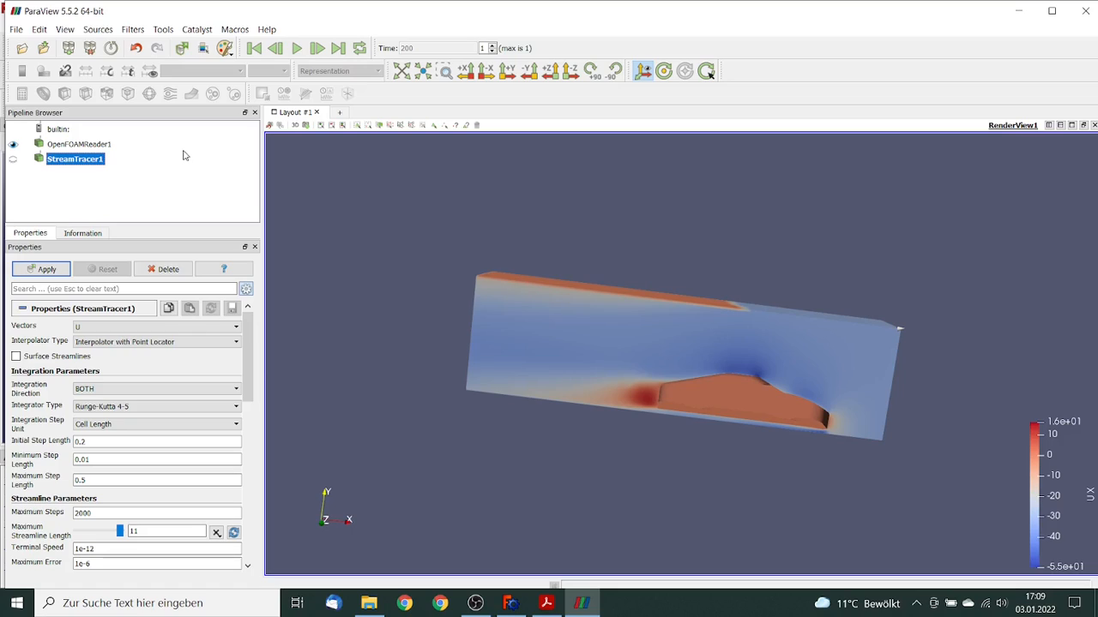
scroll(245, 353, down, 2)
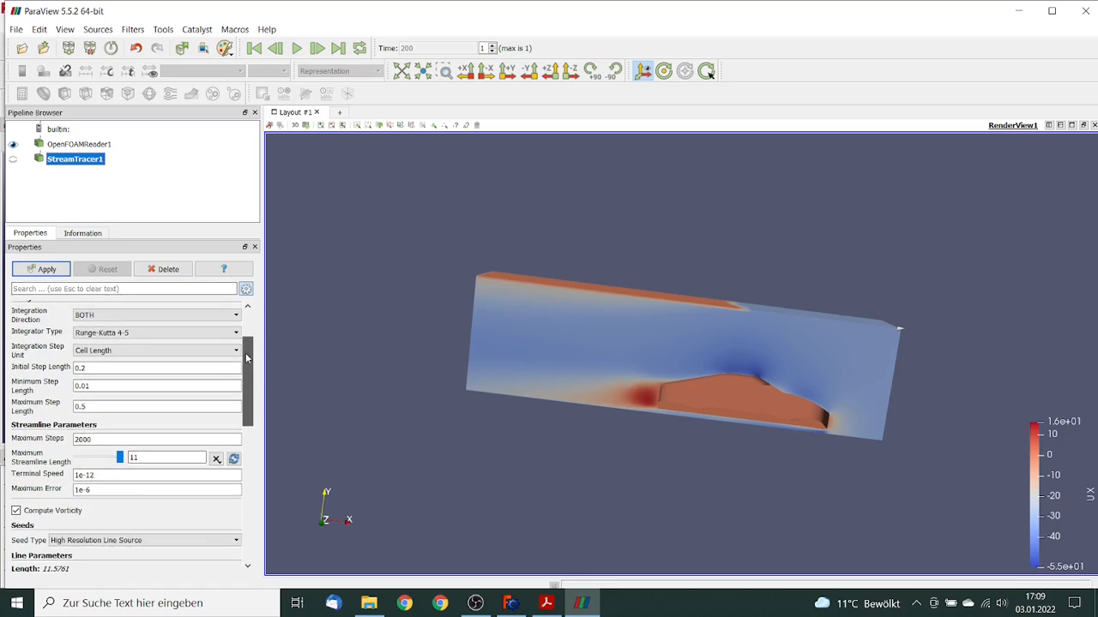
drag(245, 353, 243, 404)
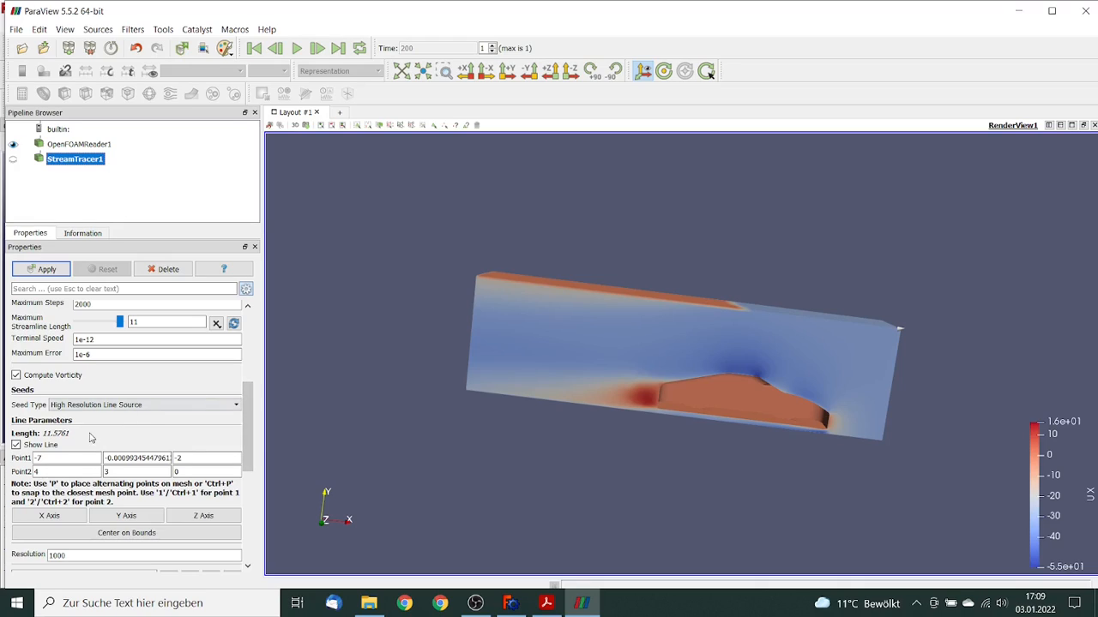
drag(54, 471, 2, 463)
text(-7)
drag(406, 467, 380, 468)
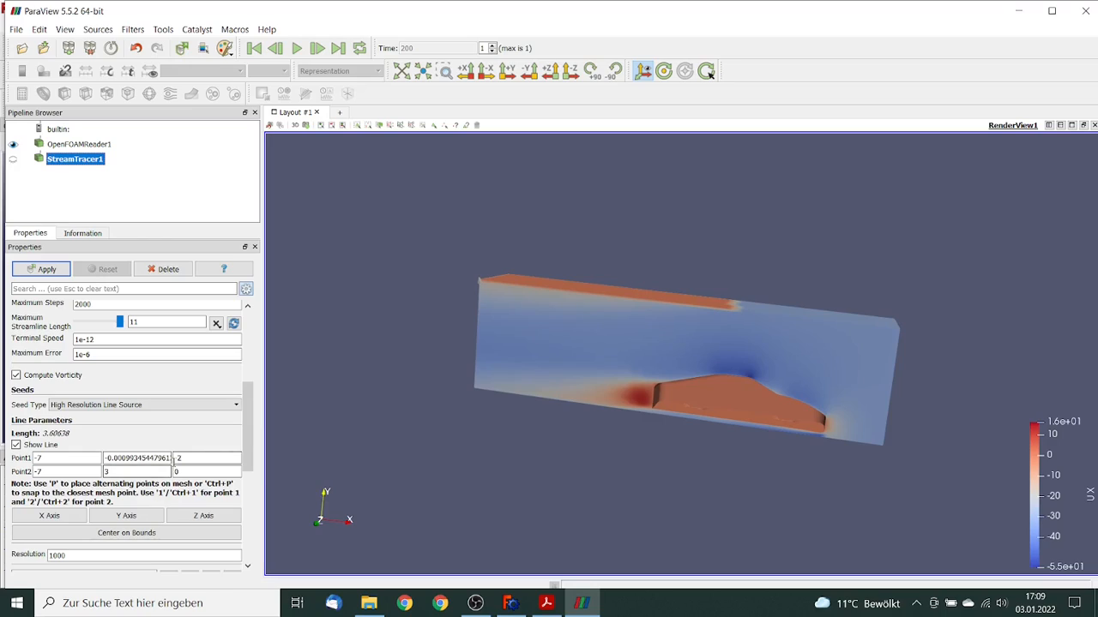
Set the Z coordinates of both seed line points of the stream tracer to -0.1.
double_click(190, 458)
text(0)
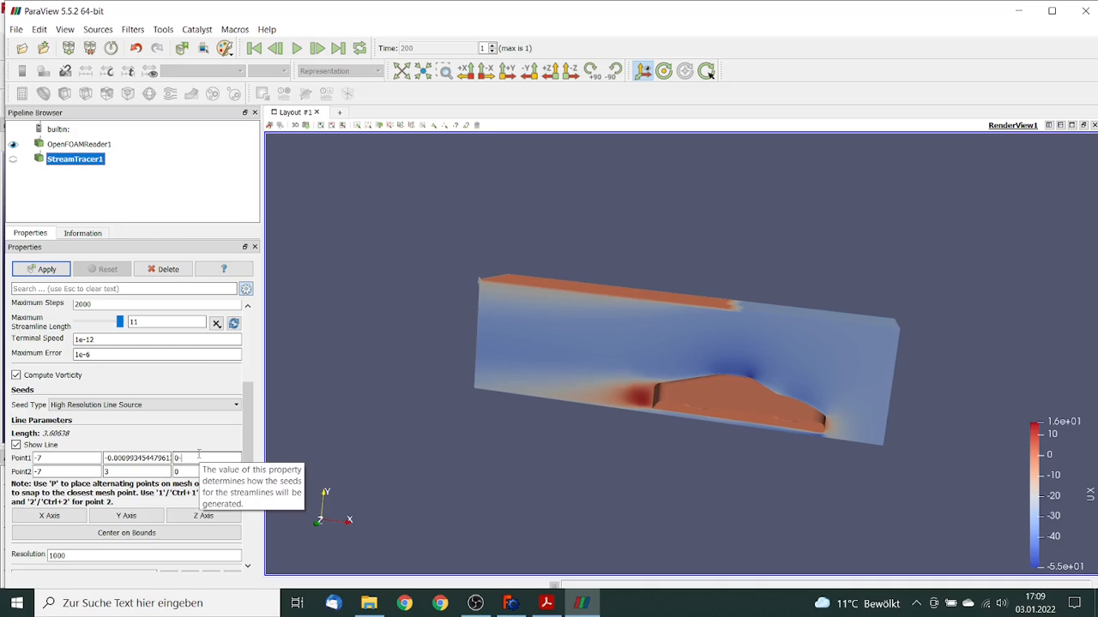
key(BackSpace)
key(BackSpace)
drag(196, 472, 93, 450)
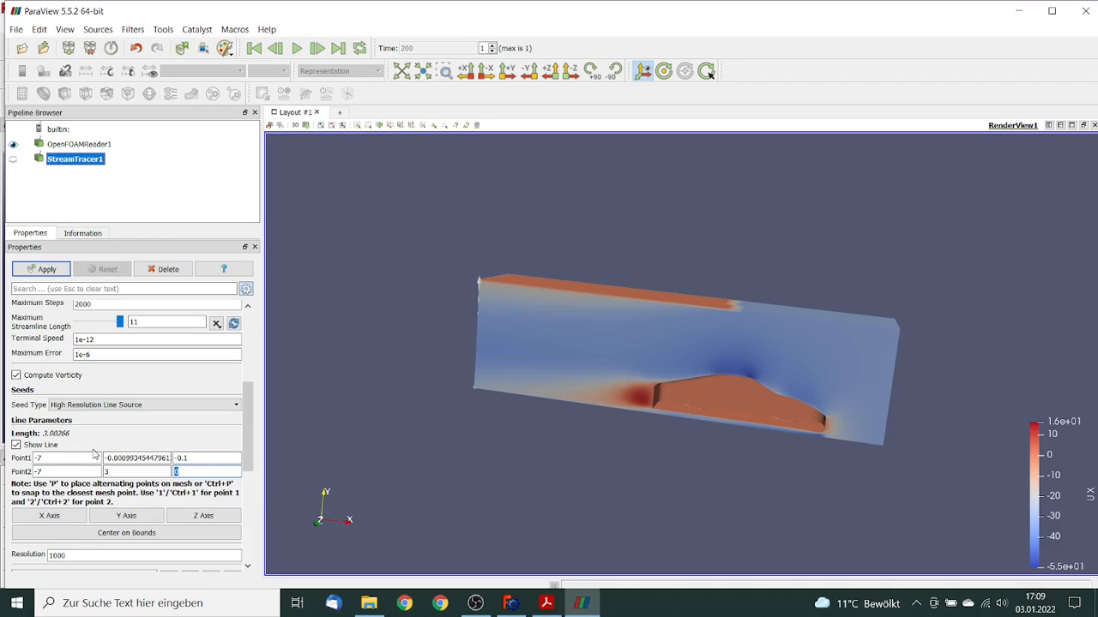
text(-0.1)
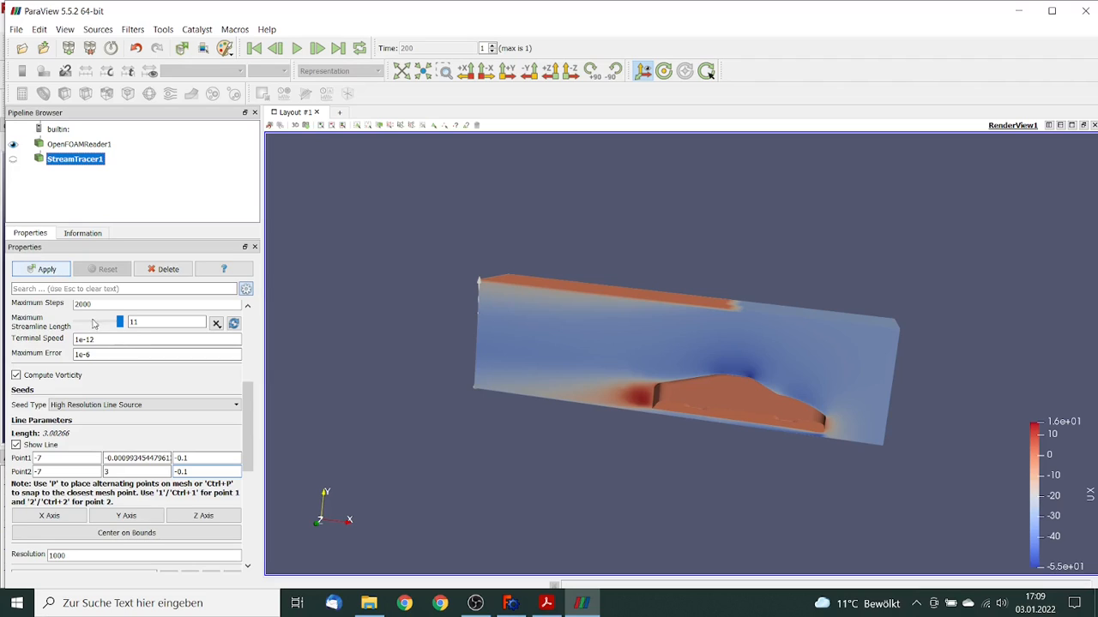
Set the seed line's resolution to 100 and generate the streamlines.
drag(247, 399, 247, 442)
double_click(73, 427)
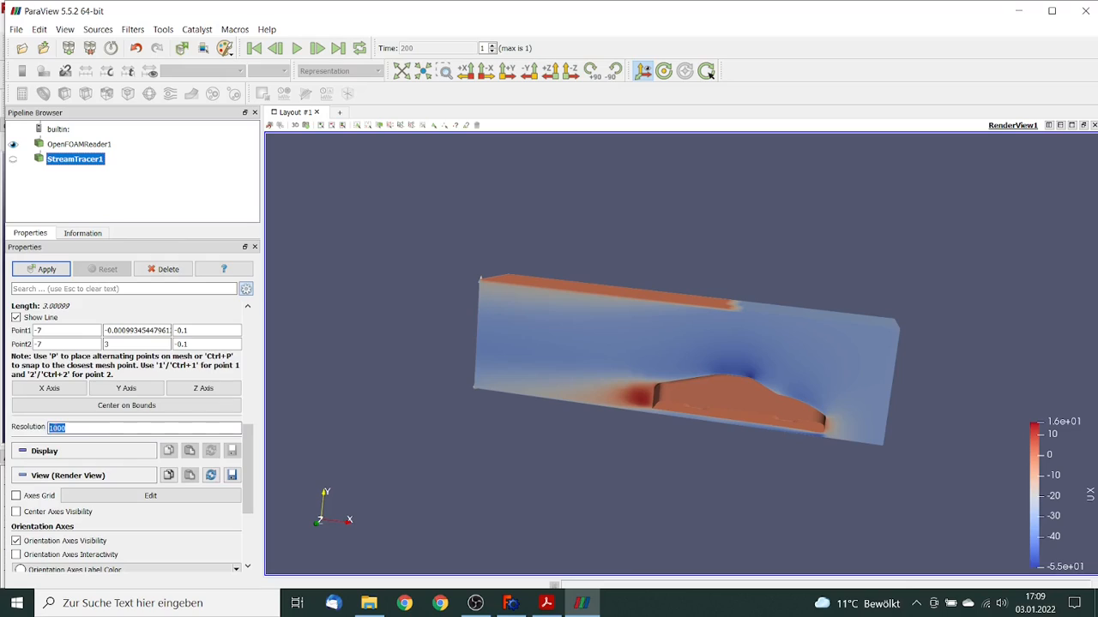
text(100)
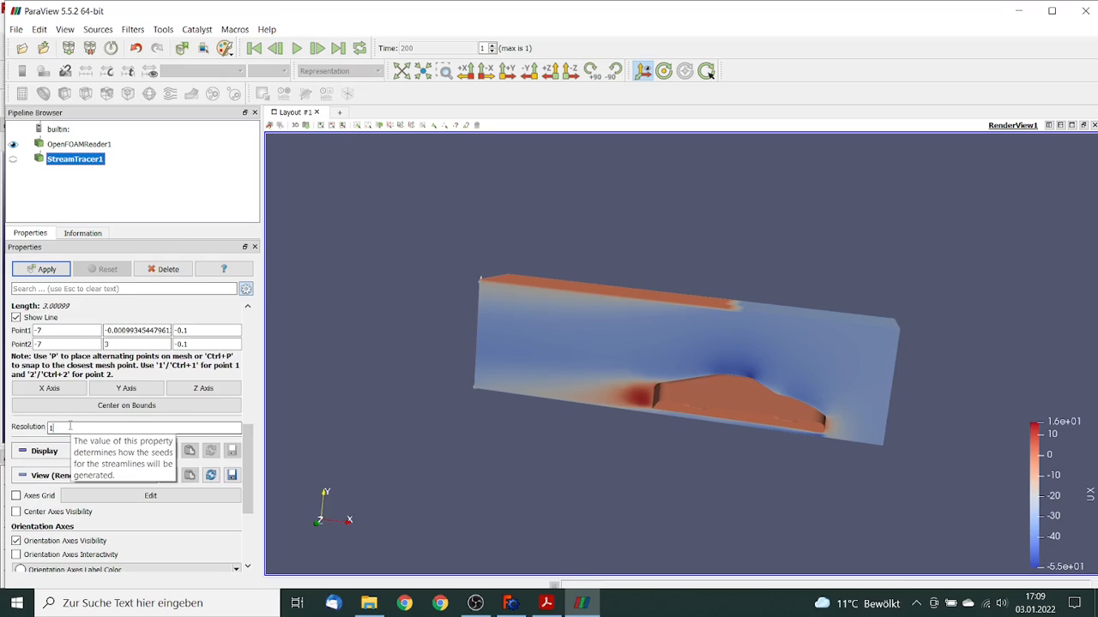
click(54, 270)
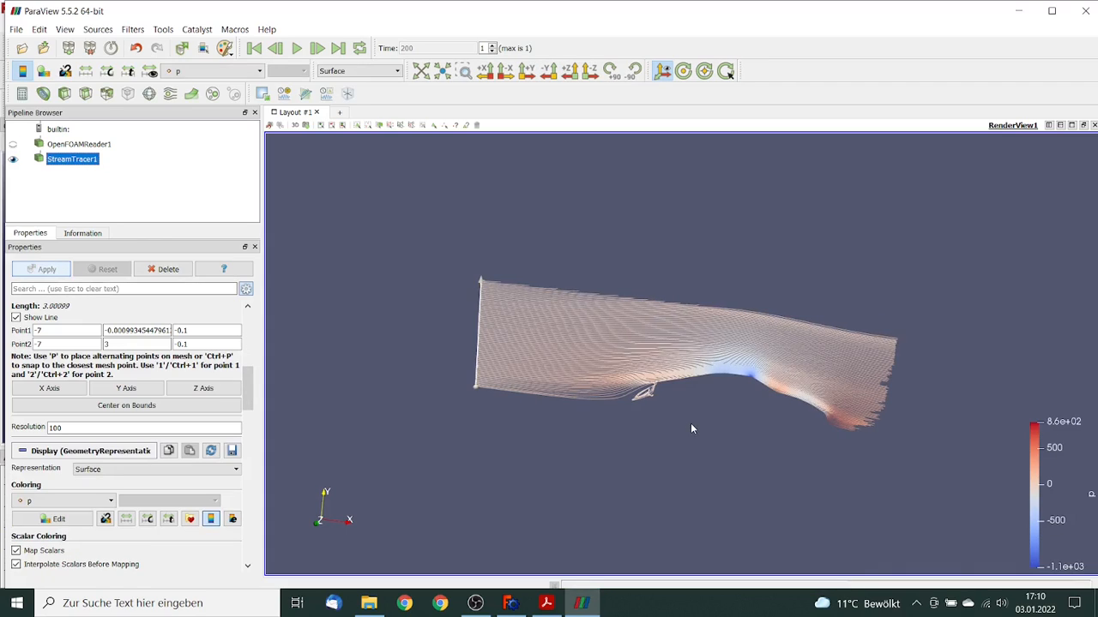
Examine the streamlines over and behind the car up close and delete the stream tracer.
drag(692, 429, 729, 422)
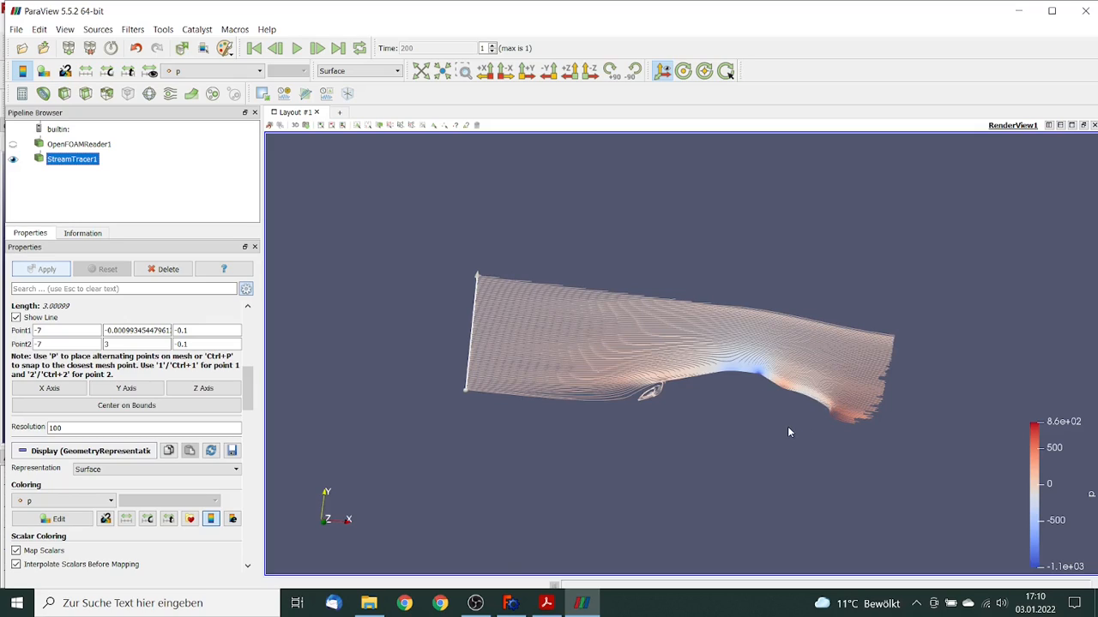
drag(788, 426, 788, 414)
right_drag(787, 414, 782, 549)
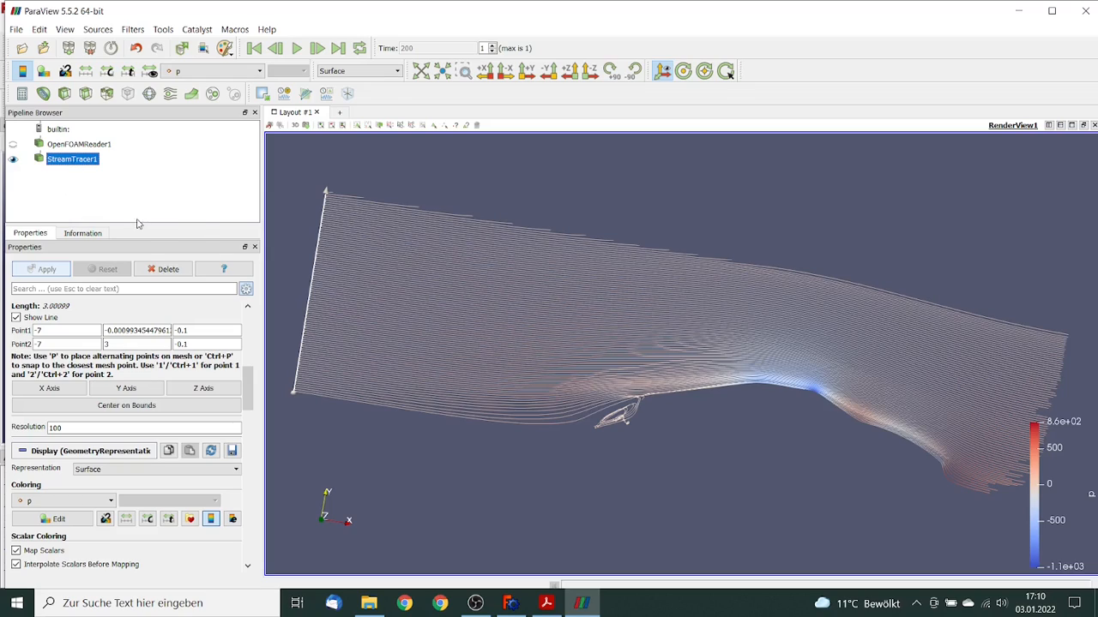
click(169, 269)
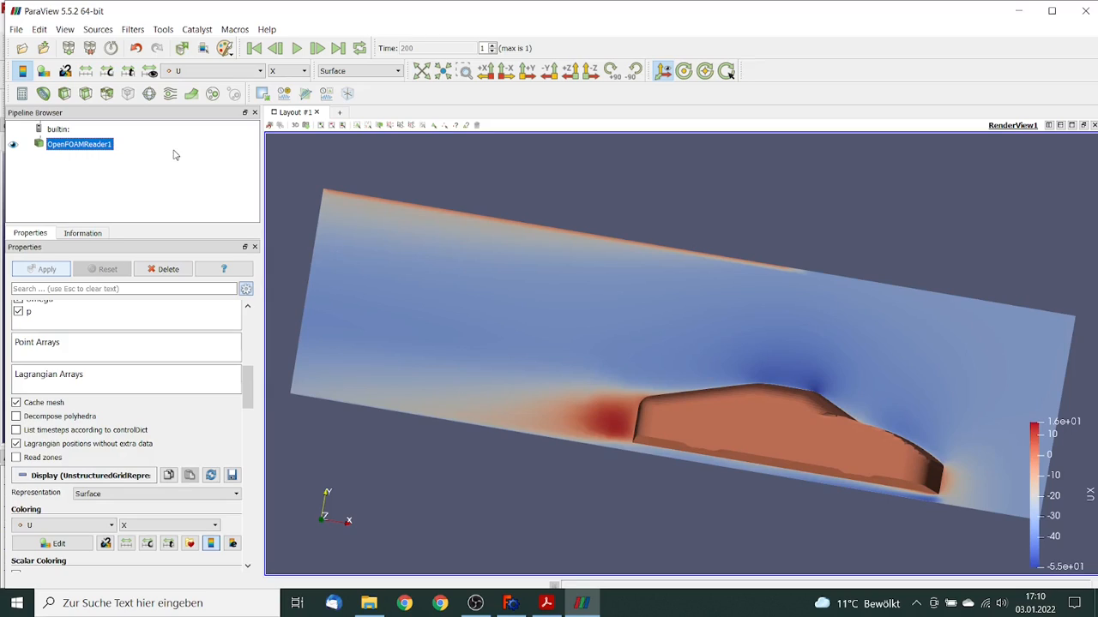
Add a Glyph filter to the OpenFOAM results with a maximum of 1000 sample points and generate the arrows.
click(149, 94)
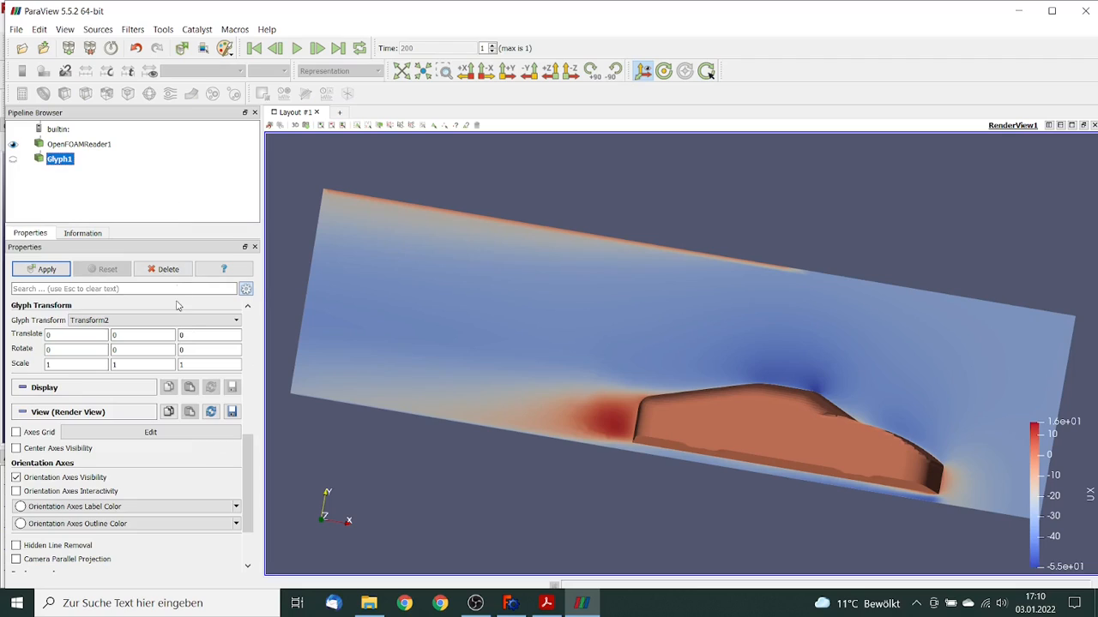
drag(251, 449, 251, 398)
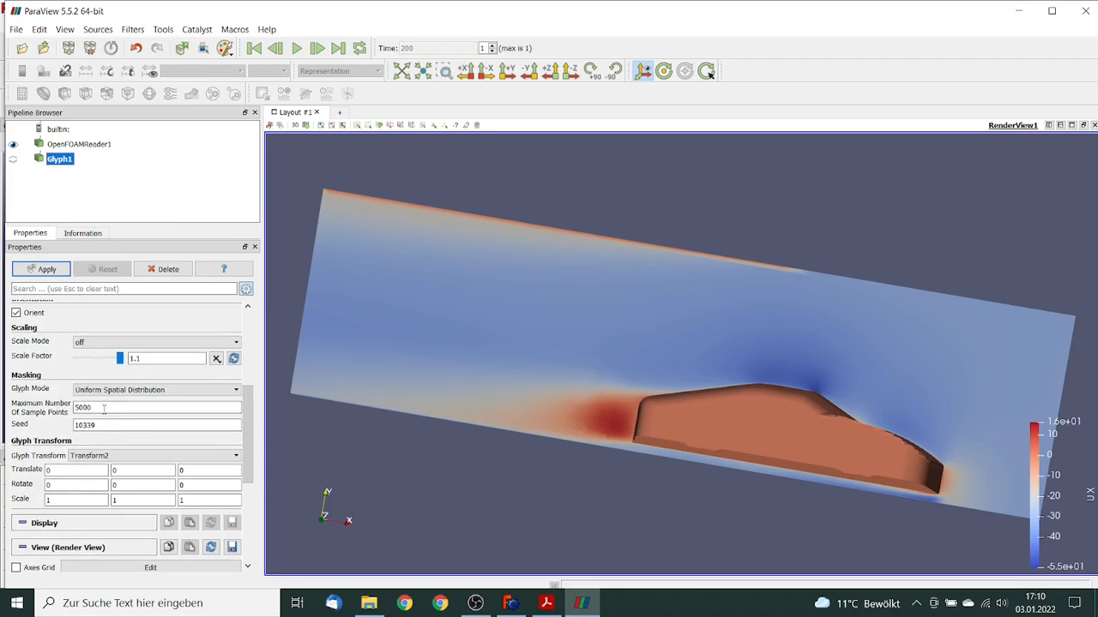
drag(105, 408, 18, 399)
text(1000)
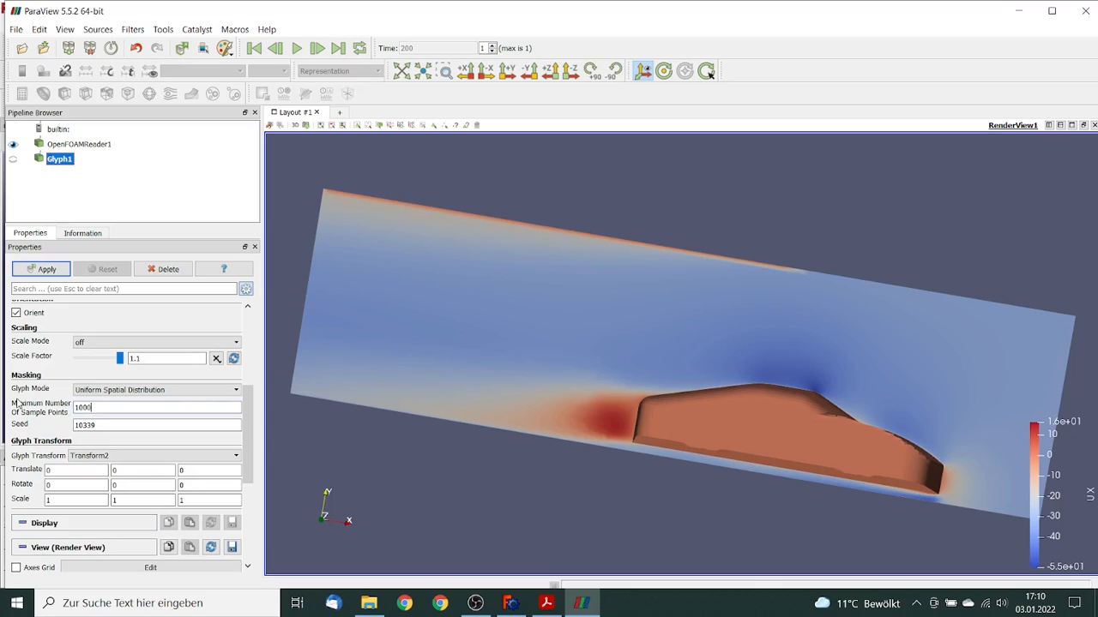
click(46, 270)
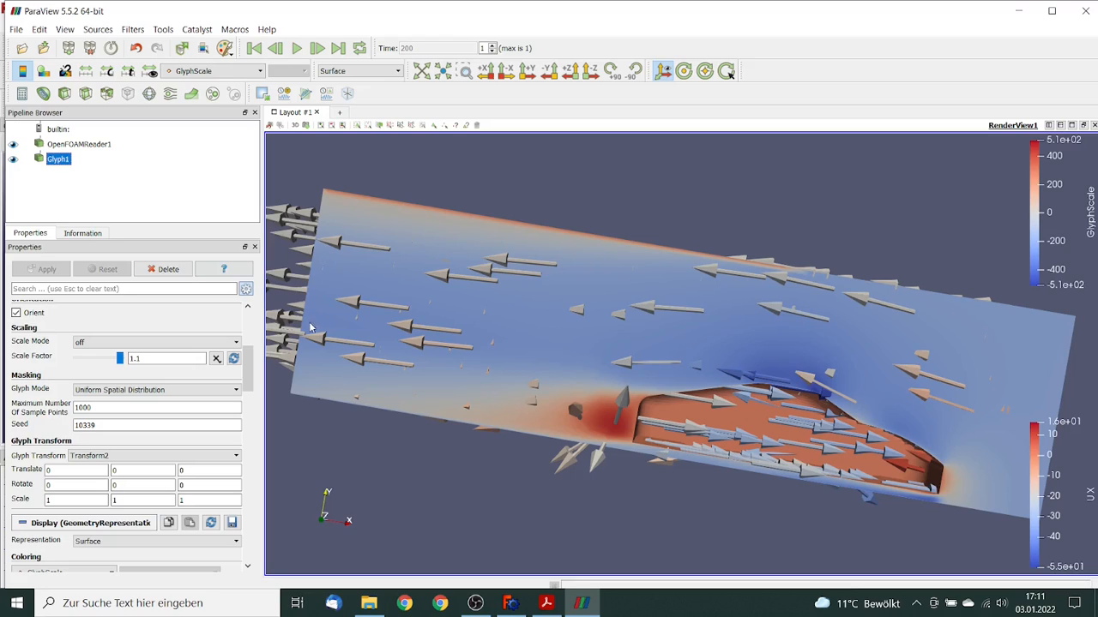
Set the glyph's vector attribute to the cell-data U array and regenerate the arrows.
drag(248, 373, 249, 343)
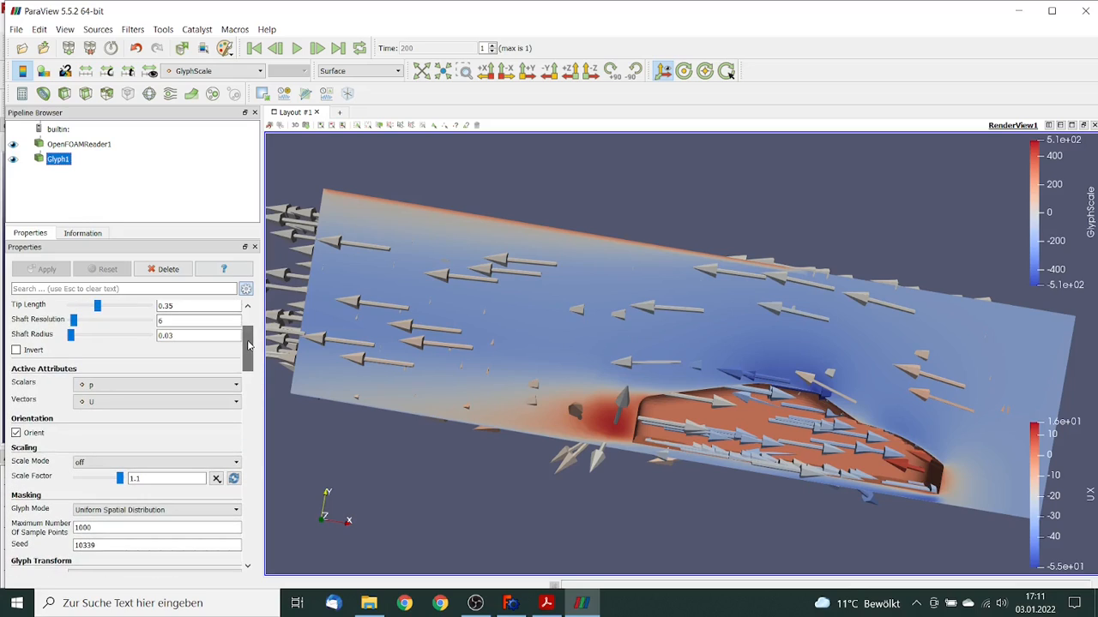
click(237, 402)
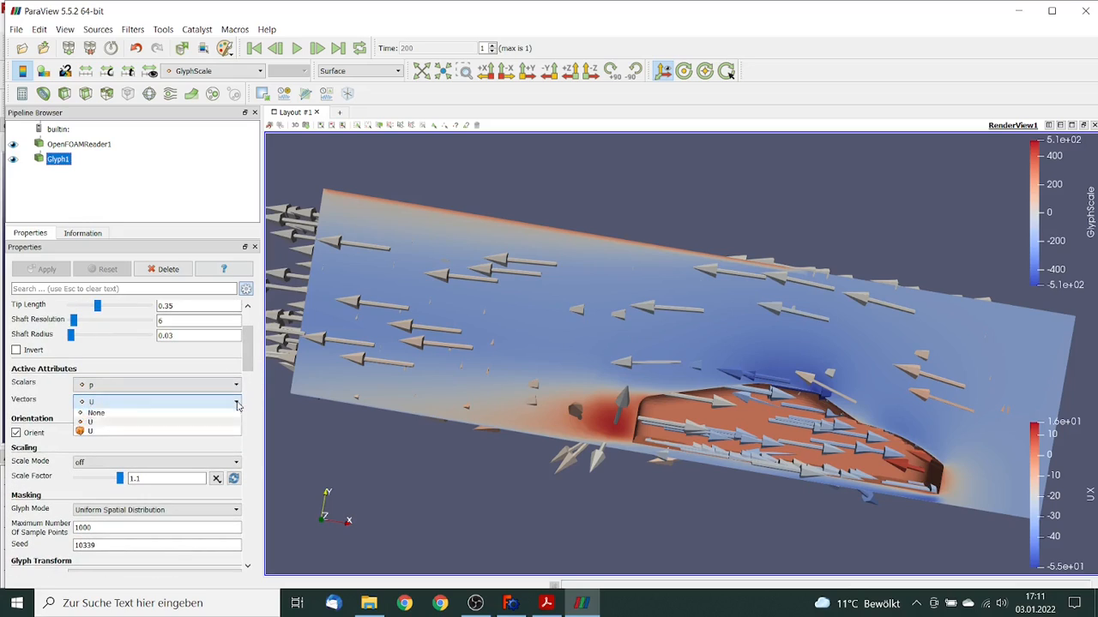
click(148, 431)
click(42, 269)
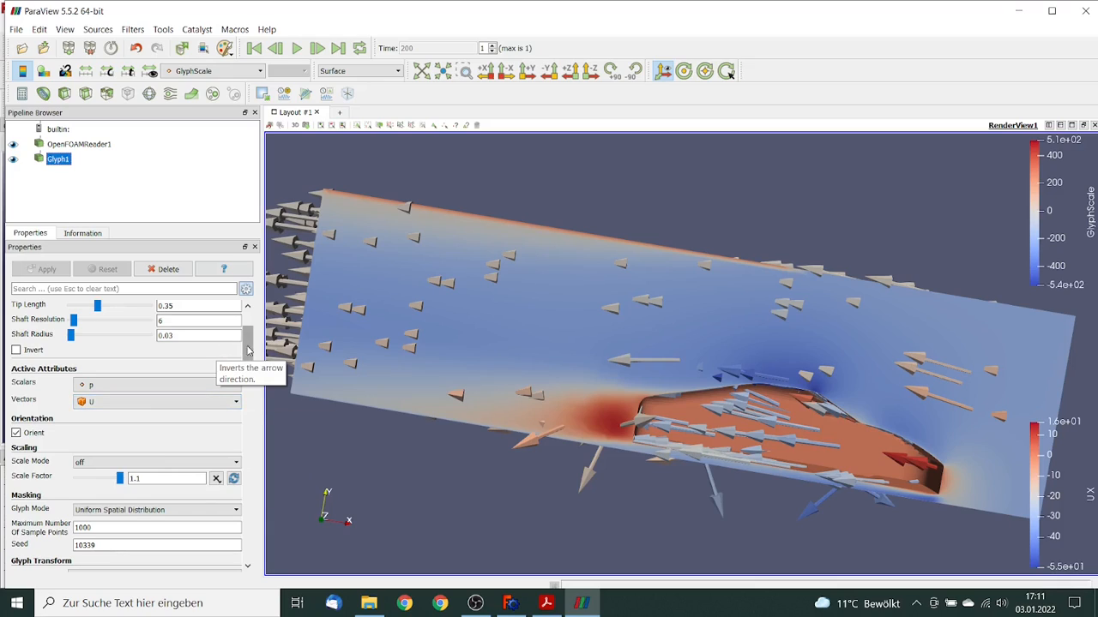
scroll(251, 337, up, 1)
scroll(251, 337, up, 1)
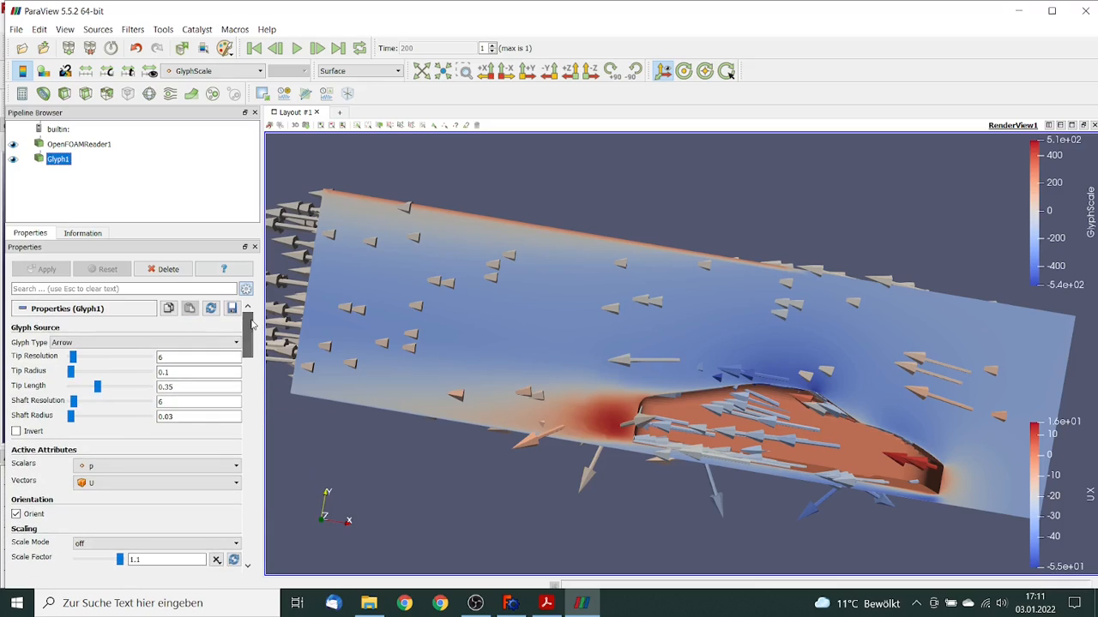
Reduce the opacity of the OpenFOAM reader's surface to 0.21 so the arrows inside the domain can be seen.
click(97, 146)
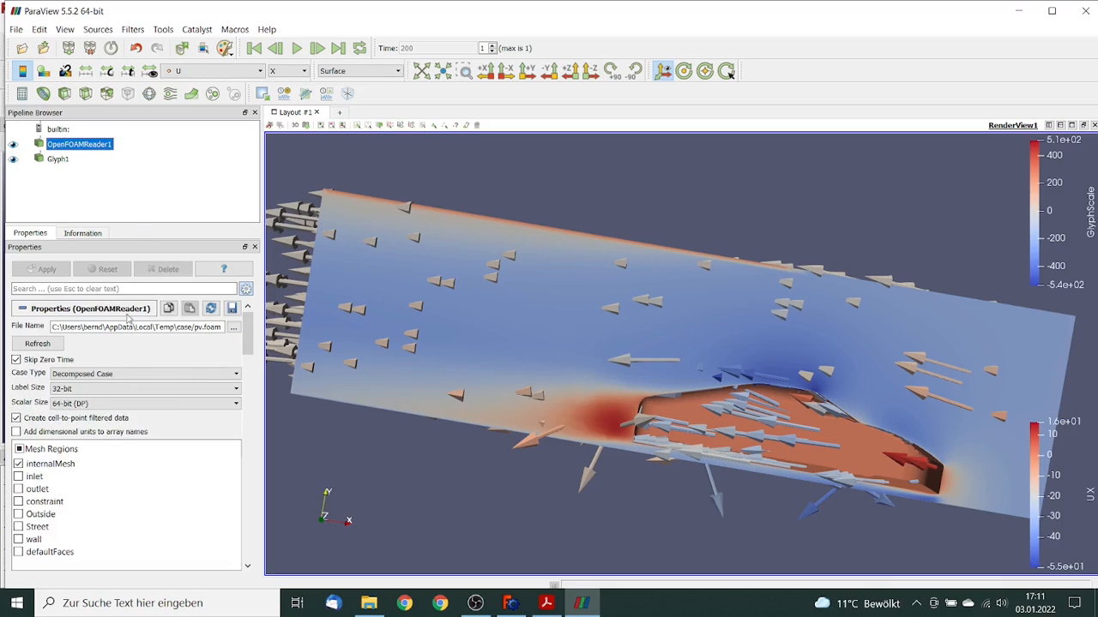
drag(251, 335, 253, 417)
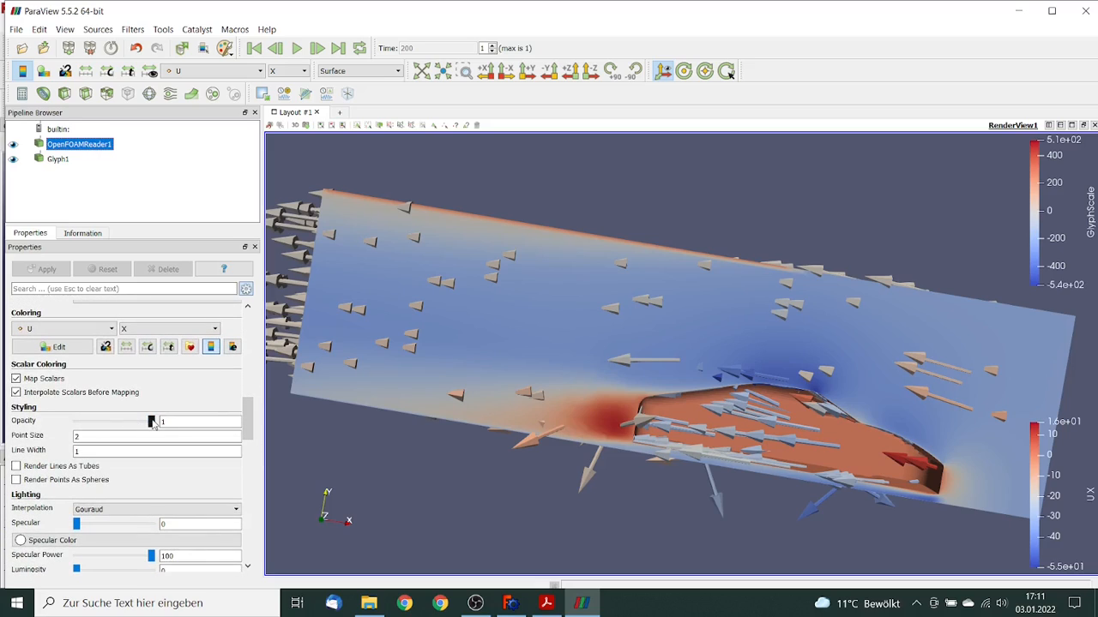
drag(151, 421, 94, 424)
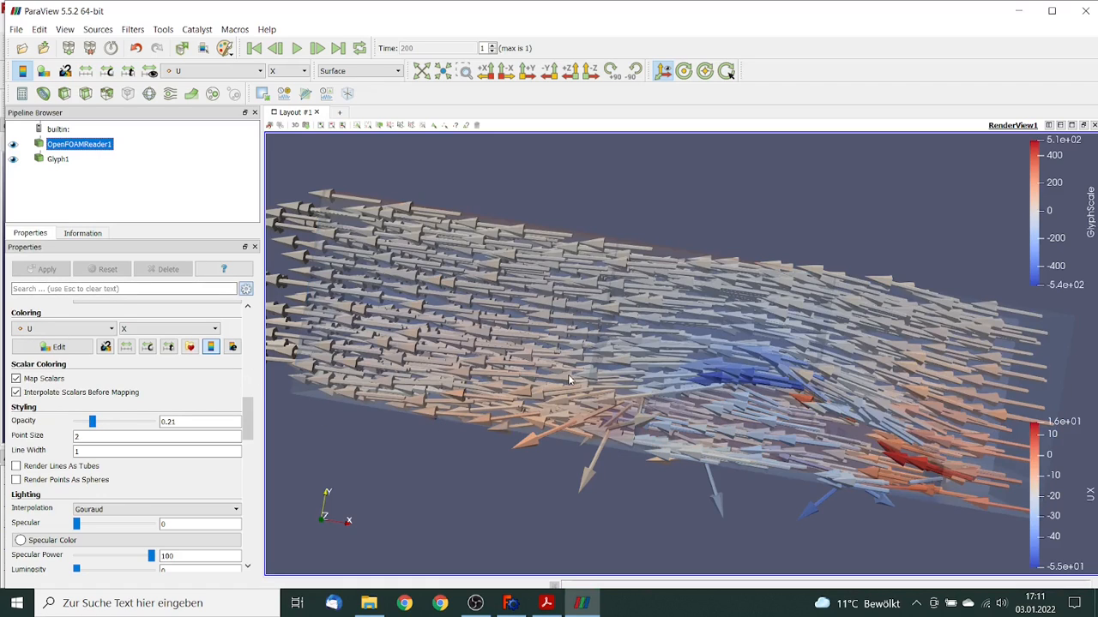
Examine the flow arrows around the car from several sides, delete the Glyph filter and close ParaView.
mouse_move(820, 410)
mouse_down()
mouse_move(802, 394)
mouse_move(807, 416)
mouse_up()
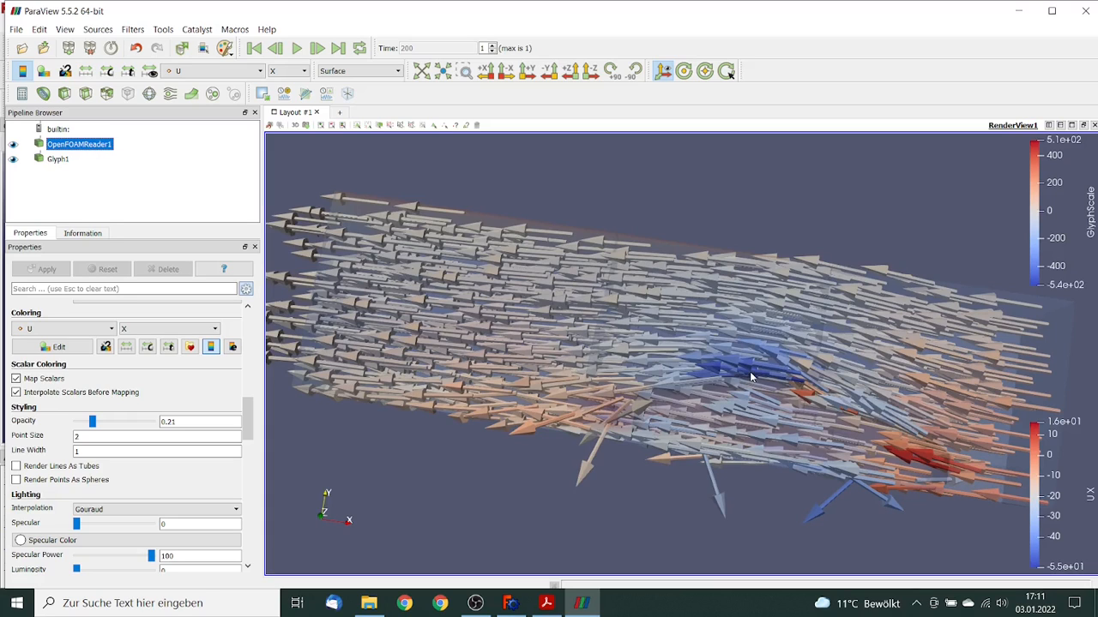
drag(785, 359, 626, 364)
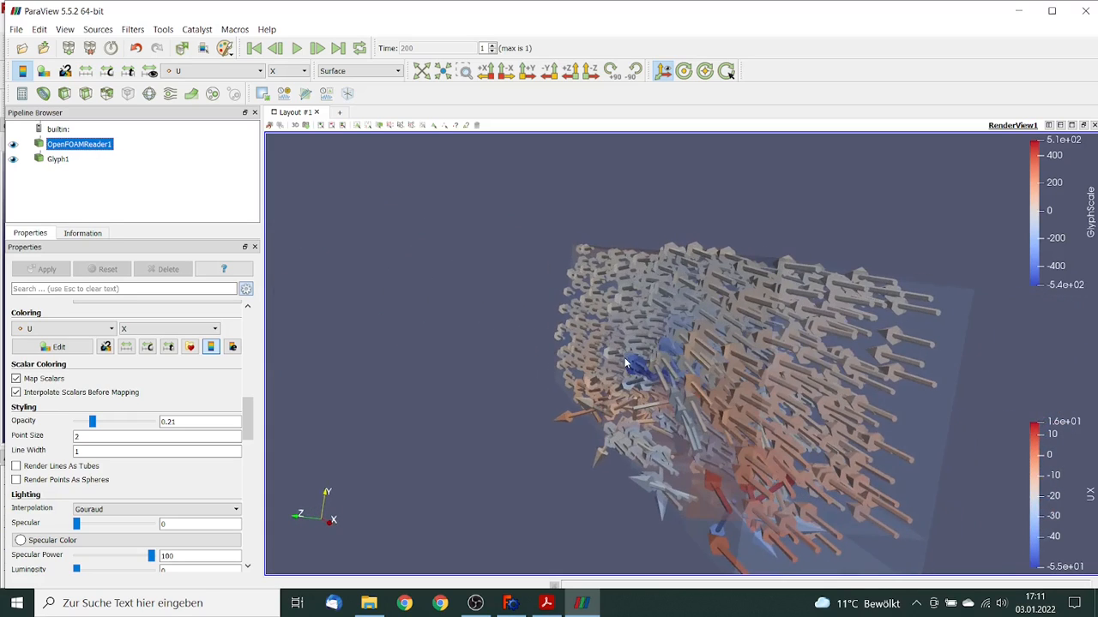
drag(827, 361, 708, 365)
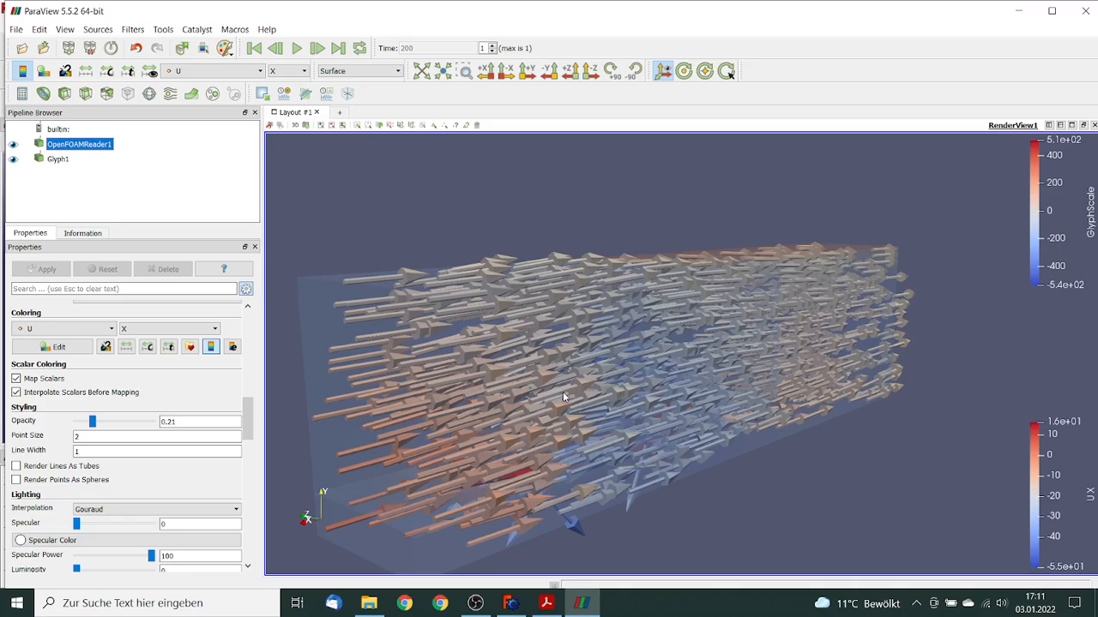
drag(554, 398, 836, 406)
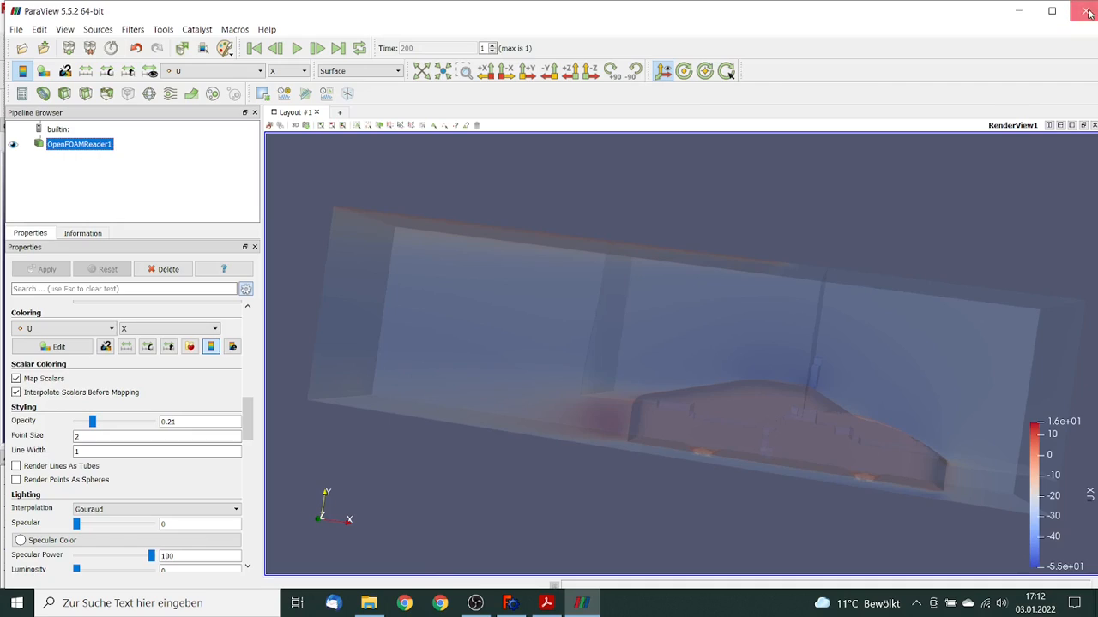
click(1087, 11)
Open the simulation case folder from FreeCAD's analysis control and go to its postProcessing/forces_all/0 subfolder.
click(164, 263)
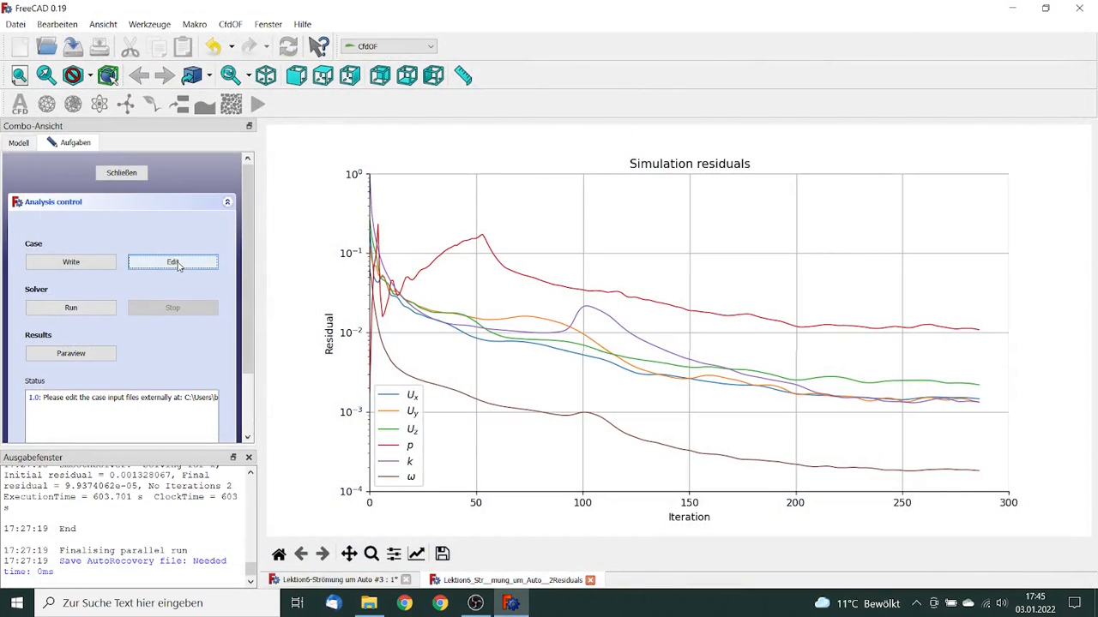
click(178, 266)
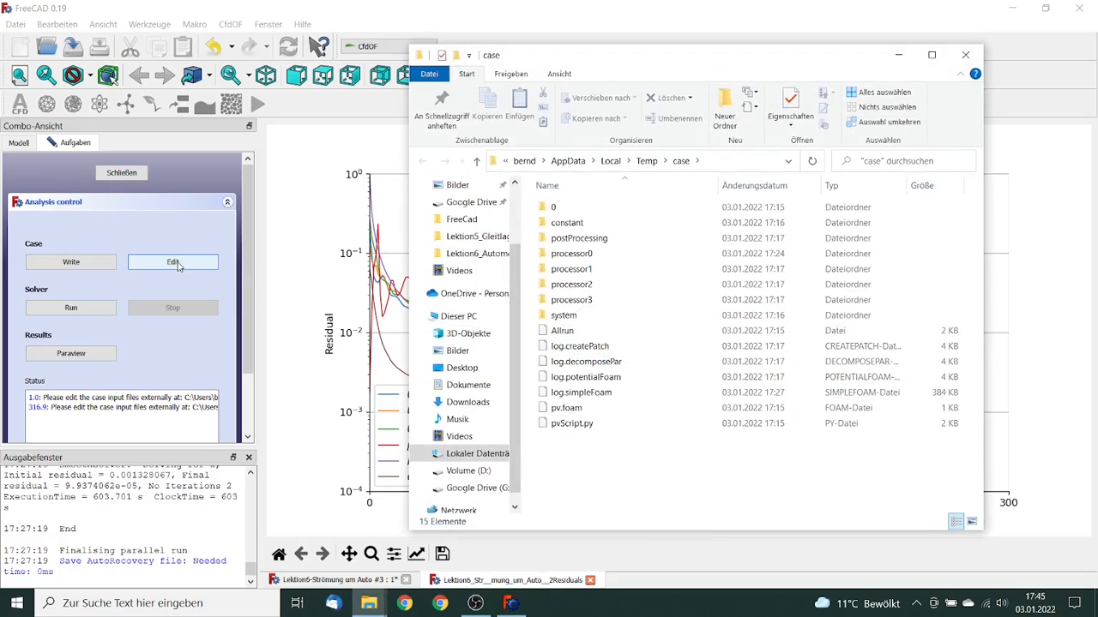
double_click(590, 239)
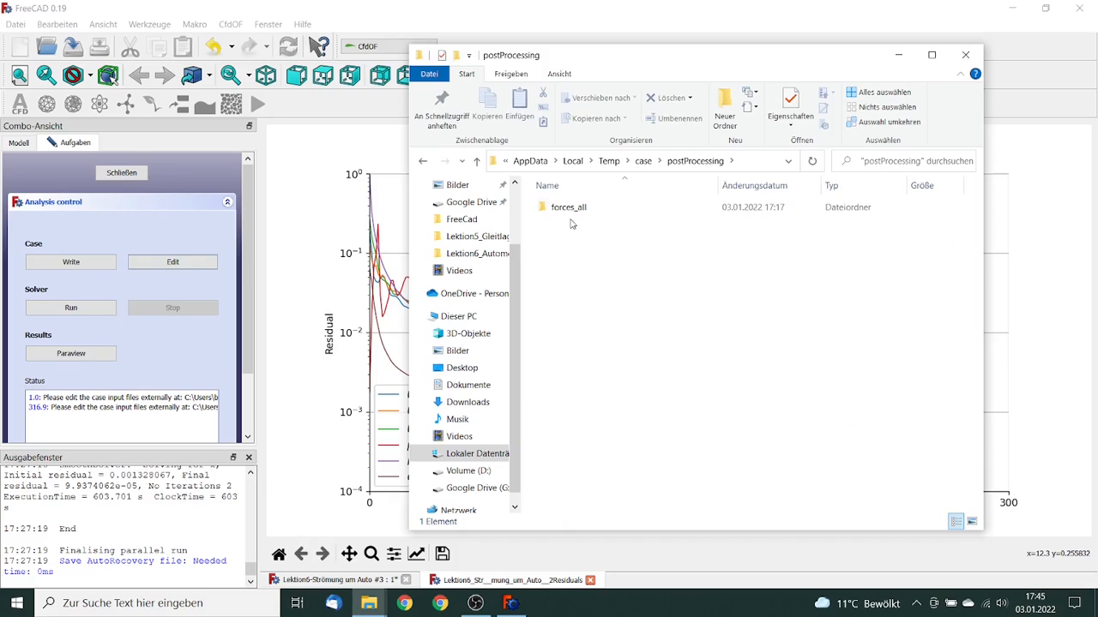
double_click(569, 209)
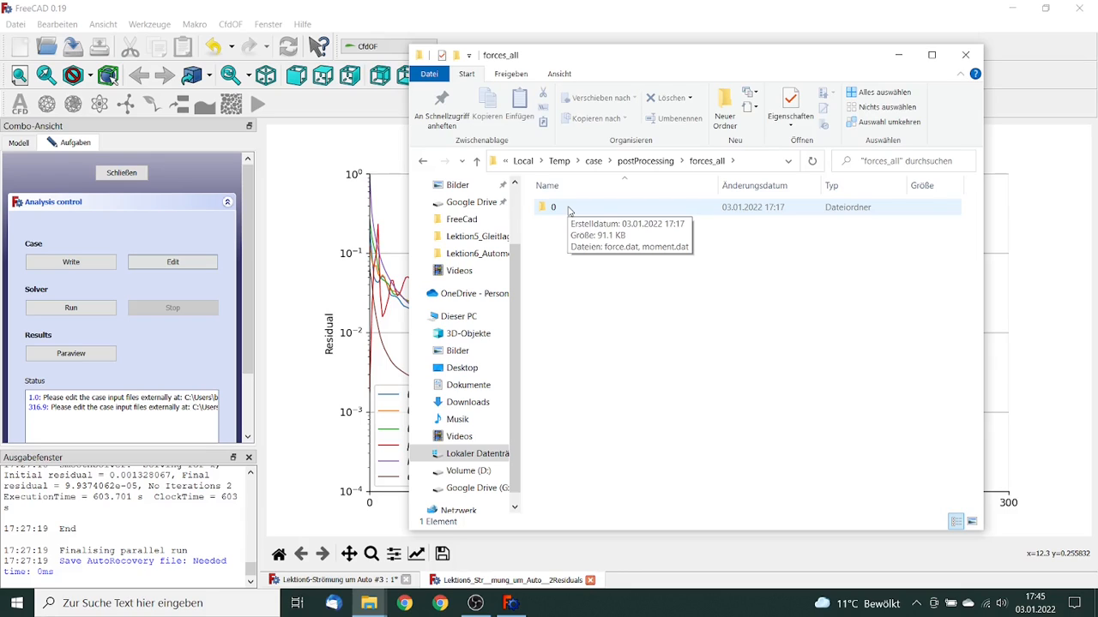
double_click(568, 210)
Open force.dat in Notepad++ and look up the force values of the last iterations.
click(573, 211)
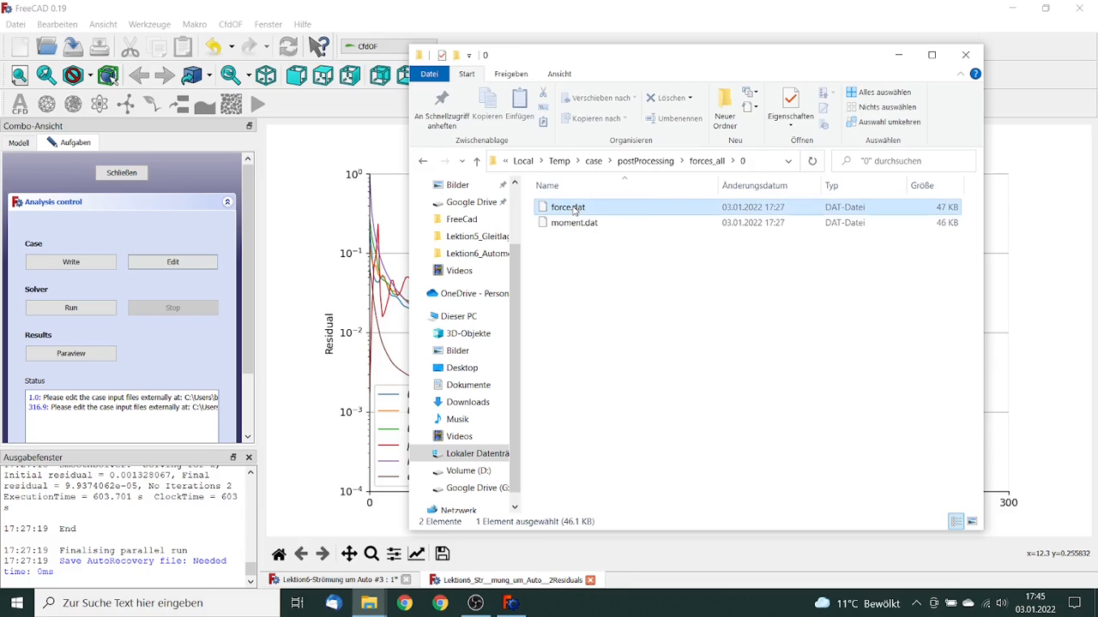
right_click(573, 211)
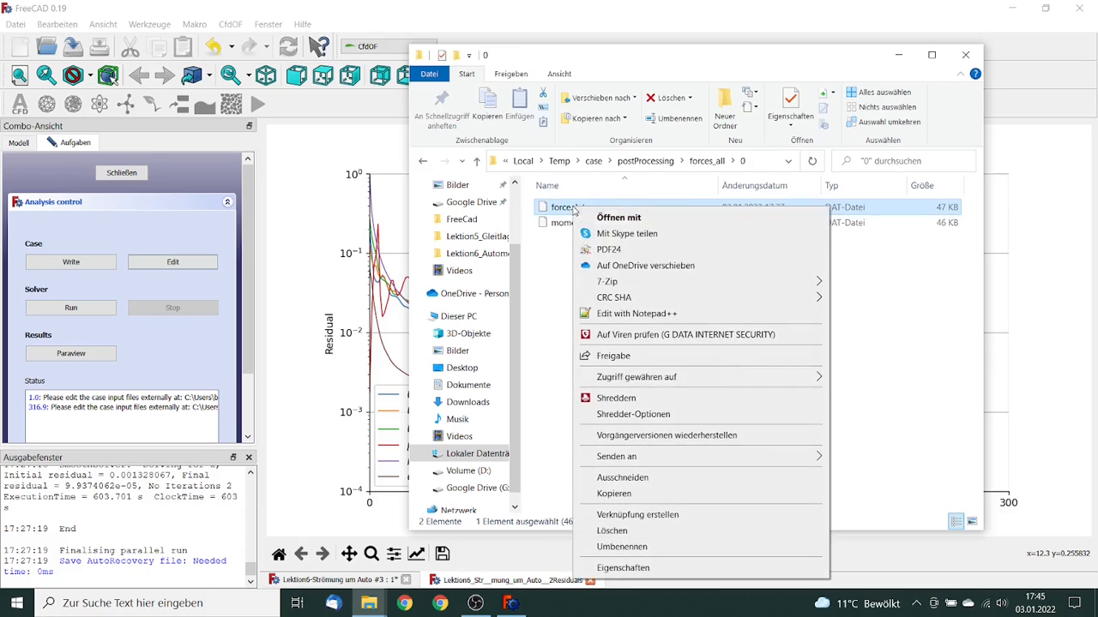
click(649, 313)
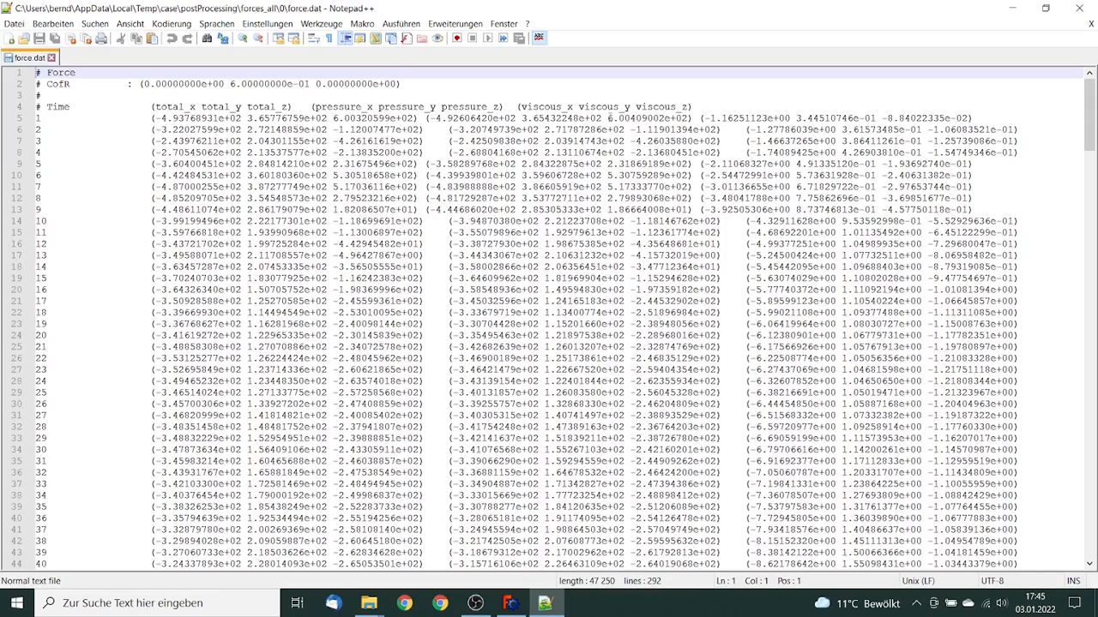
drag(1089, 111, 1089, 516)
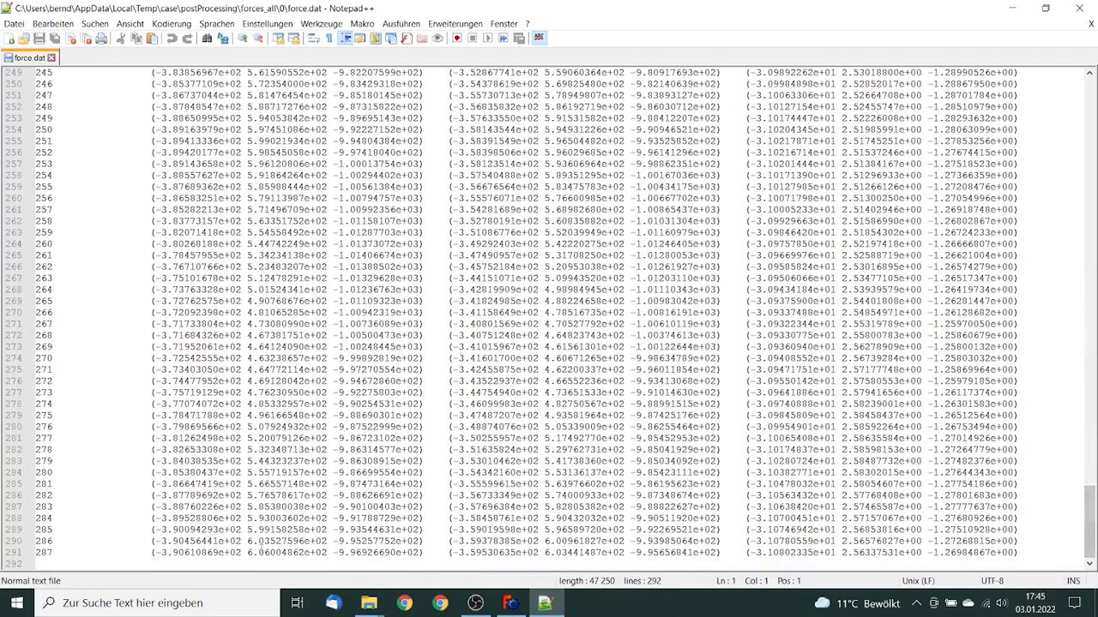